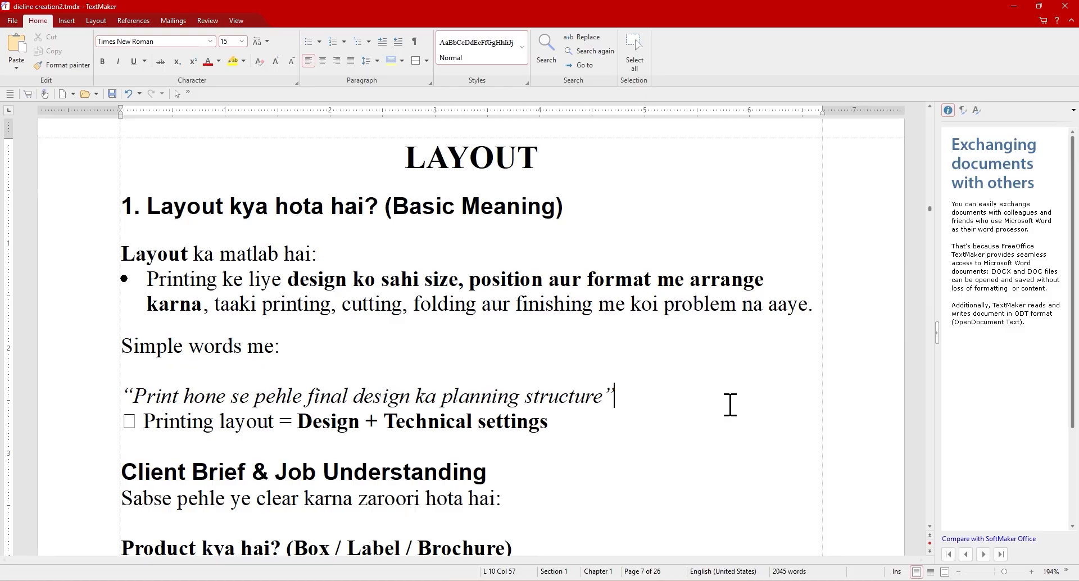
Read the layout notes from the basic meaning through the client brief, printing type and paper sections to Layout Imposition.
scroll(708, 376, "down", 3)
left_click(690, 350)
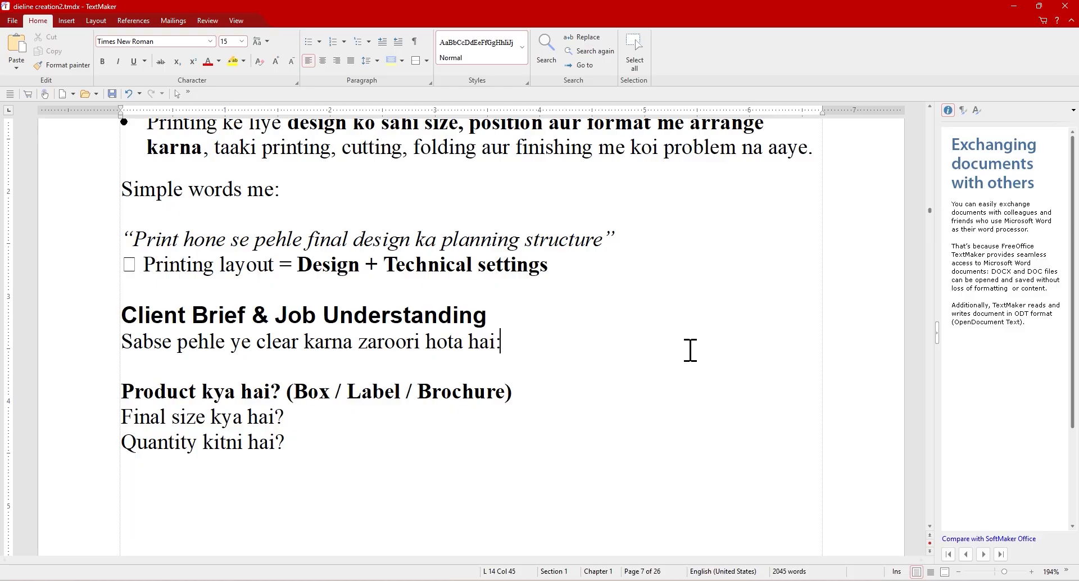
scroll(689, 349, "down", 10)
scroll(609, 393, "down", 1)
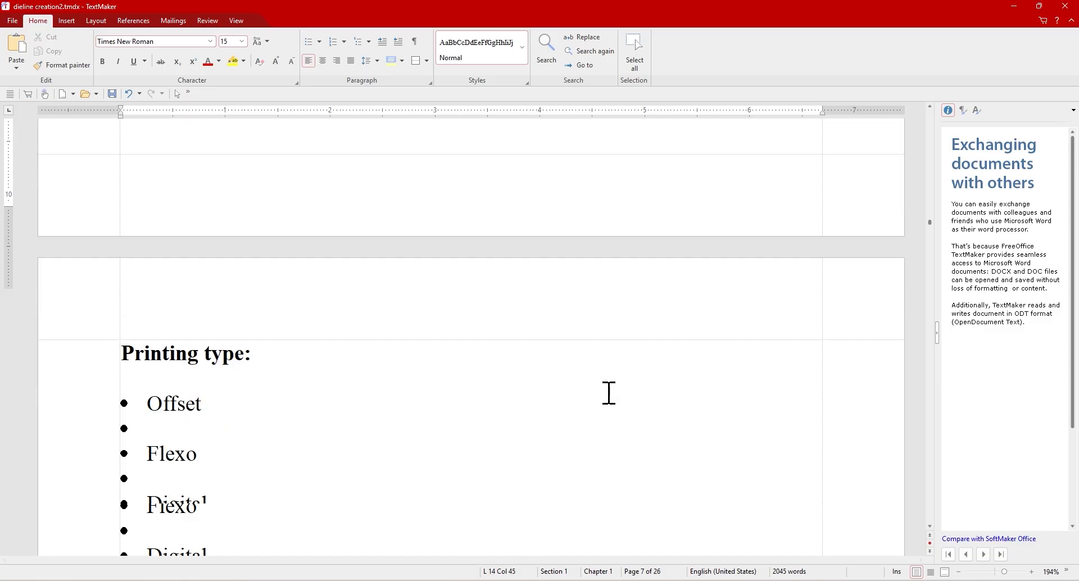
scroll(609, 393, "down", 2)
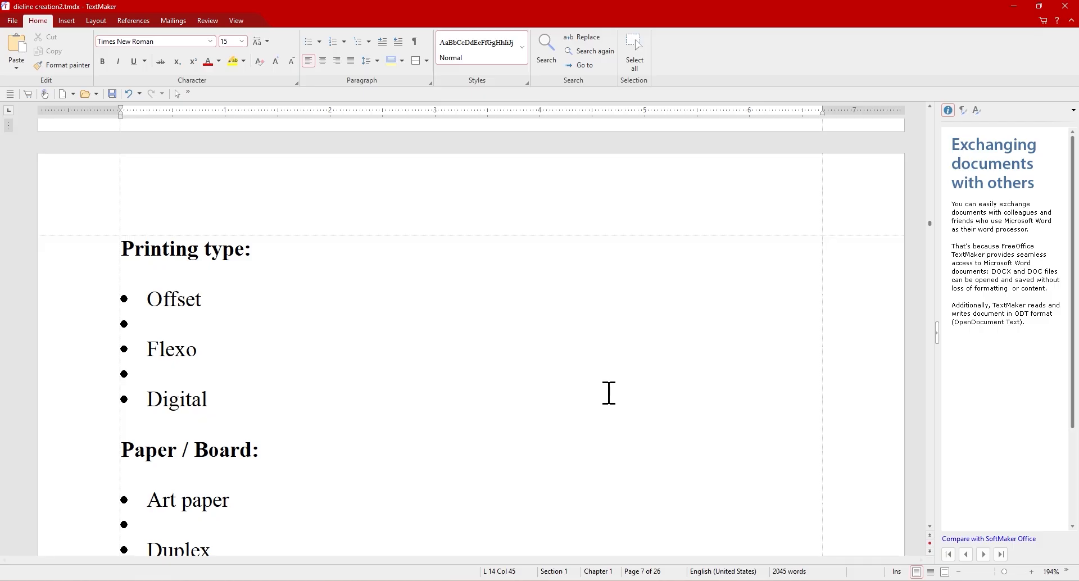
scroll(609, 393, "down", 4)
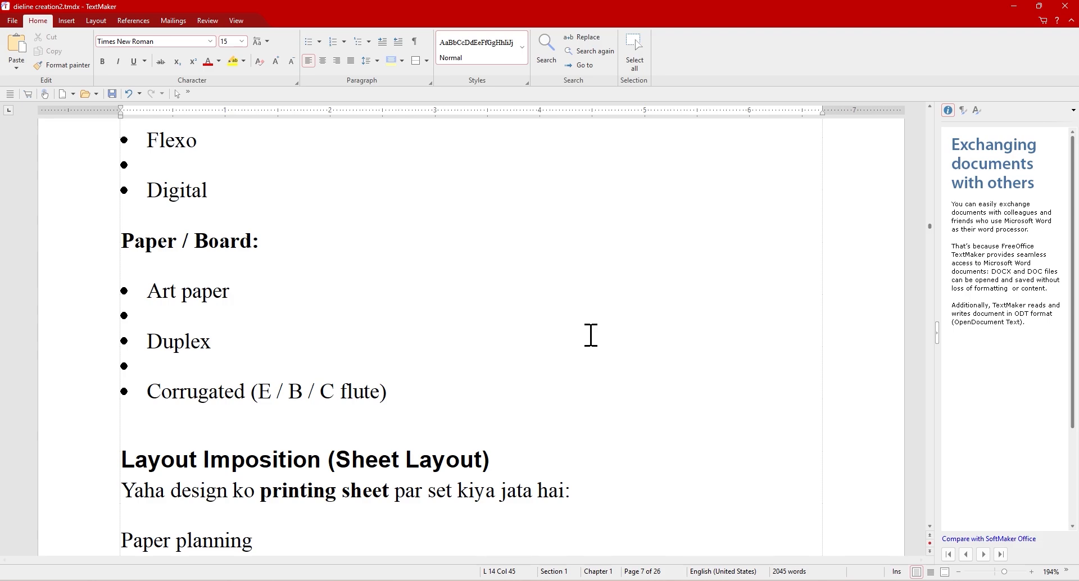
scroll(613, 349, "down", 2)
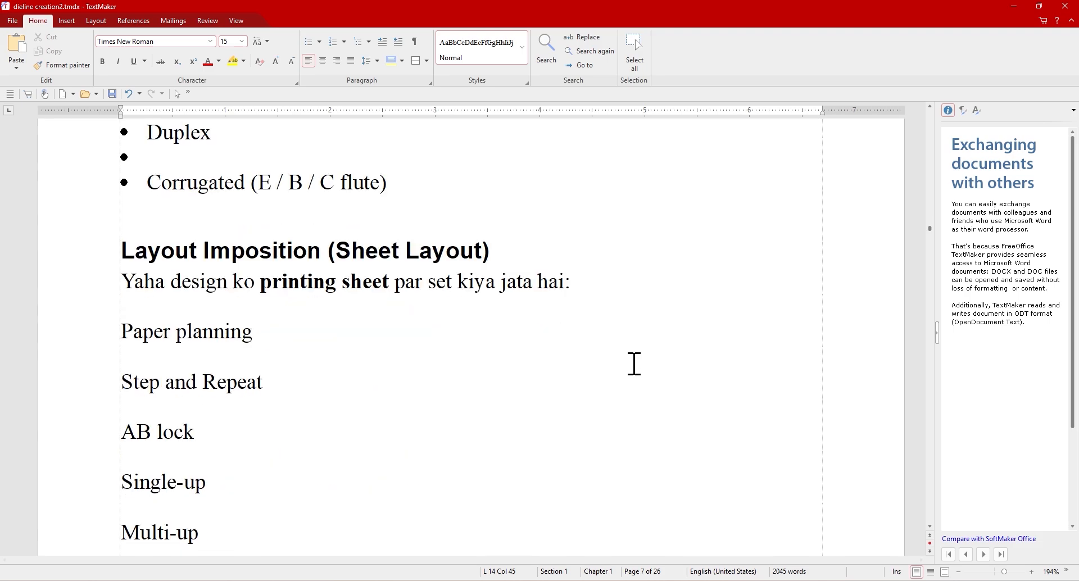
scroll(634, 364, "down", 1)
left_click(627, 348)
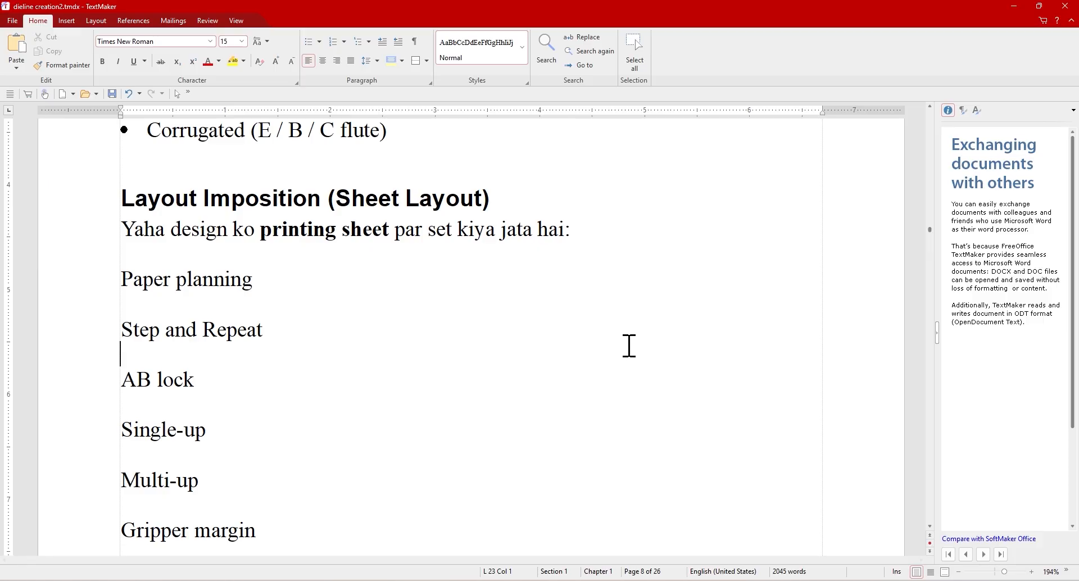
Switch to multiups.cdr in CorelDRAW and delete the numbers 25 and 20 and the sheet rectangle around the dielines.
mouse_move(786, 577)
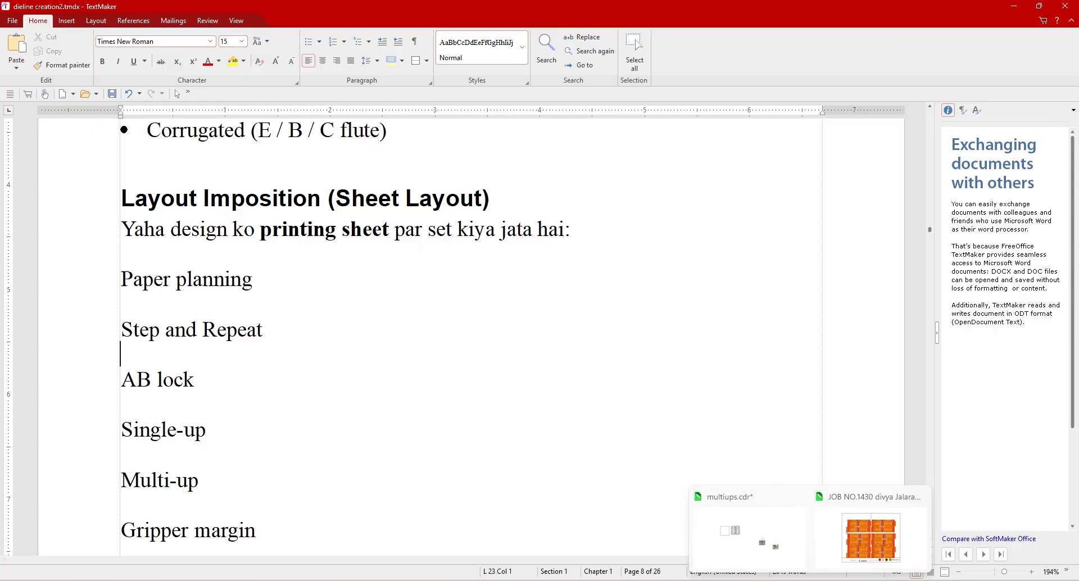
left_click(789, 548)
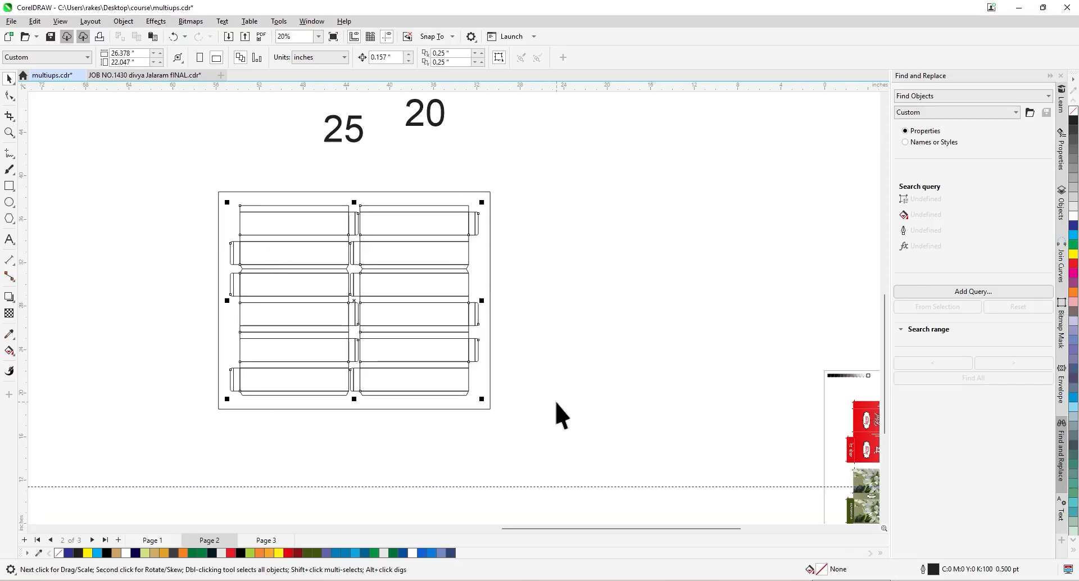
scroll(320, 299, "down", 2)
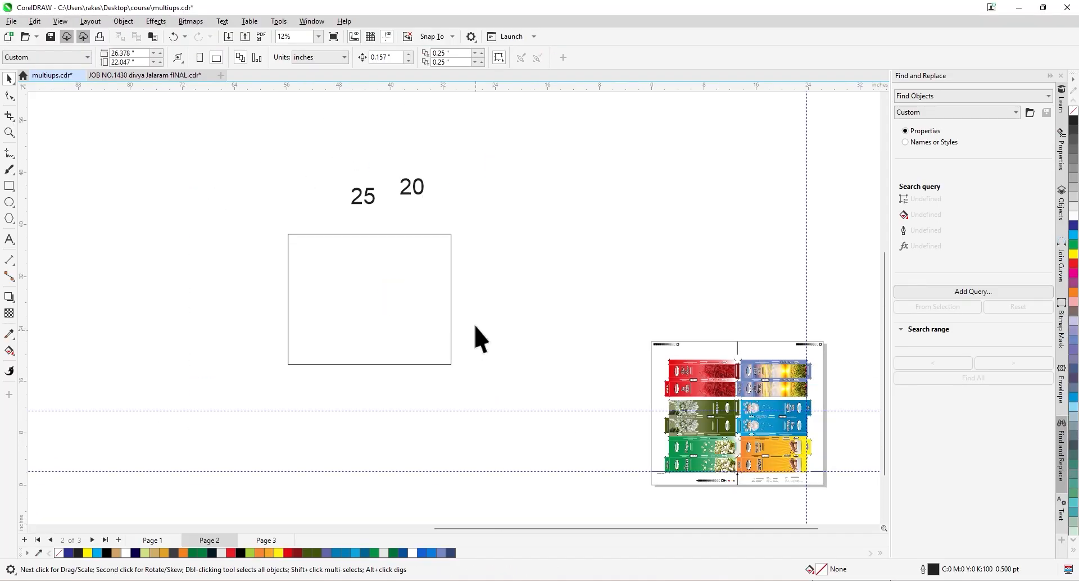
left_click_drag(313, 135, 450, 231)
key("Delete")
left_click_drag(453, 281, 488, 252)
key("Delete")
left_click_drag(364, 383, 365, 382)
left_click(406, 329)
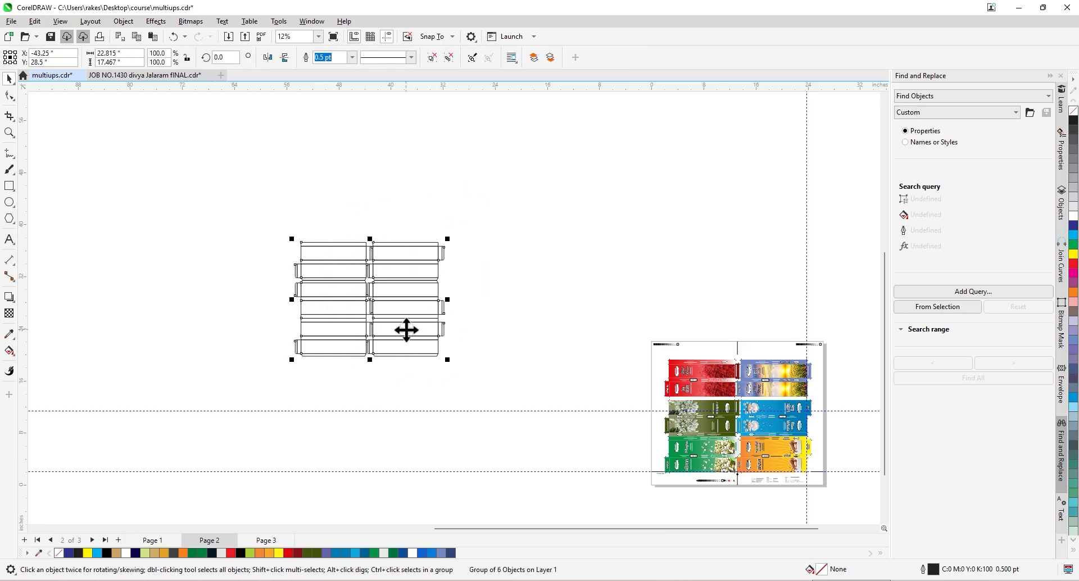
Ungroup the six-up dieline layout and delete every copy except the lower-left carton dieline.
right_click(406, 328)
left_click(449, 268)
left_click_drag(474, 208, 354, 373)
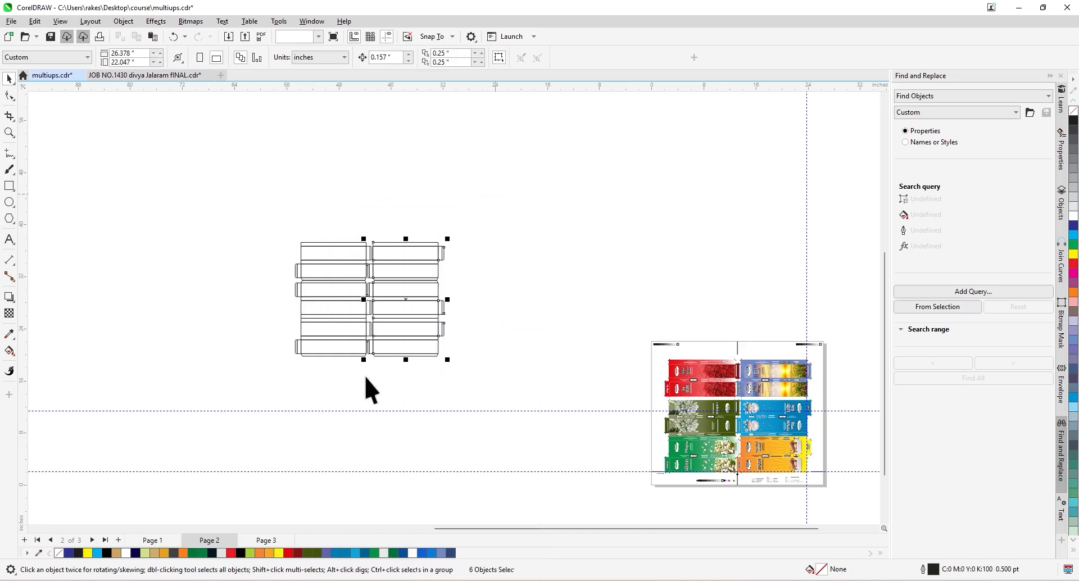
key("Delete")
left_click_drag(236, 185, 389, 323)
key("Delete")
Set the remaining carton dieline's rotation to 0 degrees and move it up and to the left.
scroll(349, 337, "up", 2)
left_click(349, 337)
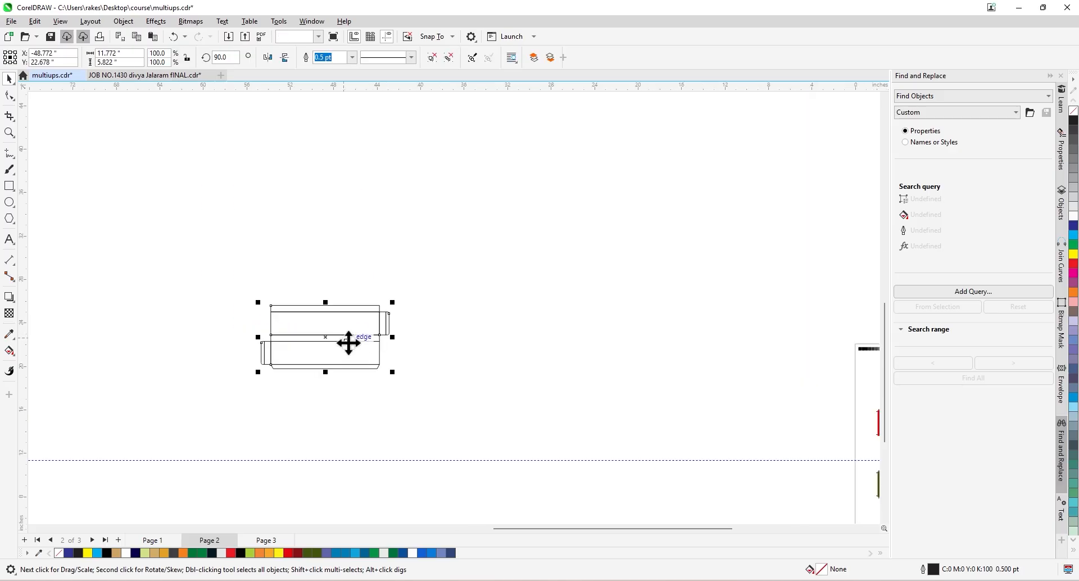
key("Return")
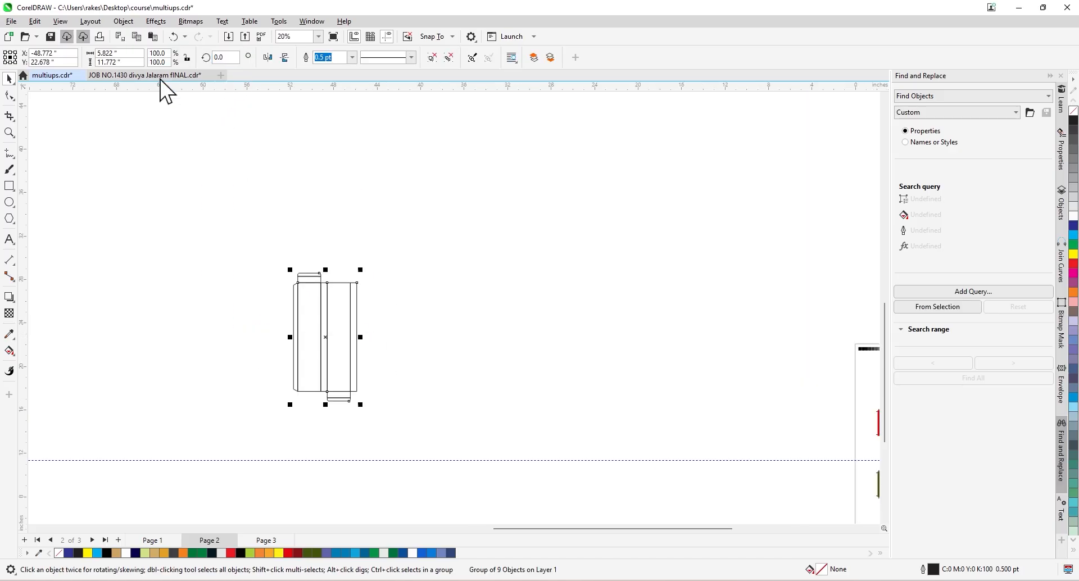
scroll(342, 330, "up", 2)
left_click_drag(342, 330, 299, 275)
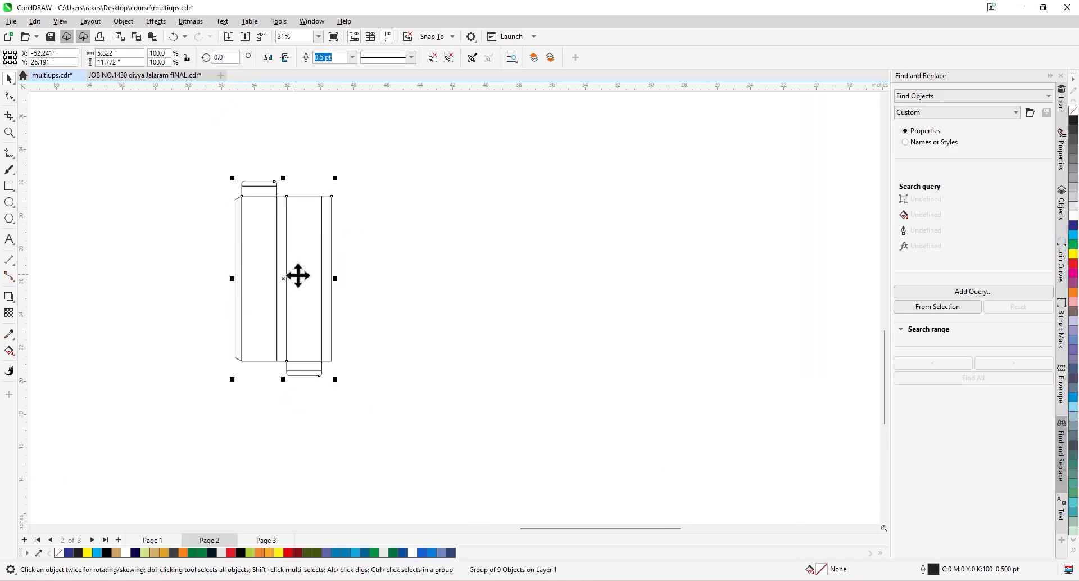
Reposition the upright dieline at about X -53.9 in, Y 24.9 in, leaving empty space beside it for copies.
left_click(414, 278)
left_click_drag(368, 143, 214, 385)
left_click_drag(286, 313, 272, 318)
left_click(435, 341)
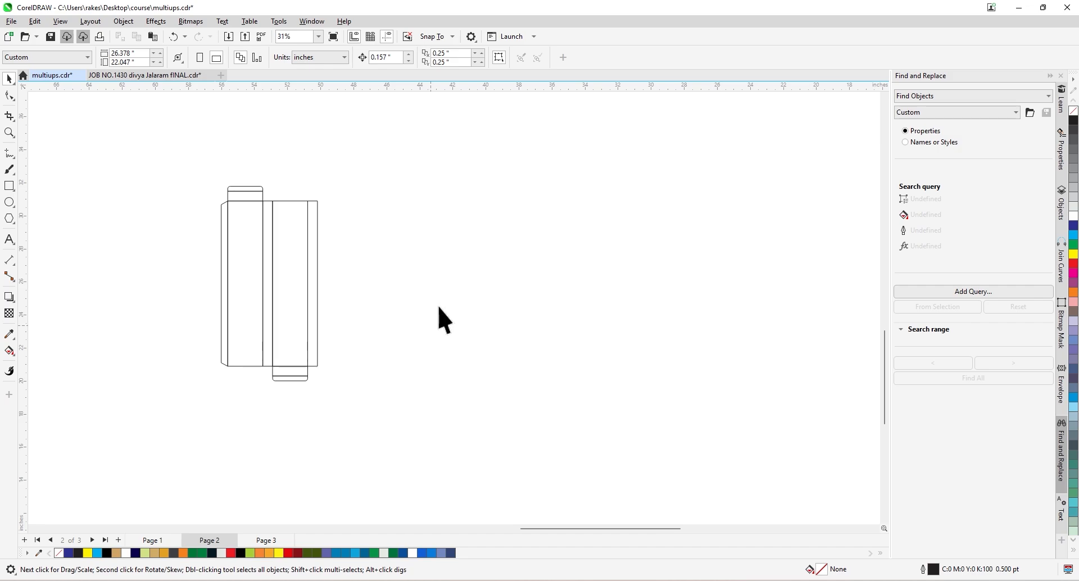
left_click_drag(373, 159, 180, 394)
left_click_drag(275, 325, 258, 342)
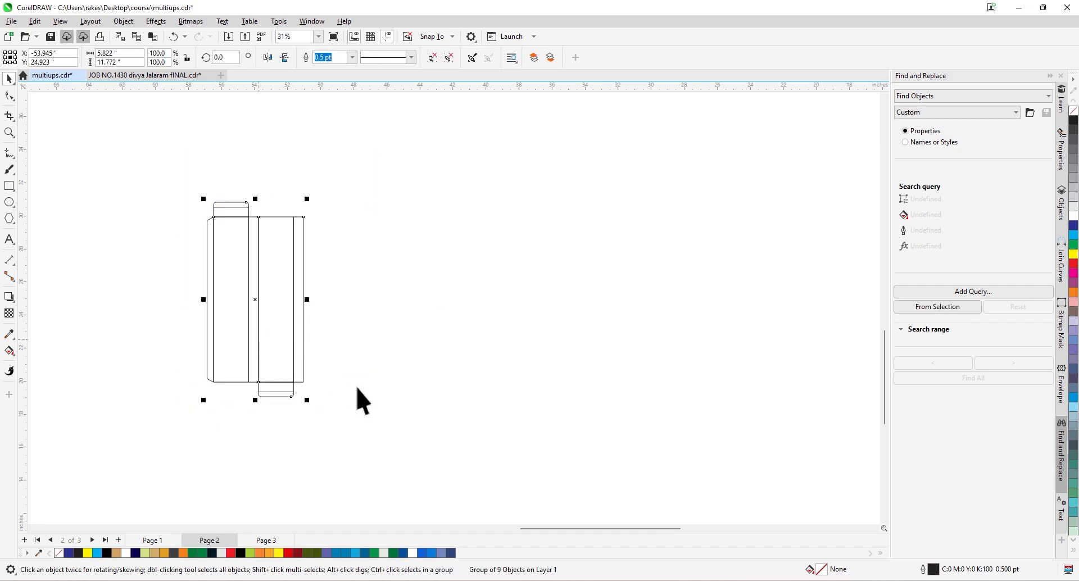
Duplicate the dieline to its right with the glue flap meeting the first one's edge, and repeat for a row of three.
left_click(365, 371)
left_click_drag(179, 357, 184, 415)
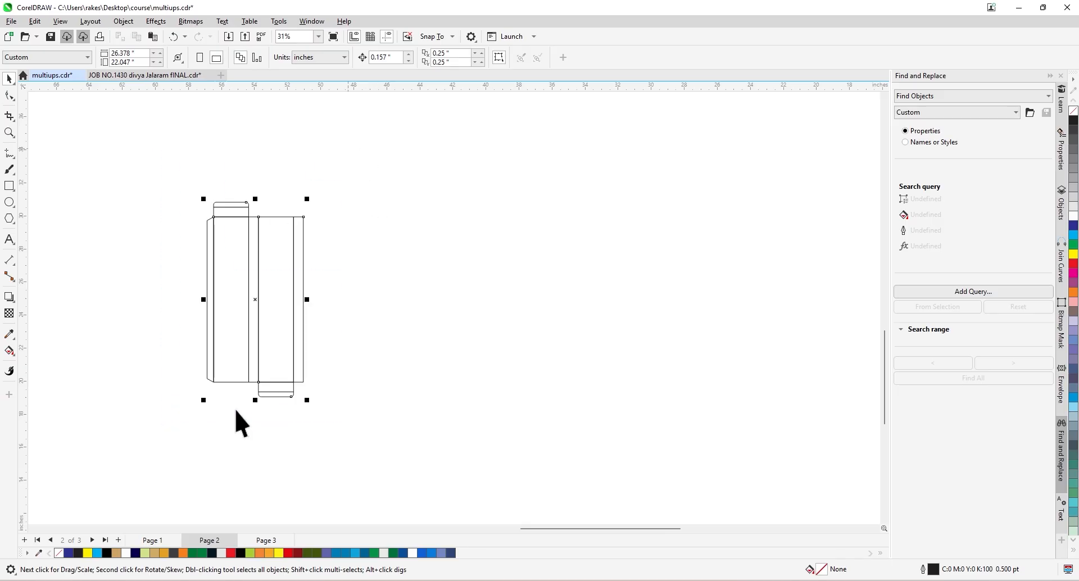
scroll(236, 411, "down", 1)
left_click(370, 362)
left_click_drag(324, 195, 182, 431)
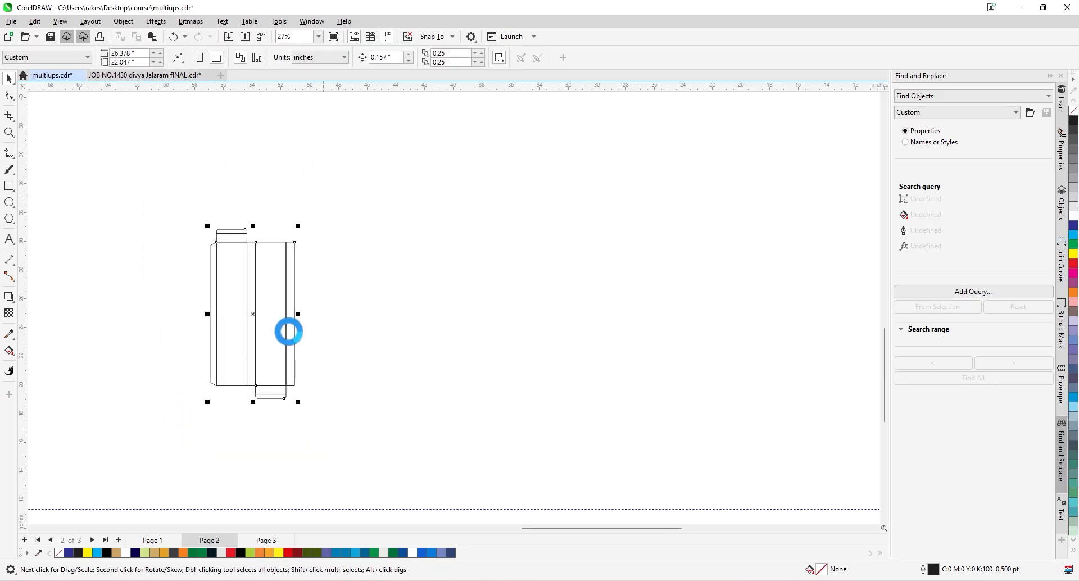
scroll(291, 327, "up", 1)
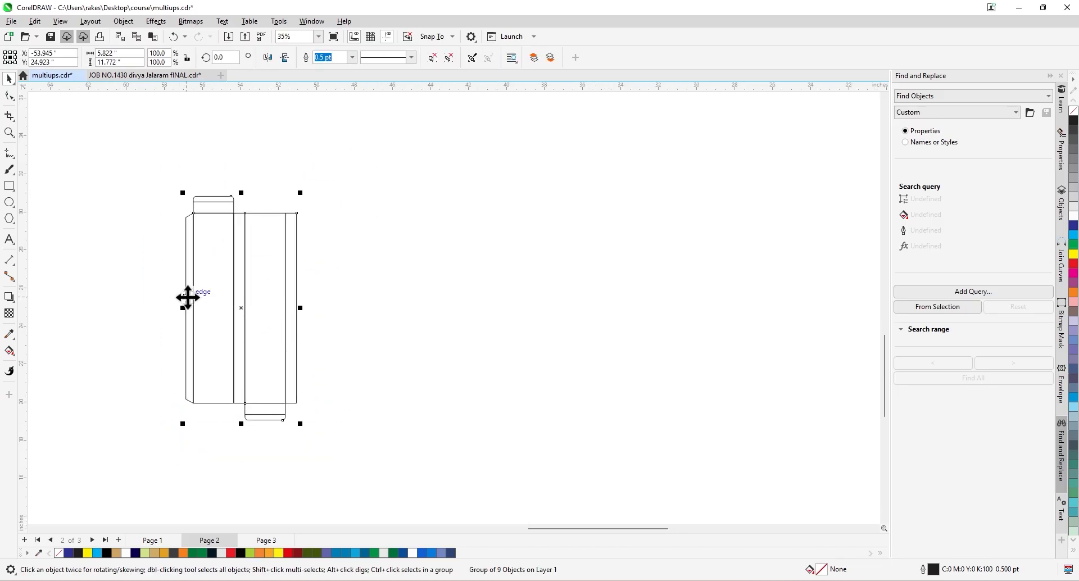
left_click_drag(188, 297, 296, 301)
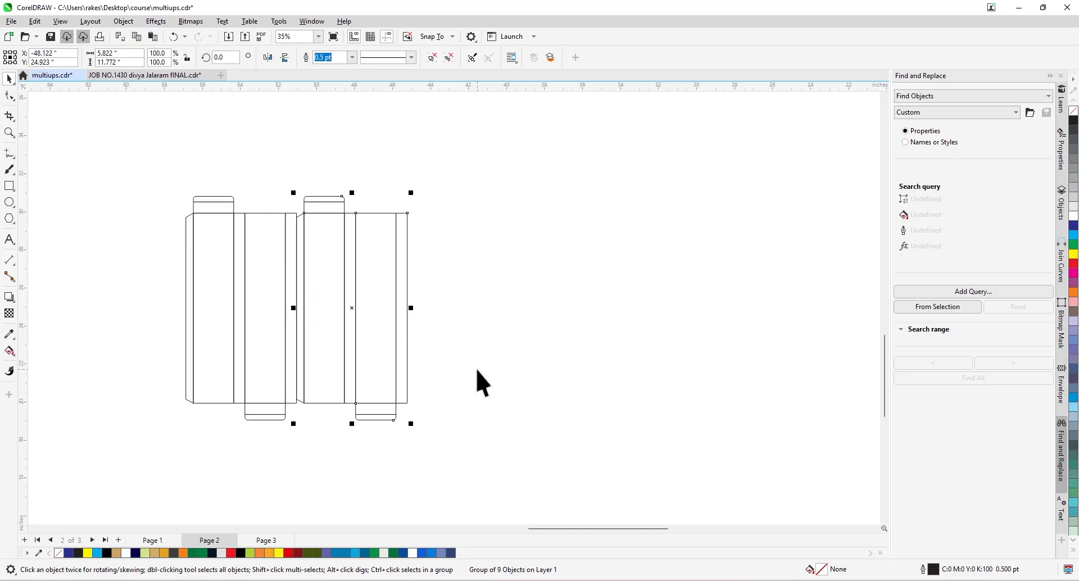
key("ctrl+r")
Duplicate the row of three dielines directly above, nesting the facing flaps between each other, and select all six.
left_click_drag(576, 164, 183, 453)
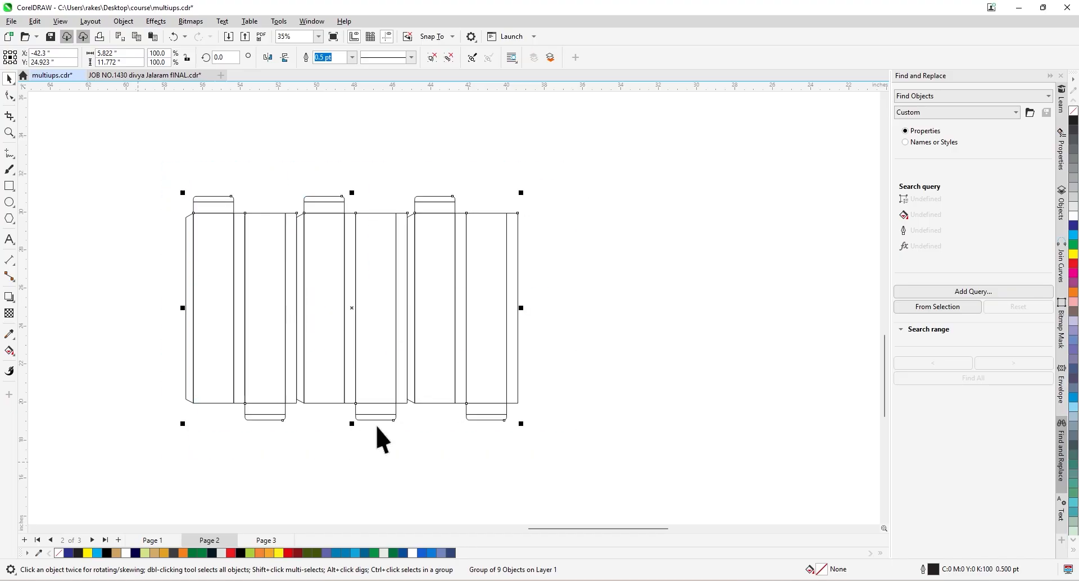
left_click_drag(380, 420, 372, 217)
scroll(438, 441, "up", 2)
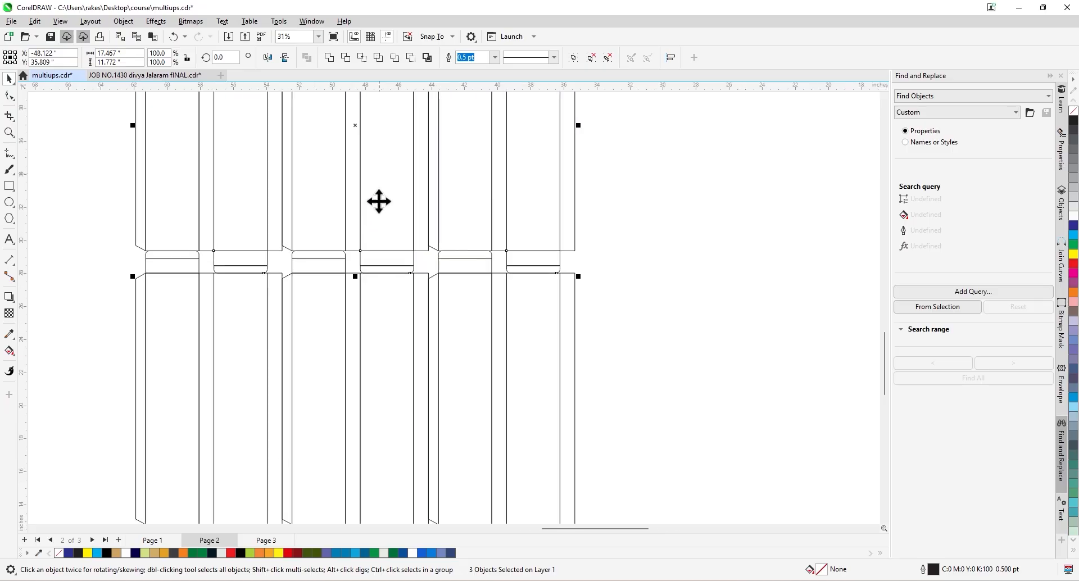
scroll(401, 273, "down", 3)
mouse_move(518, 102)
left_mouse_down()
mouse_move(392, 260)
mouse_move(207, 449)
left_mouse_up()
scroll(480, 143, "up", 1)
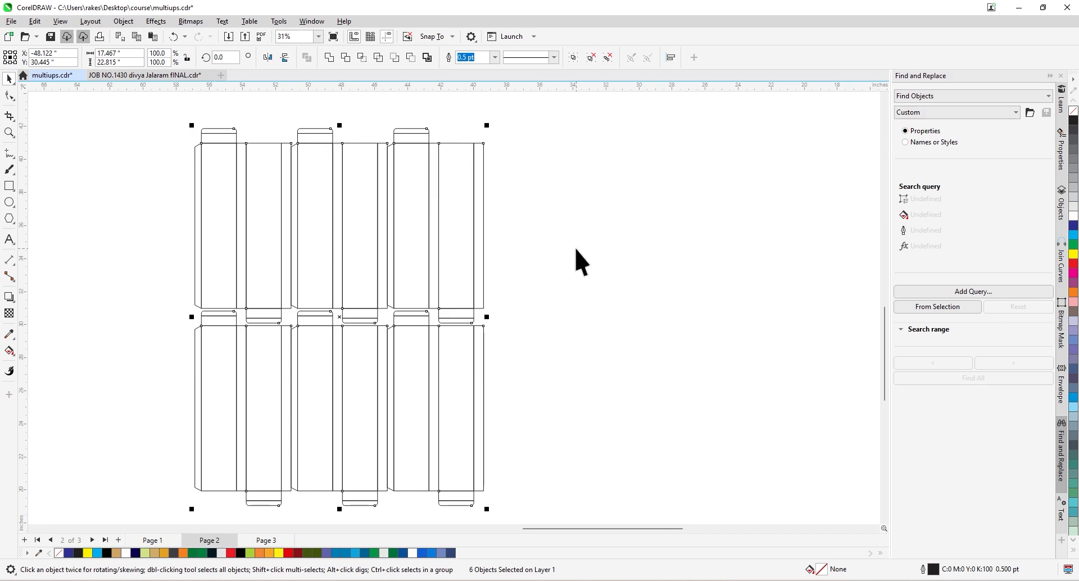
Compare the new six-up dieline arrangement with the finished coloured carton sheet on the page.
scroll(320, 244, "down", 2)
scroll(320, 246, "up", 1)
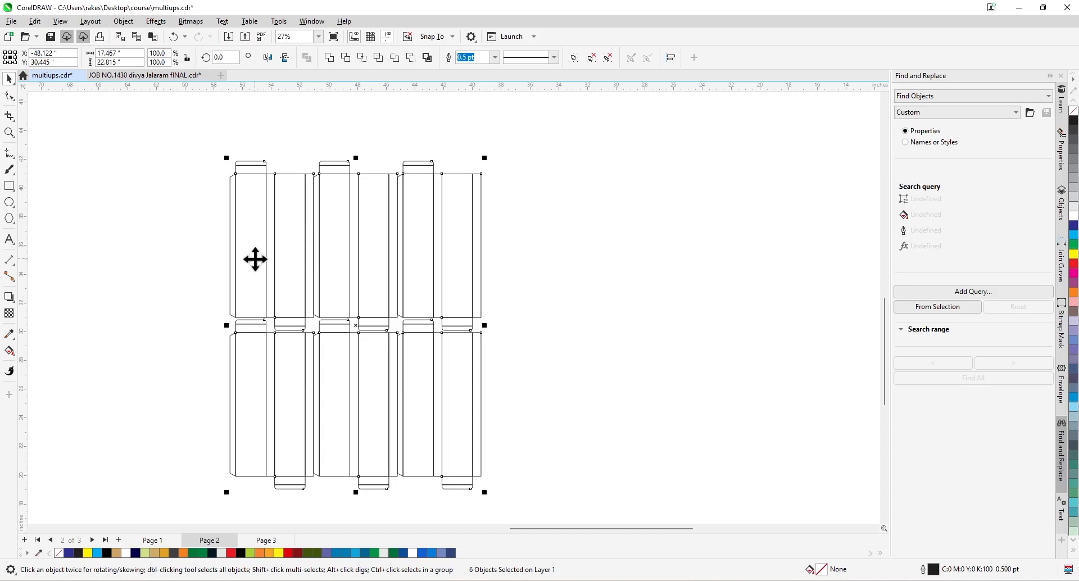
scroll(255, 259, "down", 5)
scroll(498, 359, "up", 4)
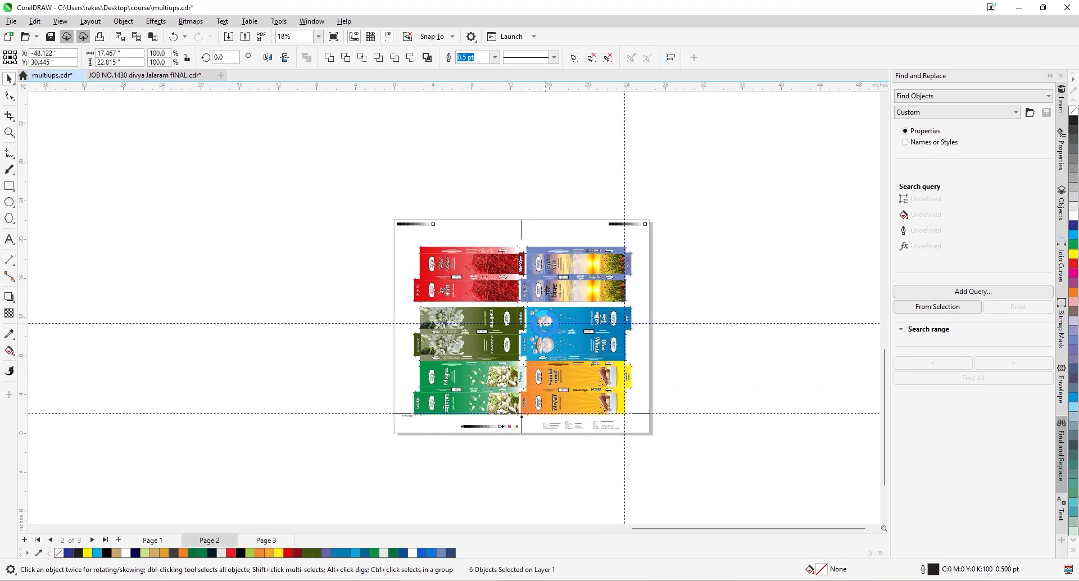
scroll(544, 323, "up", 1)
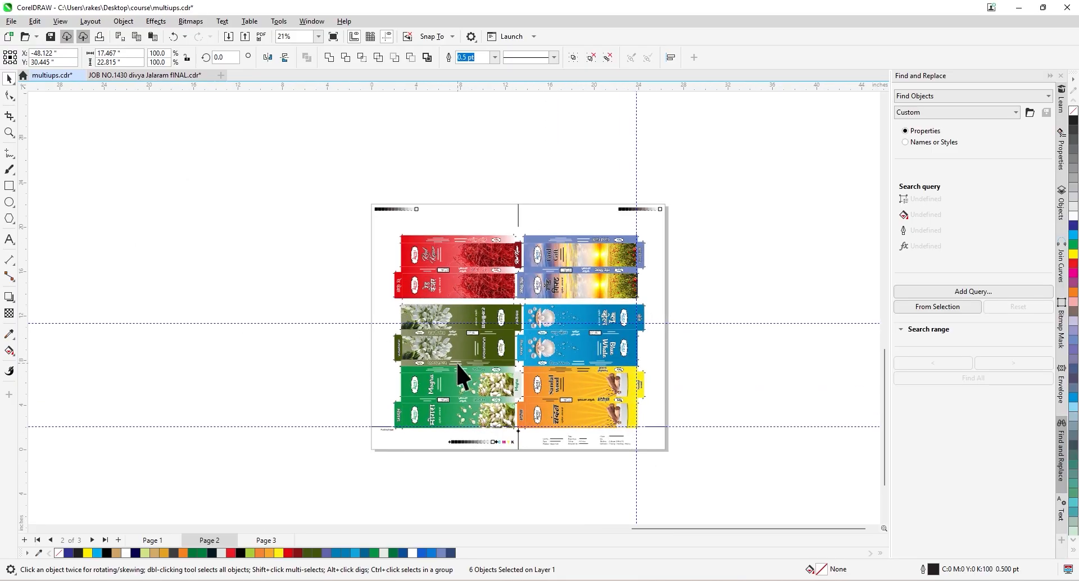
scroll(666, 426, "down", 5)
scroll(308, 292, "up", 4)
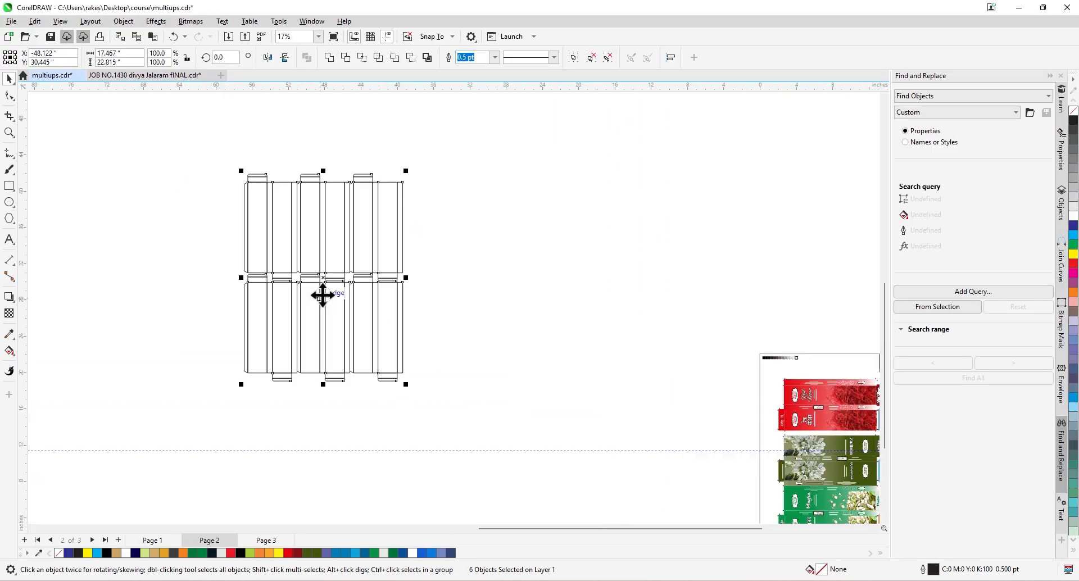
scroll(360, 267, "up", 3)
left_click(364, 240)
left_click(392, 251)
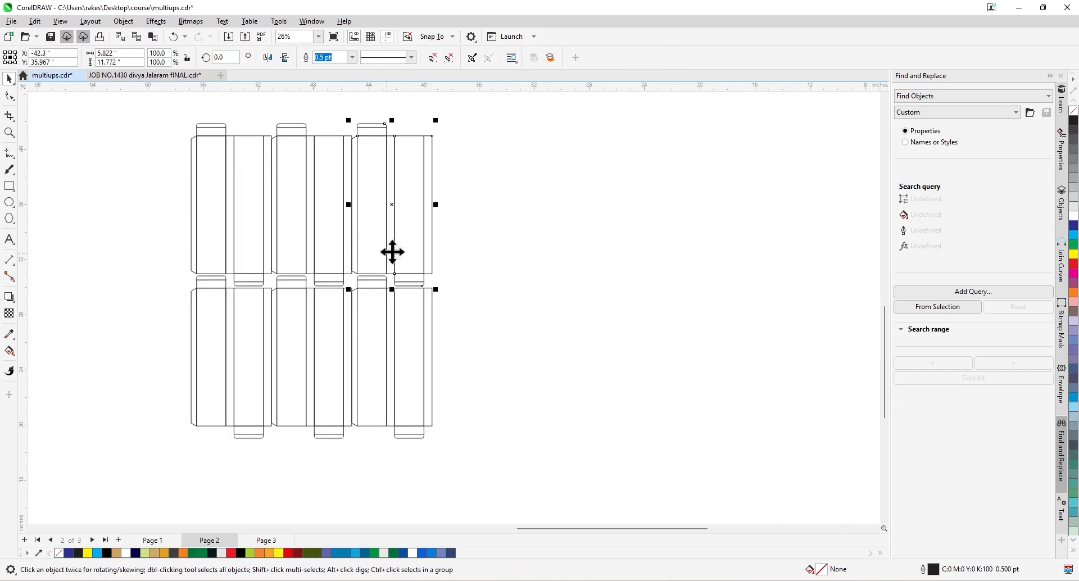
left_click(540, 342)
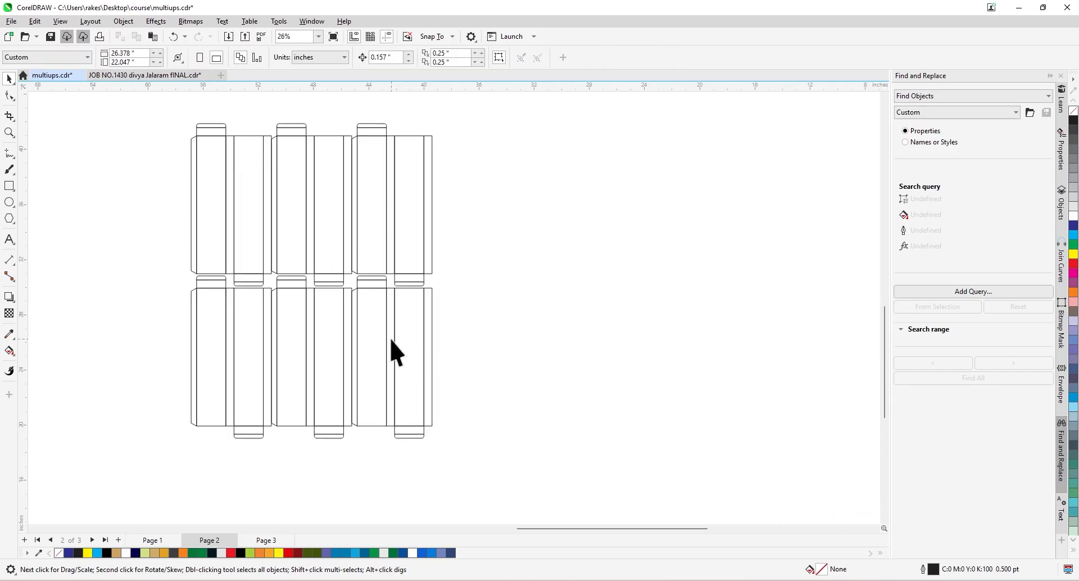
scroll(390, 340, "down", 1)
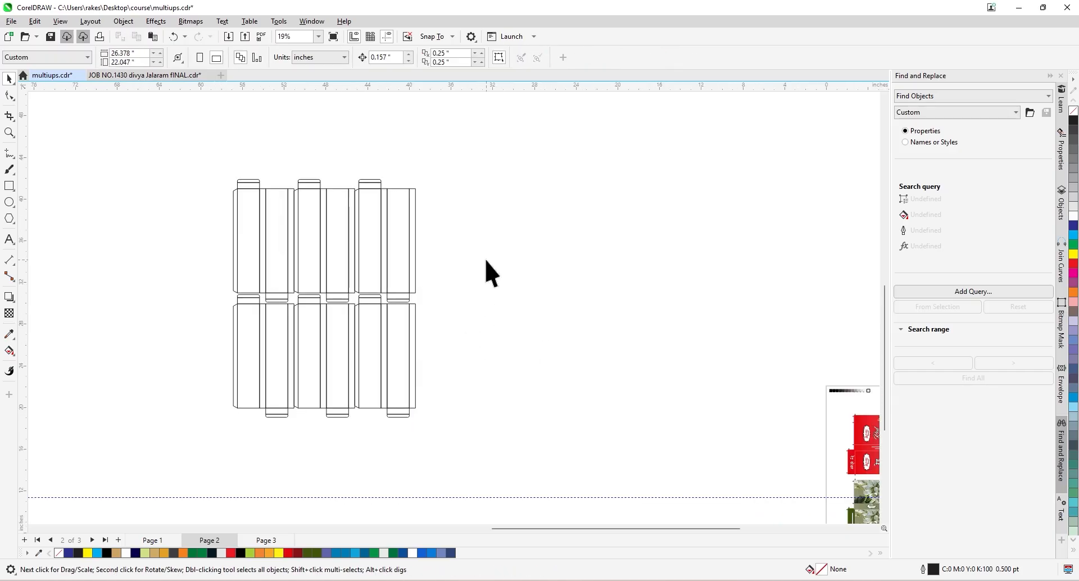
Select all six dielines together and check the layout's overall width and height.
left_click_drag(446, 149, 198, 449)
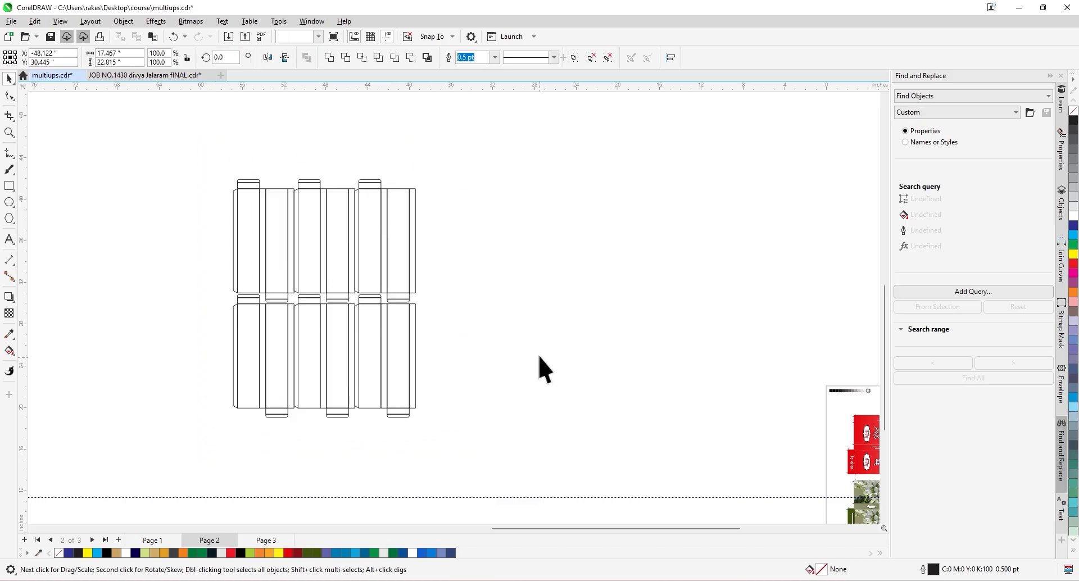
left_click(539, 357)
left_click_drag(467, 150, 180, 448)
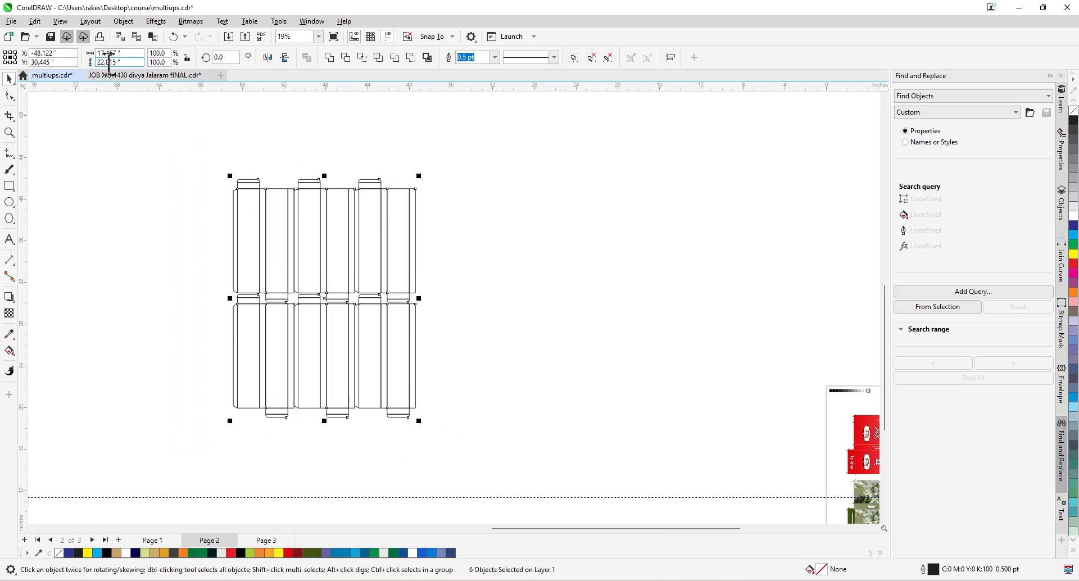
left_click(427, 314)
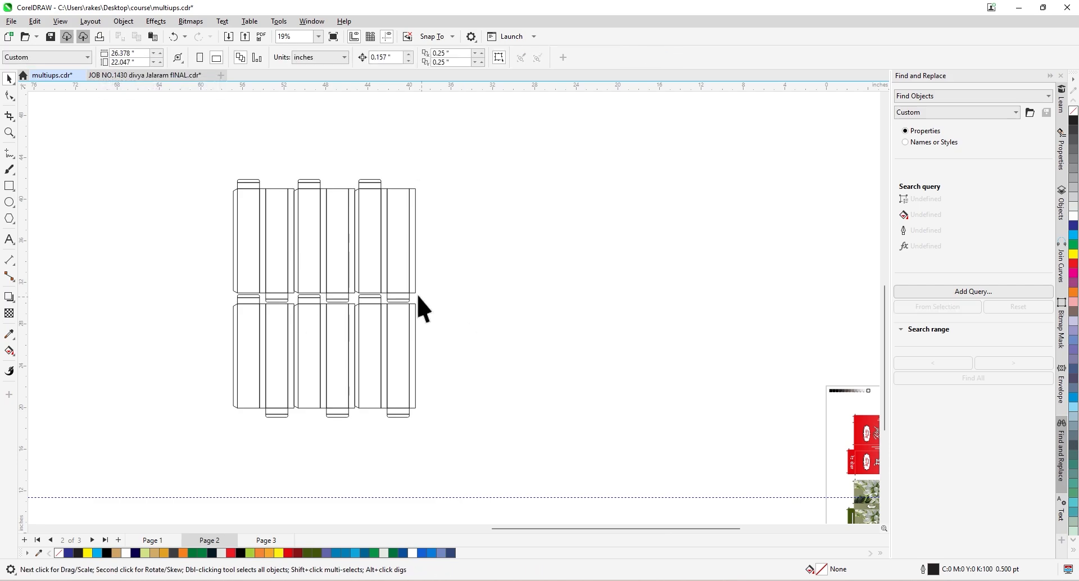
left_click(360, 263)
left_click(475, 310)
left_click_drag(457, 144, 195, 462)
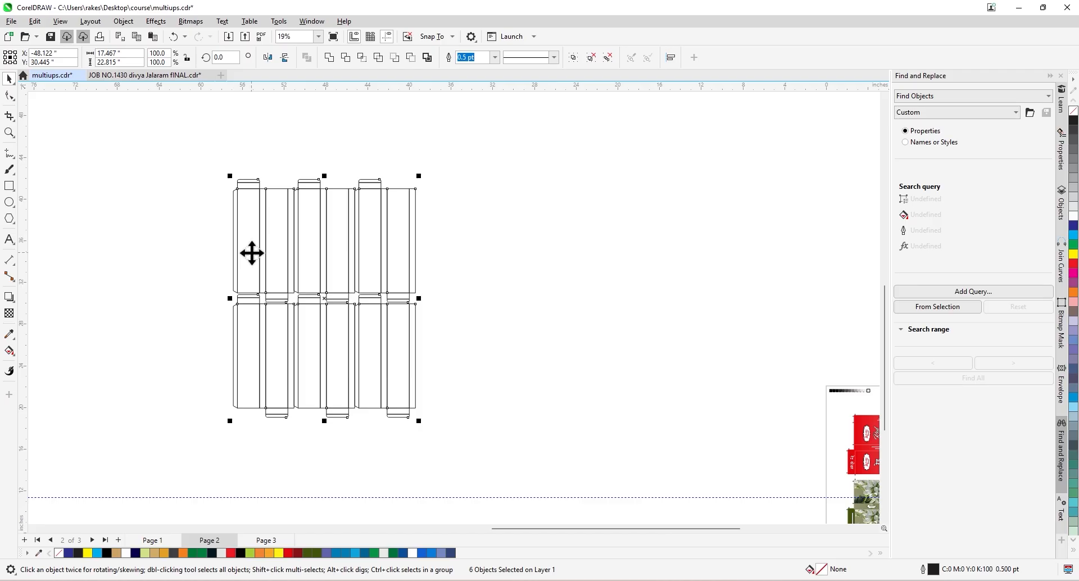
left_click(483, 299)
left_click_drag(457, 144, 176, 486)
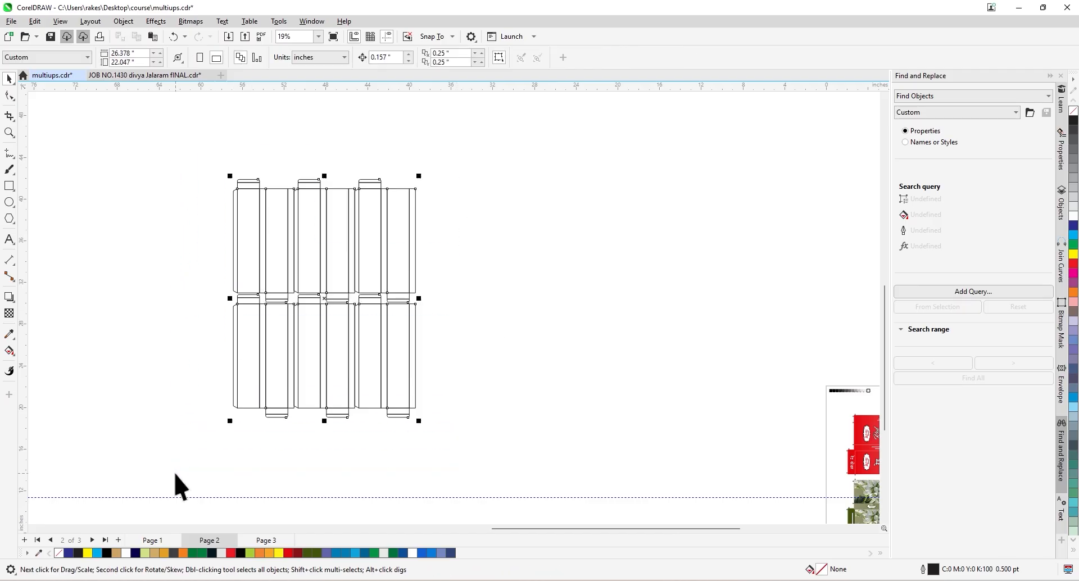
Compare the upright six-up dieline layout with the finished coloured carton sheet on the page.
mouse_move(353, 350)
left_mouse_down()
mouse_move(366, 368)
mouse_move(357, 364)
left_mouse_up()
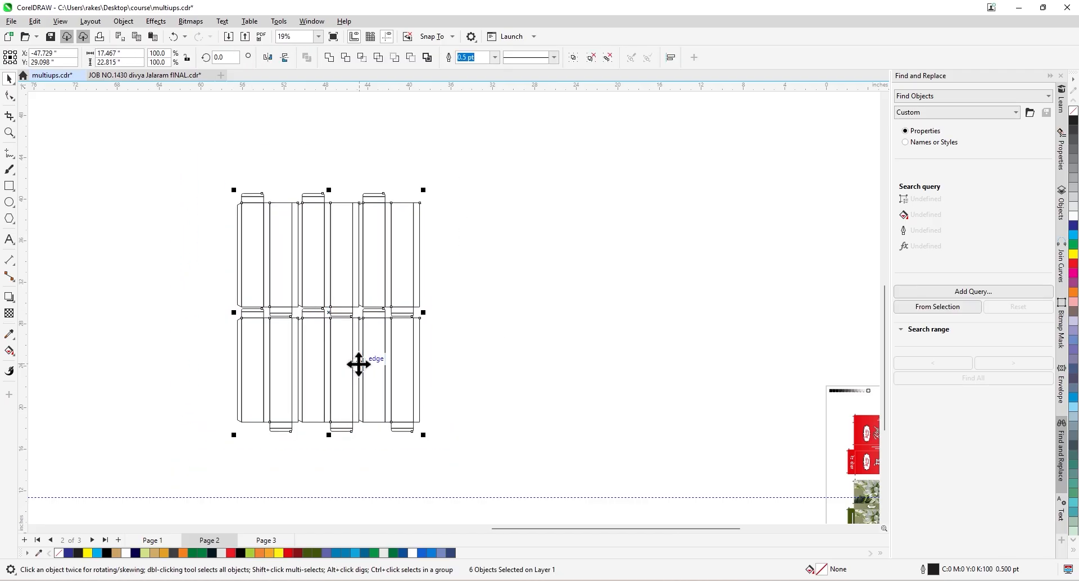
left_click(509, 340)
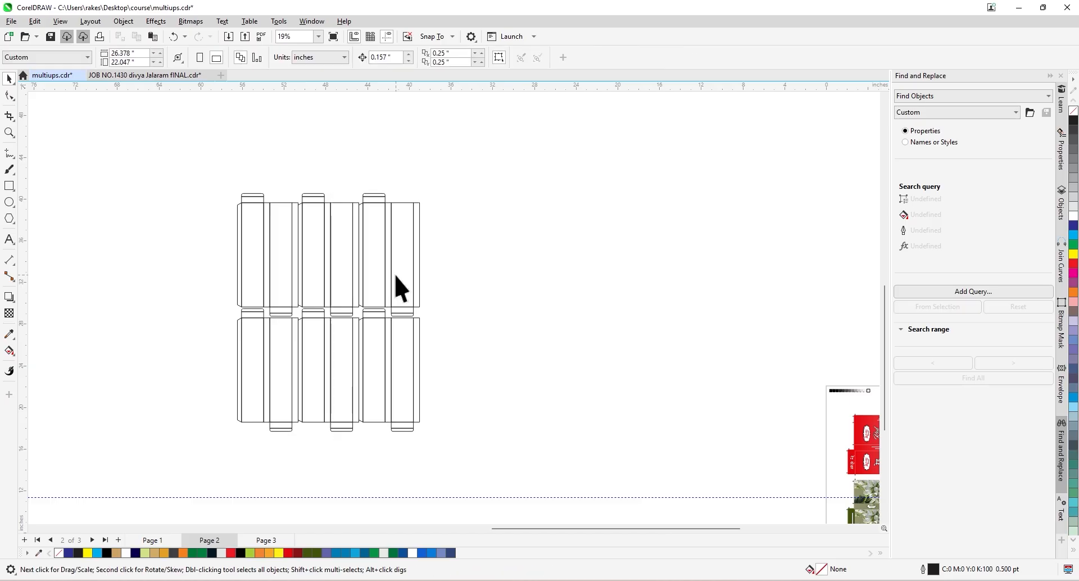
scroll(303, 242, "down", 2)
scroll(582, 376, "up", 1)
scroll(618, 383, "up", 2)
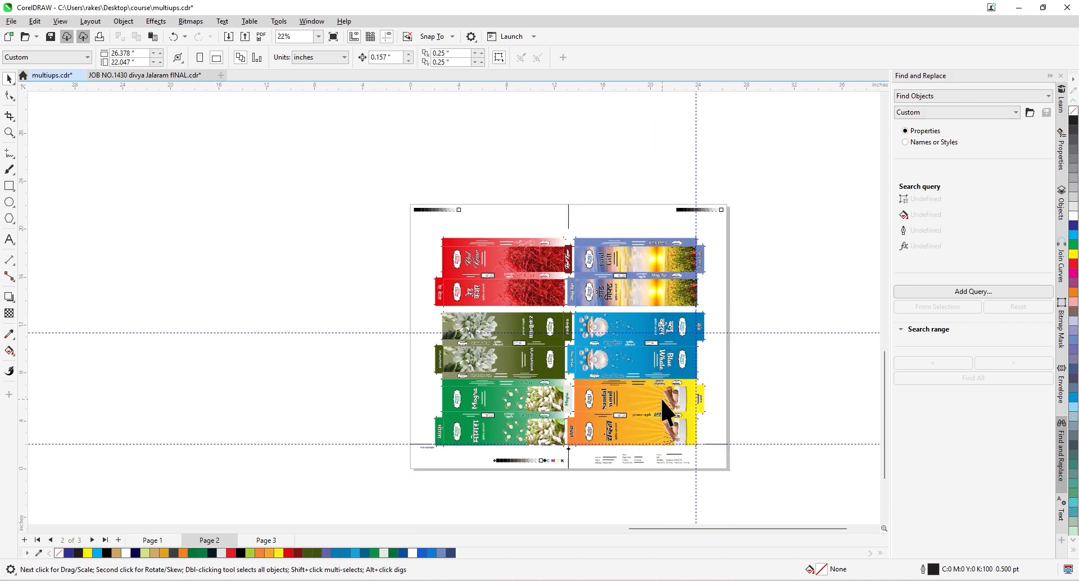
scroll(739, 373, "down", 3)
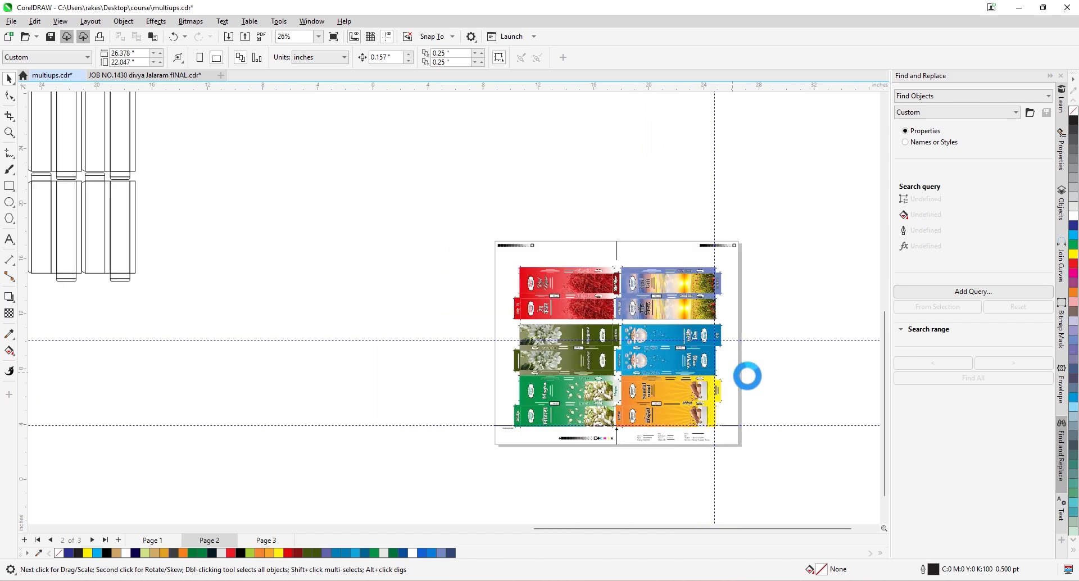
scroll(223, 229, "up", 2)
scroll(414, 277, "down", 1)
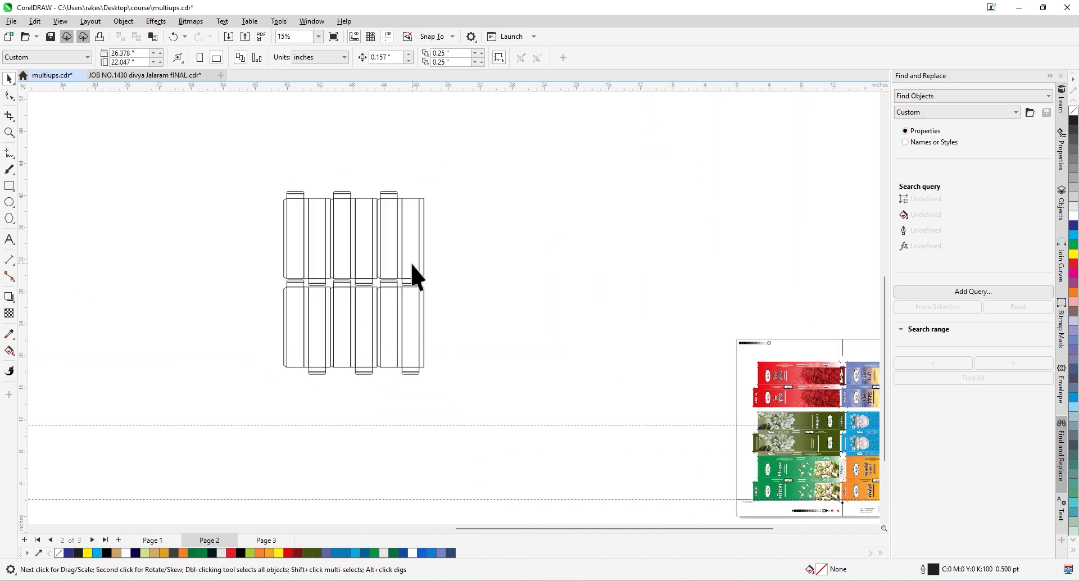
Delete five of the six dielines, keeping only the lower-left one.
left_click(424, 281)
key("Delete")
left_click_drag(433, 185, 212, 313)
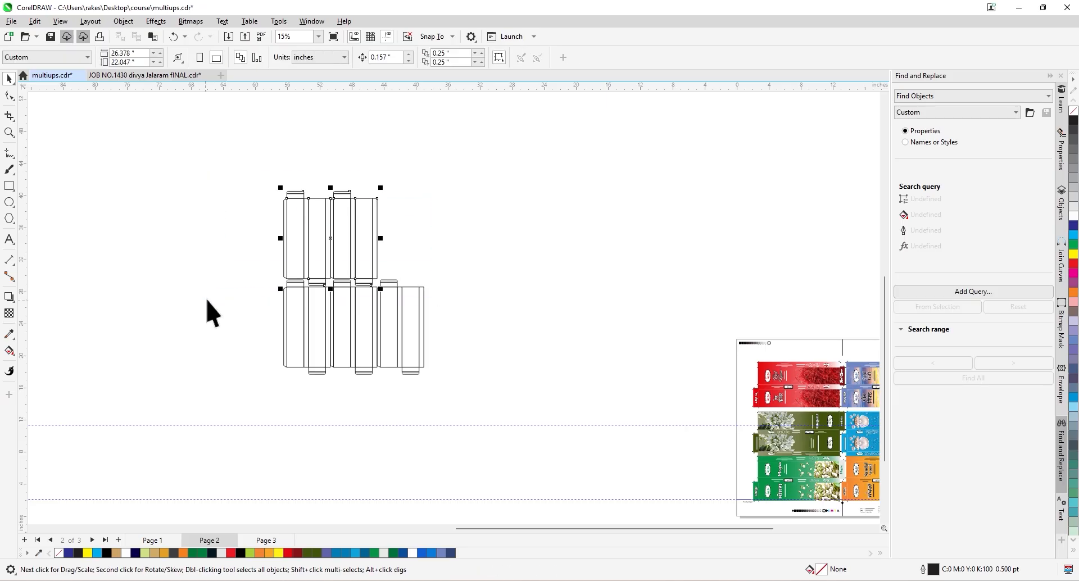
key("Delete")
left_click_drag(330, 399, 328, 405)
key("Delete")
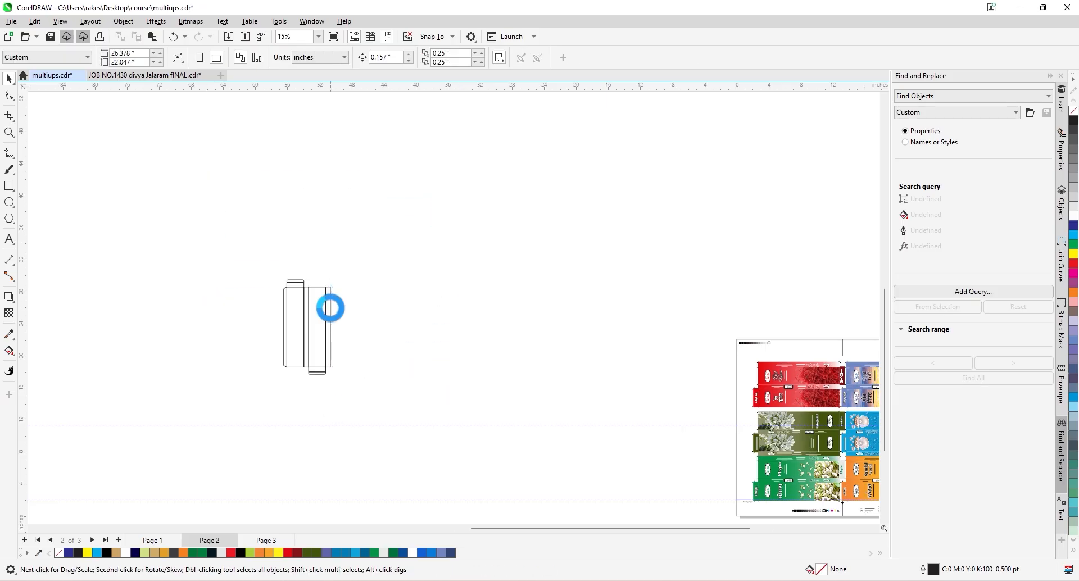
Rotate the remaining dieline by 90 degrees so that it lies horizontally.
scroll(326, 332, "up", 1)
left_click(330, 335)
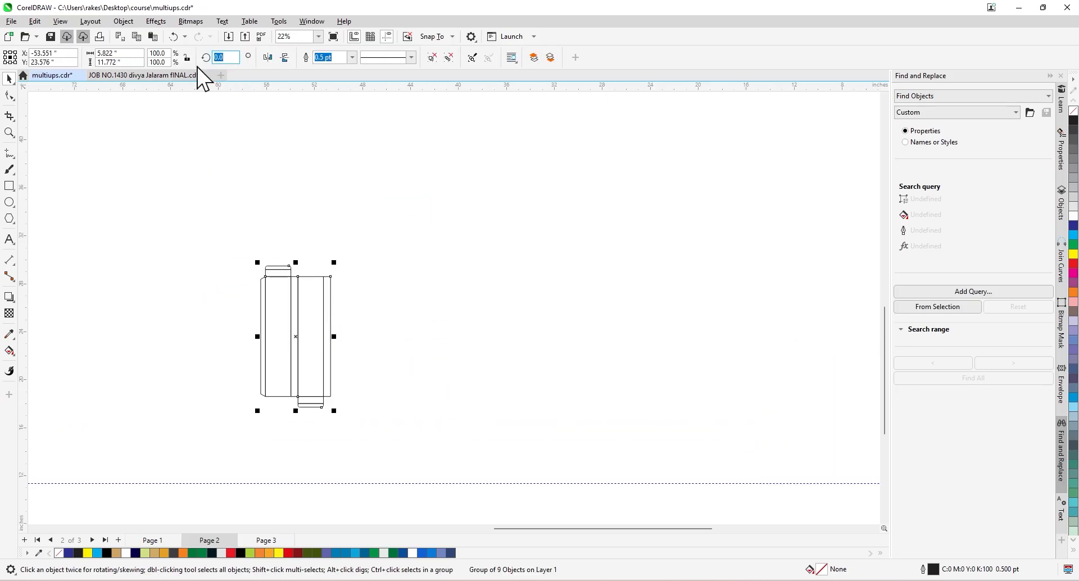
key("Return")
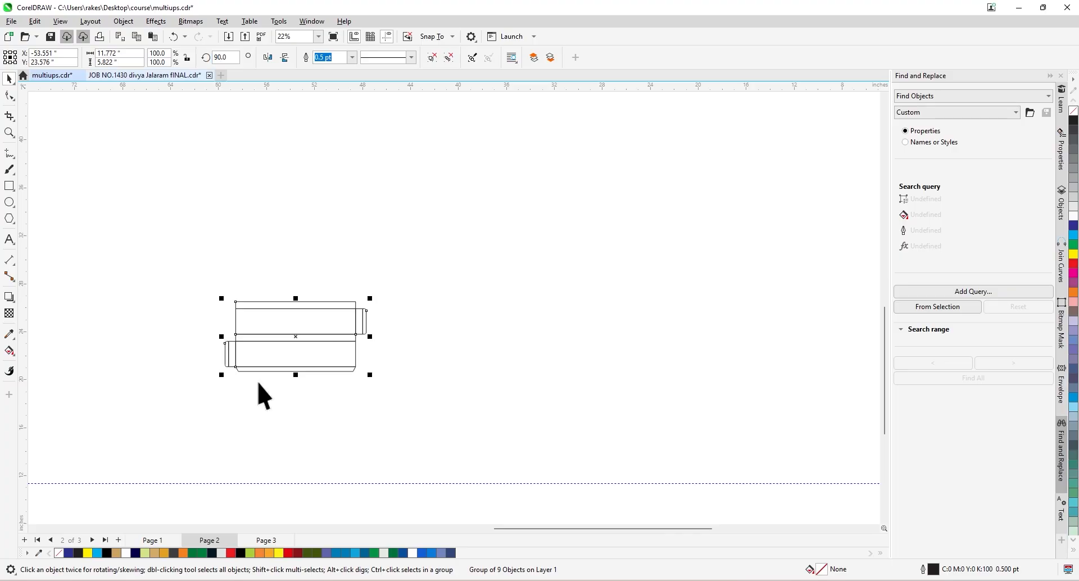
Examine the rotated dieline's panels, end flaps and glue flap up close.
scroll(257, 383, "up", 2)
left_click(298, 419)
scroll(235, 296, "up", 1)
scroll(236, 296, "up", 1)
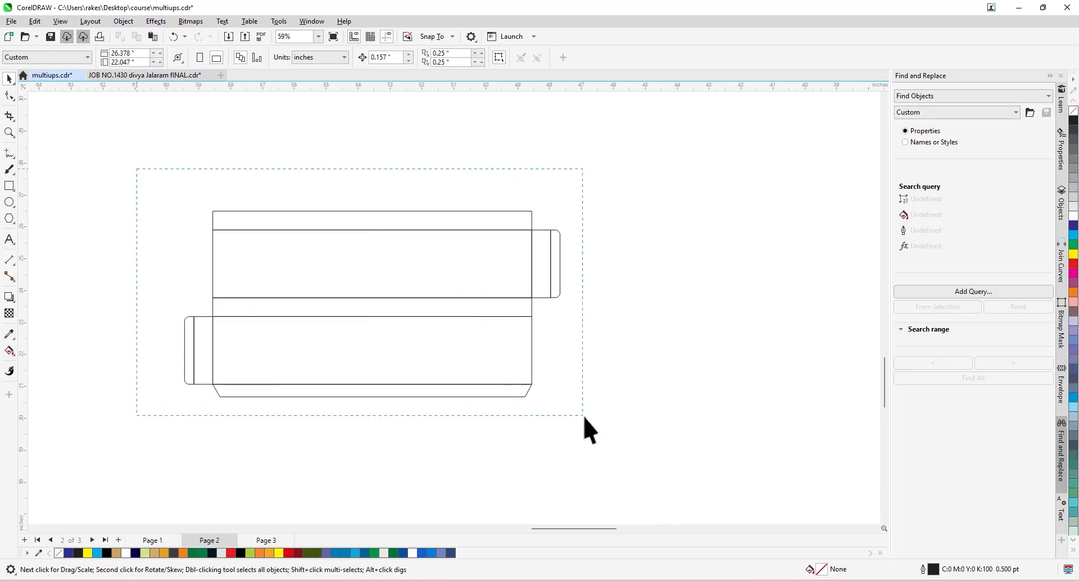
left_click_drag(582, 415, 593, 426)
left_click(376, 440)
left_click_drag(129, 174, 634, 436)
left_click(277, 381)
scroll(264, 379, "up", 1)
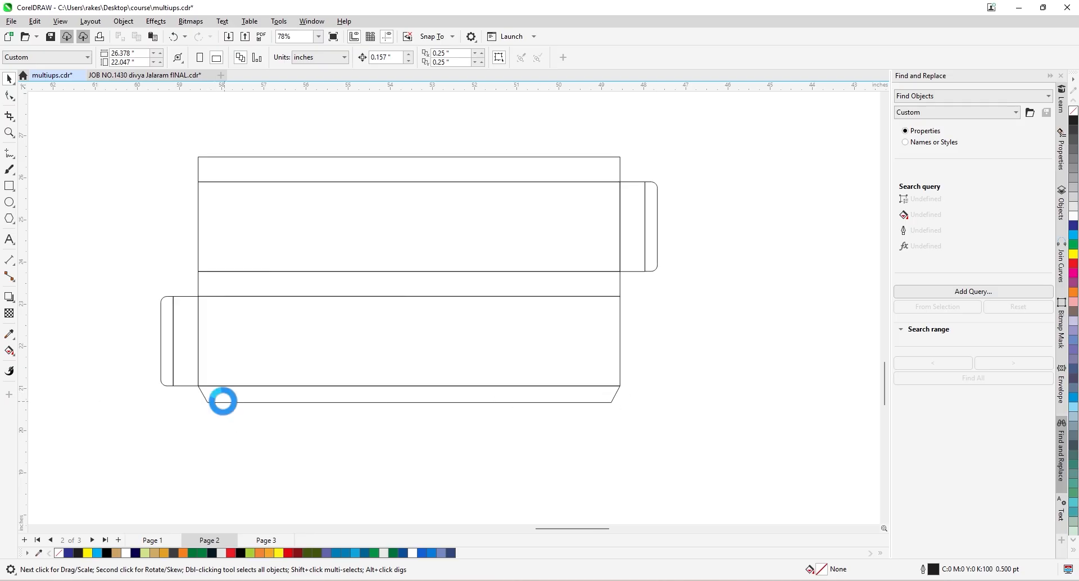
scroll(224, 401, "down", 2)
Duplicate the dieline to its right with the facing end flaps nested, and nudge the copy 0.157" further right.
left_click_drag(505, 226, 119, 455)
scroll(190, 350, "down", 1)
scroll(253, 351, "up", 1)
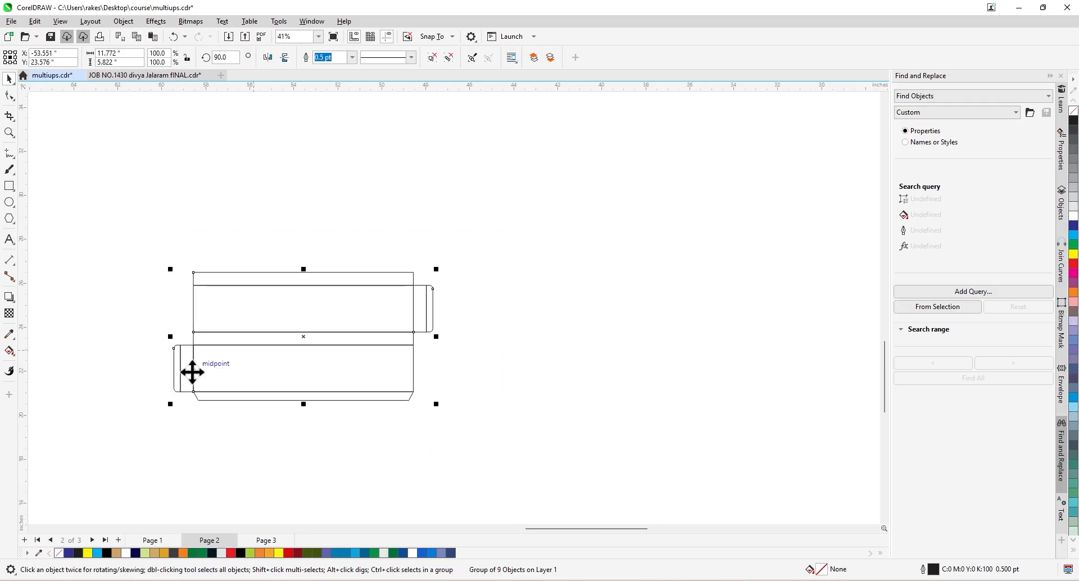
left_click_drag(174, 370, 413, 370)
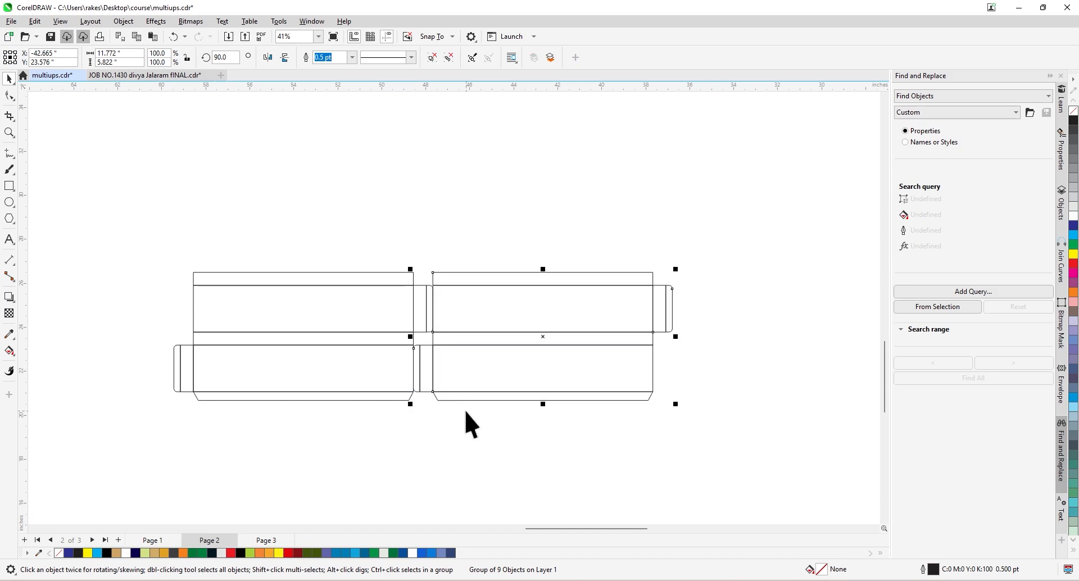
key("Right")
left_click(739, 228)
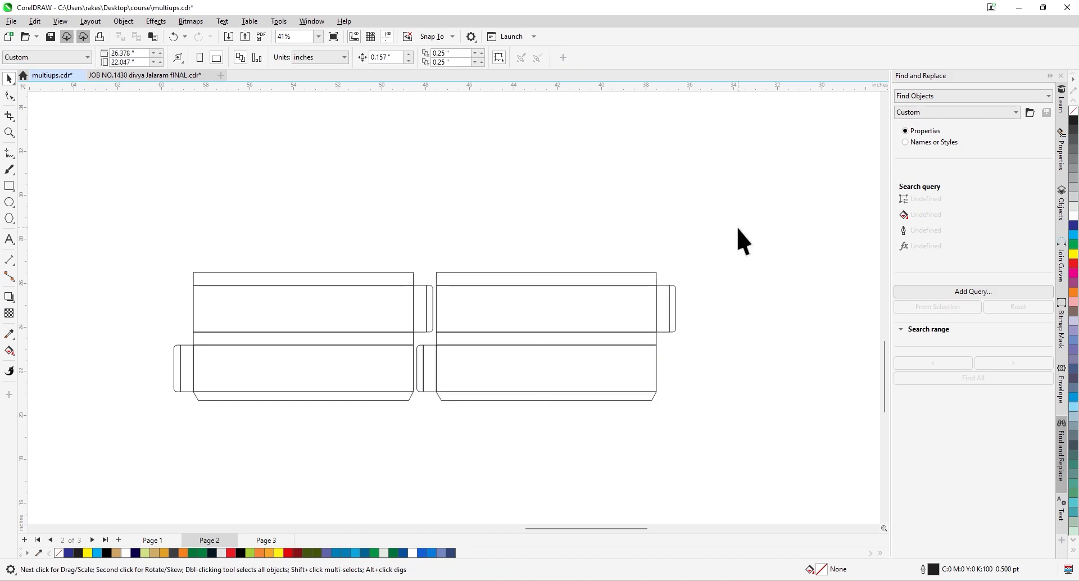
Duplicate both dielines directly above, with the copies' glue flaps meeting the upper edge of the originals.
key("ctrl+a")
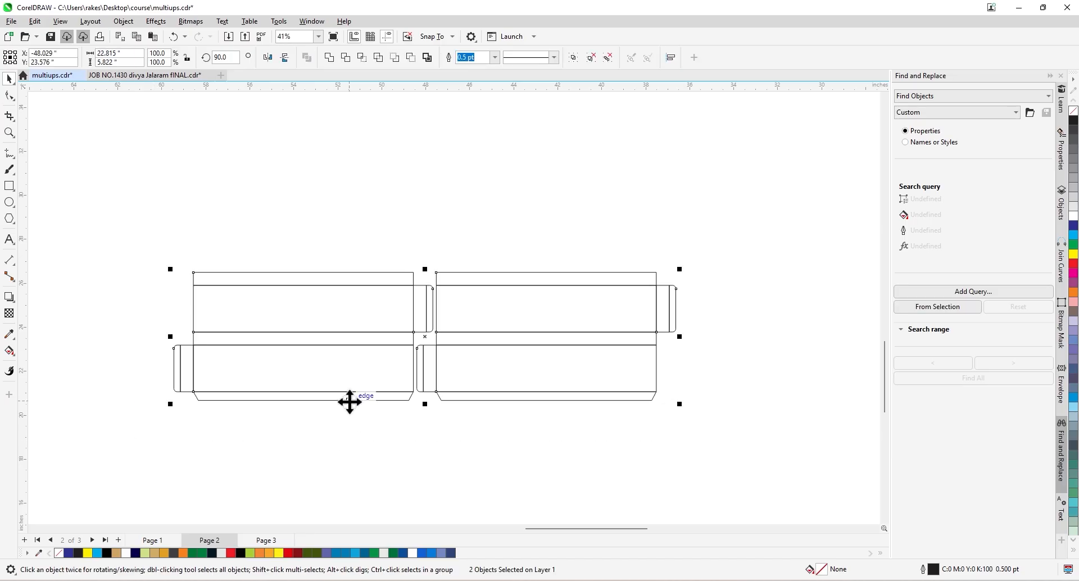
left_click_drag(349, 402, 349, 284)
scroll(227, 288, "up", 4)
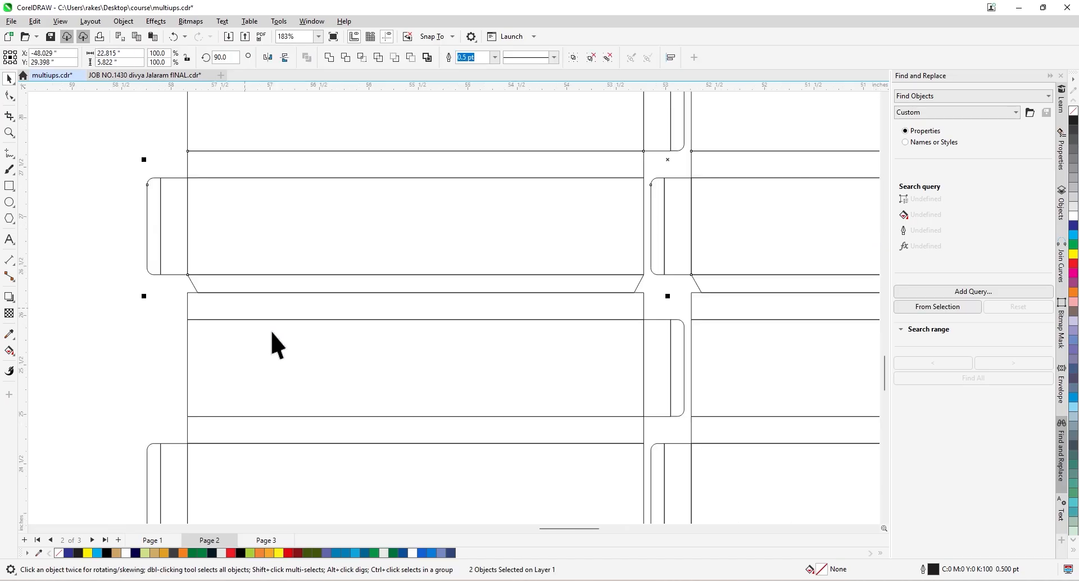
scroll(275, 337, "down", 2)
scroll(260, 342, "down", 3)
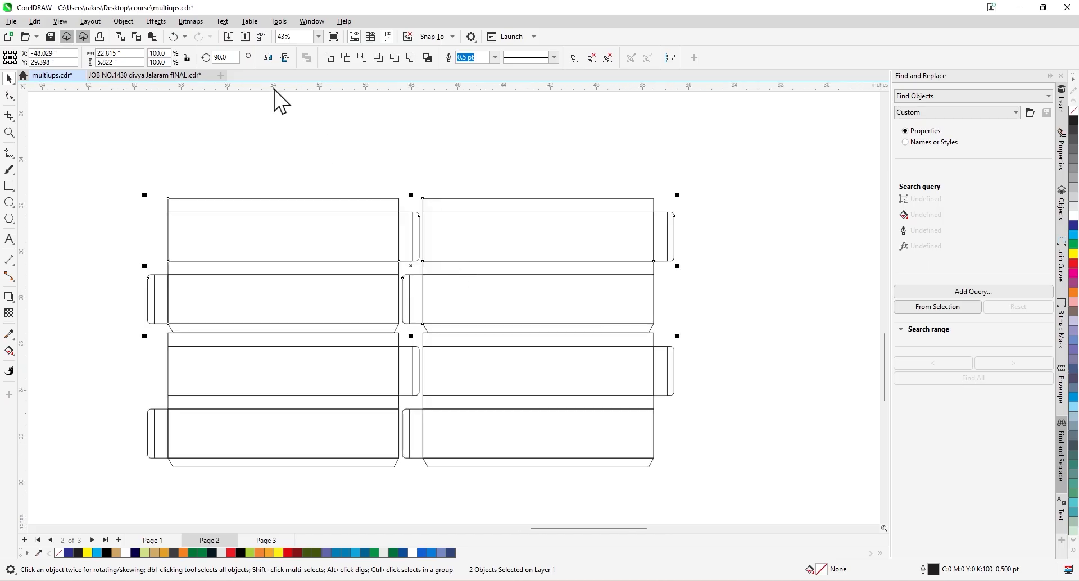
Mirror each of the two upper dielines vertically so their plain edges meet those of the lower pair.
left_click(273, 152)
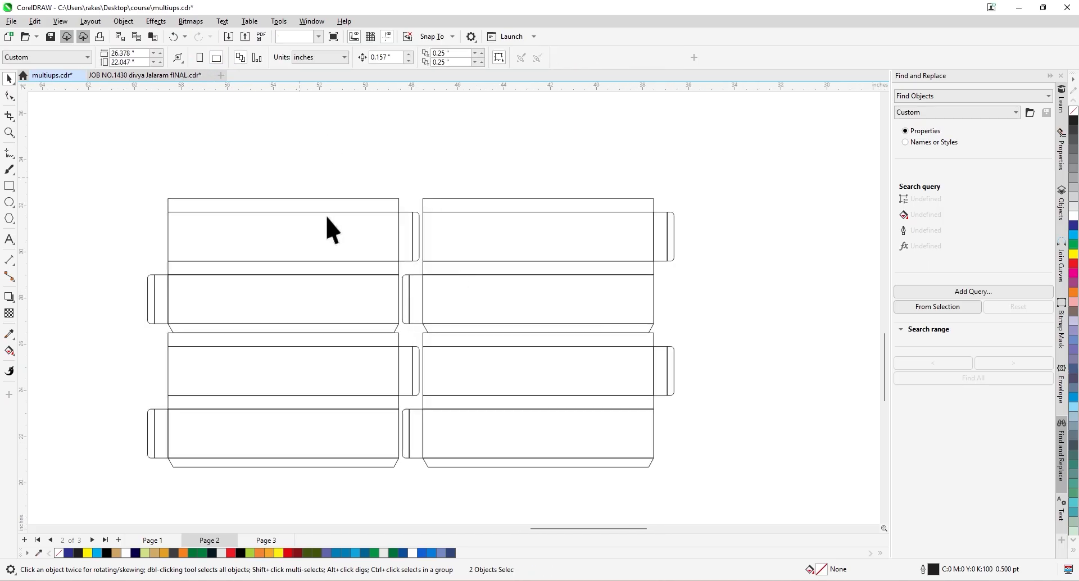
left_click(327, 217)
left_click(286, 59)
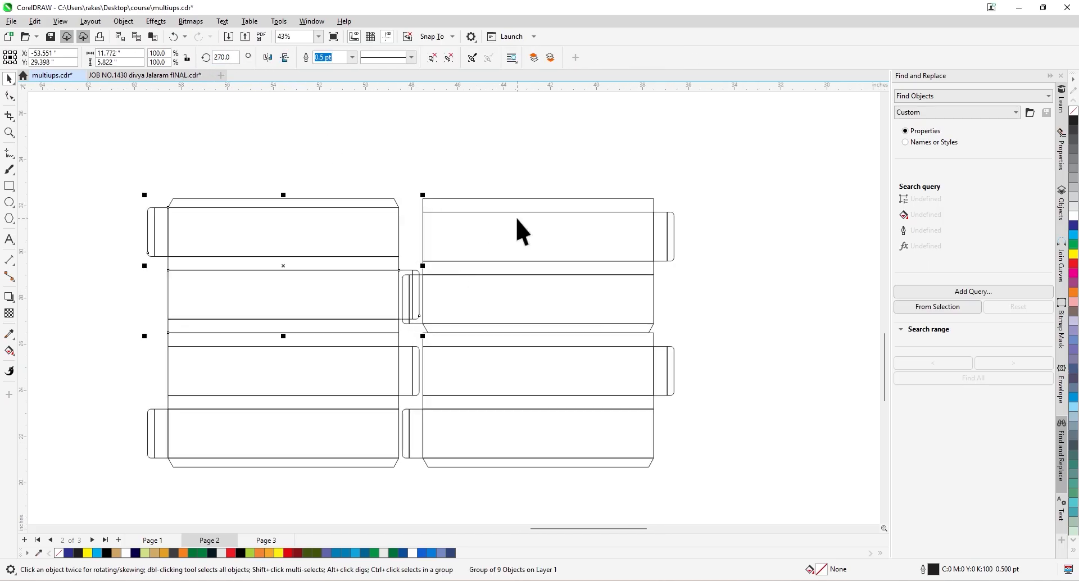
left_click(515, 217)
left_click(286, 59)
left_click(414, 320)
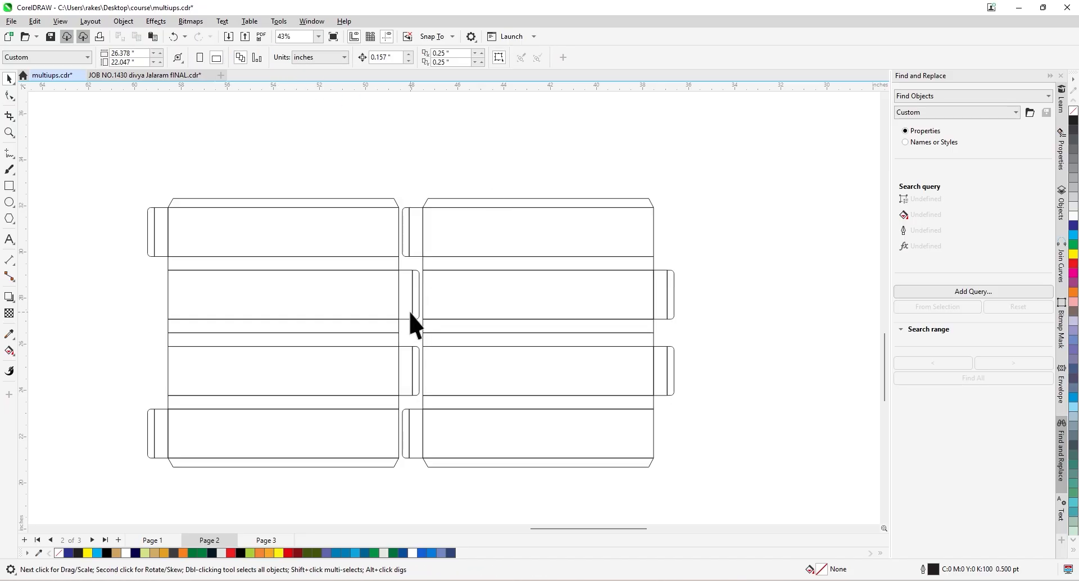
Place a horizontal guideline on the shared edge between the upper and lower dielines.
scroll(393, 325, "up", 2)
scroll(326, 343, "down", 3)
scroll(282, 346, "up", 4)
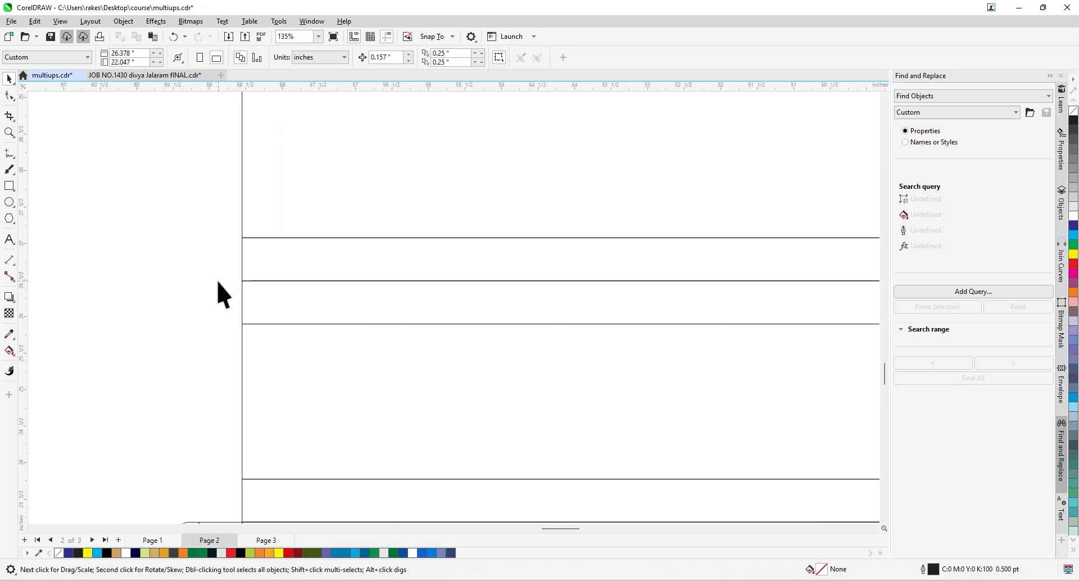
left_click_drag(273, 297, 265, 281)
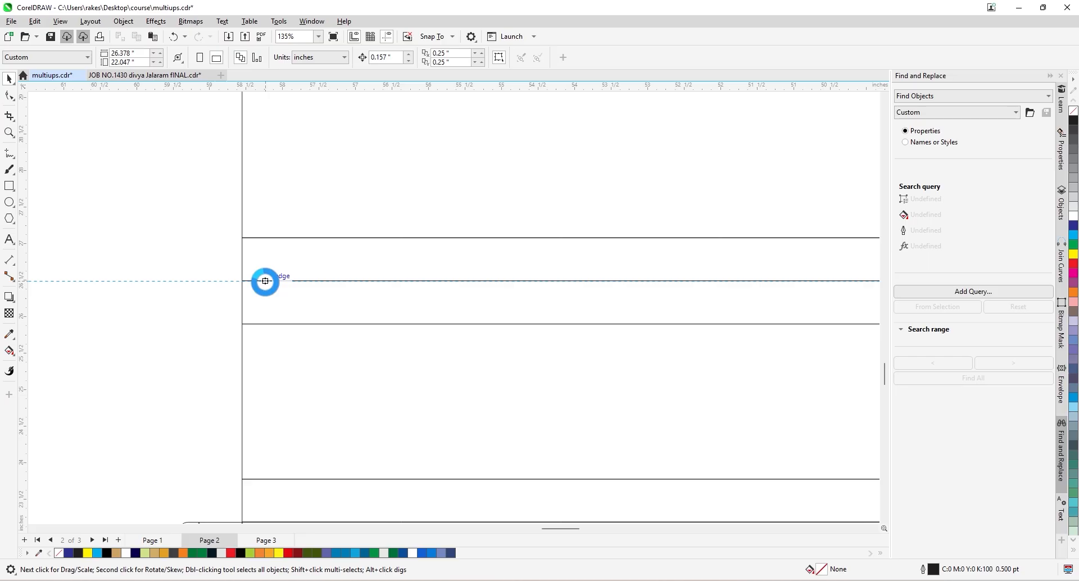
scroll(208, 319, "down", 2)
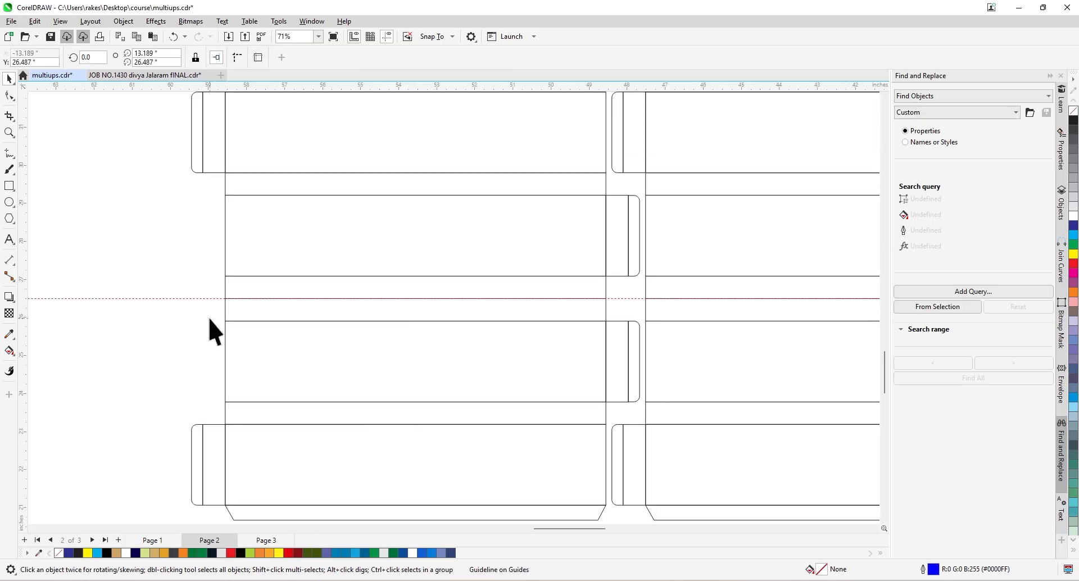
Duplicate the upper pair of dielines directly above to add a third row.
scroll(211, 323, "down", 2)
left_click(274, 196)
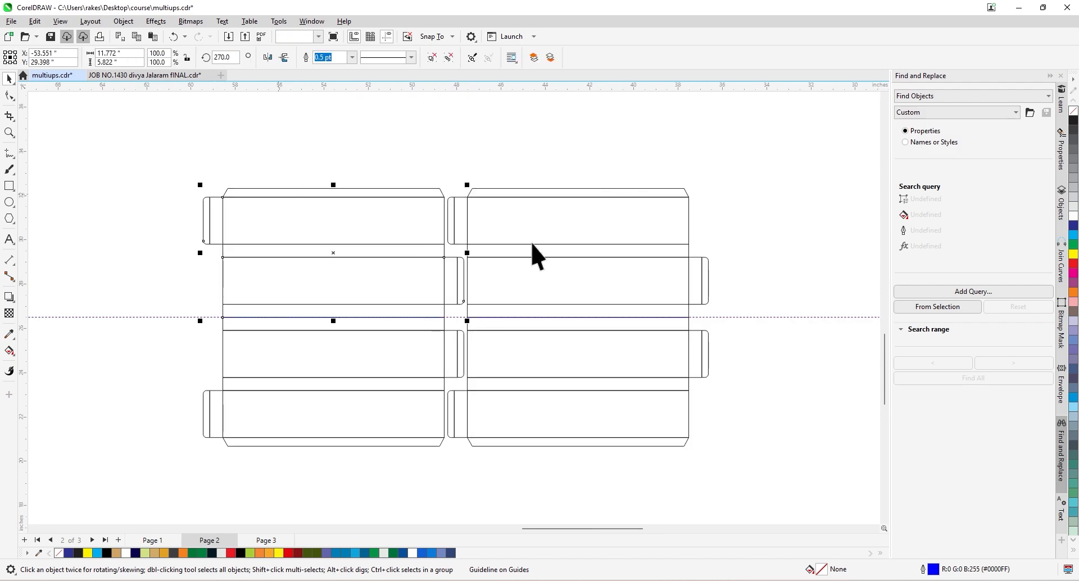
left_click(532, 244, "shift")
scroll(410, 349, "down", 1)
scroll(381, 269, "up", 1)
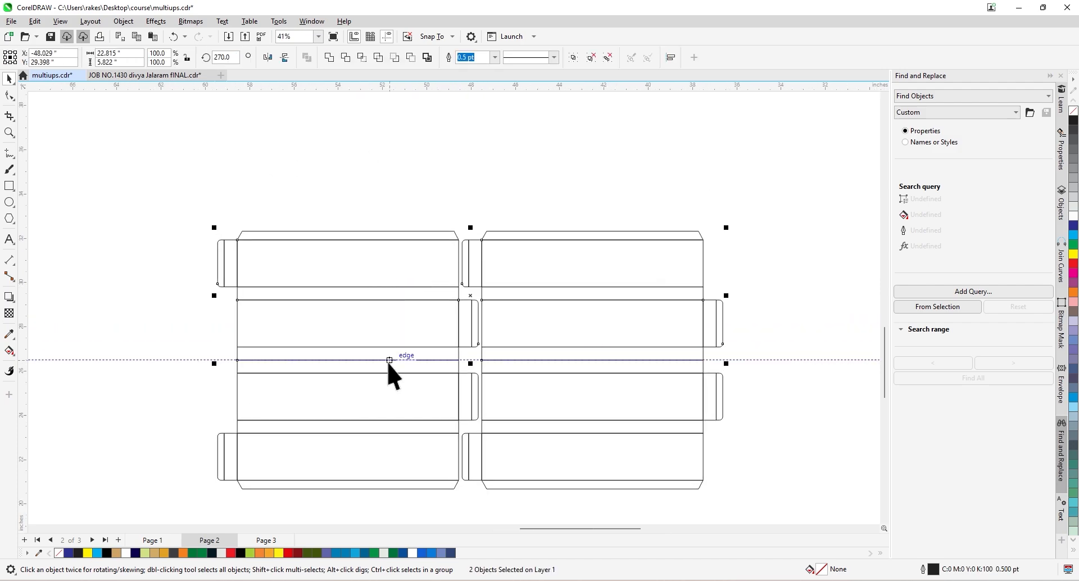
left_click_drag(389, 360, 388, 231)
scroll(441, 163, "down", 1)
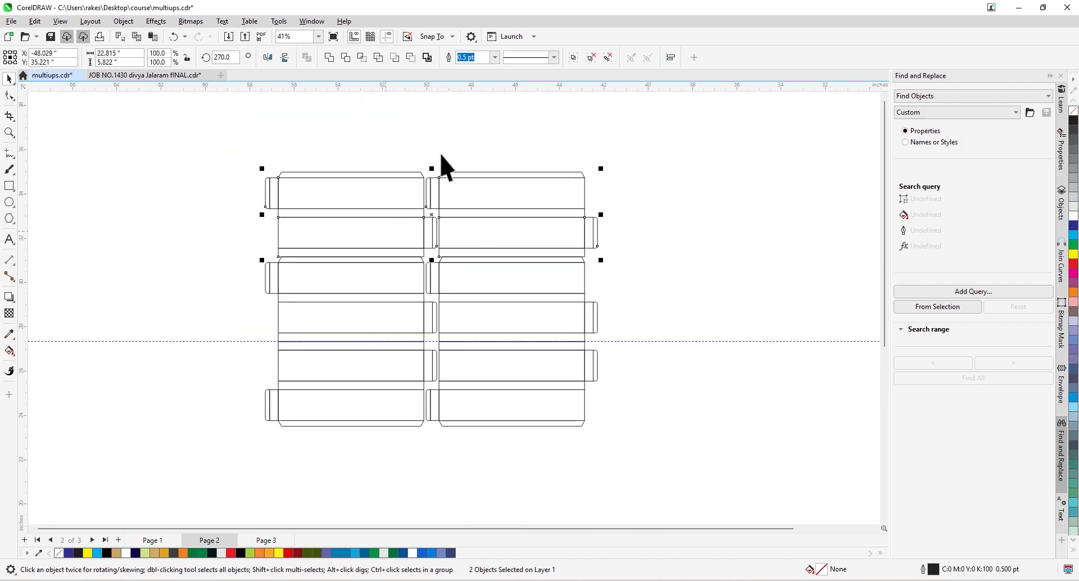
Mirror the top pair vertically so its glue flaps face those of the middle row, and check the joint.
left_click(284, 57)
scroll(231, 267, "up", 5)
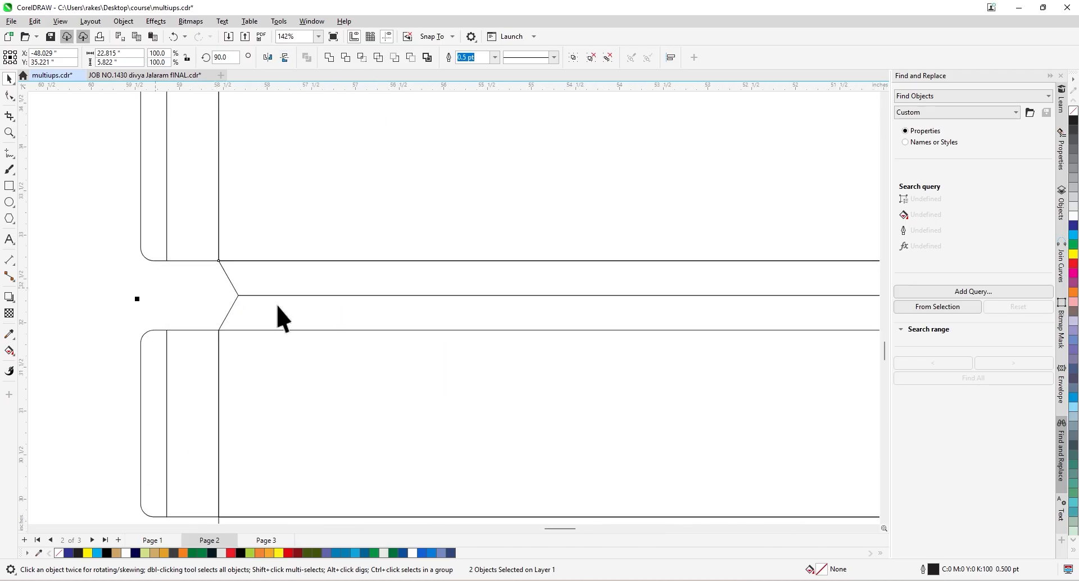
scroll(253, 309, "up", 1)
scroll(295, 290, "down", 8)
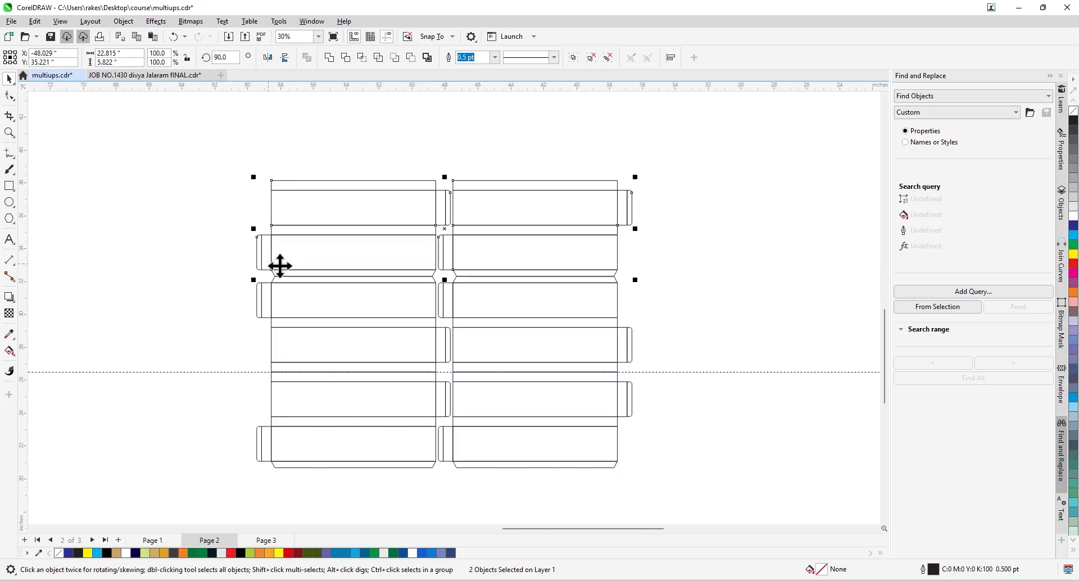
Group all six dielines and move the group onto the coloured carton sheet, lining it up with the artwork's lower-right corner.
left_click(703, 282)
left_click_drag(327, 356, 220, 439)
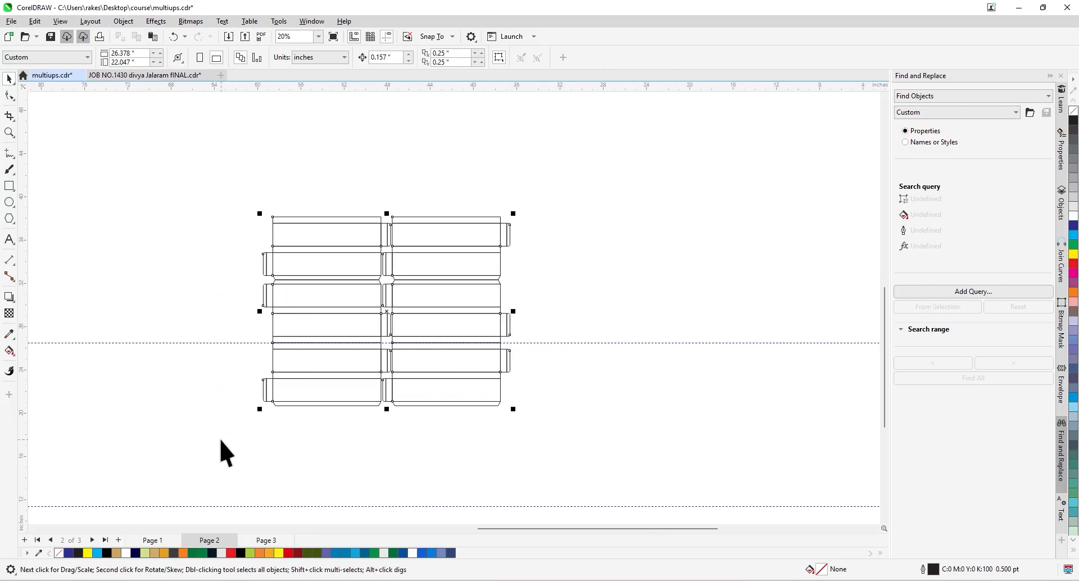
scroll(340, 359, "down", 3)
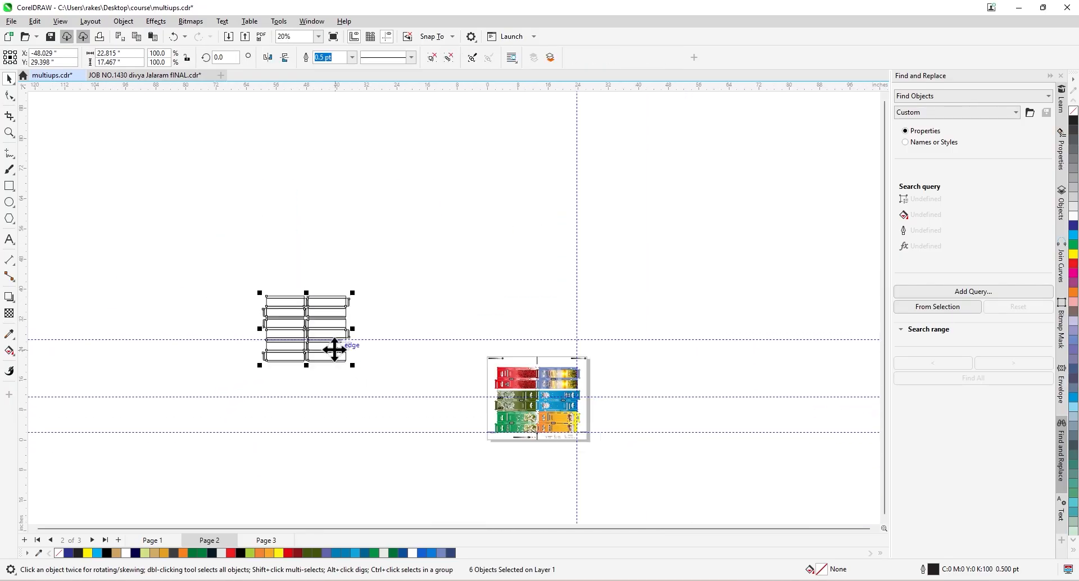
left_click_drag(335, 350, 556, 431)
scroll(582, 420, "up", 5)
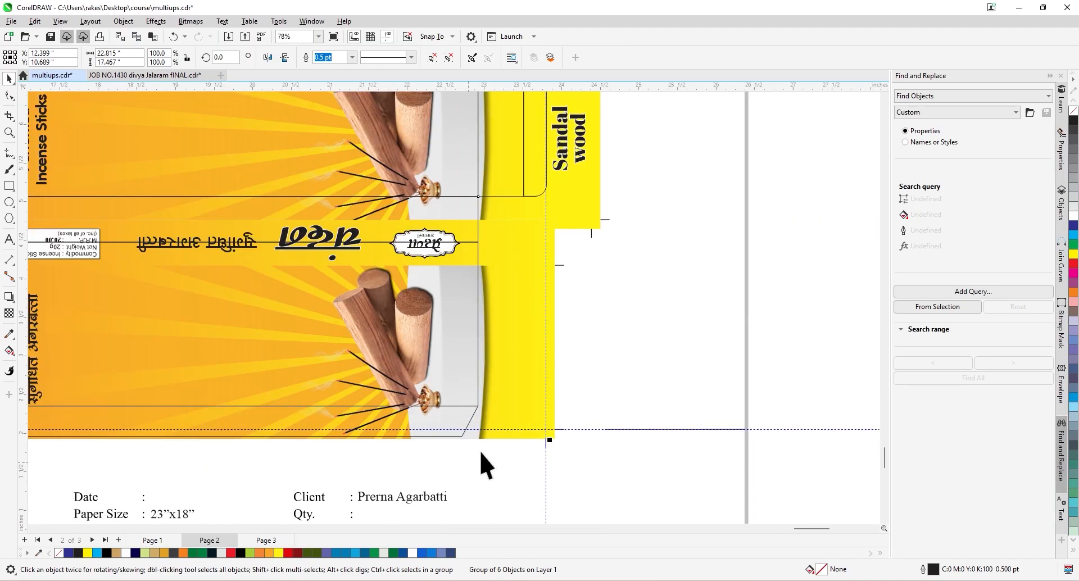
left_click_drag(478, 408, 548, 434)
scroll(662, 385, "down", 4)
left_click(691, 304)
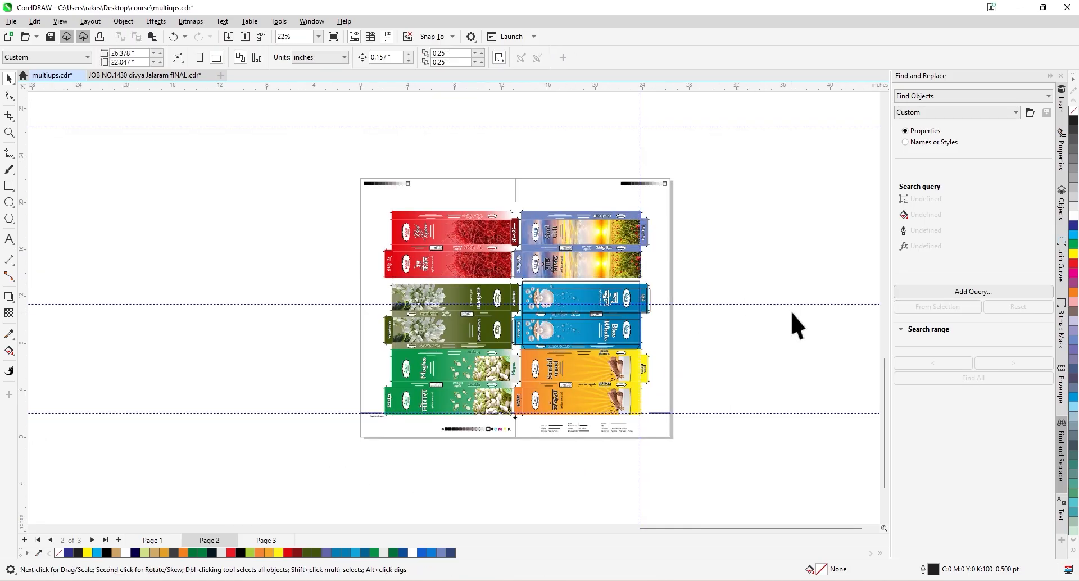
Move the other multi-up carton layout down and away from the empty rectangle, and ungroup it.
scroll(791, 320, "down", 1)
scroll(819, 376, "down", 3)
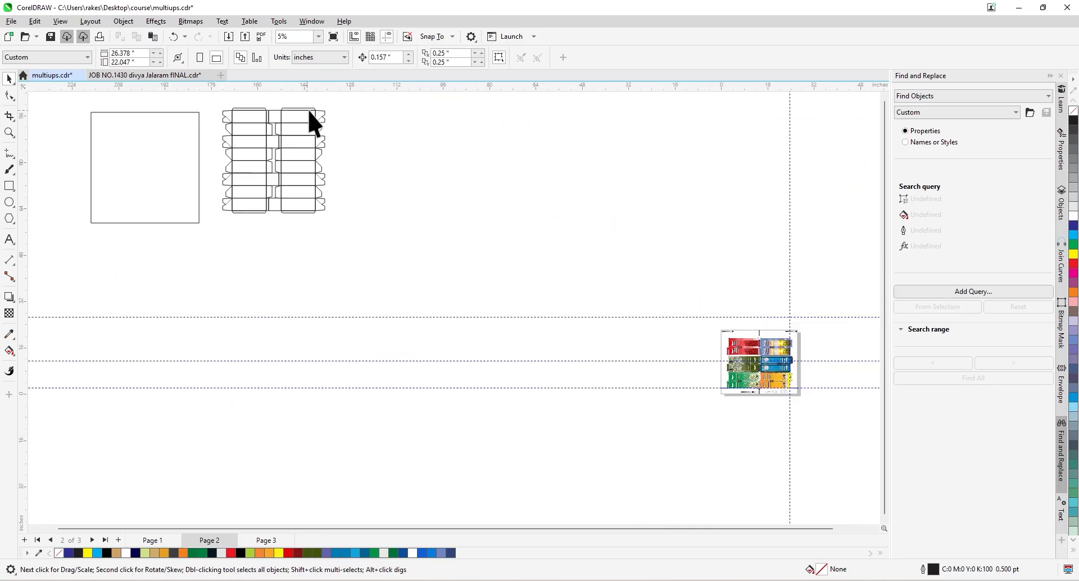
left_click_drag(325, 143, 390, 260)
right_click(370, 238)
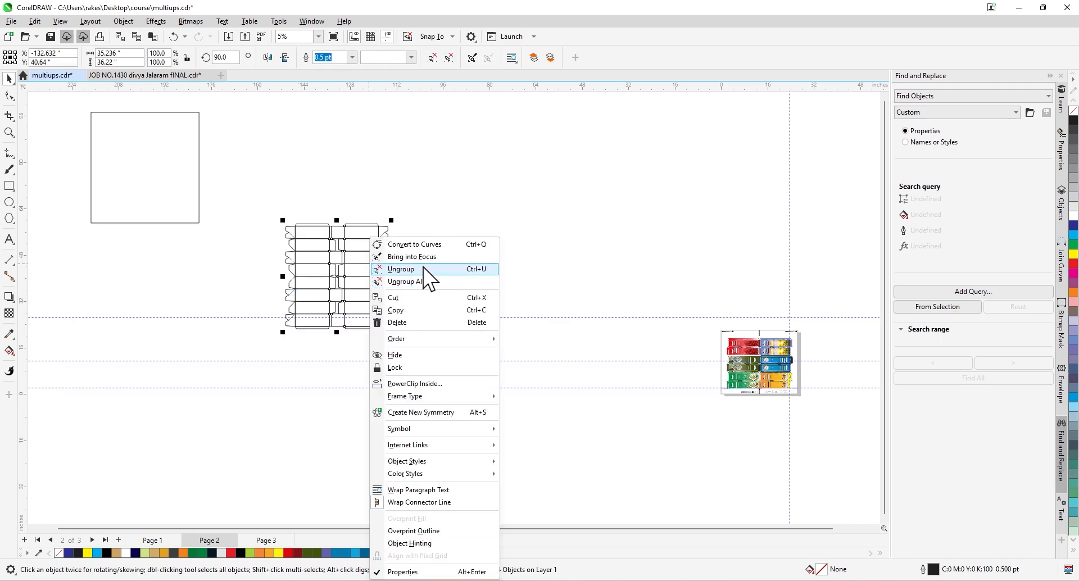
left_click(400, 270)
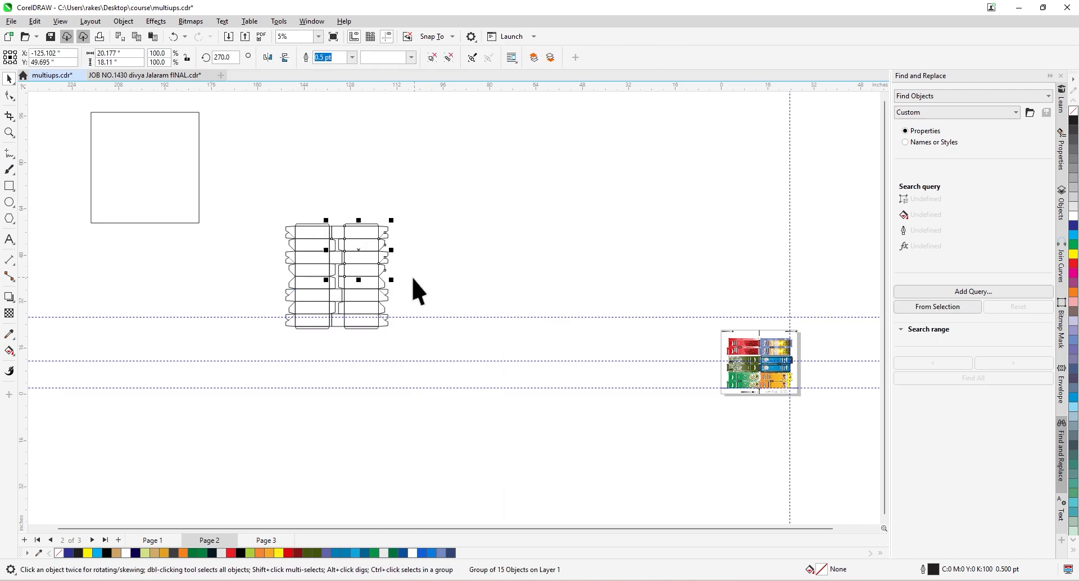
Undo the move and ungrouping of the other carton layout and the placement of the six-up group on the coloured sheet.
left_click(477, 250)
key("ctrl+z")
key("ctrl+z")
key("ctrl+z")
key("ctrl+z")
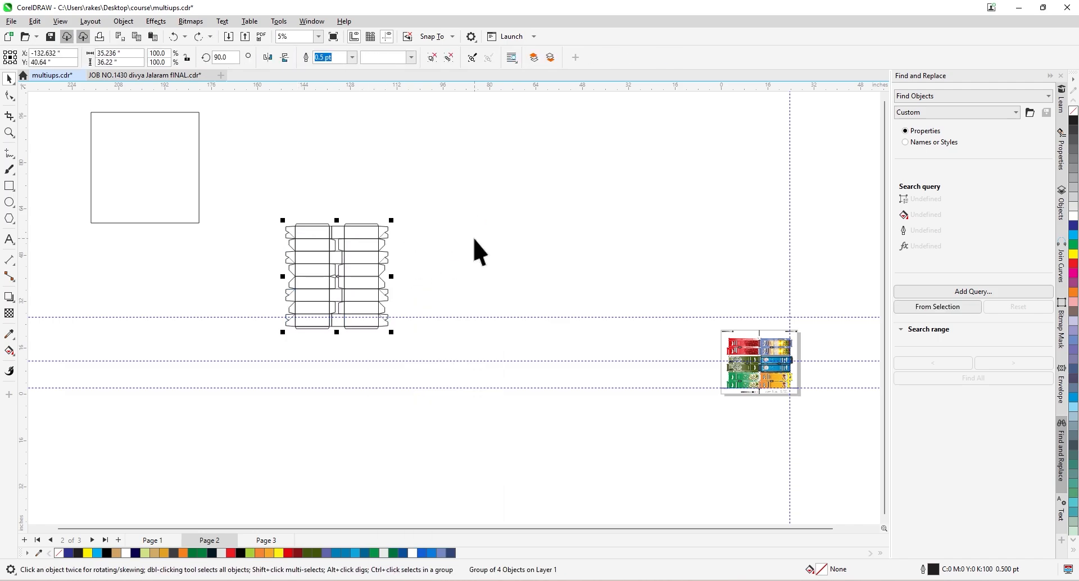
key("ctrl+z")
key("ctrl+z")
key("ctrl+z")
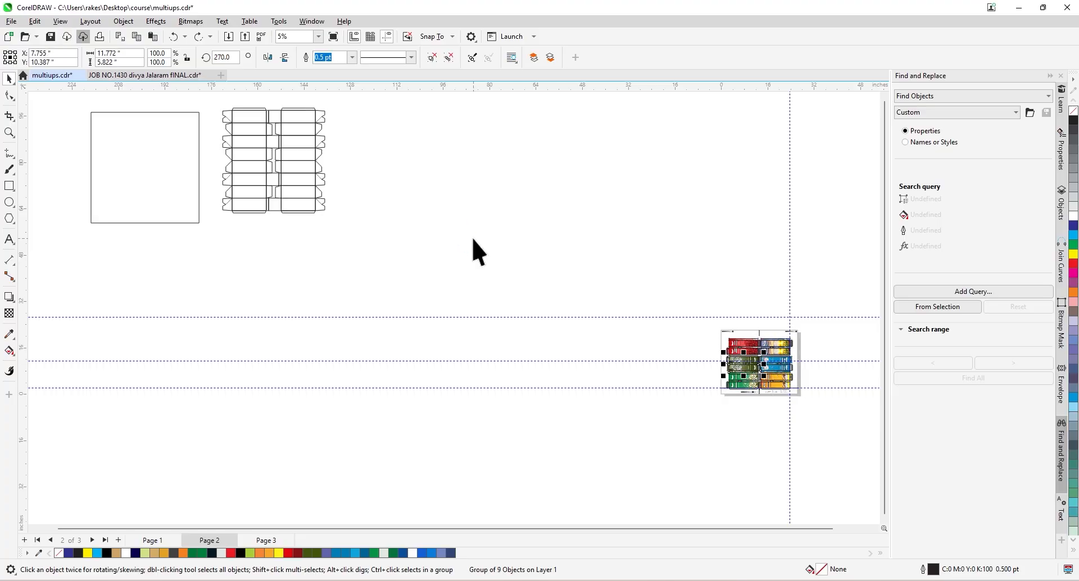
key("ctrl+shift+z")
left_click_drag(571, 319, 511, 287)
key("ctrl+z")
Ungroup the six-up layout, delete all but one dieline, and move the remaining one to an empty area.
right_click(572, 299)
left_click(643, 270)
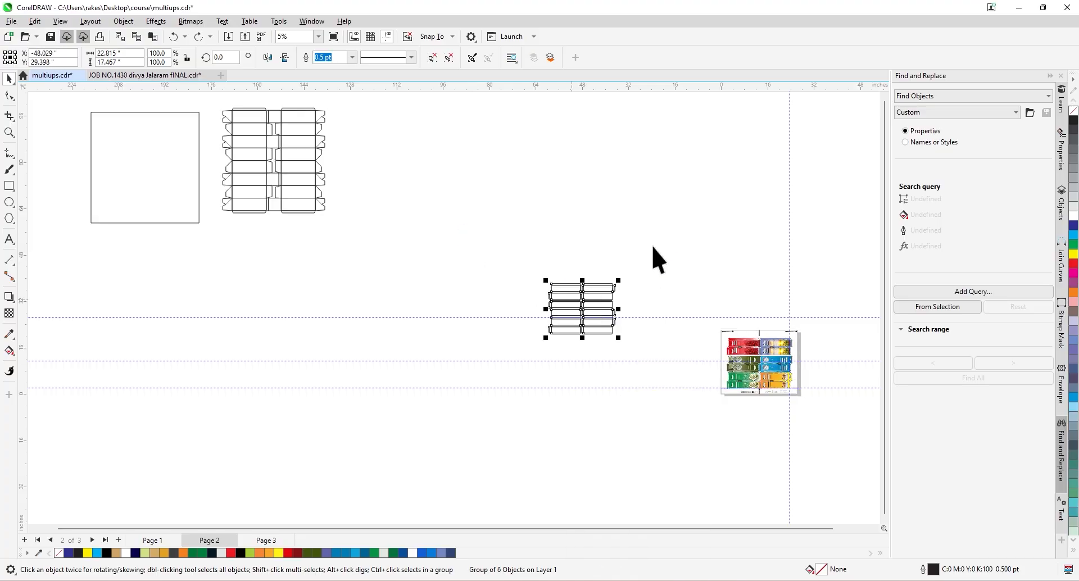
left_click_drag(653, 245, 565, 350)
key("Delete")
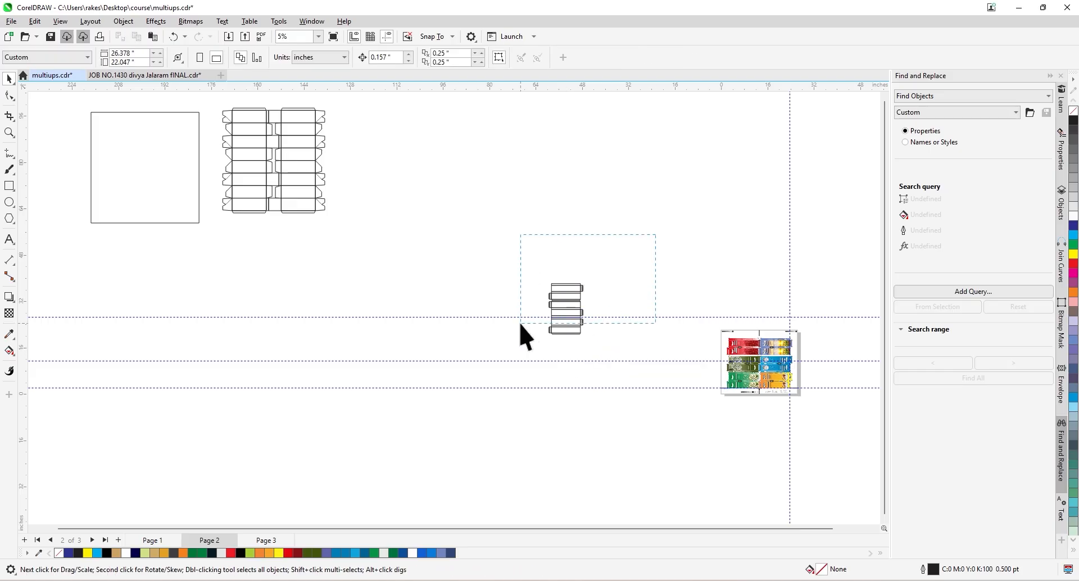
key("Delete")
left_click_drag(520, 324, 431, 304)
left_click(576, 228)
Duplicate the single dieline horizontally to its right so the facing side flaps sit in the gap between the two.
scroll(419, 168, "up", 1)
scroll(473, 293, "up", 3)
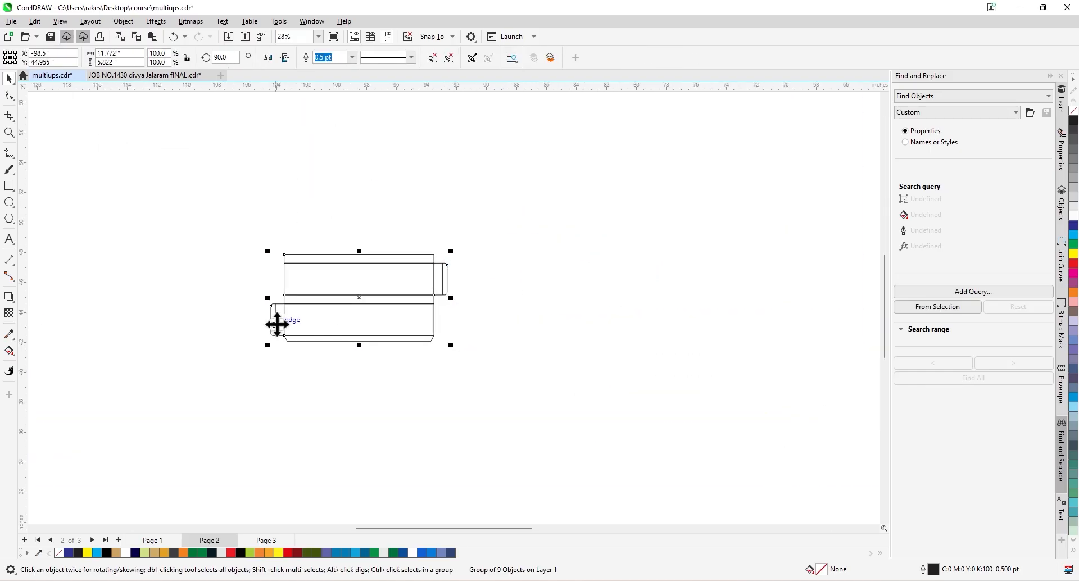
left_click_drag(277, 324, 426, 317)
scroll(446, 319, "up", 2)
scroll(359, 348, "down", 3)
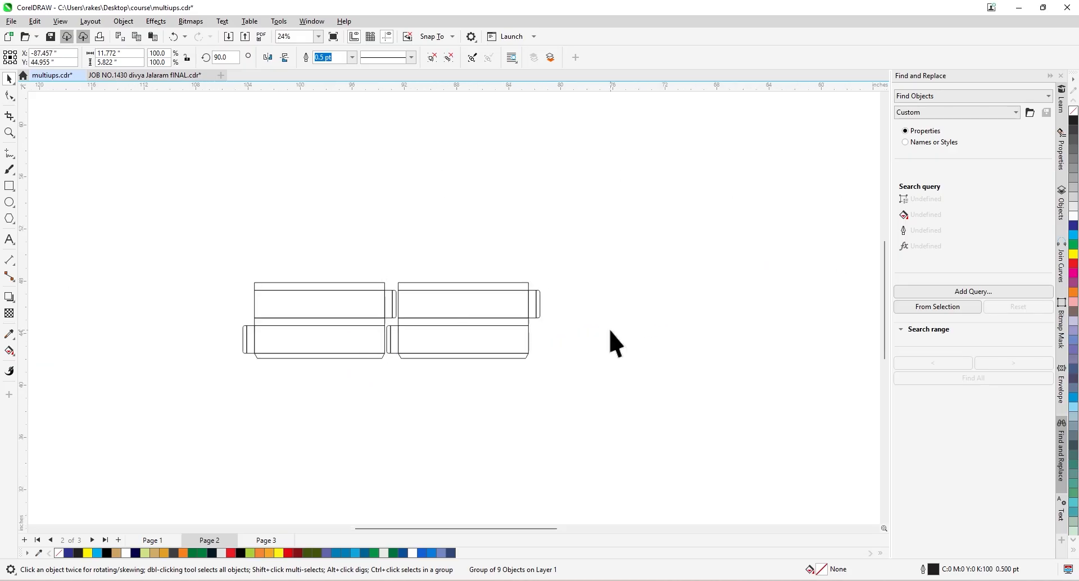
Duplicate the dieline pair directly above itself and mirror the copy vertically.
left_click_drag(594, 234, 177, 408)
scroll(356, 323, "up", 1)
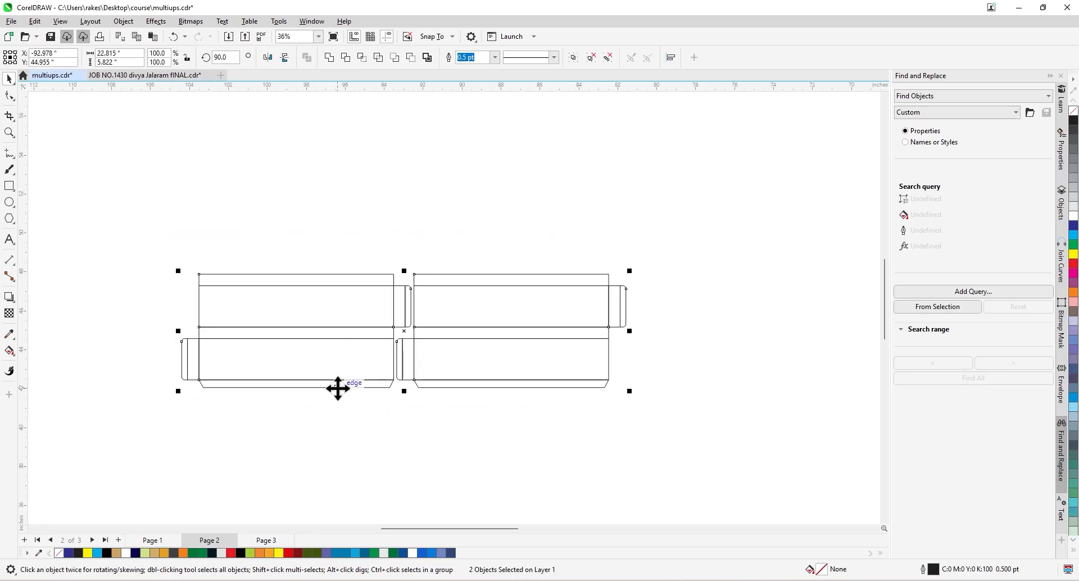
left_click_drag(337, 388, 336, 278)
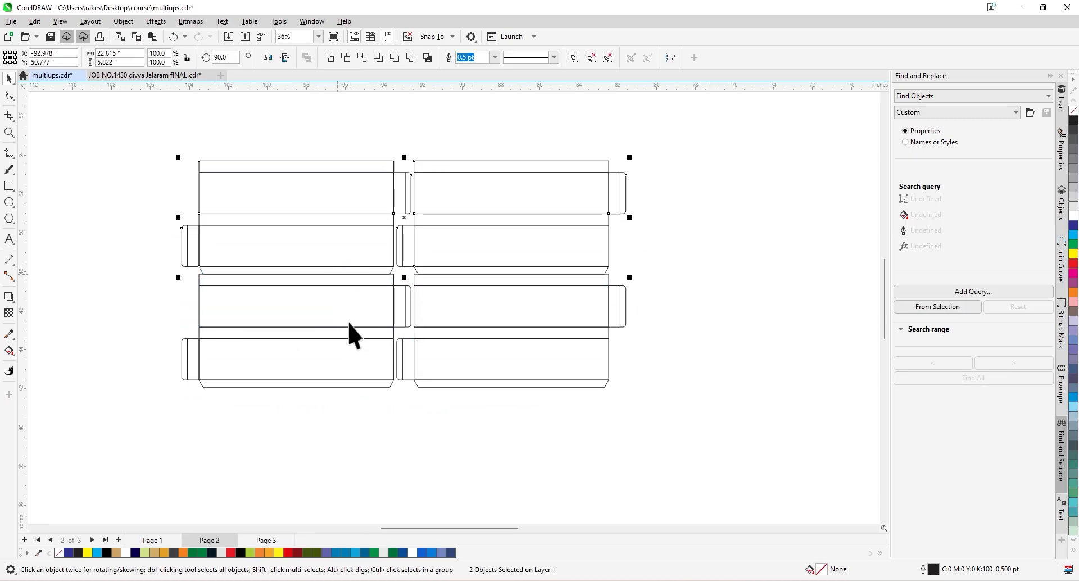
scroll(345, 373, "down", 2)
scroll(410, 252, "up", 1)
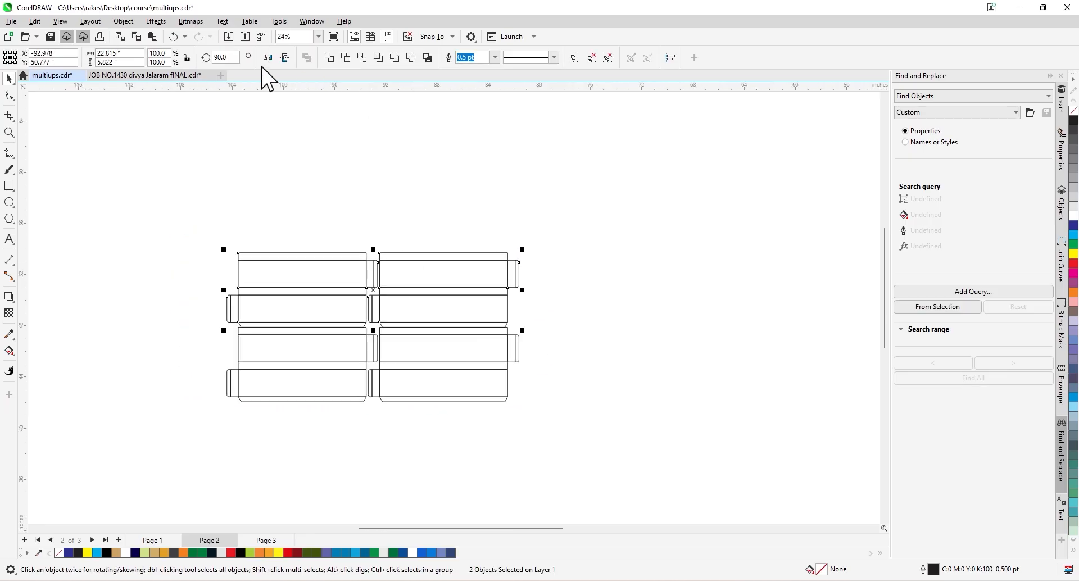
left_click(285, 58)
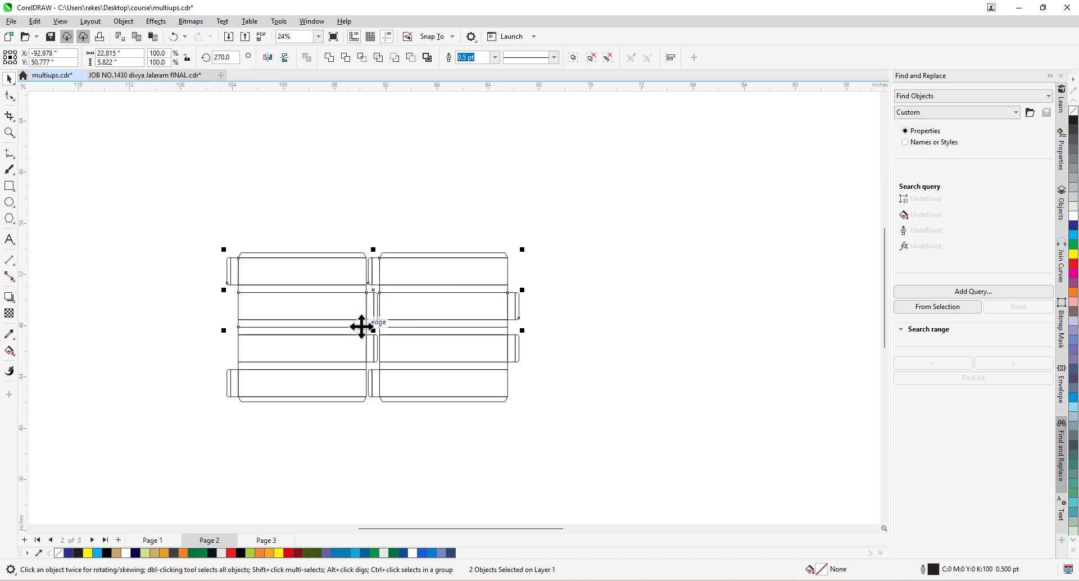
Duplicate the mirrored pair directly above as a third row and mirror that copy vertically.
left_click_drag(362, 325, 319, 262)
left_click(285, 57)
scroll(320, 248, "up", 1)
scroll(330, 315, "down", 2)
Select all six dielines and group them.
left_click(561, 326)
left_click_drag(224, 201, 555, 433)
key("ctrl+g")
left_click(555, 433)
Examine the overall width and height of the grouped six-up layout.
left_click_drag(177, 162, 505, 435)
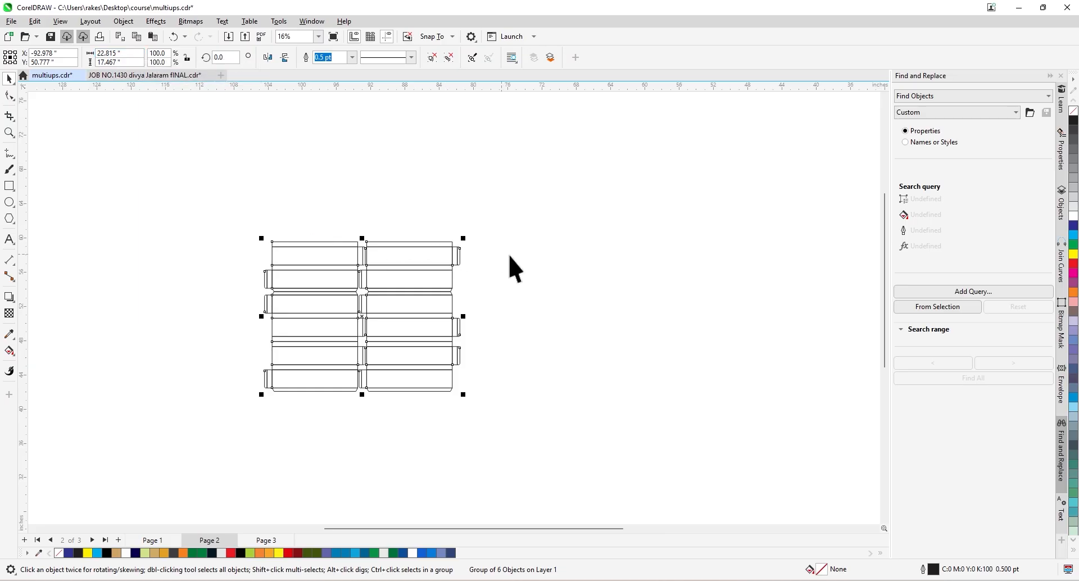
left_click(523, 259)
left_click_drag(191, 203, 484, 405)
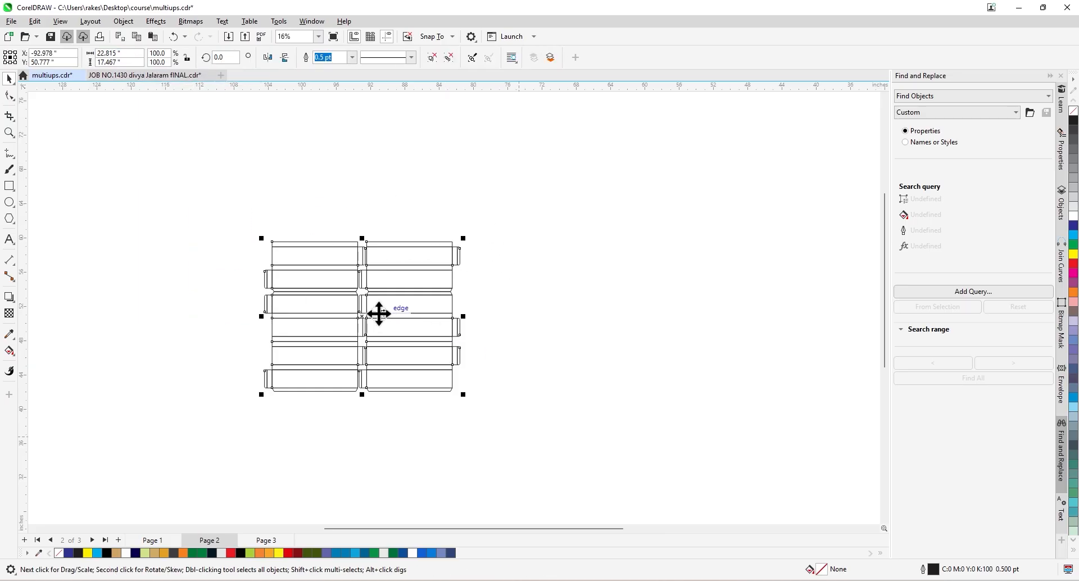
scroll(348, 301, "up", 1)
scroll(348, 301, "up", 1)
left_click_drag(180, 455, 180, 454)
scroll(461, 335, "up", 1)
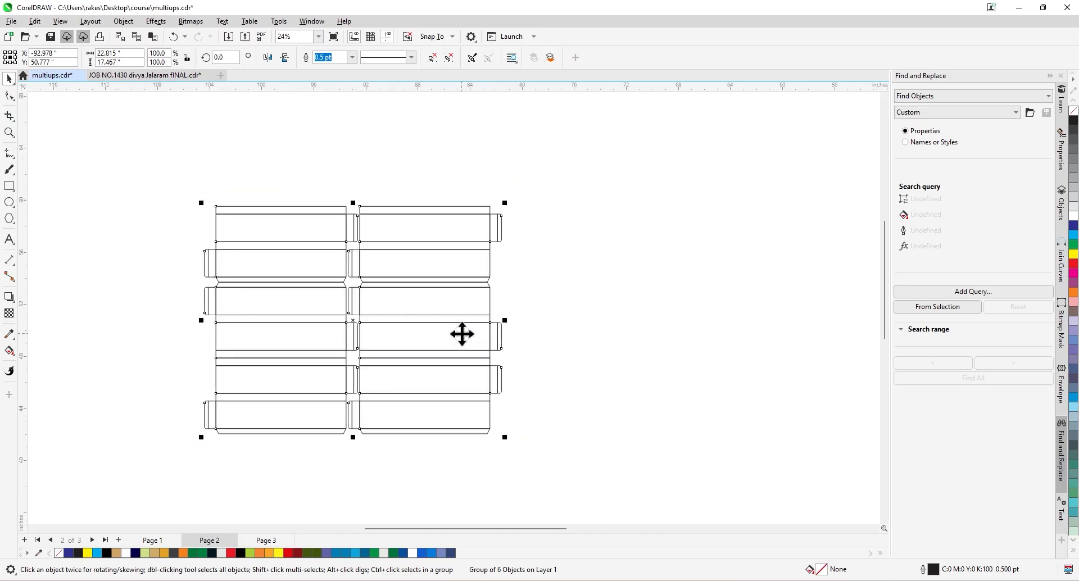
left_click_drag(369, 334, 365, 324)
left_click(557, 324)
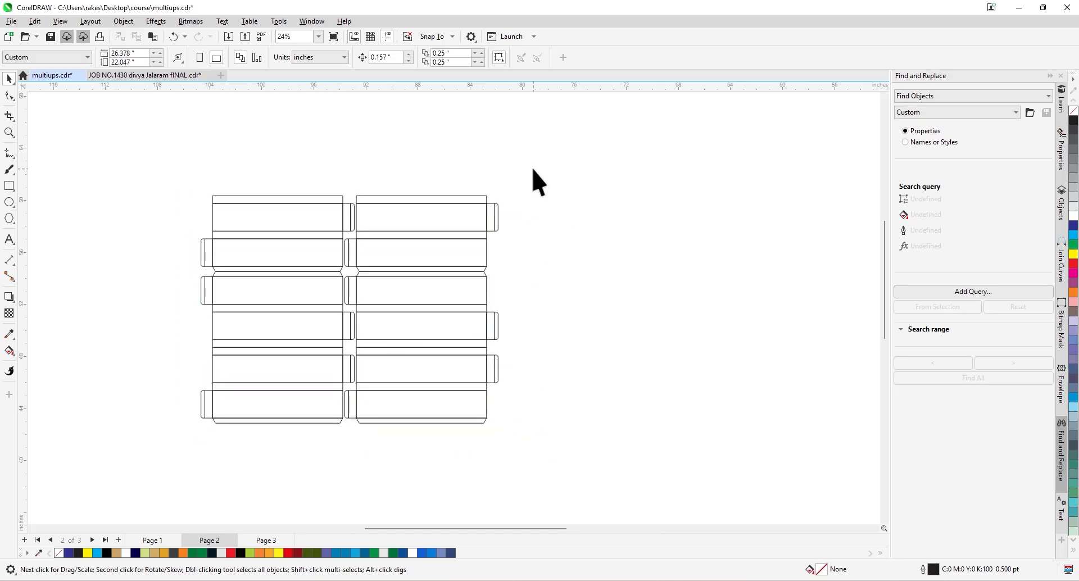
left_click_drag(534, 178, 157, 457)
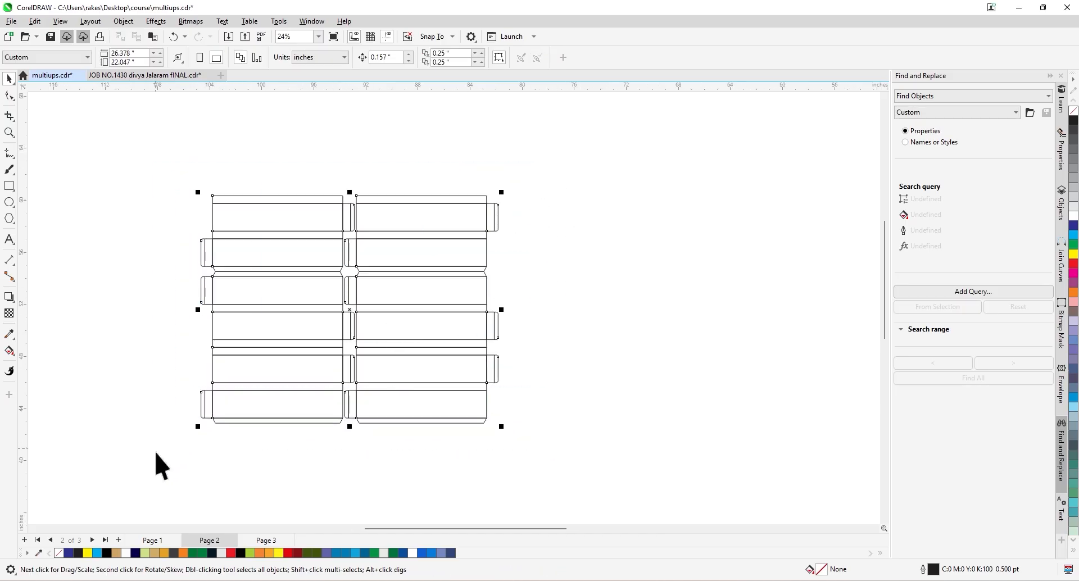
left_click(626, 330)
Draw a rectangle beside the six-up layout and set its size to 23 × 18 inches.
left_click(10, 186)
left_click_drag(170, 278, 94, 90)
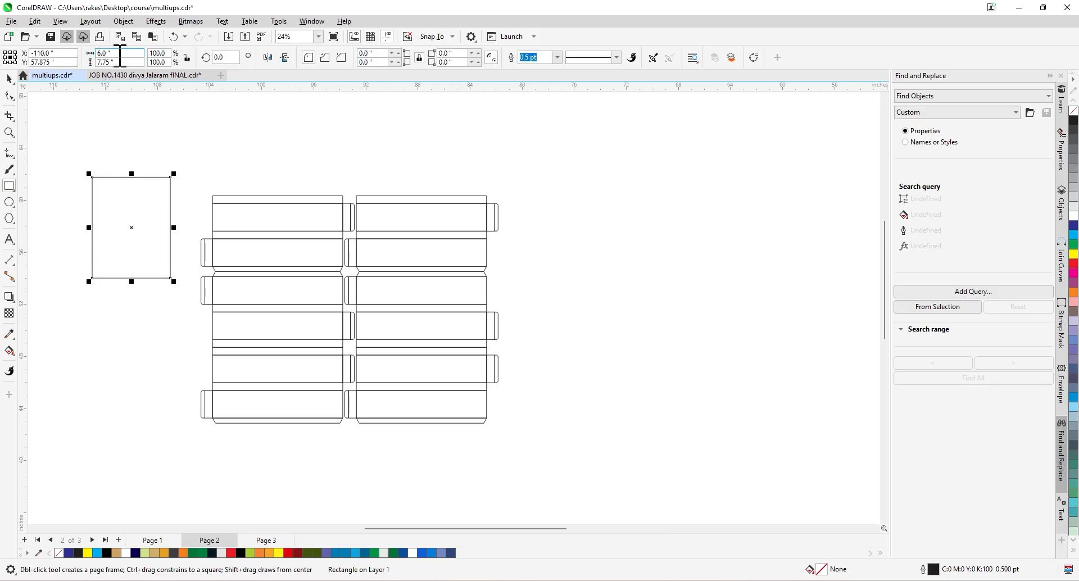
type("231")
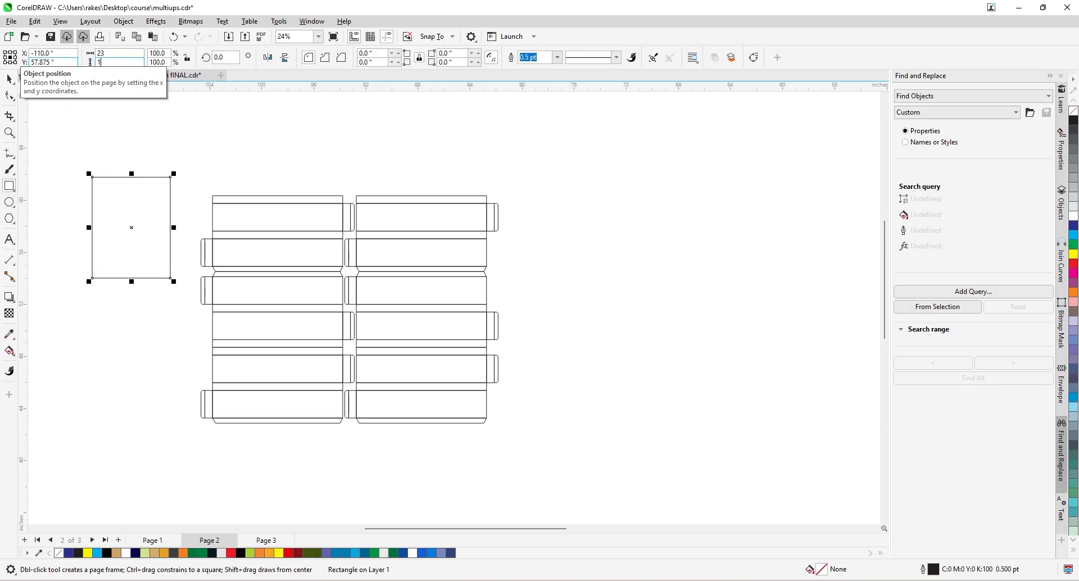
type("8")
key("Return")
Centre the rectangle horizontally and vertically on the six-up group and check the margins around the outer flaps.
key("space")
left_click(362, 267, "shift")
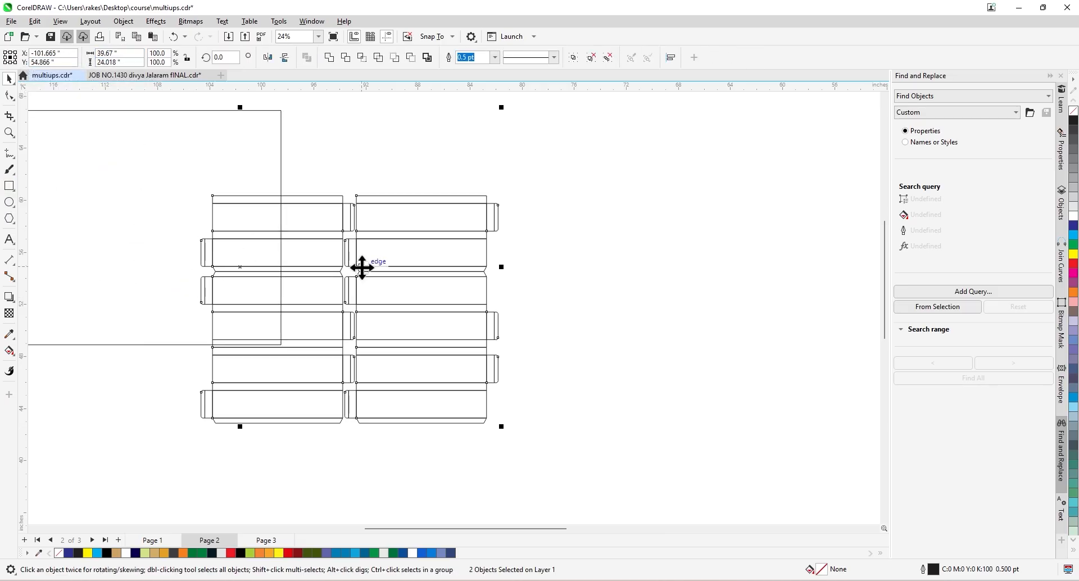
key("c")
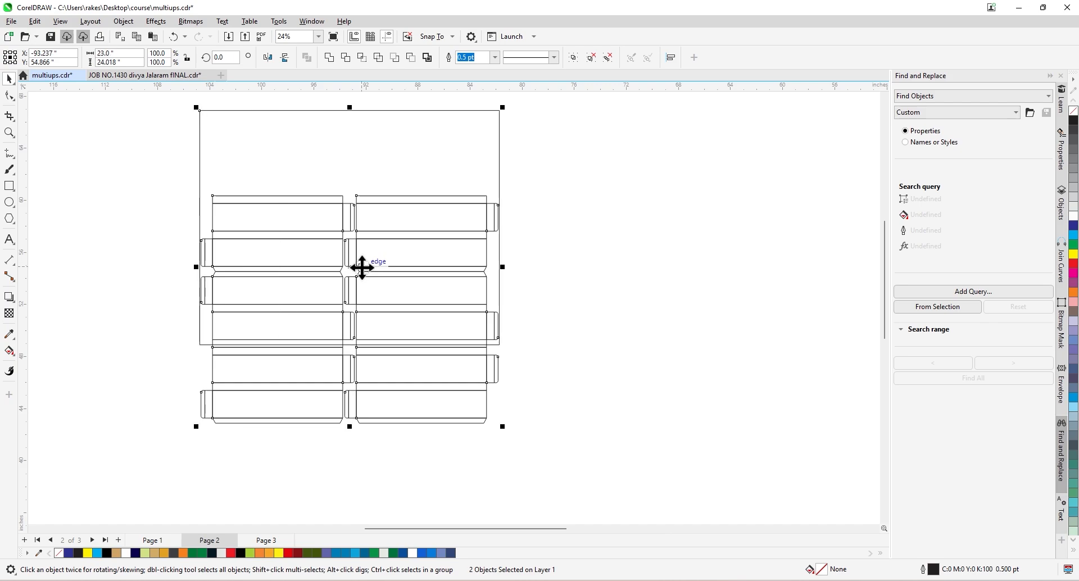
key("e")
key("Escape")
scroll(247, 380, "up", 3)
scroll(174, 161, "up", 4)
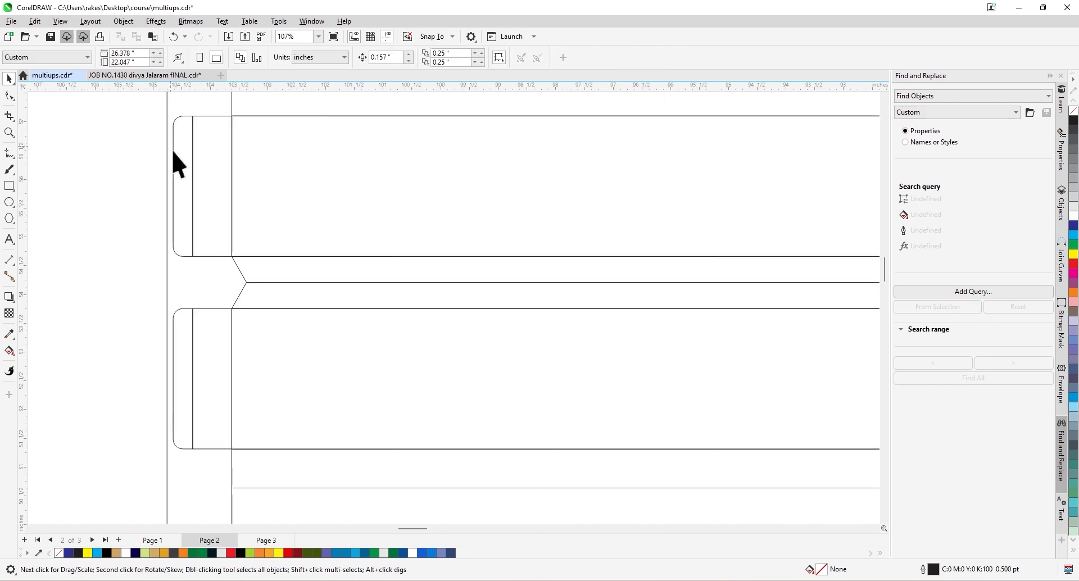
scroll(465, 238, "down", 4)
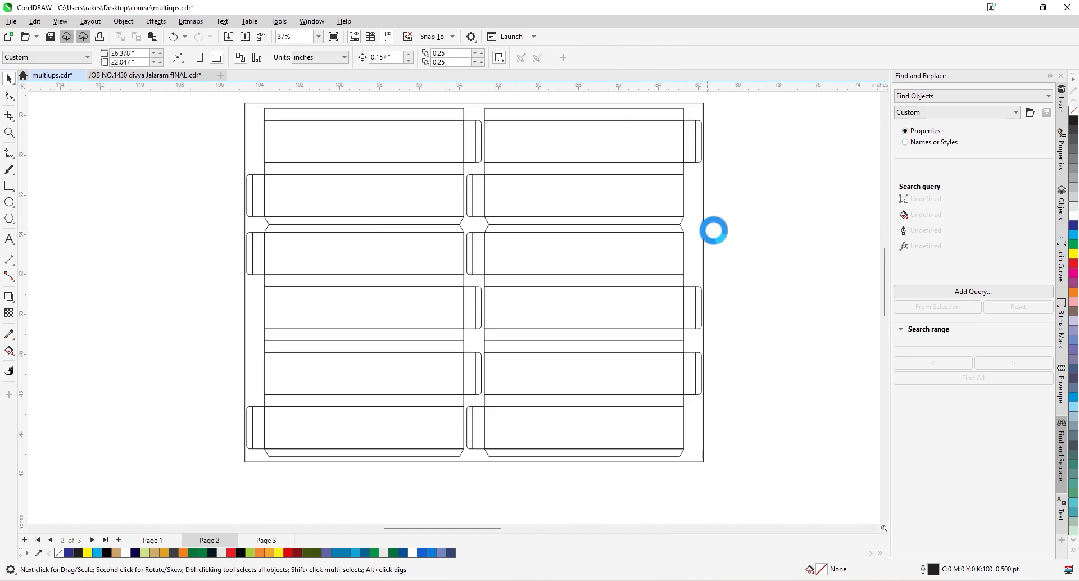
scroll(713, 230, "up", 3)
scroll(313, 429, "down", 5)
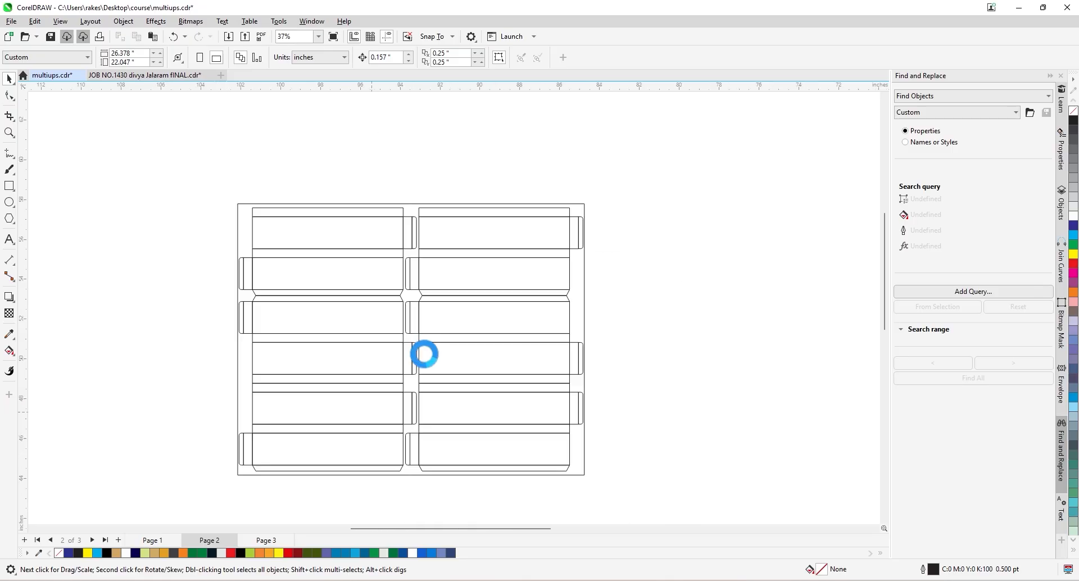
scroll(541, 381, "down", 2)
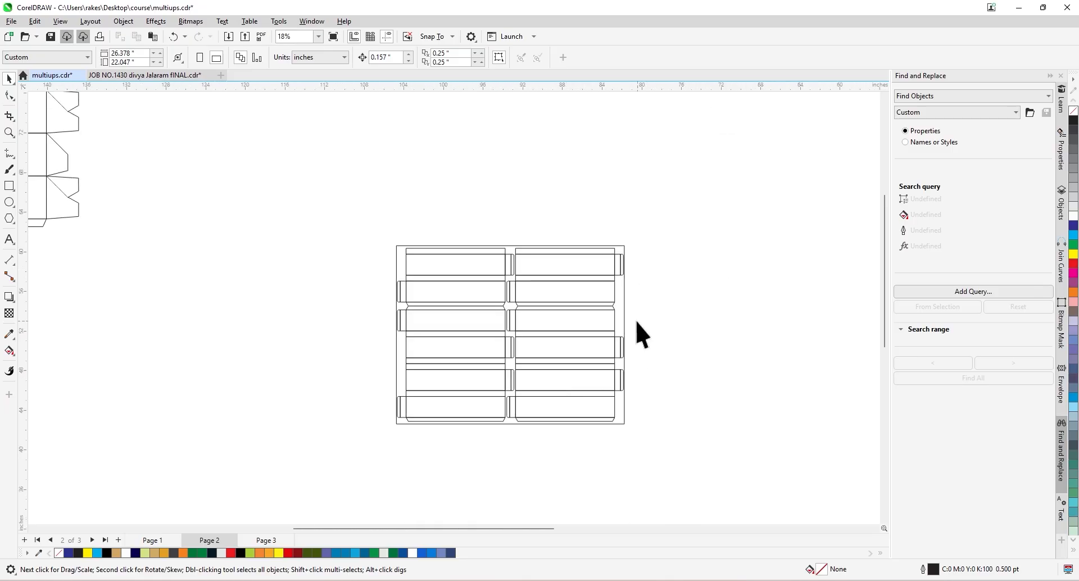
Enlarge the rectangle around the dielines by 2 inches in both width and height, to 25 × 20 inches.
left_click(624, 315)
scroll(718, 337, "up", 2)
scroll(554, 278, "down", 2)
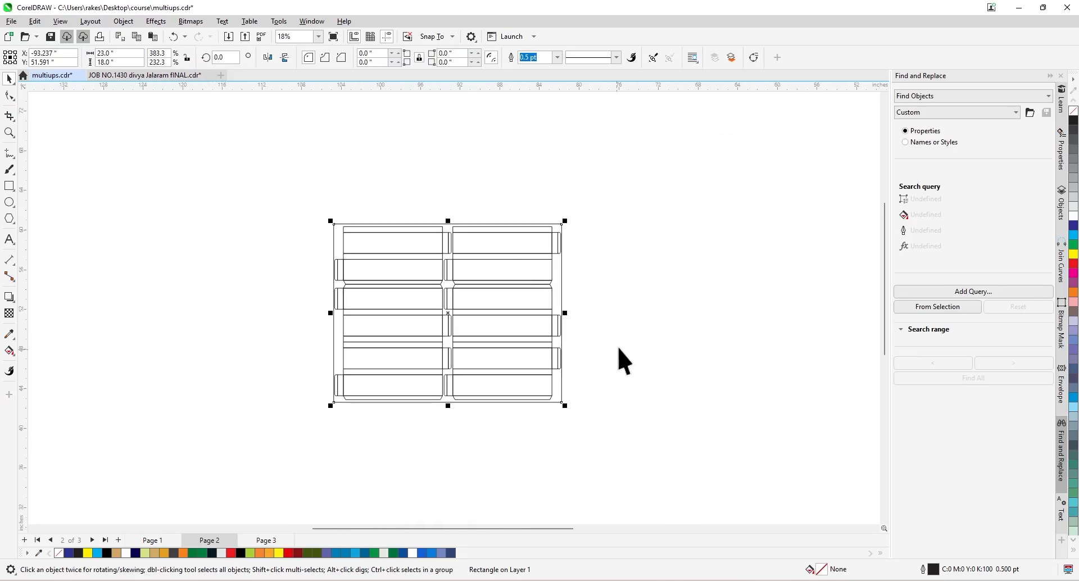
scroll(571, 340, "up", 2)
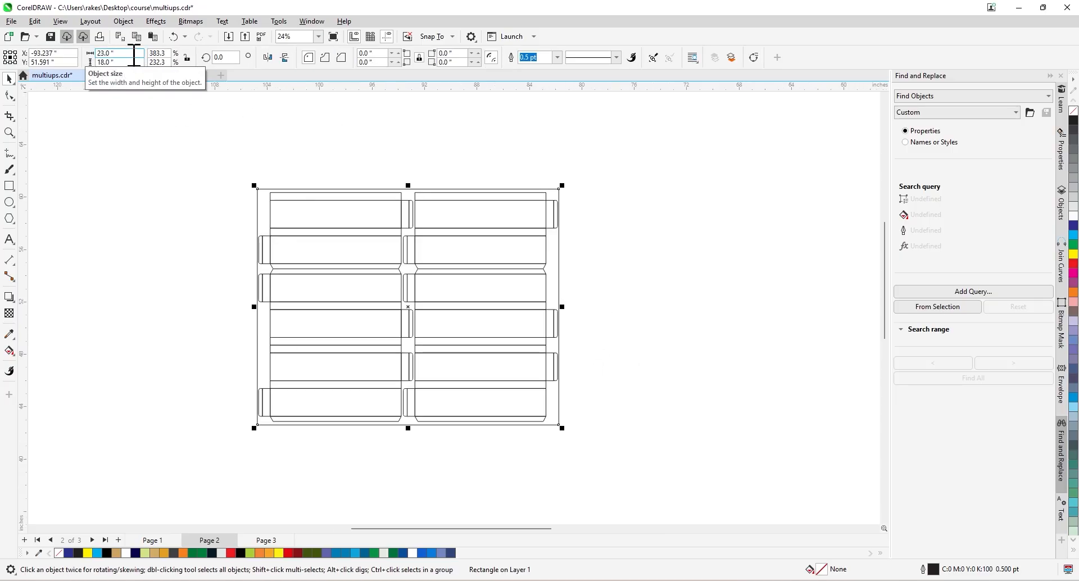
left_click(134, 53)
type("+2")
key("Tab")
type("+2")
key("Return")
left_click(632, 365)
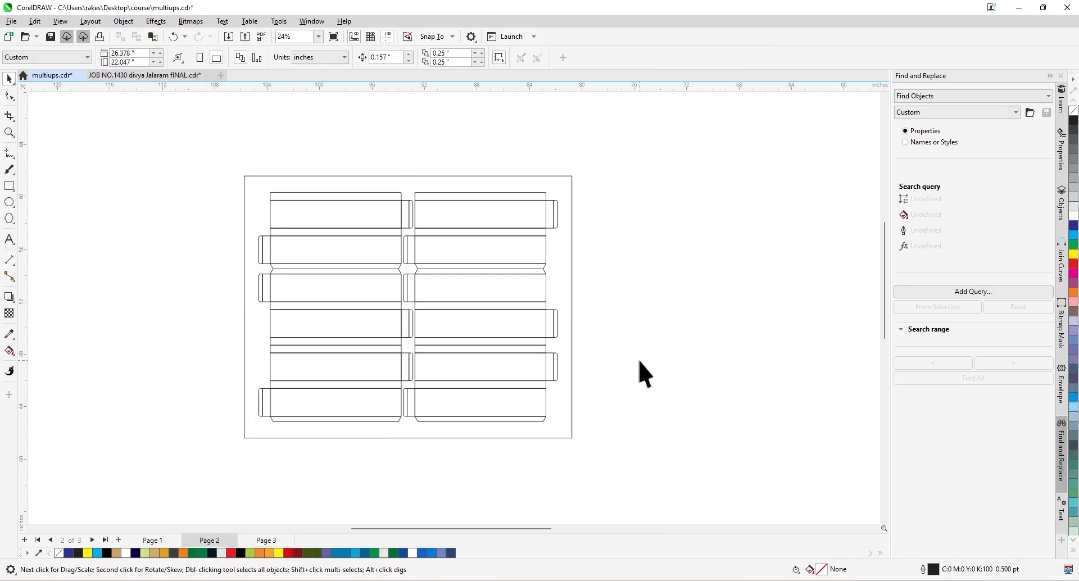
Check the enlarged rectangle's size and add the text "25" above it to note the paper width.
left_click(571, 393)
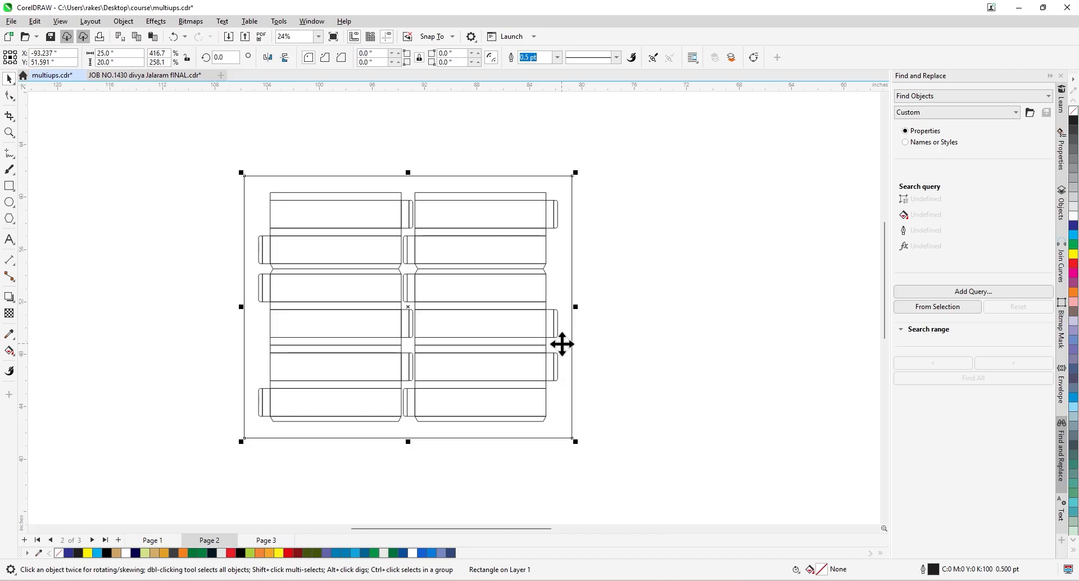
scroll(486, 314, "up", 1)
scroll(382, 333, "down", 2)
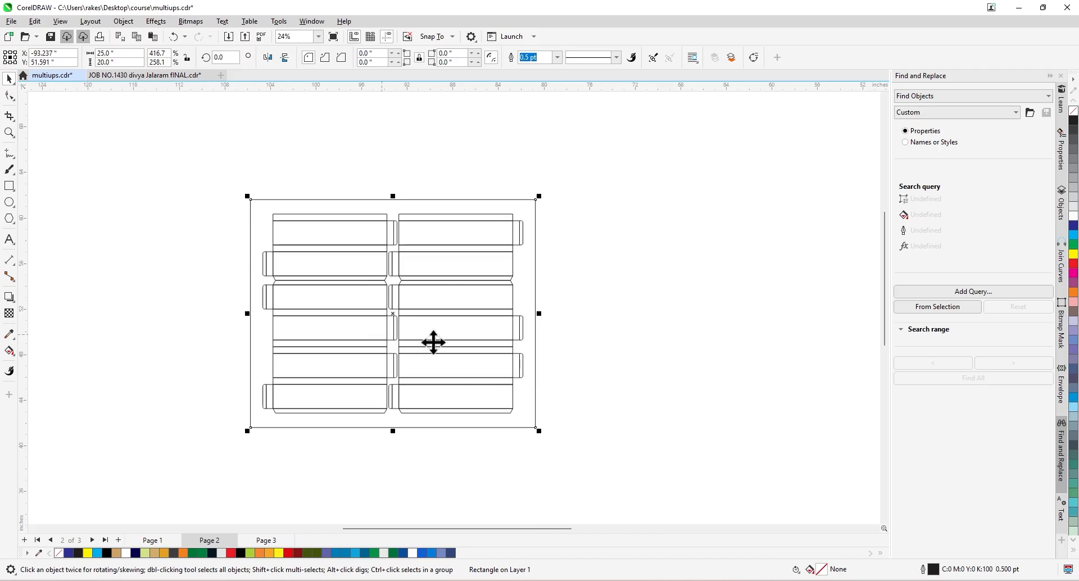
left_click(571, 237)
left_click(536, 256)
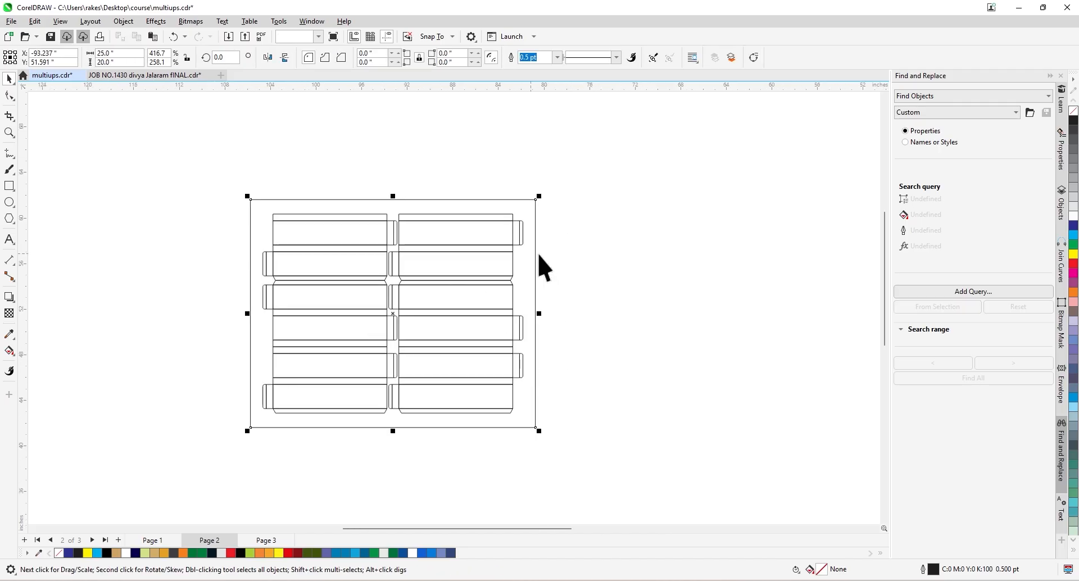
left_click(584, 157)
left_click(9, 240)
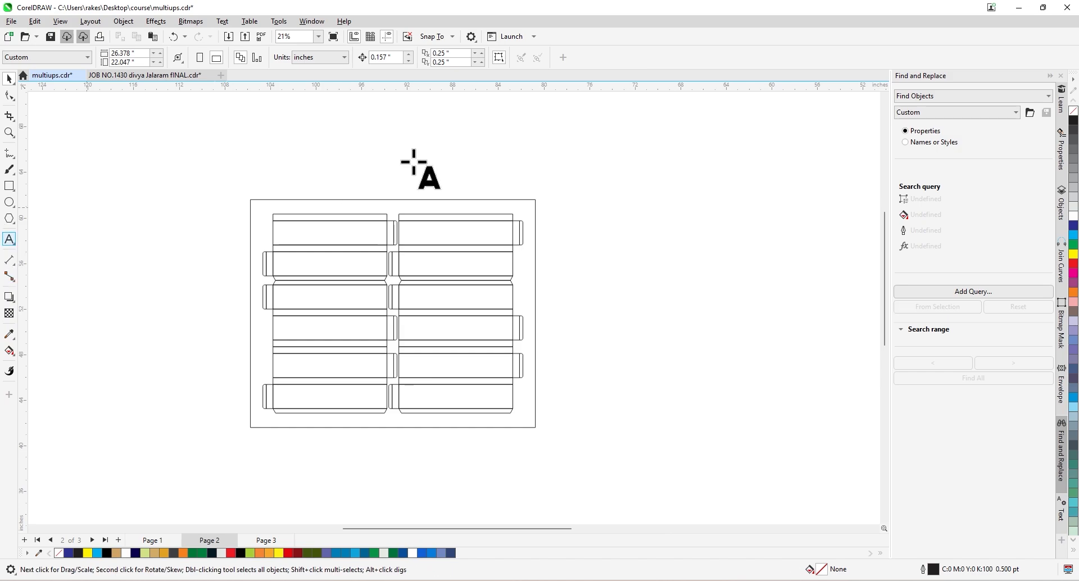
scroll(414, 164, "up", 1)
left_click(372, 221)
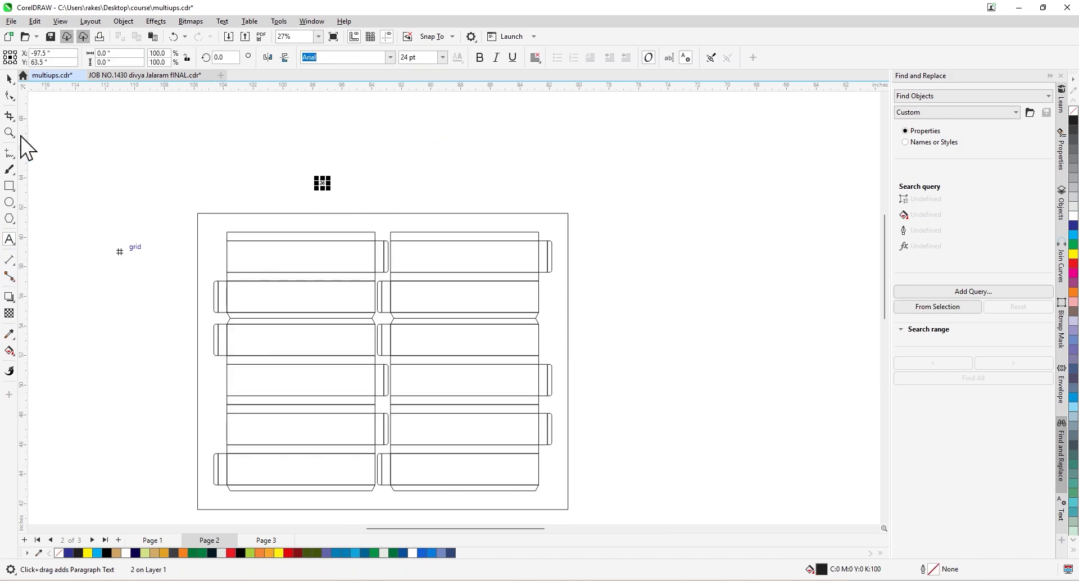
left_click(10, 79)
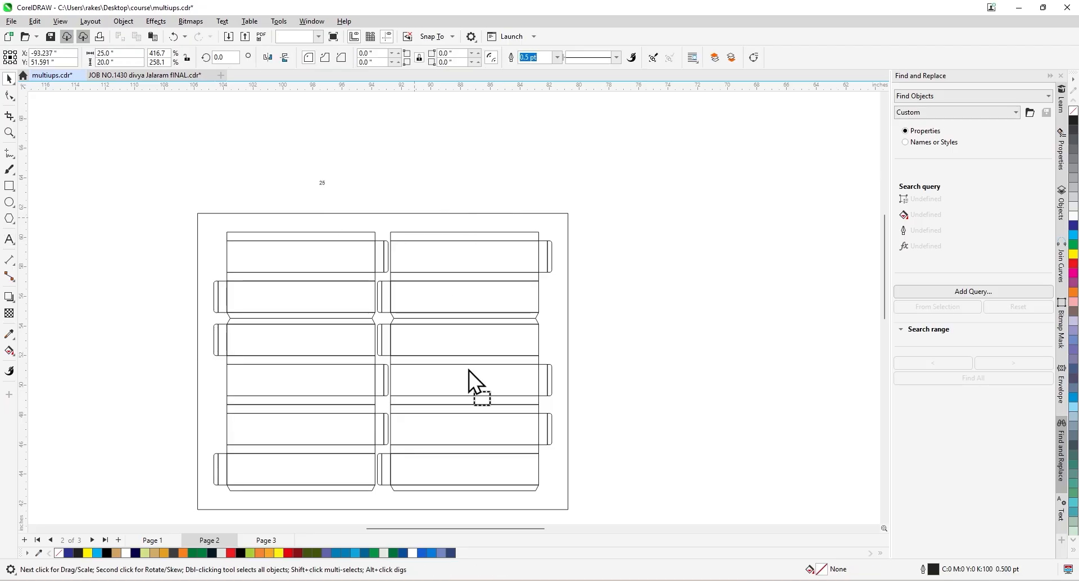
Move the 25 × 20 inch rectangle down and away from the dielines, and select the six-up group.
left_click_drag(200, 450, 170, 424)
scroll(680, 253, "down", 3)
left_click_drag(291, 400, 120, 440)
scroll(447, 247, "up", 4)
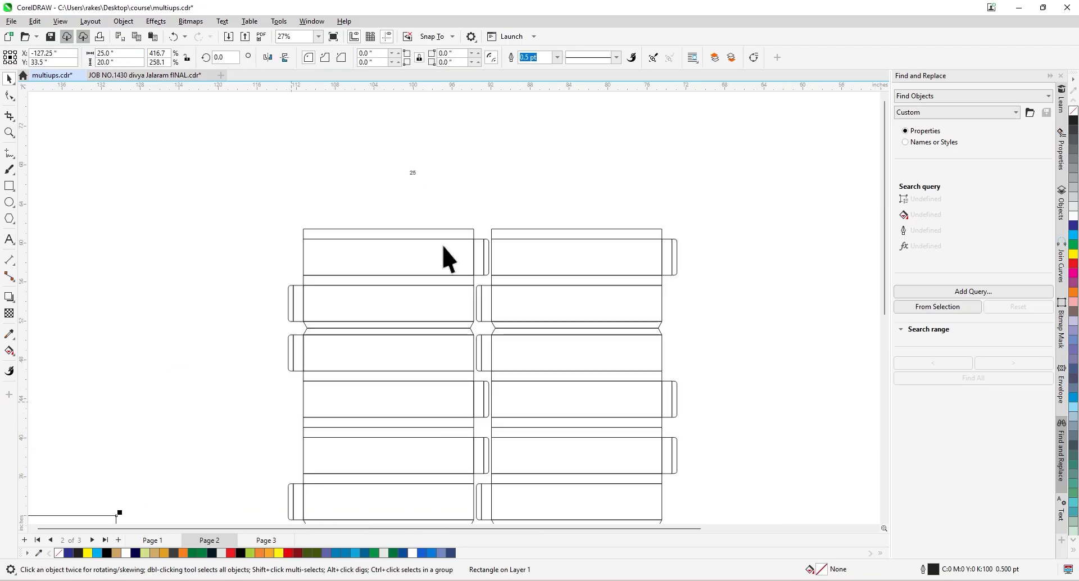
left_click_drag(271, 197, 703, 501)
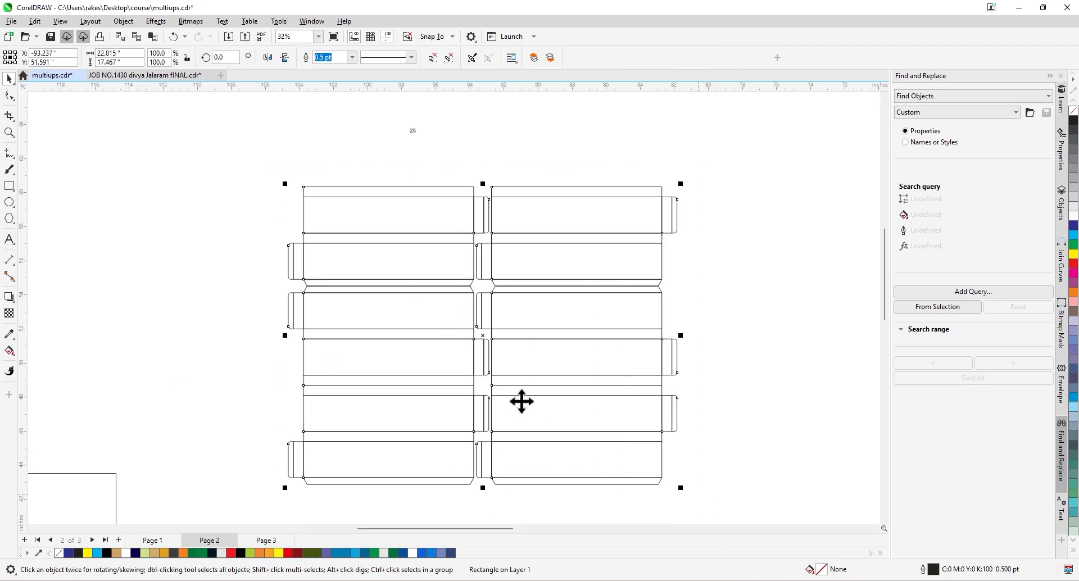
scroll(520, 400, "down", 2)
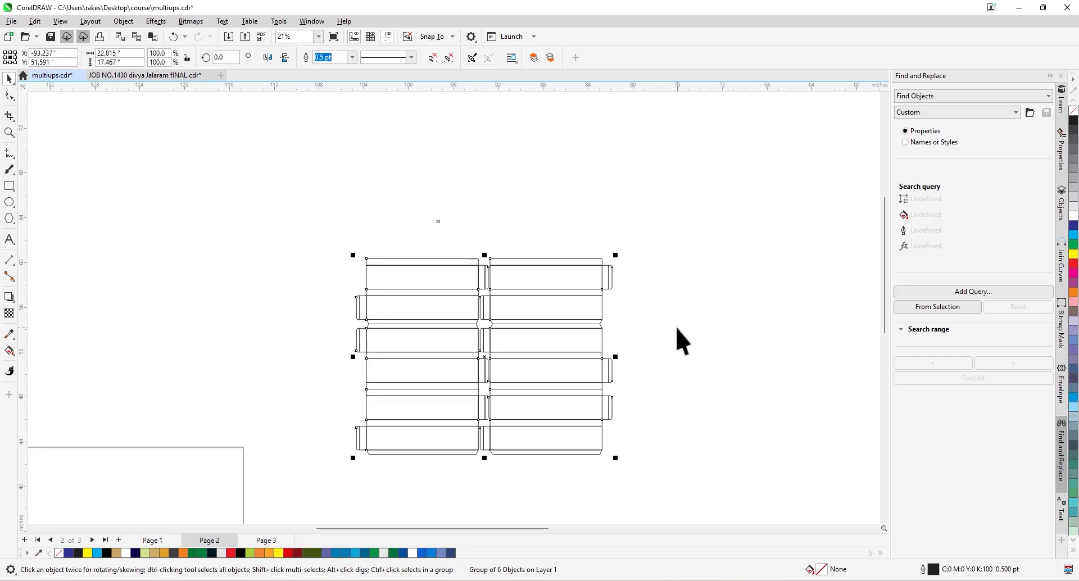
Undo moving the rectangle off the dielines, and note the paper height as "20" beside it using a copy of the "25" label.
left_click(687, 362)
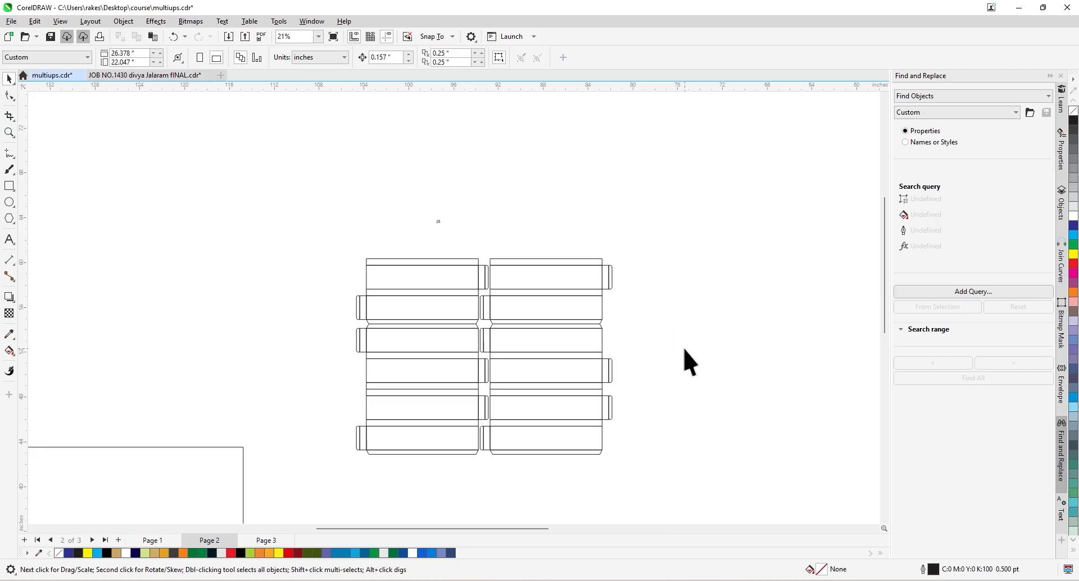
key("ctrl+z")
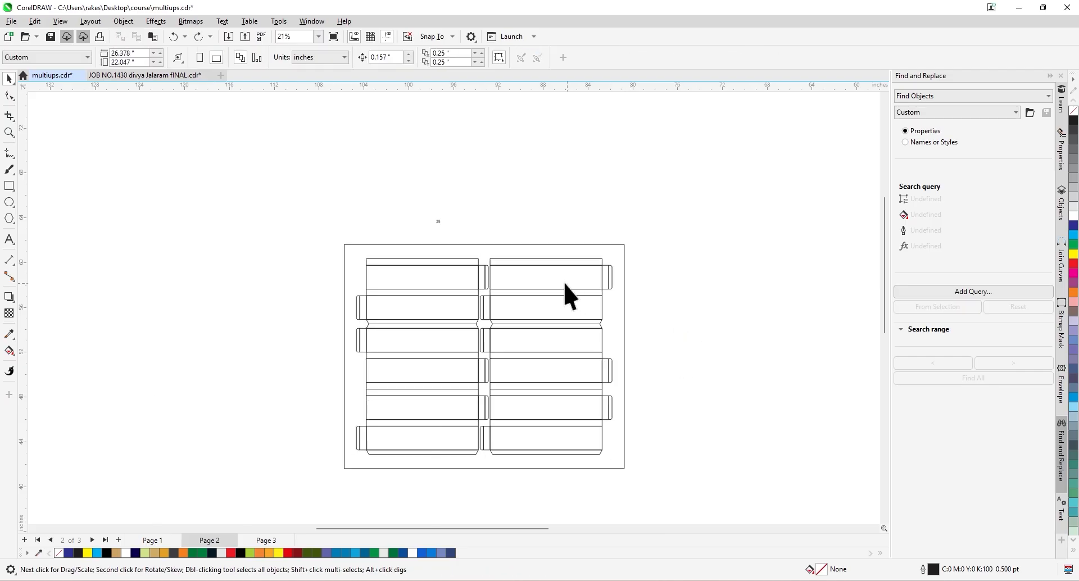
scroll(571, 294, "up", 1)
left_click_drag(336, 154, 617, 356)
scroll(357, 187, "down", 2)
right_click(618, 357)
double_click(623, 361)
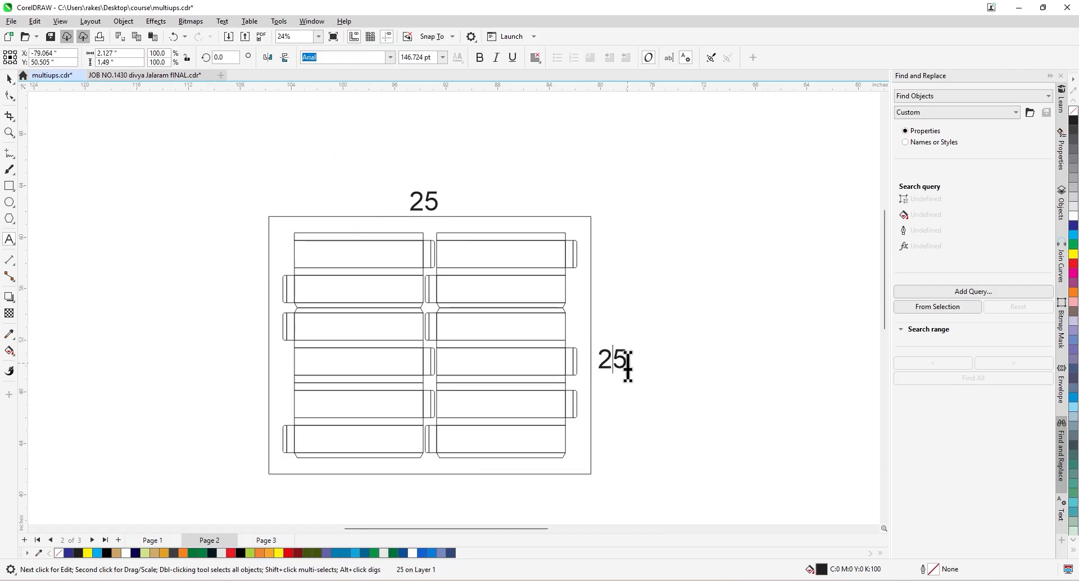
key("BackSpace")
key("ctrl+space")
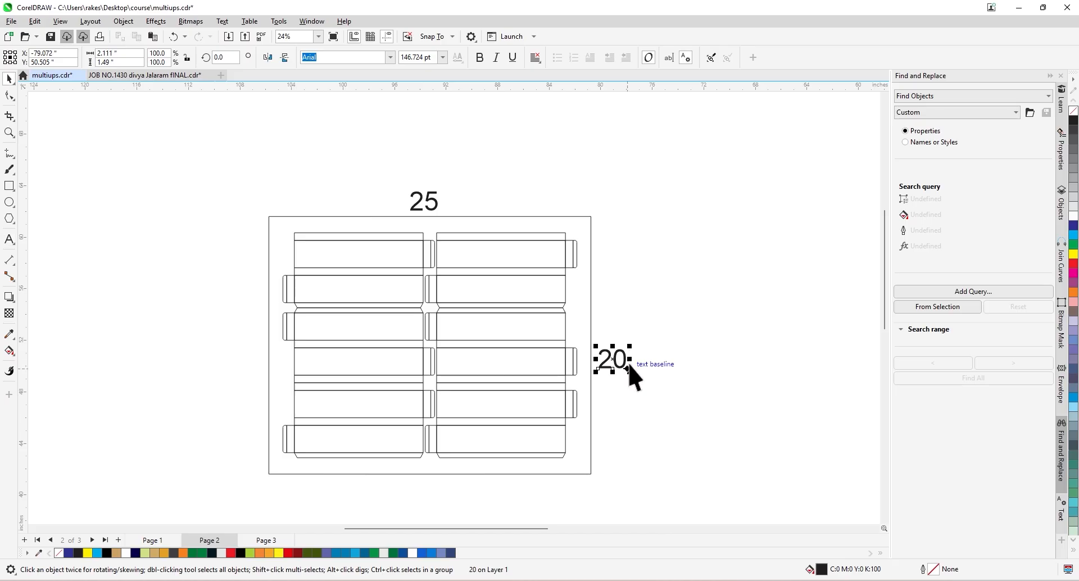
left_click(736, 383)
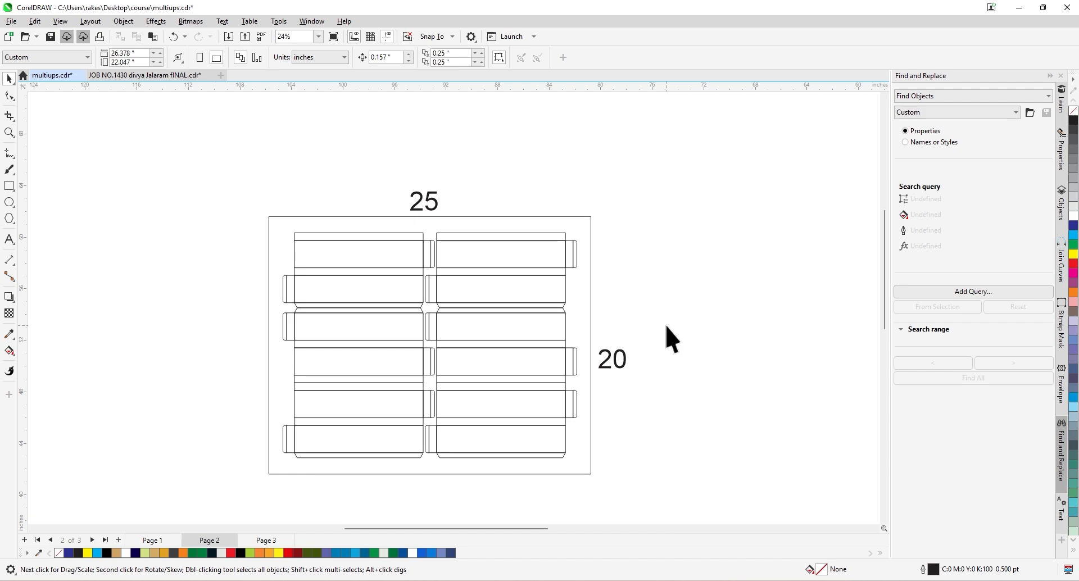
Review the width and height labels together with the complete six-up sheet layout.
left_click(434, 209)
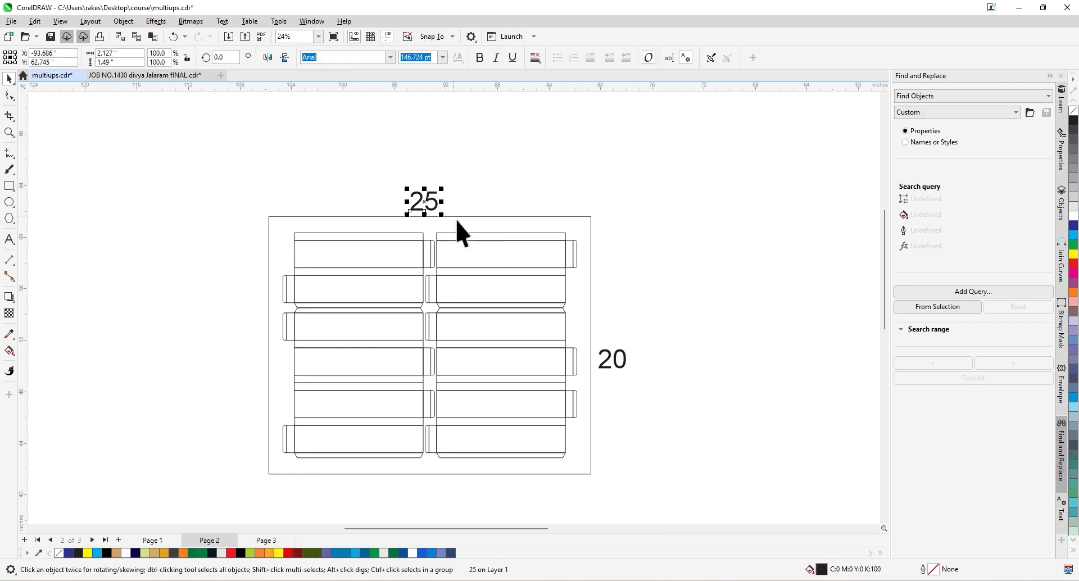
left_click(617, 366)
left_click_drag(651, 150, 233, 513)
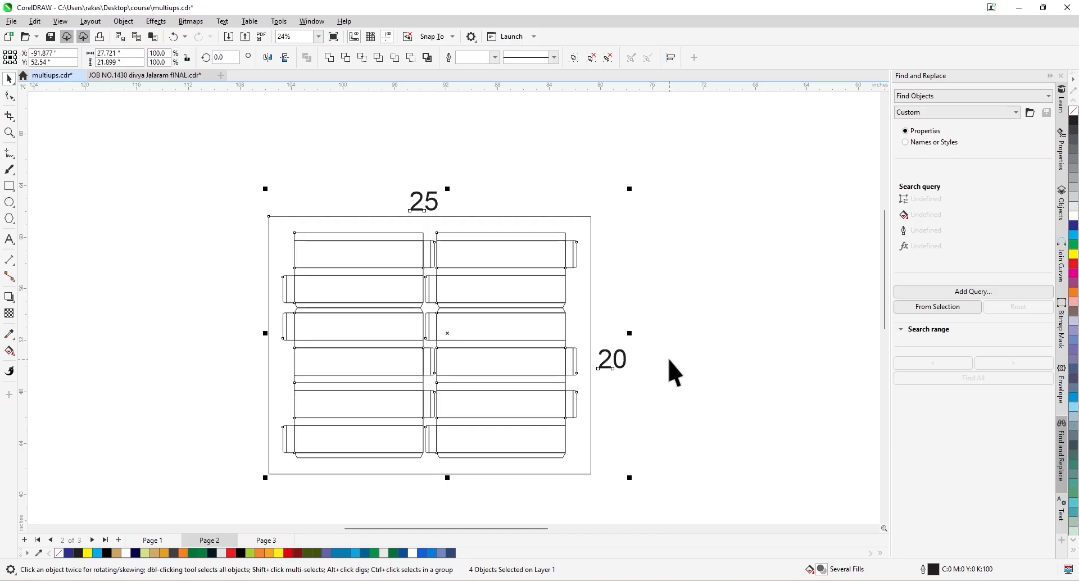
left_click(673, 372)
Ungroup the large carton layout located between the empty rectangle and the labelled 25 × 20 sheet.
scroll(673, 372, "down", 5)
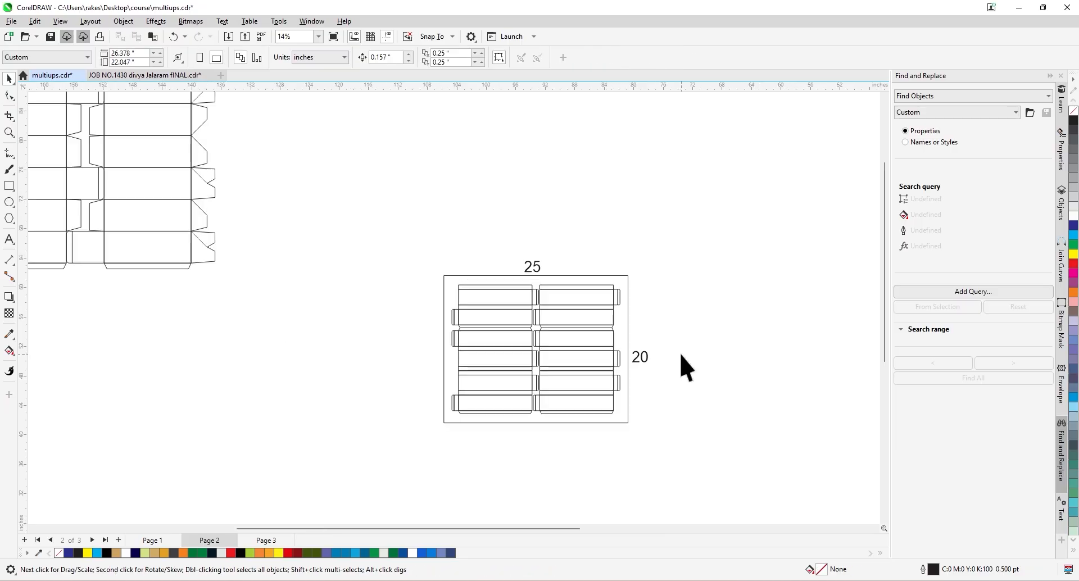
scroll(441, 250, "up", 3)
scroll(455, 275, "down", 2)
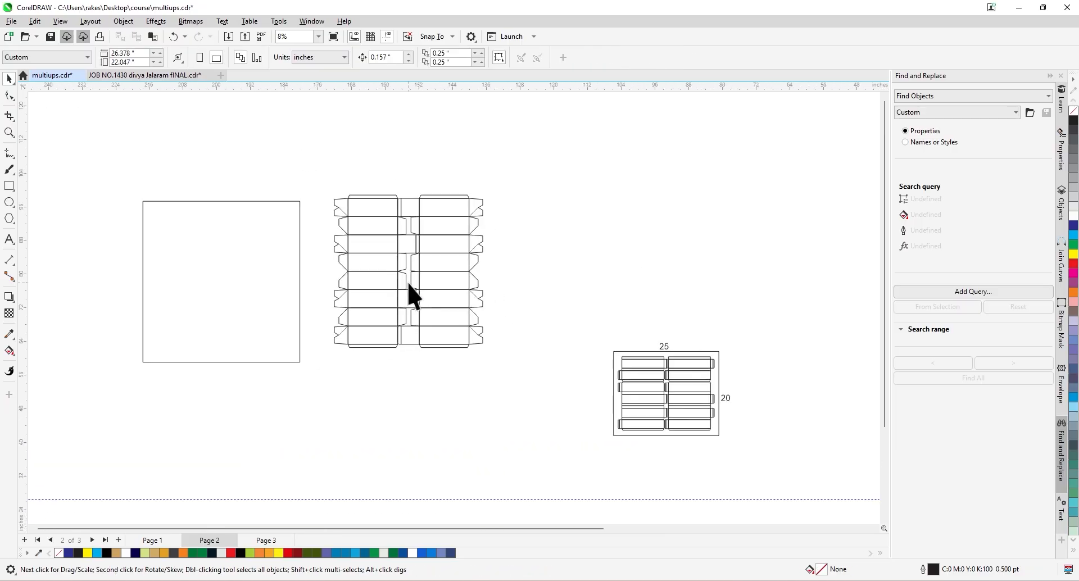
right_click(404, 285)
left_click(398, 278)
right_click(398, 277)
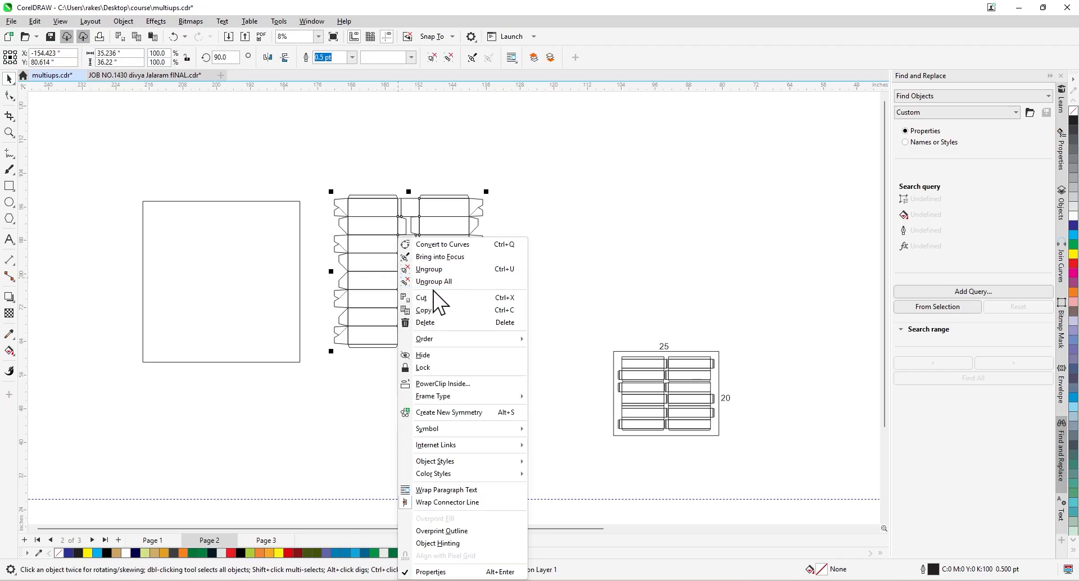
left_click(433, 270)
Delete the extra copies from the ungrouped carton layout, keeping a single dieline.
left_click_drag(531, 151, 386, 375)
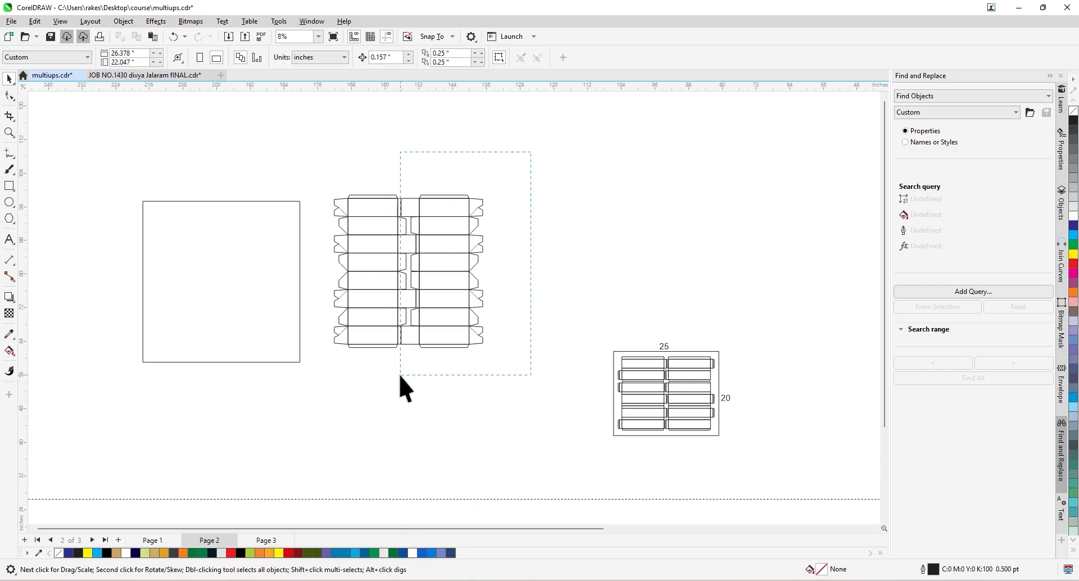
left_click_drag(330, 318, 332, 320)
key("Delete")
left_click_drag(513, 221, 388, 369)
key("Delete")
Rotate the remaining dieline by 90 degrees so its tuck flap points up, and shift it slightly upward.
left_click_drag(389, 326, 403, 370)
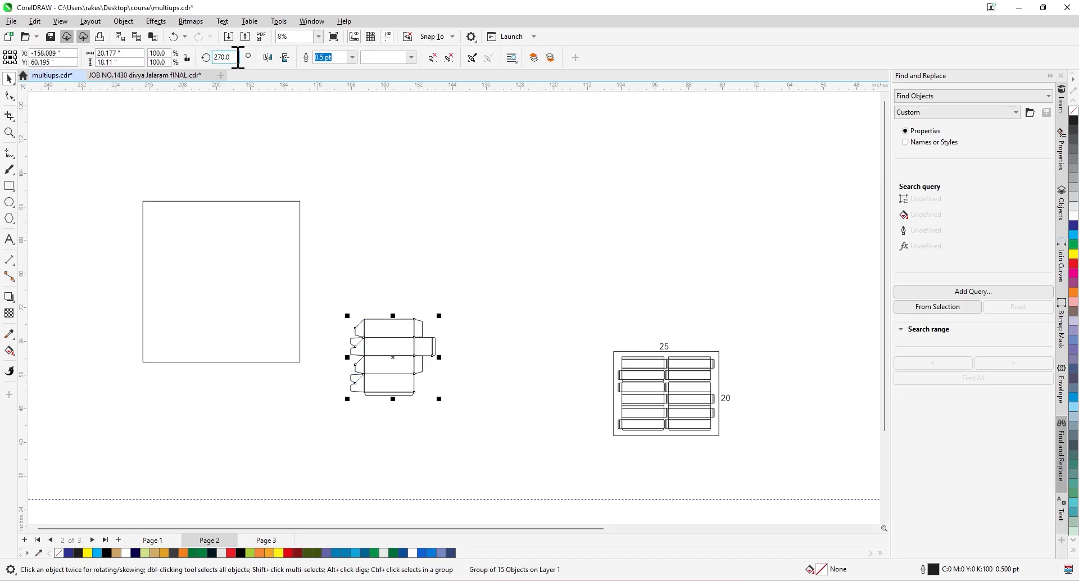
type("90")
key("Return")
scroll(389, 350, "up", 1)
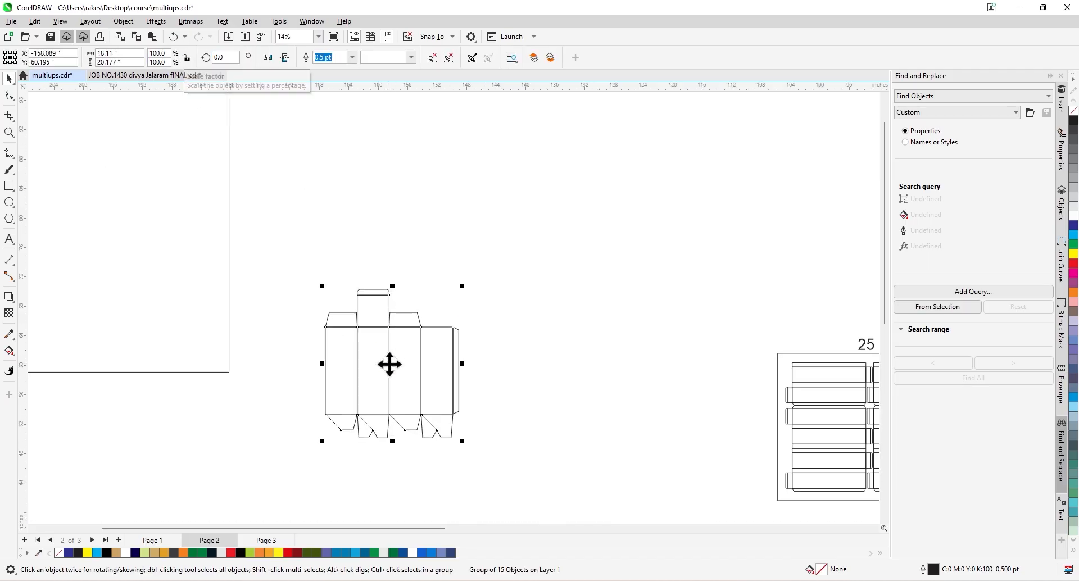
left_click_drag(395, 360, 413, 315)
scroll(486, 262, "up", 1)
left_click(514, 284)
scroll(494, 310, "down", 1)
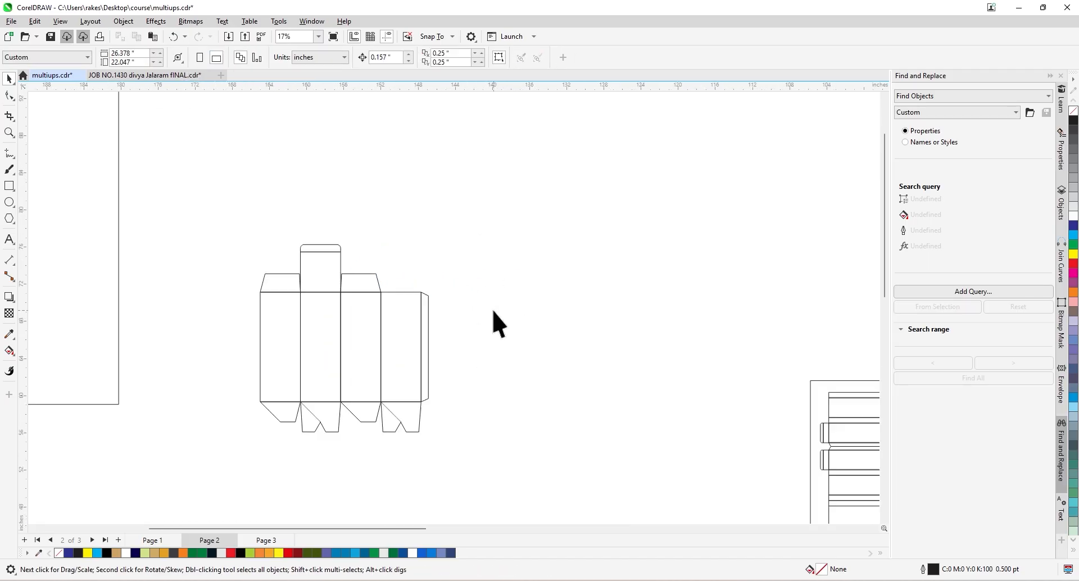
Move the upright dieline further left to free space beside it for repeats.
scroll(400, 345, "down", 1)
scroll(391, 347, "up", 1)
left_click_drag(392, 349, 354, 340)
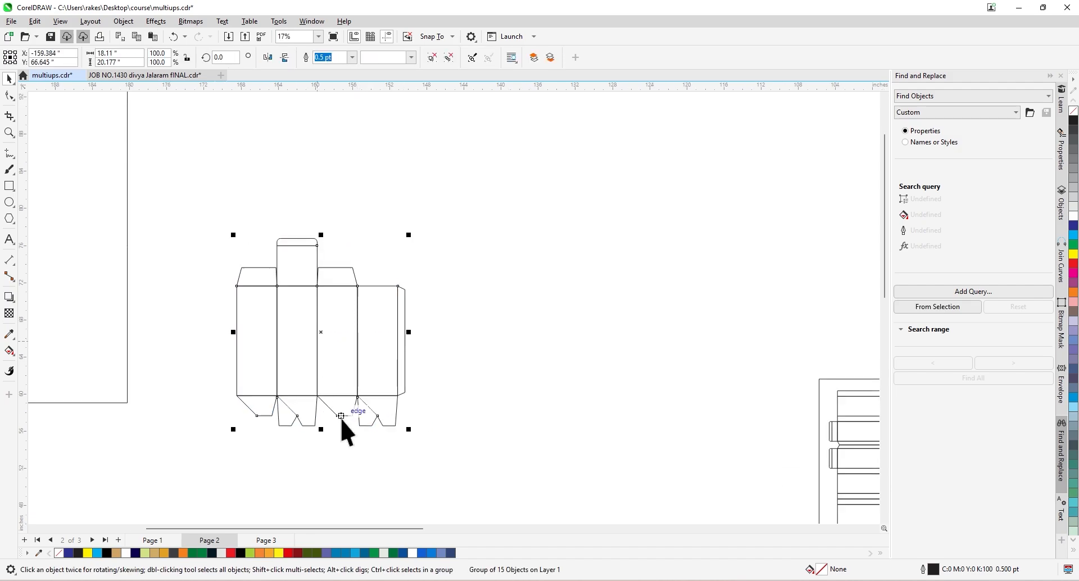
scroll(333, 385, "up", 2)
scroll(229, 425, "down", 5)
scroll(286, 405, "up", 5)
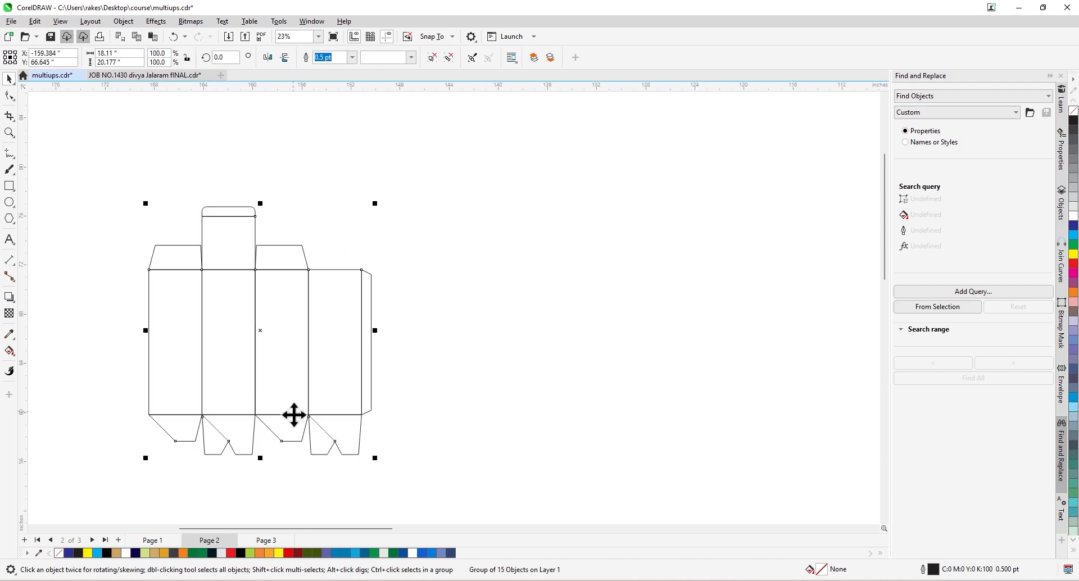
left_click_drag(300, 419, 275, 404)
scroll(282, 400, "down", 2)
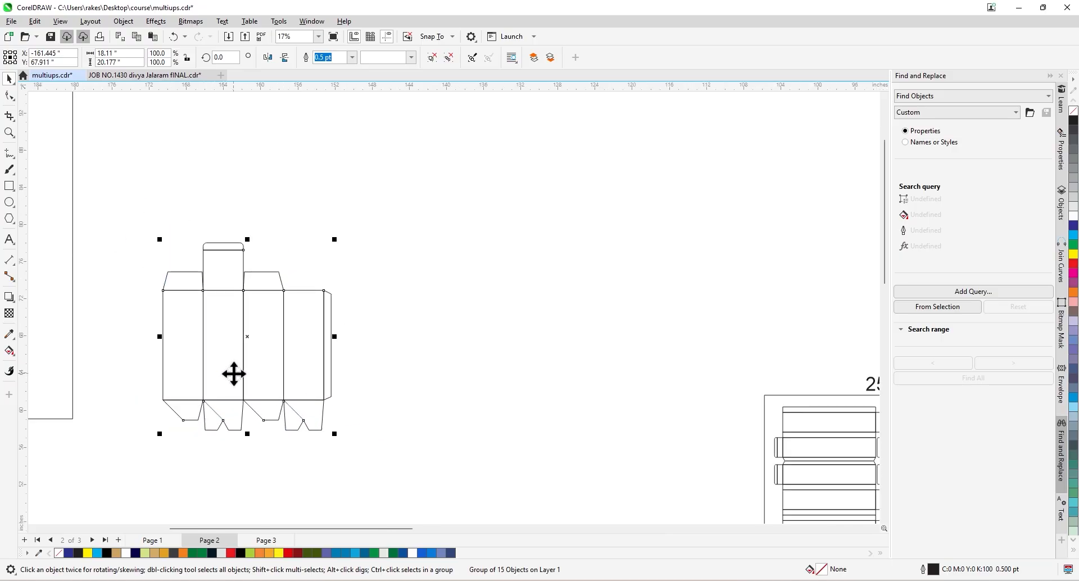
Duplicate the dieline to its right, snapping the copy's straight edge against the original's glue flap.
scroll(234, 374, "up", 2)
scroll(314, 428, "down", 2)
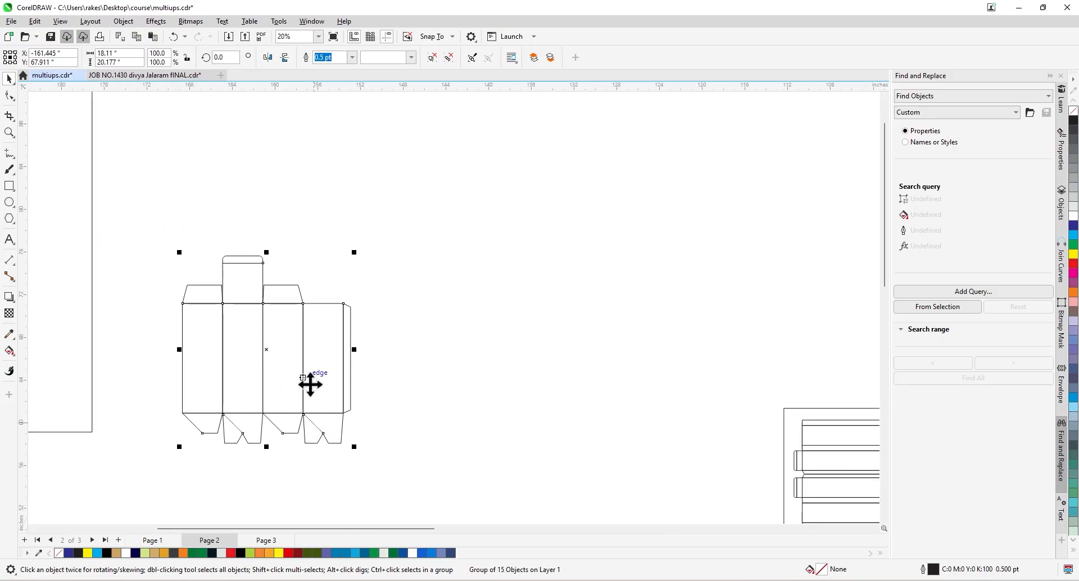
scroll(308, 381, "up", 2)
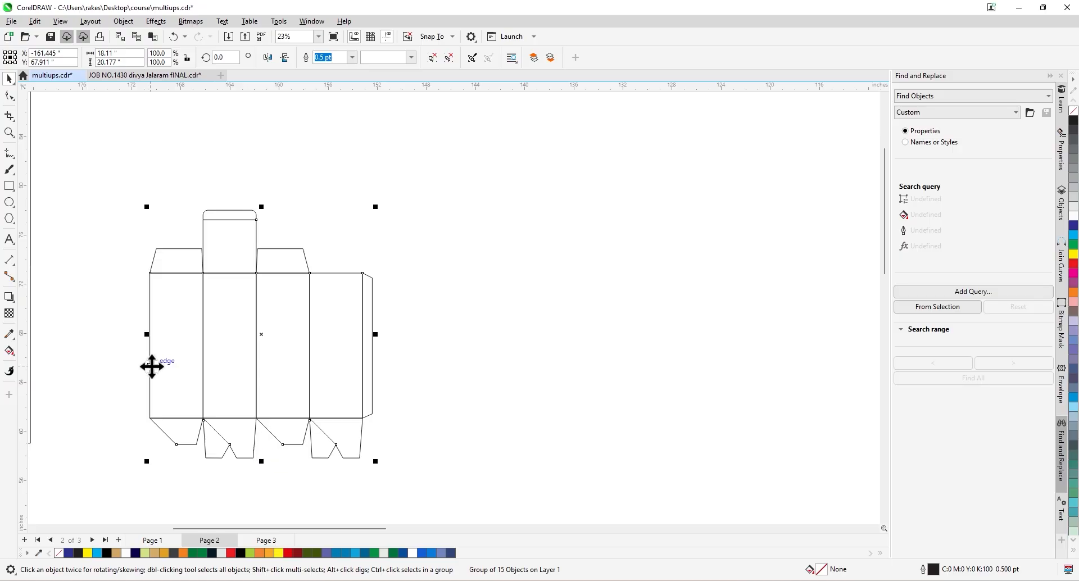
left_click_drag(149, 360, 375, 353)
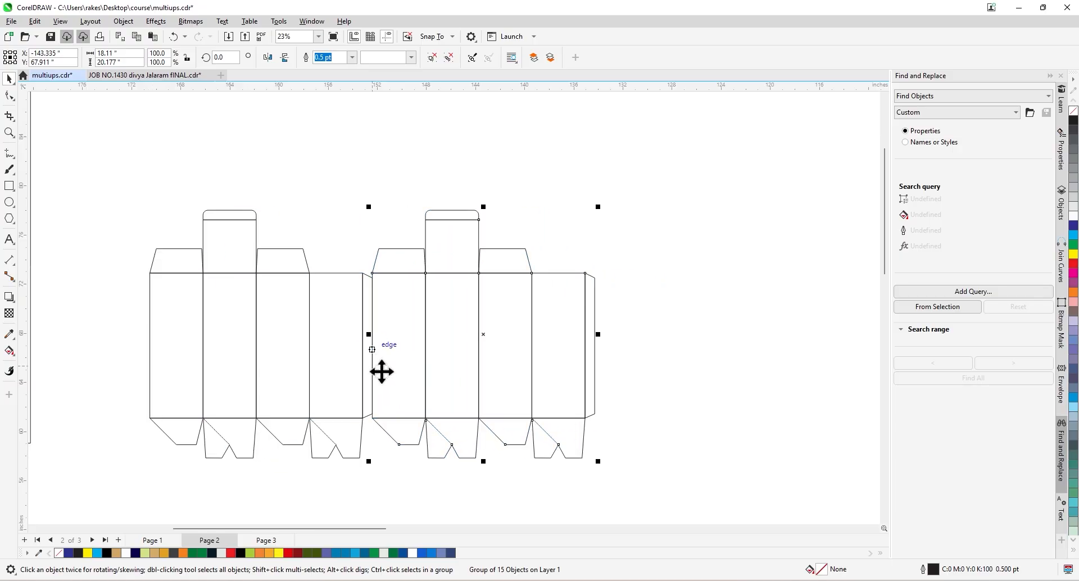
Duplicate the pair of dielines directly above so the copies' bottom flaps meet the tuck flaps below, and check the gaps.
scroll(423, 371, "down", 2)
left_click_drag(372, 440, 292, 251)
scroll(326, 245, "up", 2)
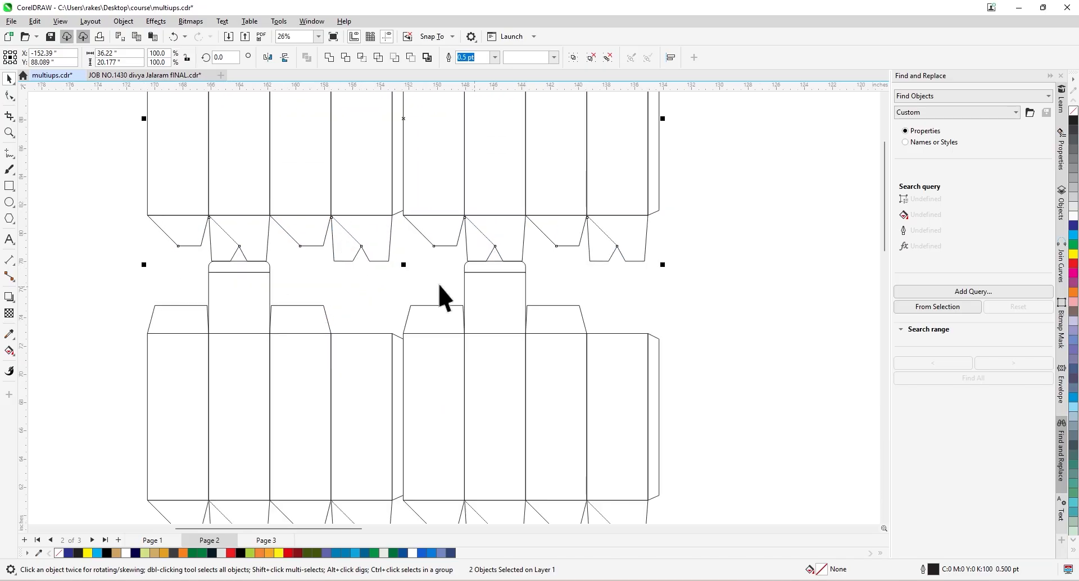
scroll(280, 348, "down", 1)
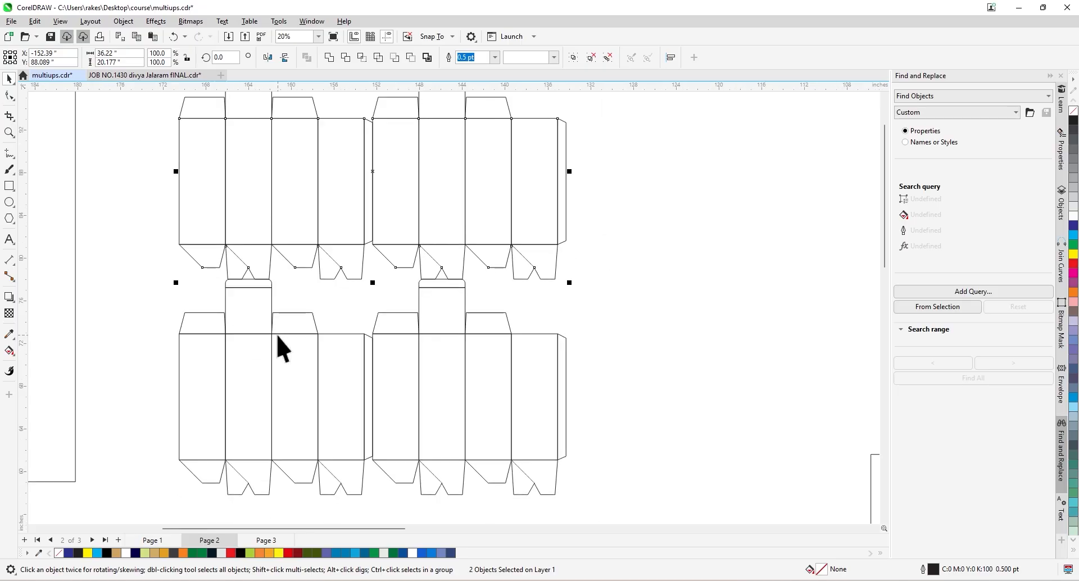
scroll(323, 337, "up", 1)
scroll(336, 312, "down", 2)
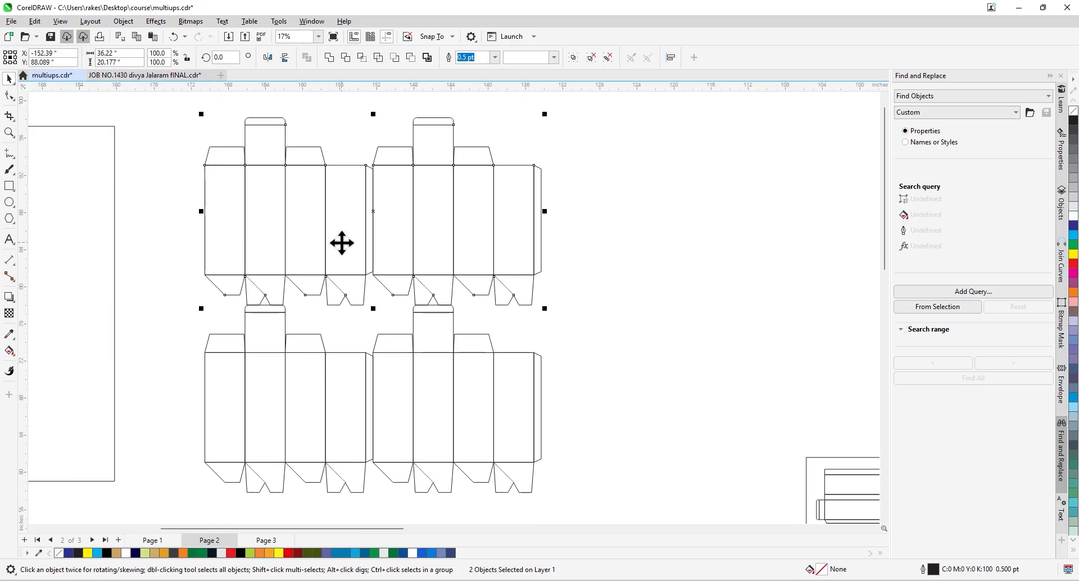
scroll(341, 241, "up", 1)
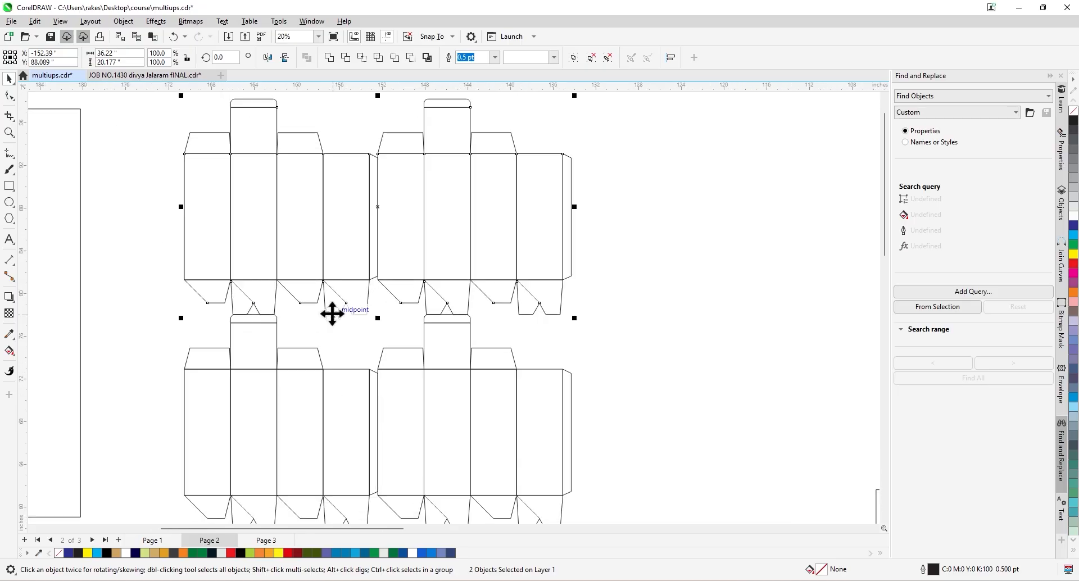
scroll(332, 313, "down", 1)
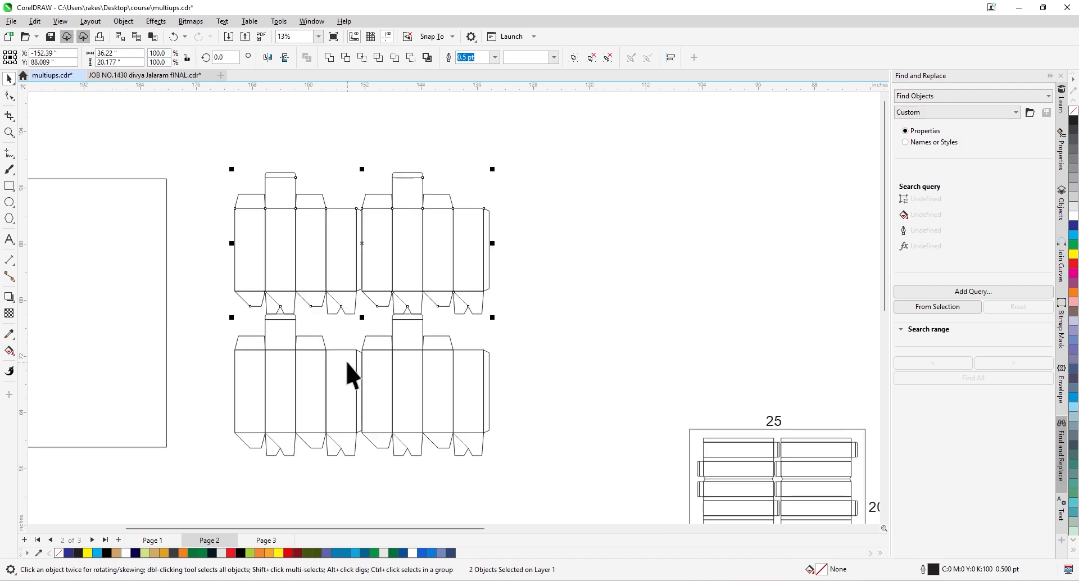
scroll(354, 329, "down", 1)
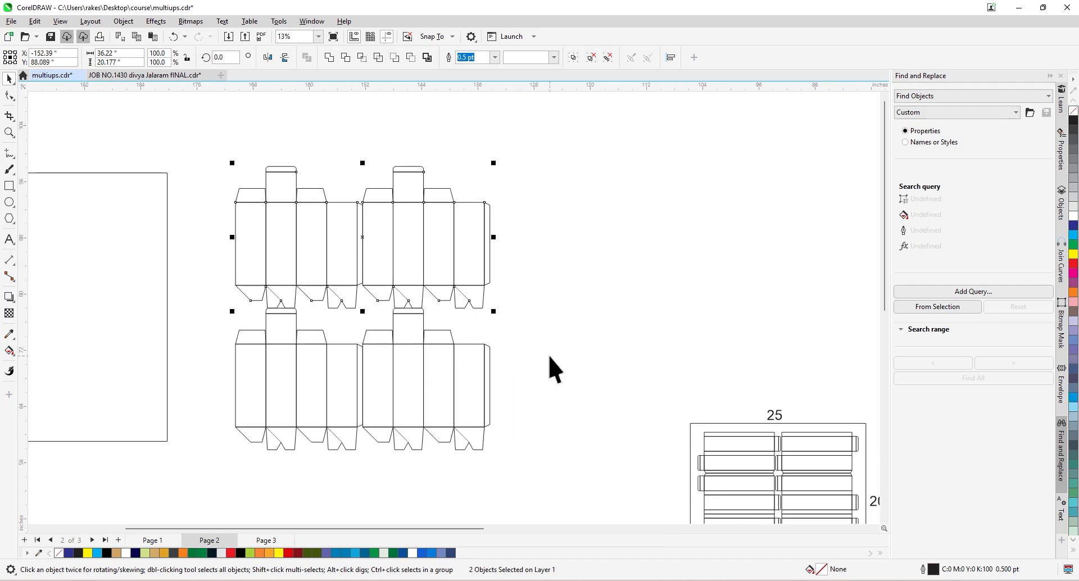
Delete the lower-right and upper-left dielines from the two-by-two arrangement.
left_click(482, 386)
left_click(485, 378)
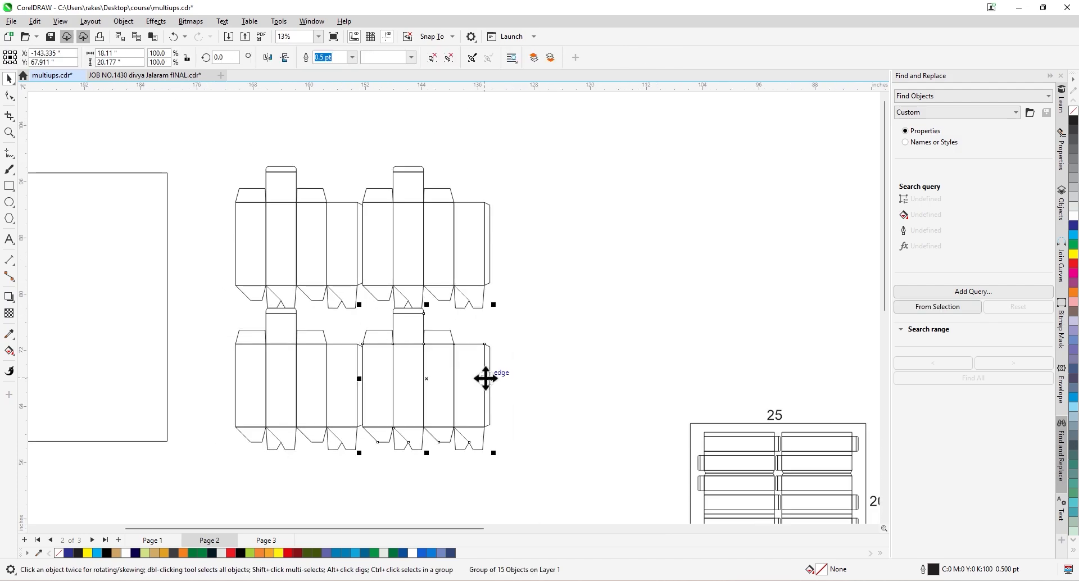
key("Delete")
left_click(332, 234)
key("Delete")
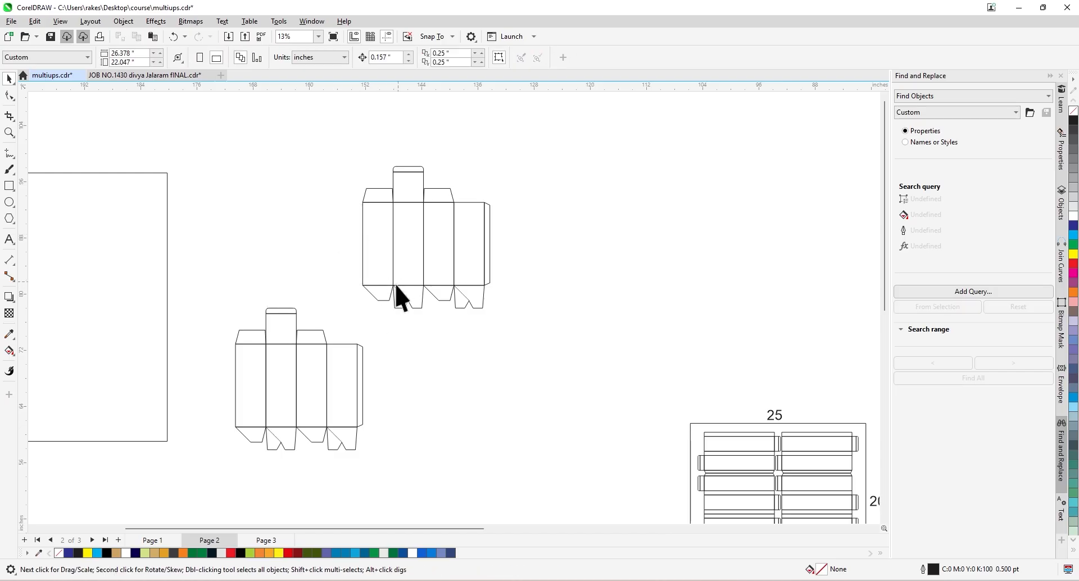
Duplicate the lower-left dieline against its glue flap, and move the upper dieline up and left, clear of the lower pair.
left_click_drag(387, 478, 386, 479)
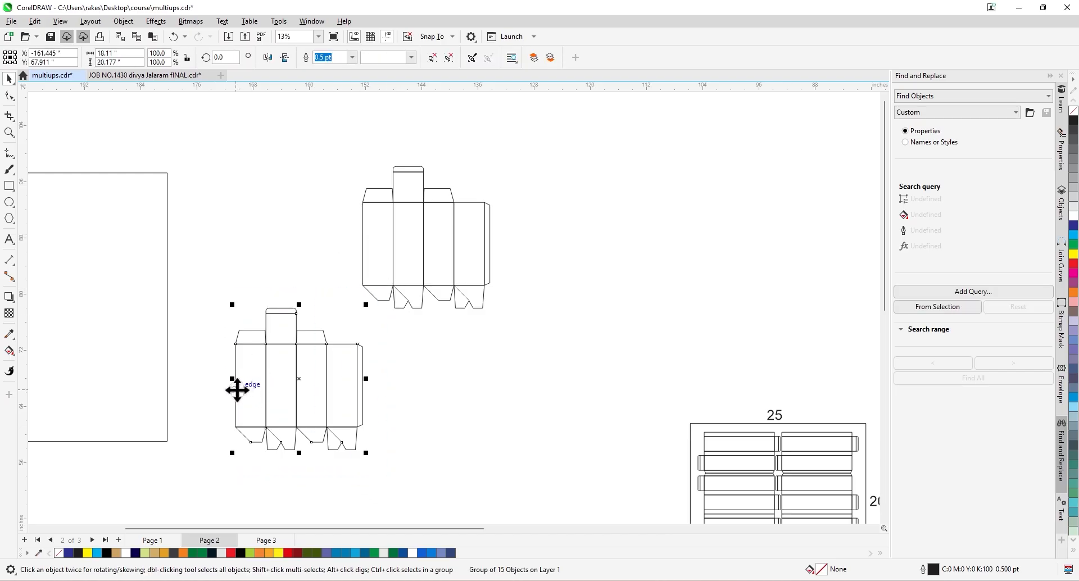
left_click_drag(238, 385, 365, 392)
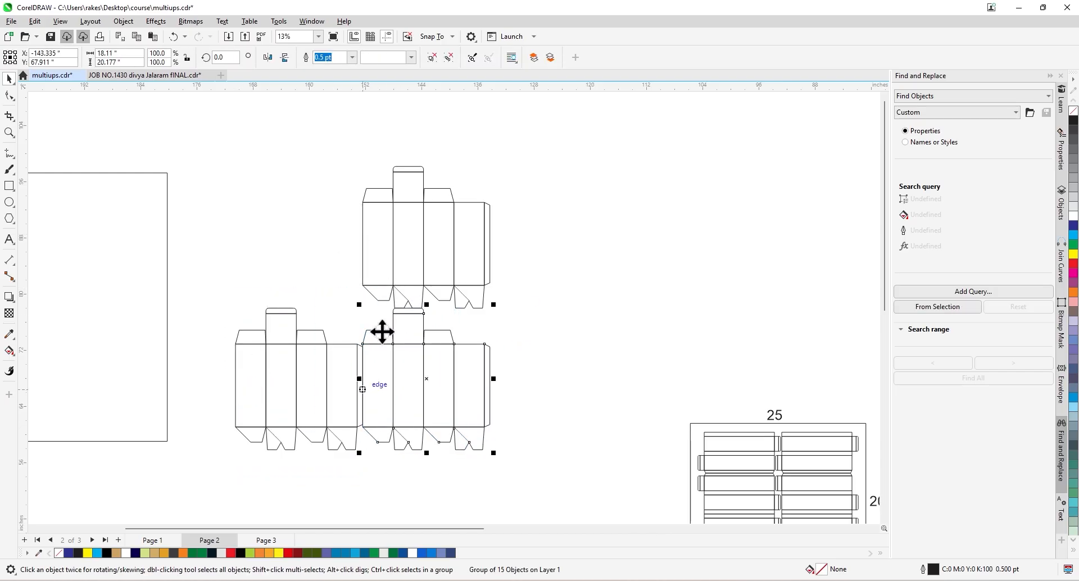
scroll(373, 362, "up", 1)
left_click_drag(471, 348, 355, 242)
scroll(356, 310, "down", 1)
scroll(360, 309, "up", 1)
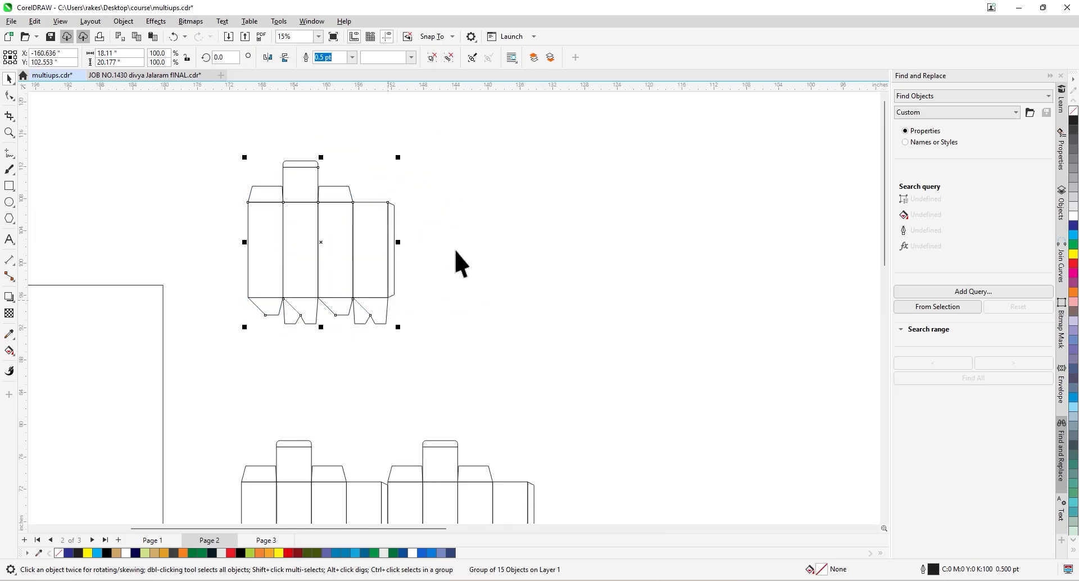
Ungroup the separate dieline above the side-by-side pair.
scroll(273, 230, "up", 1)
scroll(310, 341, "down", 1)
left_click_drag(478, 330, 478, 313)
scroll(424, 290, "up", 1)
scroll(409, 289, "down", 1)
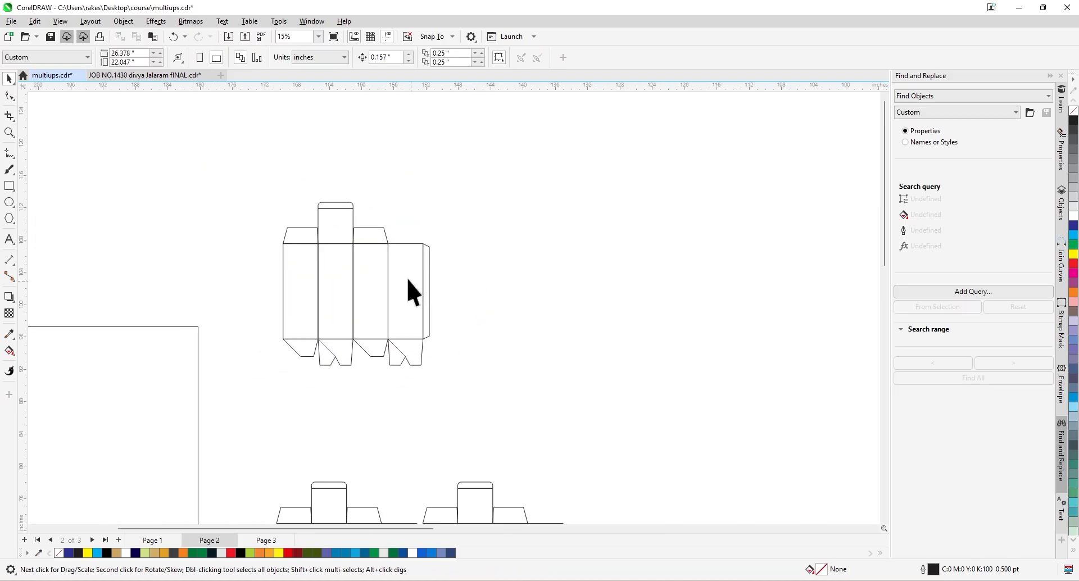
scroll(433, 303, "up", 1)
right_click(423, 291)
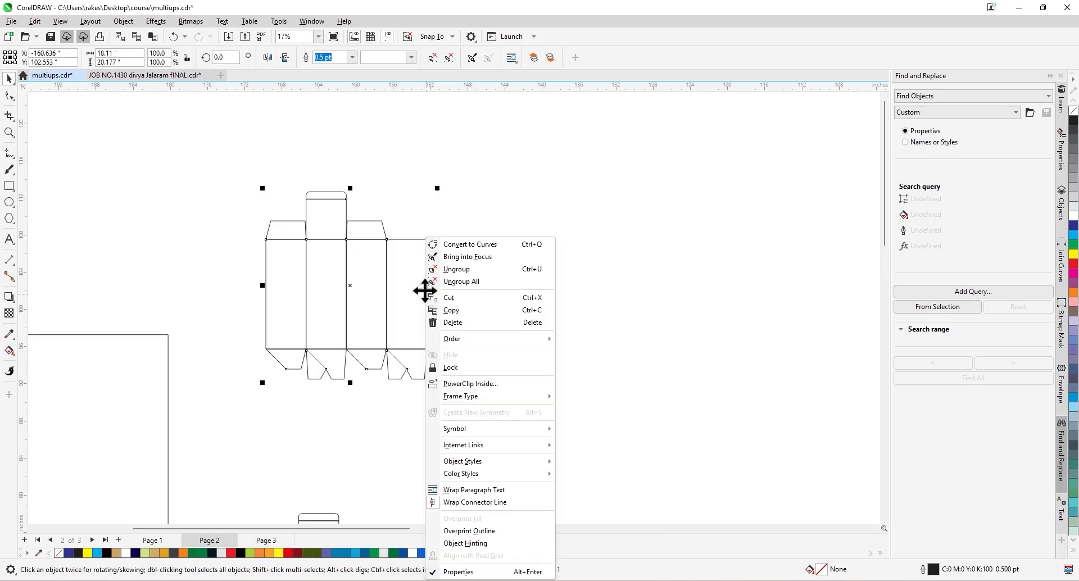
left_click(452, 271)
Mirror the glue flap onto the dieline's left edge and move the leftmost panel with its flaps to the right end.
left_click_drag(452, 211, 421, 359)
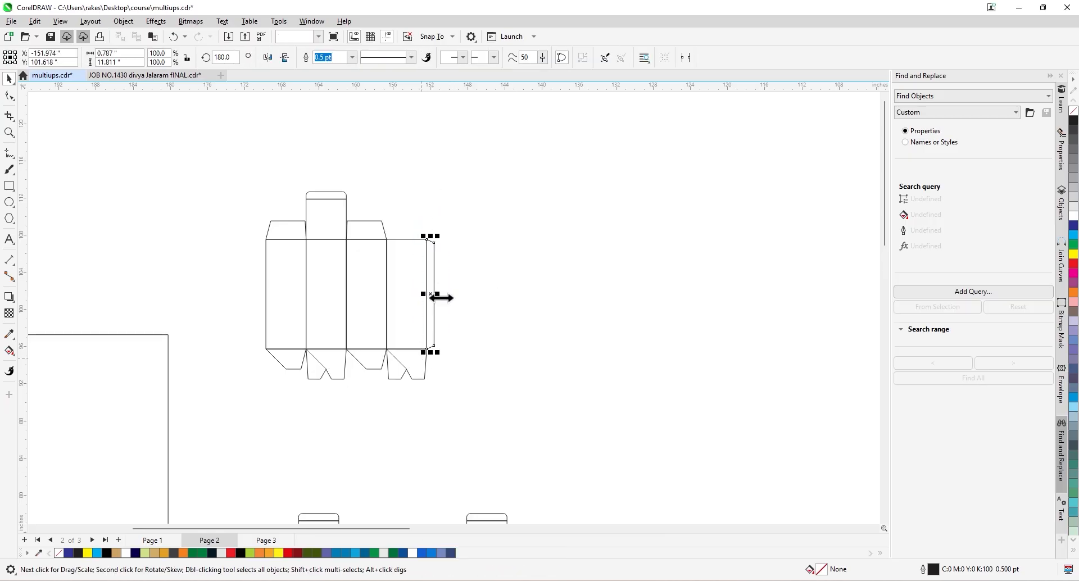
left_click_drag(440, 294, 228, 298)
left_click_drag(251, 195, 313, 386)
left_click_drag(267, 294, 428, 294)
left_click(320, 294)
scroll(273, 272, "up", 1)
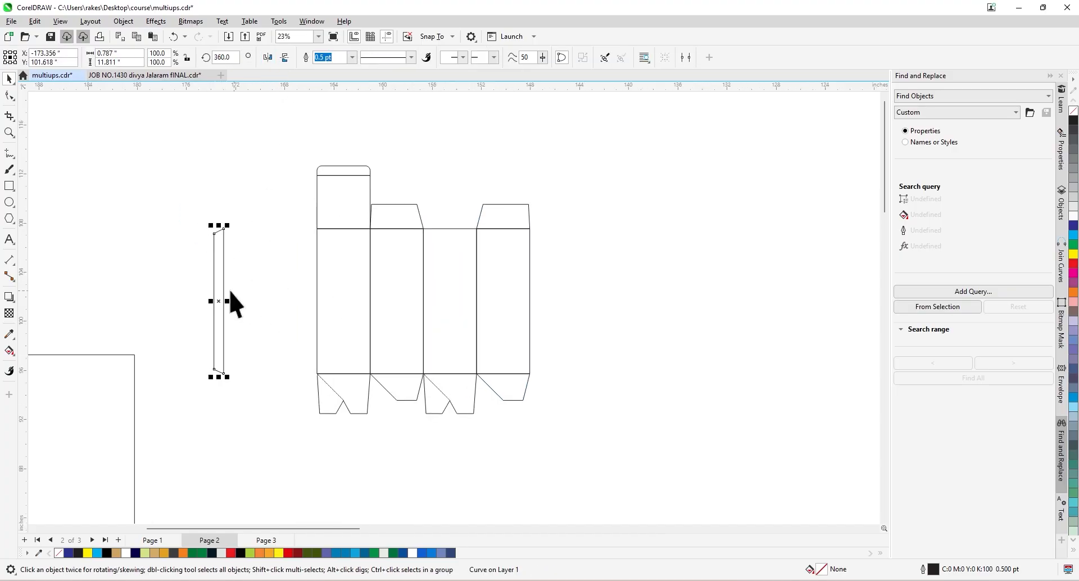
left_click_drag(221, 289, 316, 286)
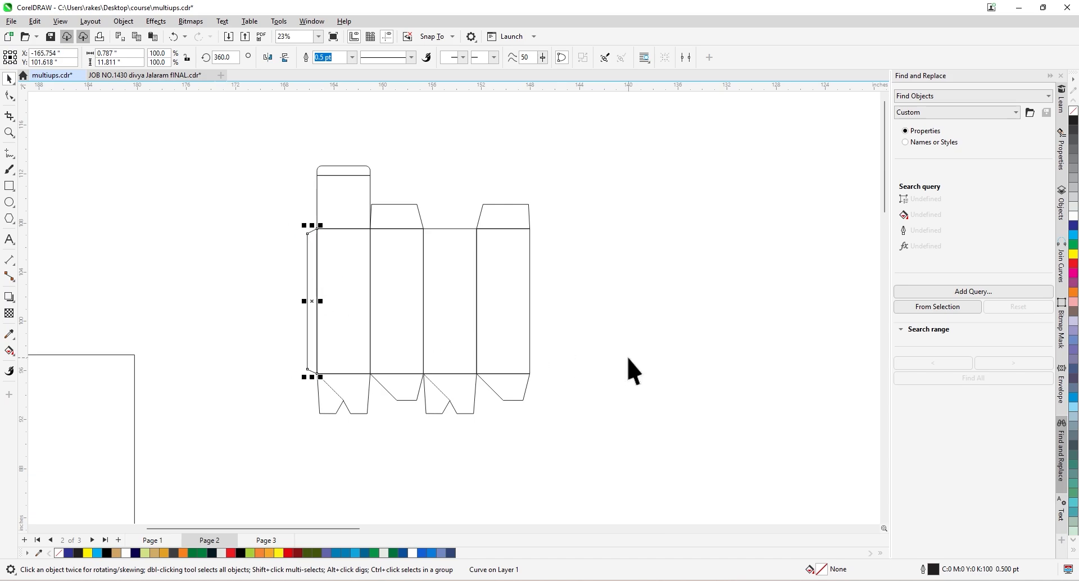
Mirror each of the rearranged dieline's four bottom flaps horizontally.
left_click(479, 405)
scroll(434, 393, "down", 1)
scroll(427, 393, "up", 1)
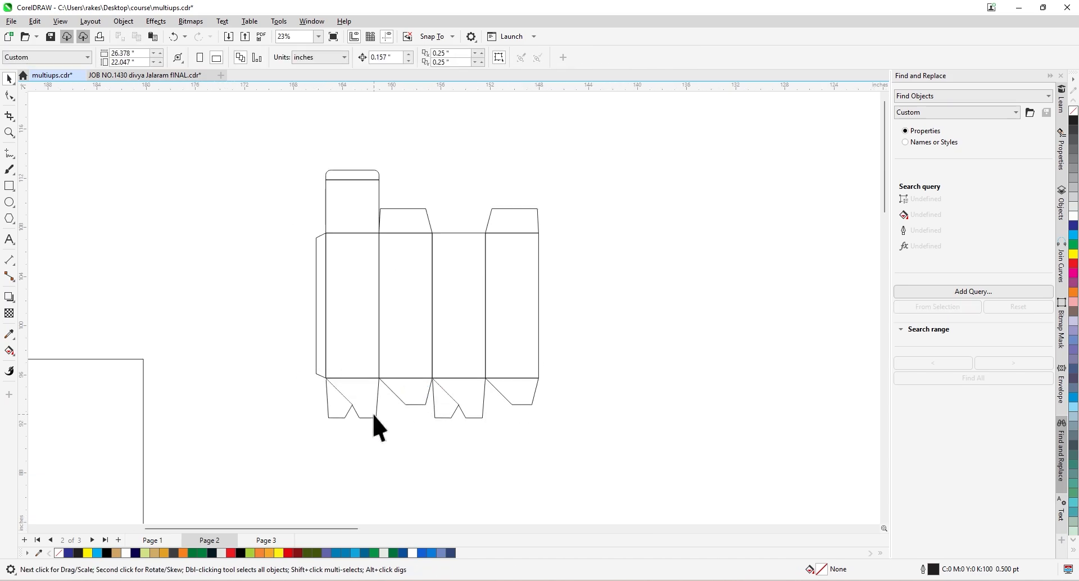
left_click_drag(315, 376, 315, 375)
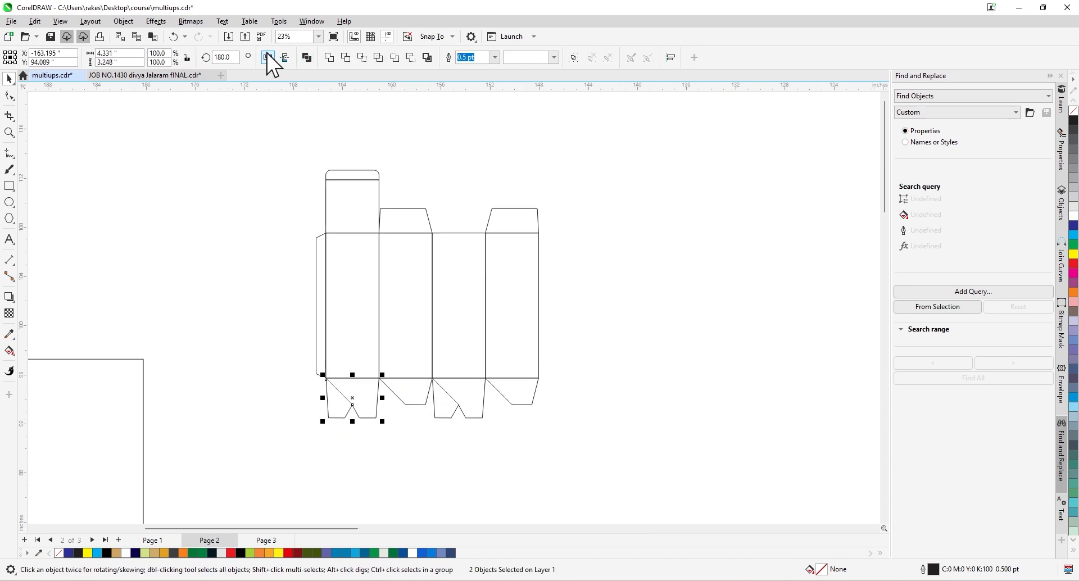
left_click(380, 380)
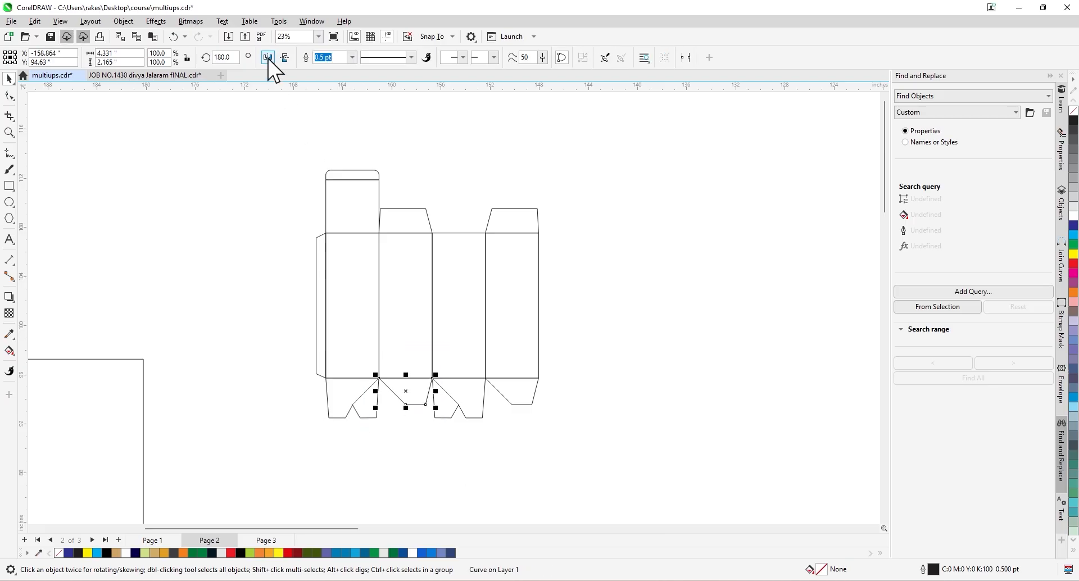
left_click_drag(501, 464, 424, 342)
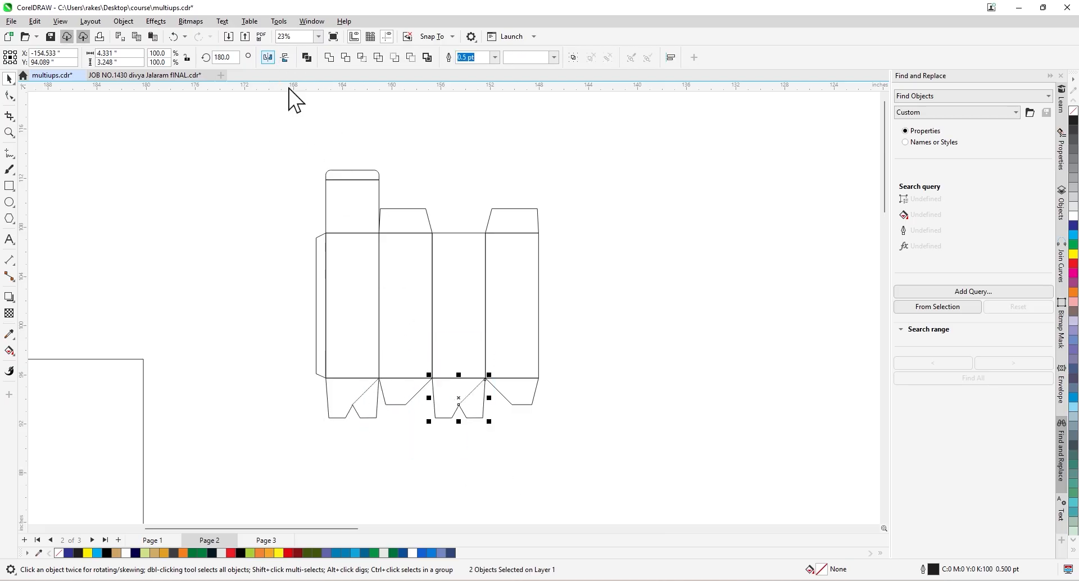
left_click_drag(578, 438, 481, 349)
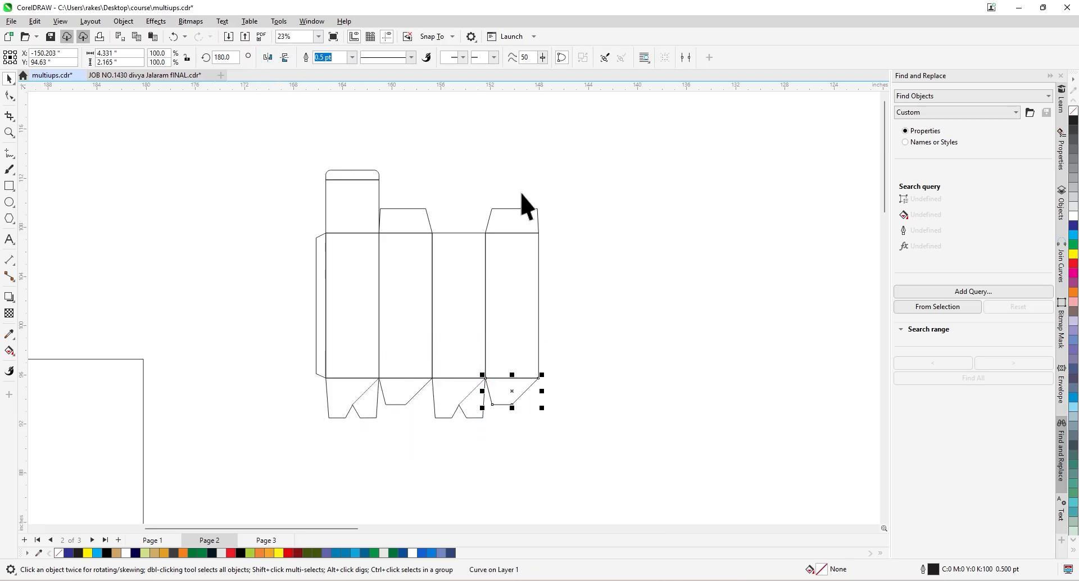
left_click(559, 313)
Group all the parts of the rearranged dieline.
scroll(500, 307, "down", 1)
left_click_drag(330, 409, 331, 409)
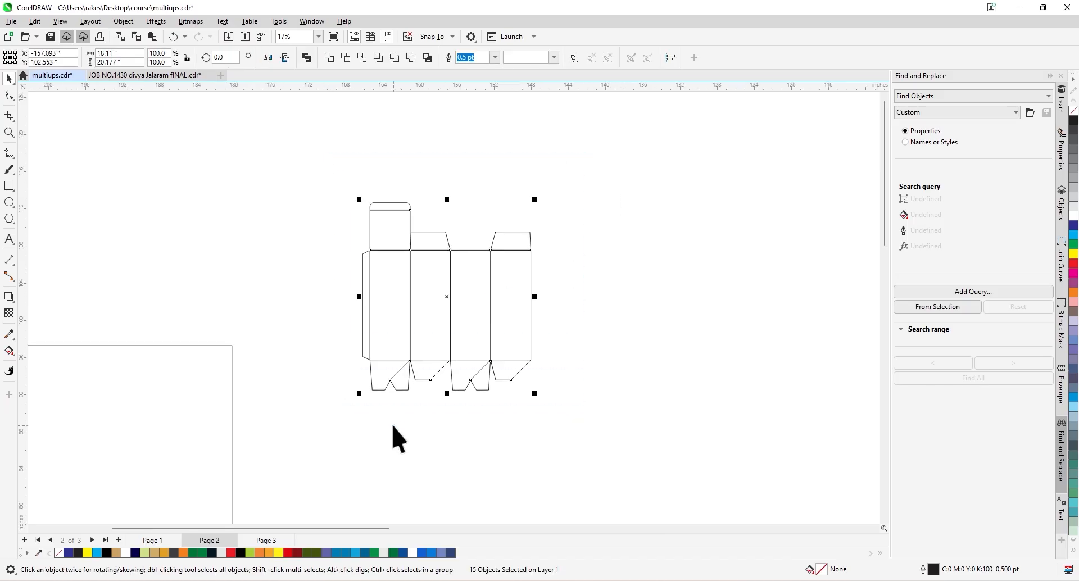
scroll(378, 284, "down", 2)
scroll(423, 315, "down", 1)
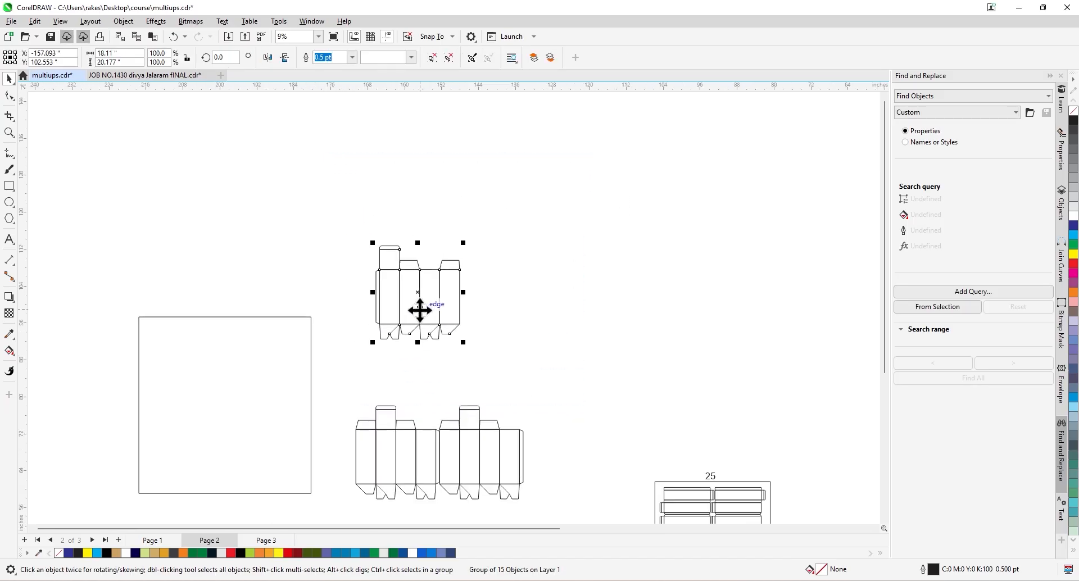
Bring the grouped dieline closer above the lower pair and mirror it vertically and horizontally, with its tuck flap facing down.
left_click_drag(419, 308, 431, 361)
left_click(284, 57)
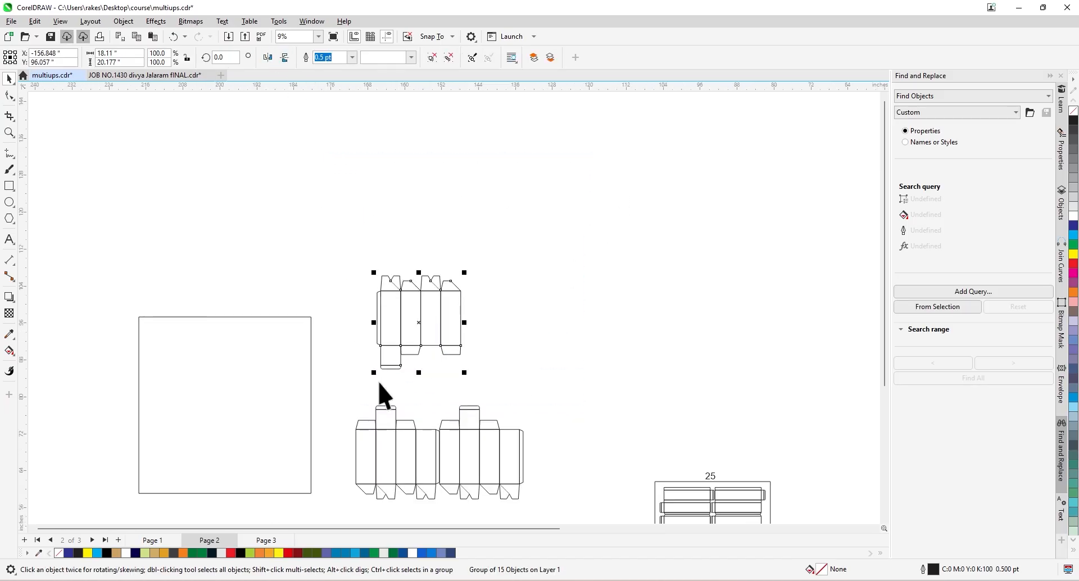
left_click(267, 57)
scroll(406, 432, "up", 1)
scroll(406, 432, "down", 1)
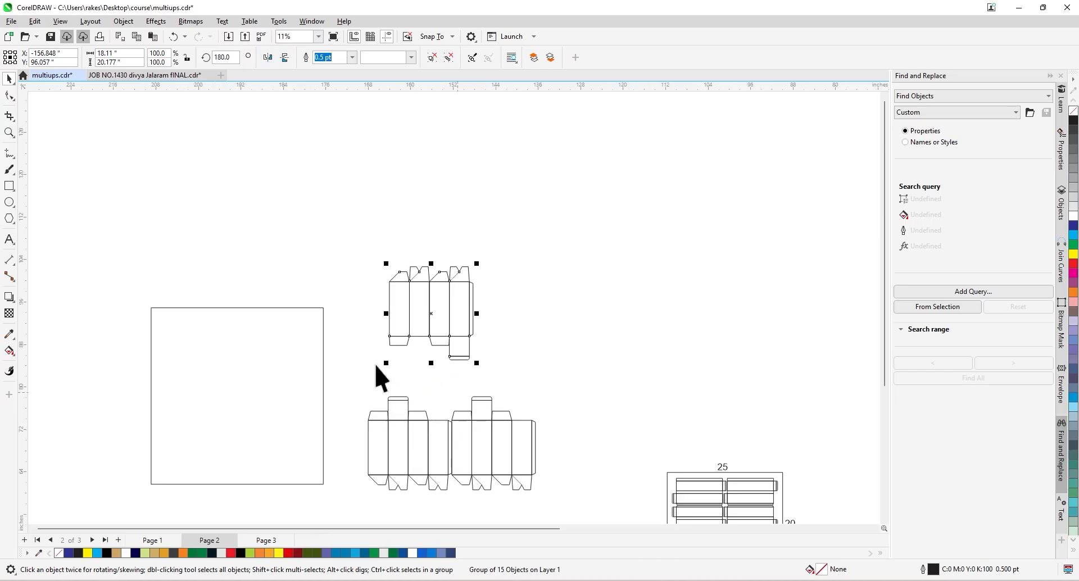
scroll(393, 366, "up", 1)
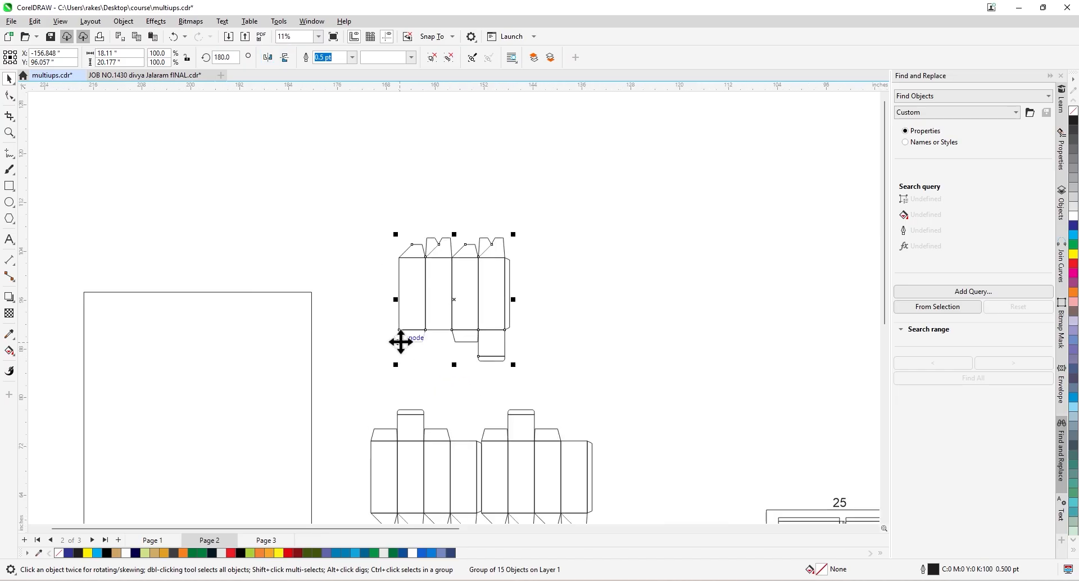
mouse_move(400, 341)
left_mouse_down()
mouse_move(373, 440)
mouse_move(380, 346)
left_mouse_up()
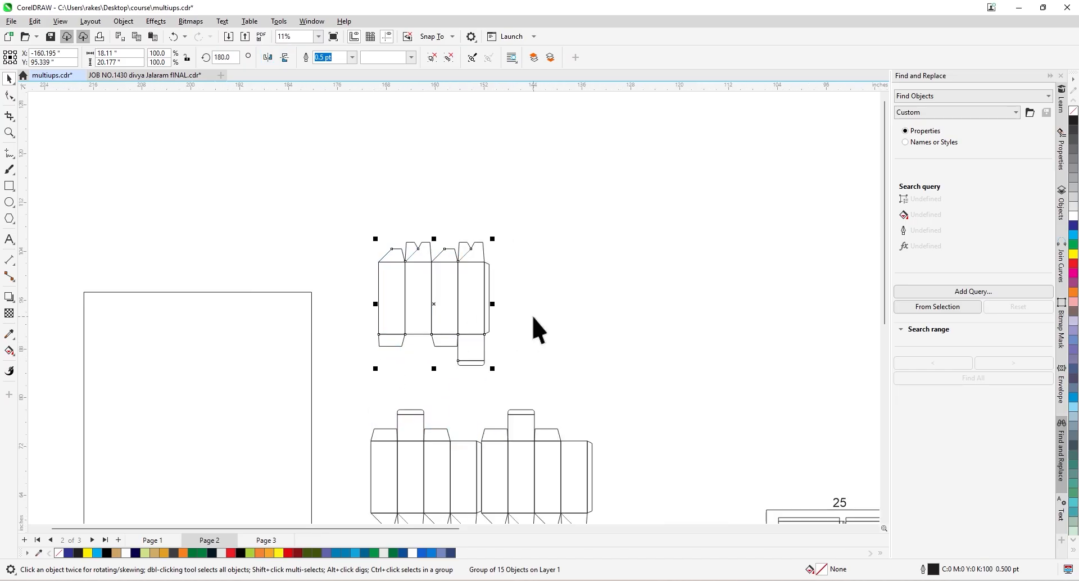
left_click(536, 331)
scroll(411, 303, "up", 1)
left_click(512, 309)
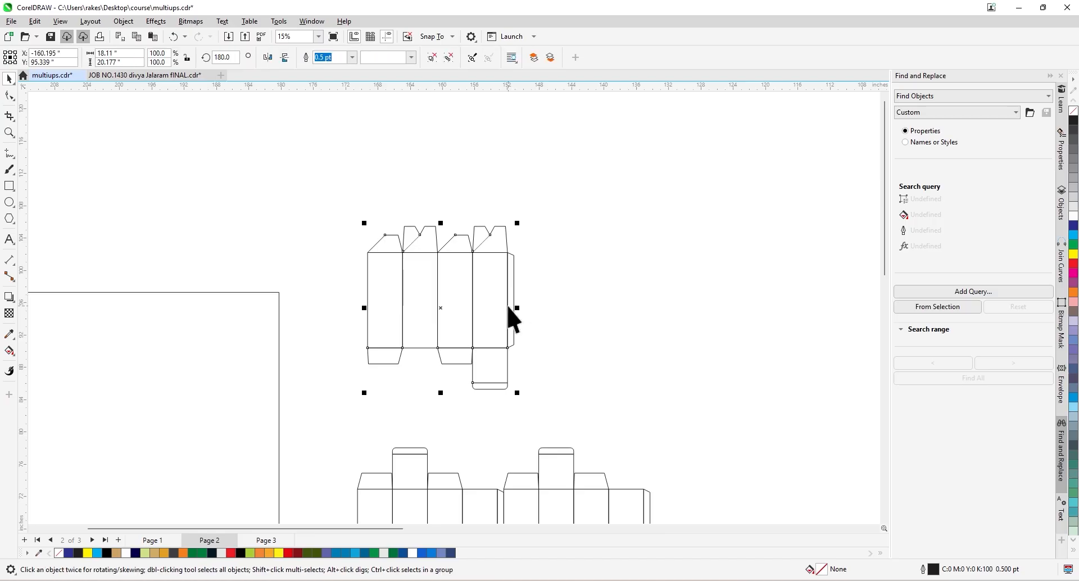
right_click(509, 308)
left_click(583, 184)
scroll(472, 301, "down", 2)
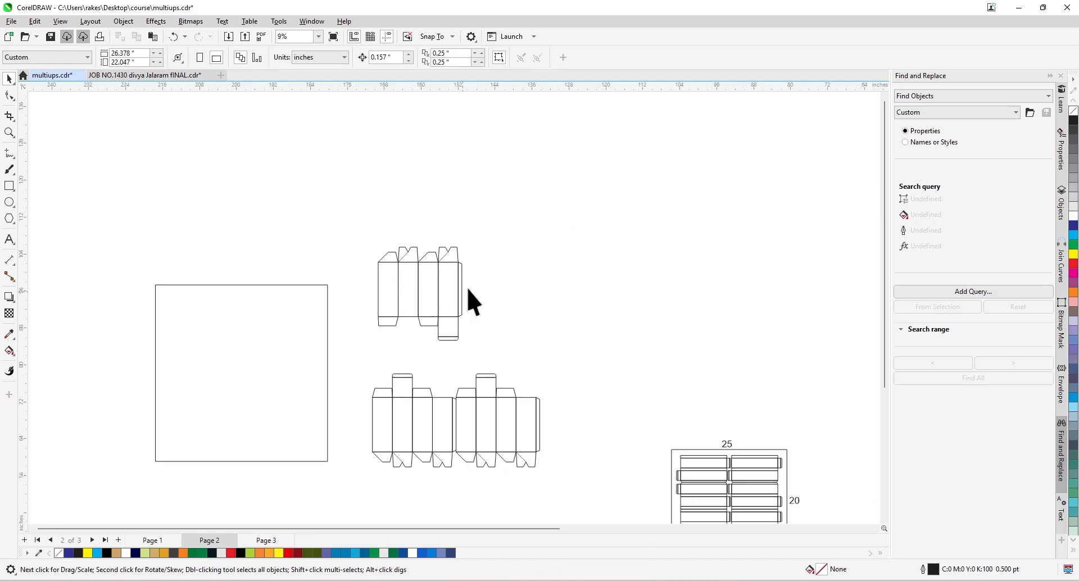
Duplicate the inverted dieline down onto the lower-left one, interlocking the tuck flaps and aligning the panel edges.
left_click(350, 363)
scroll(410, 377, "up", 1)
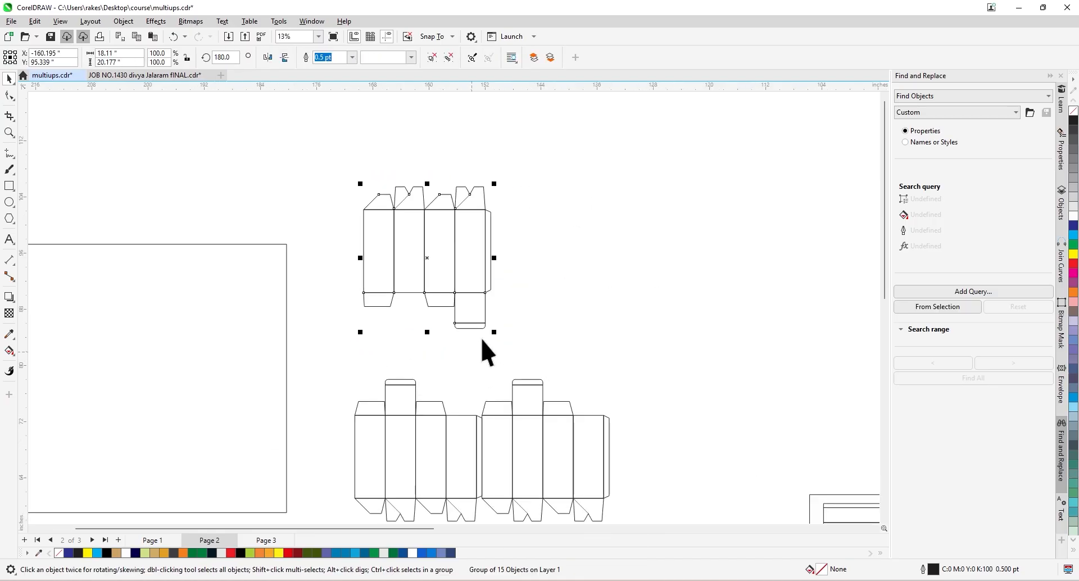
left_click_drag(474, 328, 463, 423)
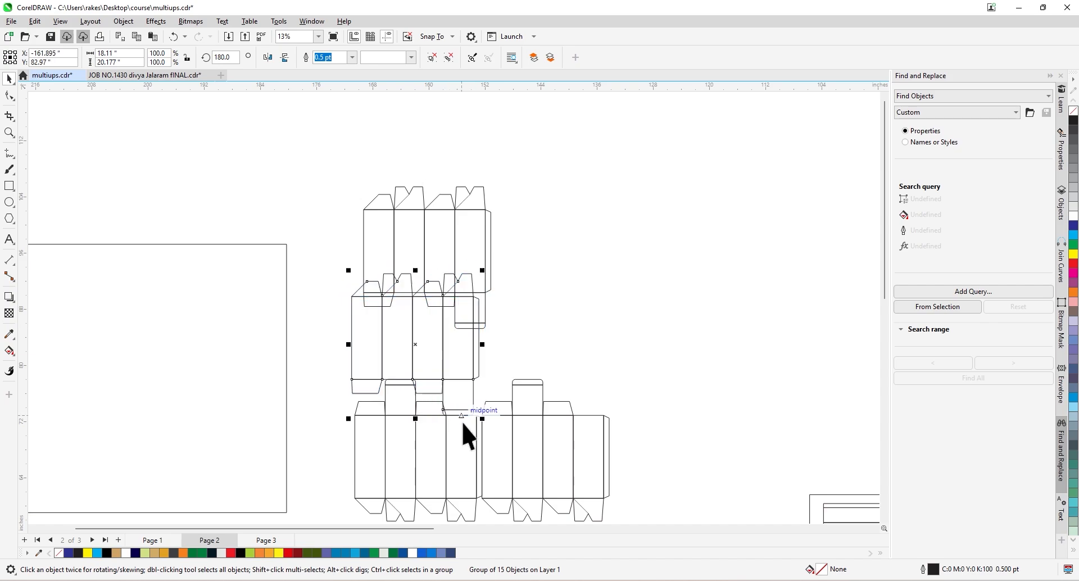
scroll(464, 429, "up", 3)
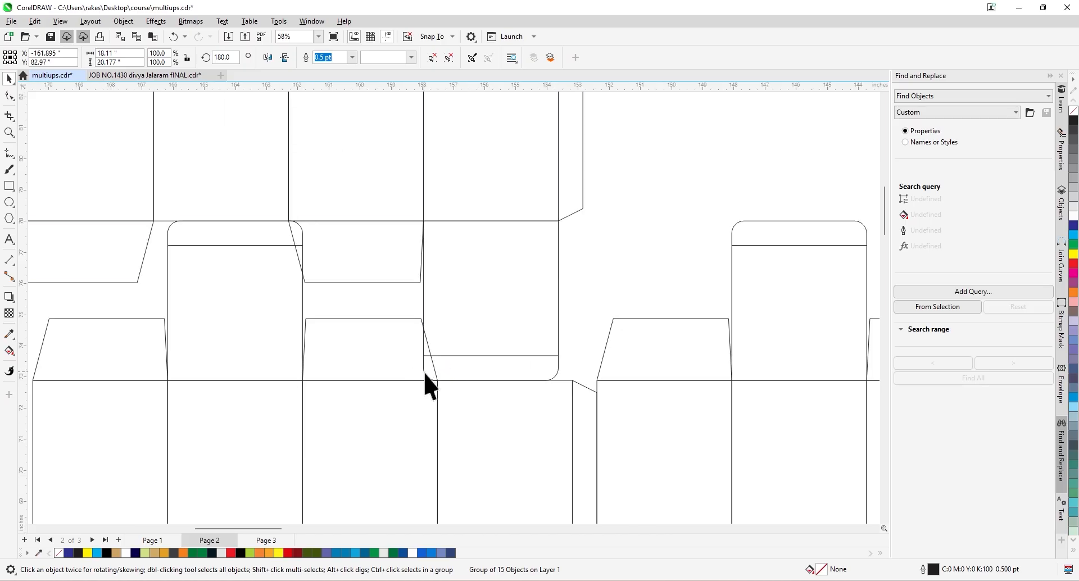
left_click_drag(425, 375, 440, 380)
scroll(440, 365, "down", 4)
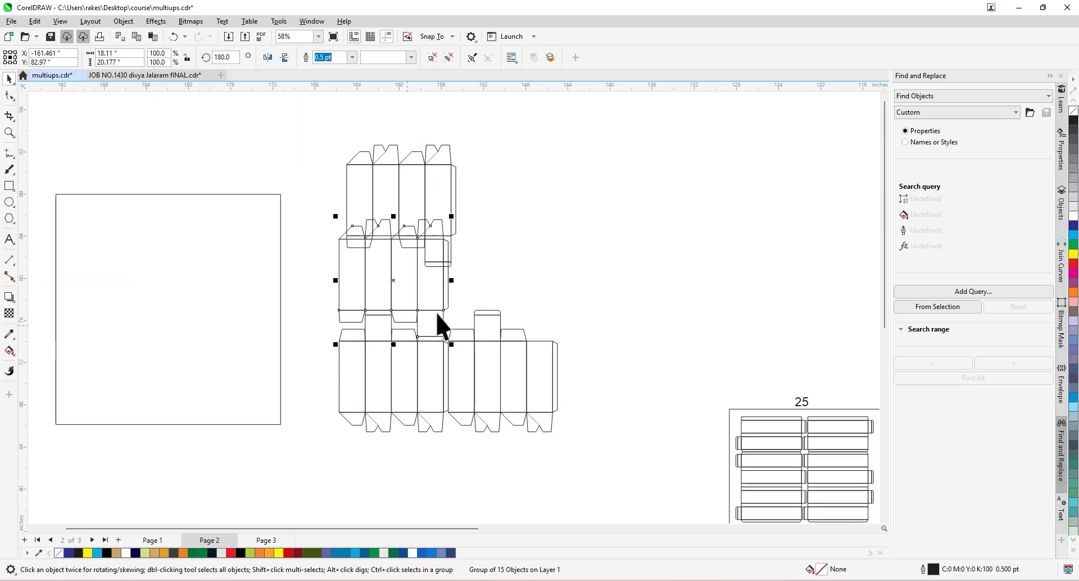
Delete the uppermost dieline and check how the flaps of the stacked pair interlock.
left_click(523, 232)
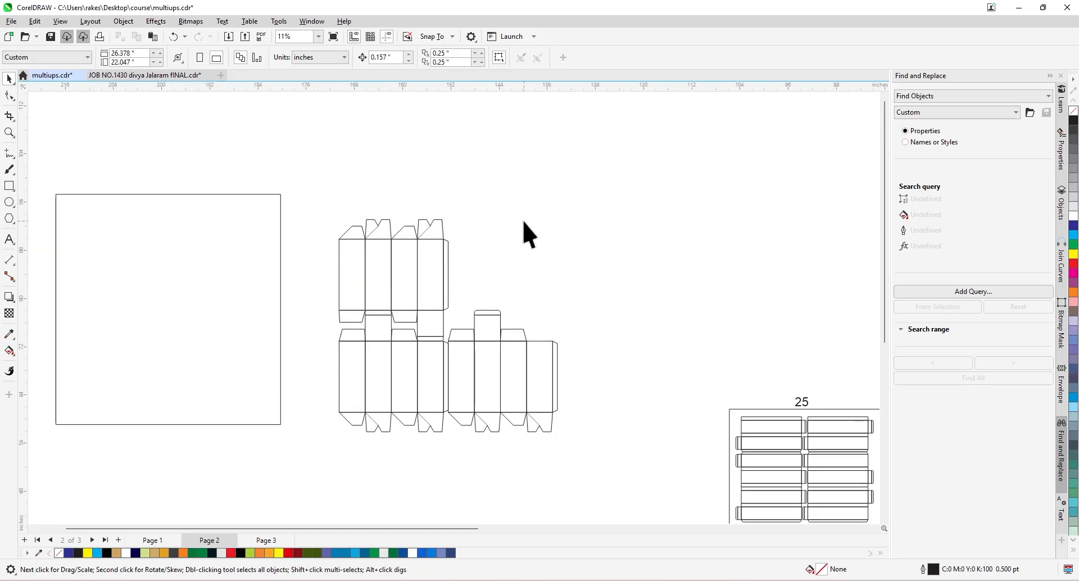
scroll(414, 289, "up", 2)
left_click(418, 295)
scroll(342, 345, "up", 2)
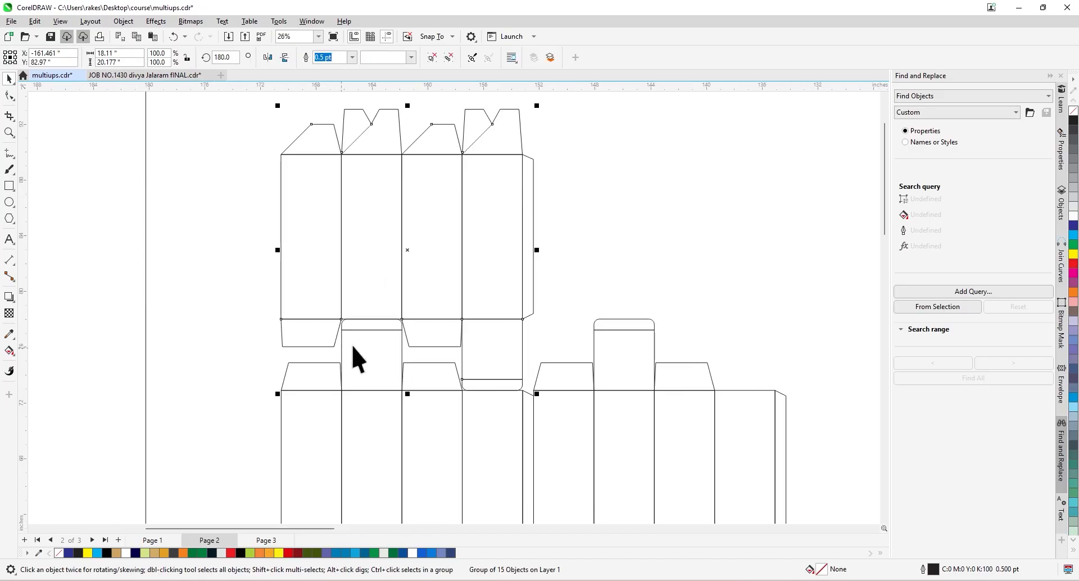
scroll(402, 338, "down", 3)
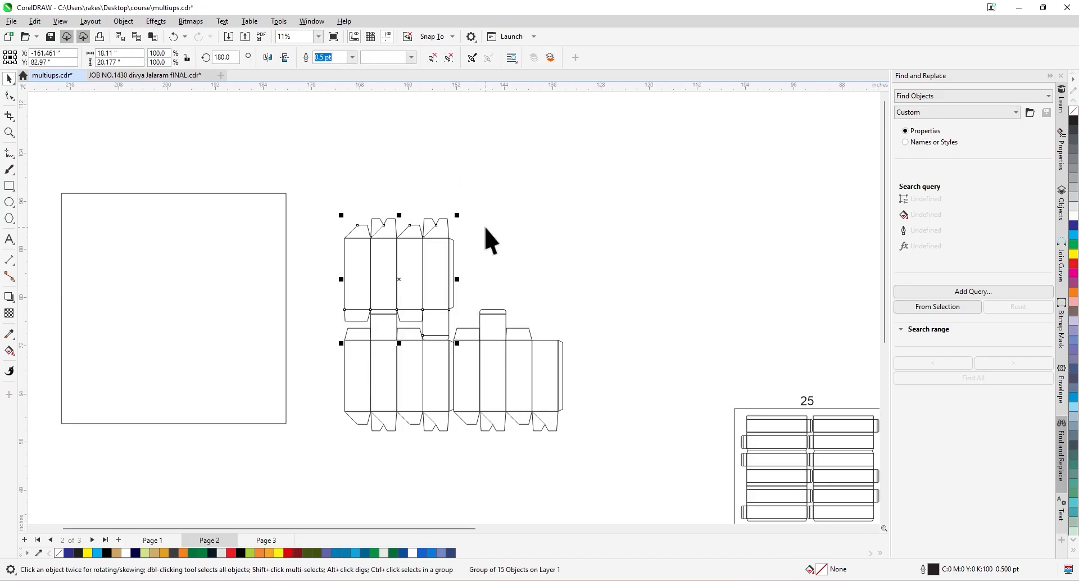
Delete the lower-right dieline and duplicate the stacked pair to the right, against its glue flaps.
left_click(500, 406)
left_click(497, 382)
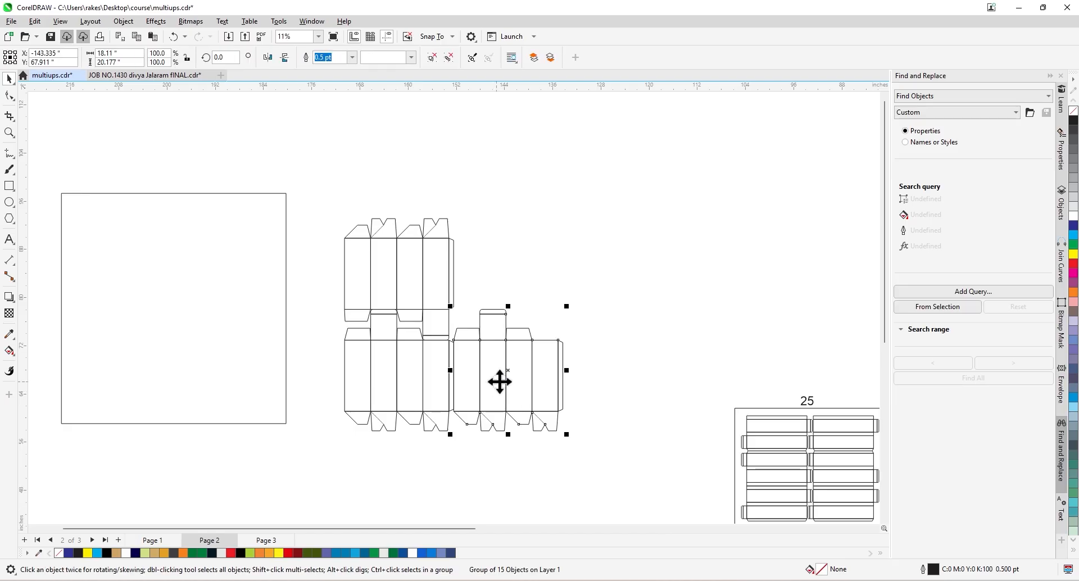
key("Delete")
left_click_drag(322, 441, 322, 441)
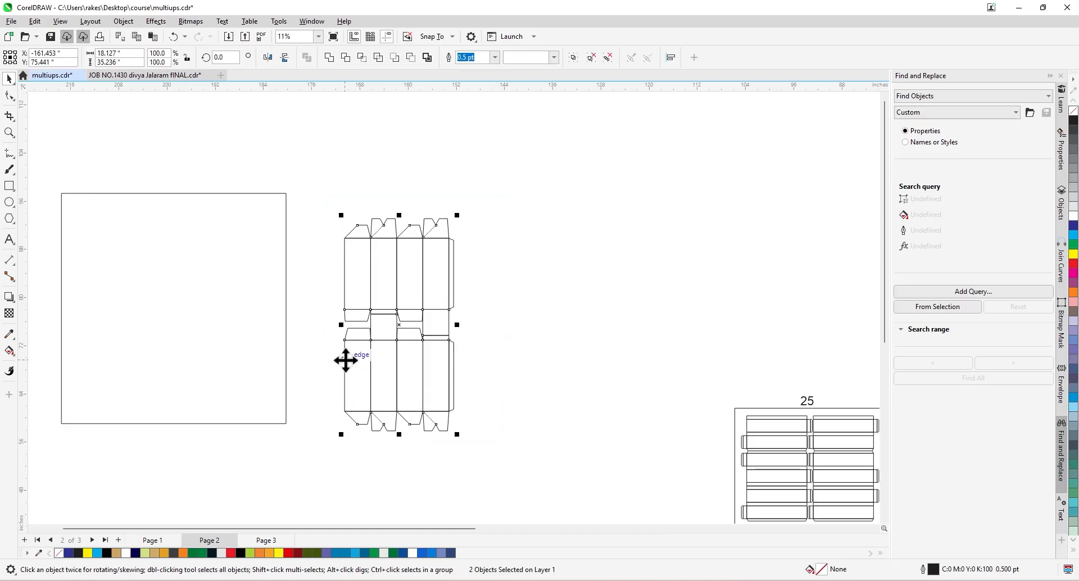
left_click_drag(345, 359, 455, 365)
left_click(387, 335)
scroll(386, 332, "up", 2)
scroll(541, 334, "down", 2)
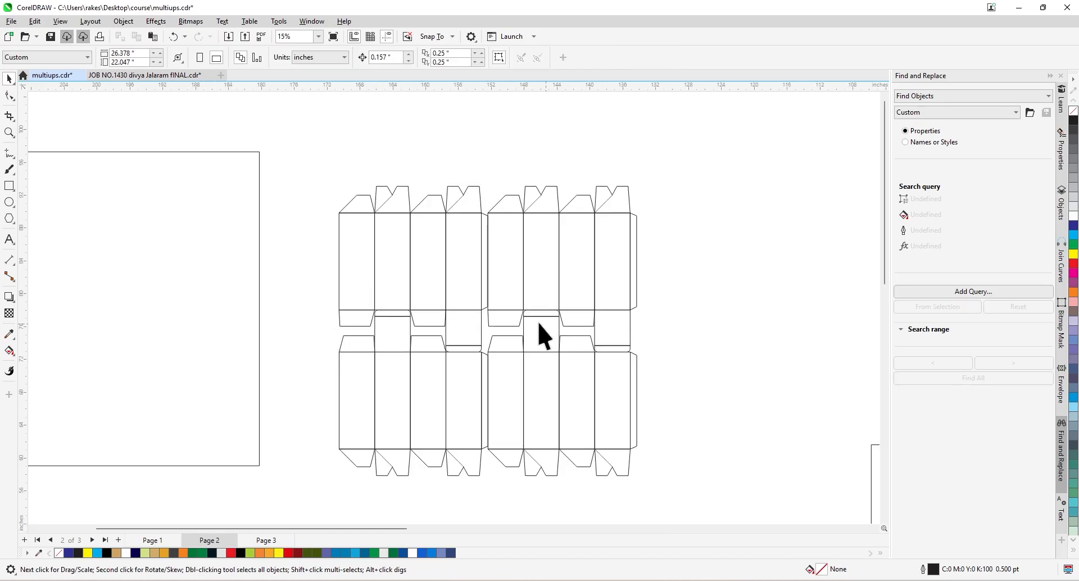
Lengthen the upper-right dieline's leftmost dust flap downward by moving its two bottom nodes with the Shape tool.
scroll(434, 361, "up", 4)
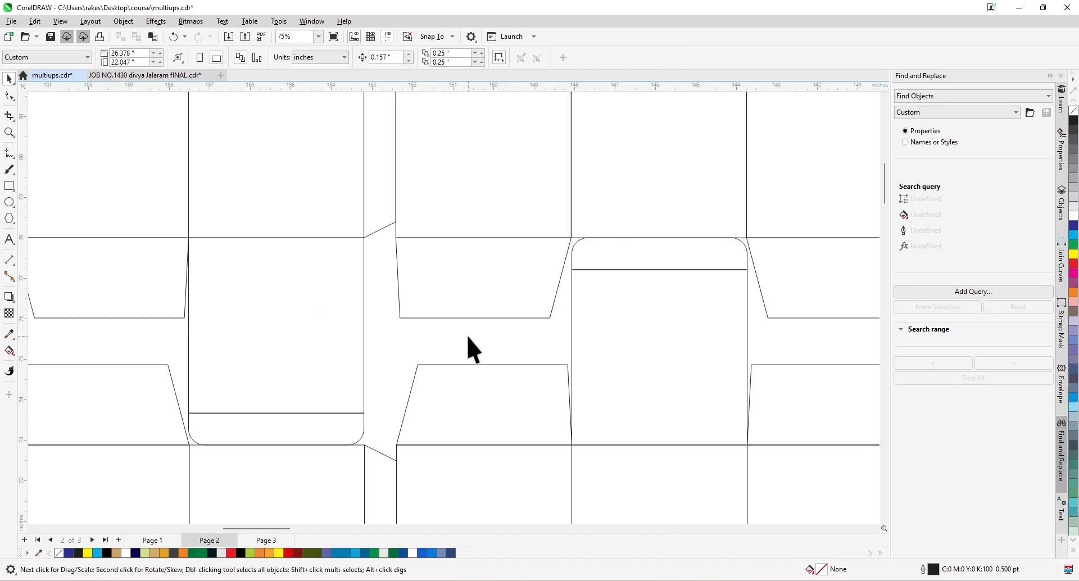
left_click(466, 318)
left_click(9, 95)
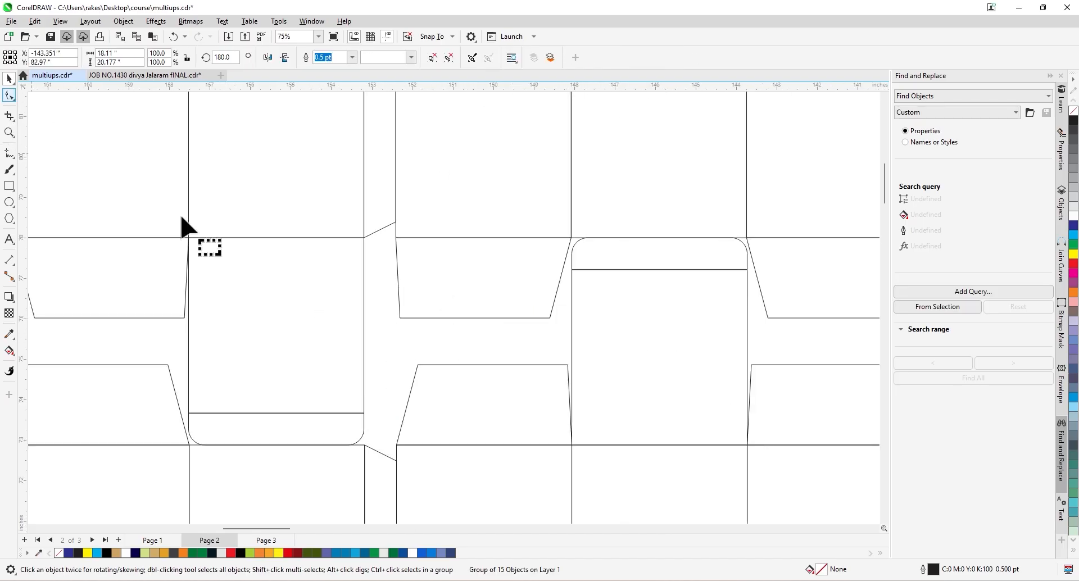
left_click(454, 318)
left_click_drag(378, 302, 551, 332)
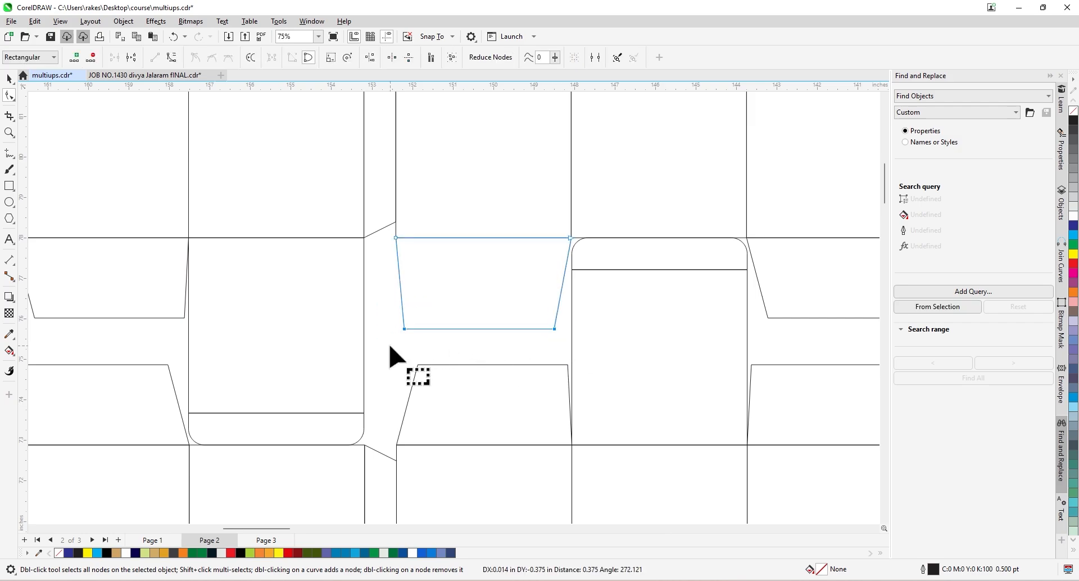
Raise the top corner nodes of the facing dust flap on the lower-right dieline to narrow the gap between them.
left_click(417, 370)
left_click_drag(405, 356, 605, 379)
left_click_drag(418, 363, 421, 349)
left_click_drag(572, 349, 560, 348)
scroll(450, 372, "down", 5)
key("space")
left_click(622, 371)
scroll(509, 231, "down", 2)
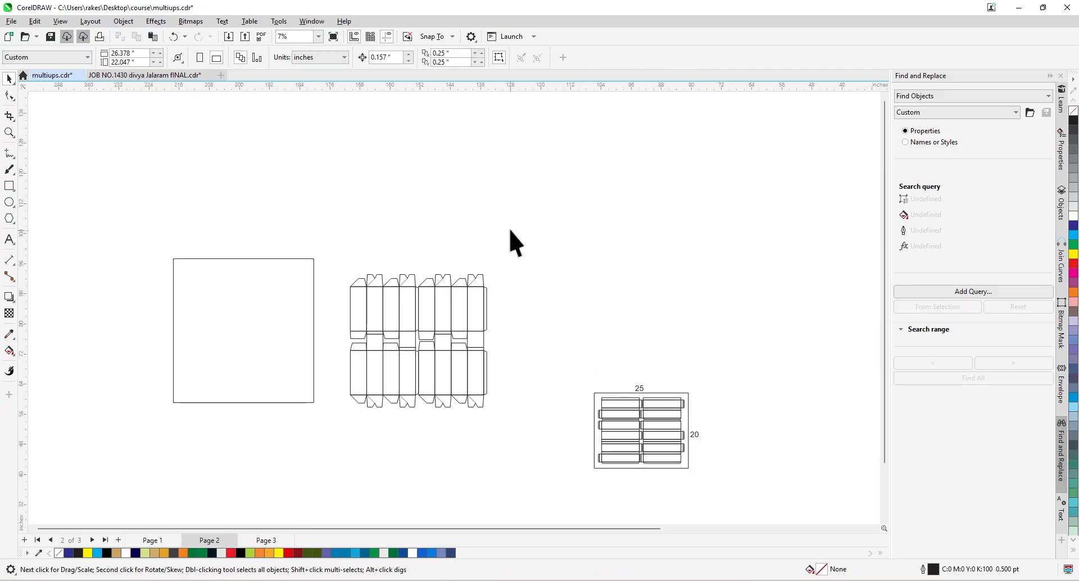
Move the four nested dielines left over the empty sheet and delete the sheet rectangle.
left_click_drag(329, 424, 329, 424)
scroll(284, 345, "up", 2)
scroll(578, 365, "down", 2)
left_click_drag(578, 365, 347, 315)
left_click(433, 333)
key("Delete")
scroll(346, 315, "up", 3)
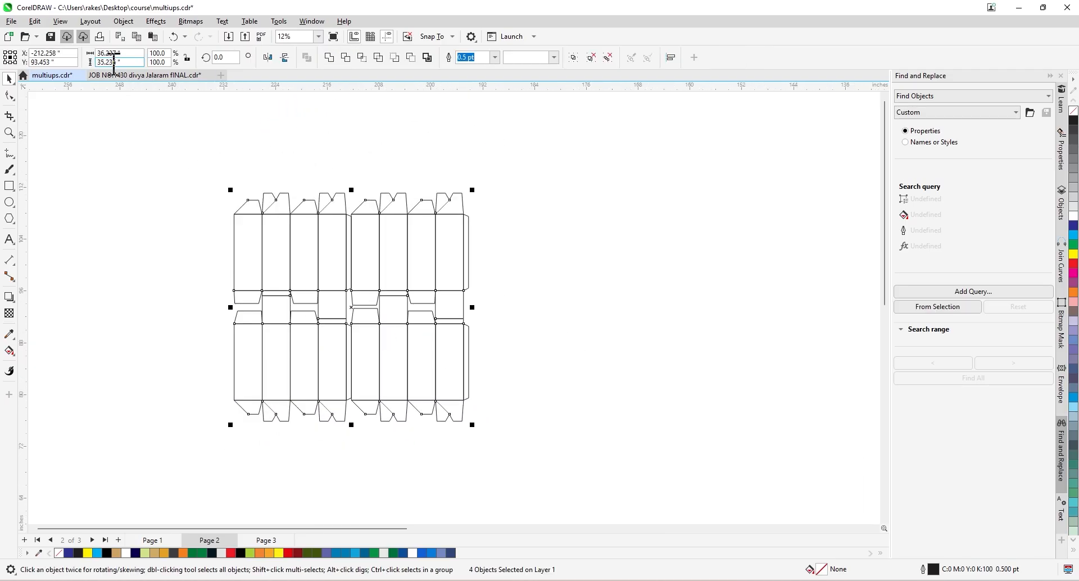
Group the four nested dielines so they select as a single object.
key("ctrl+g")
left_click(64, 215)
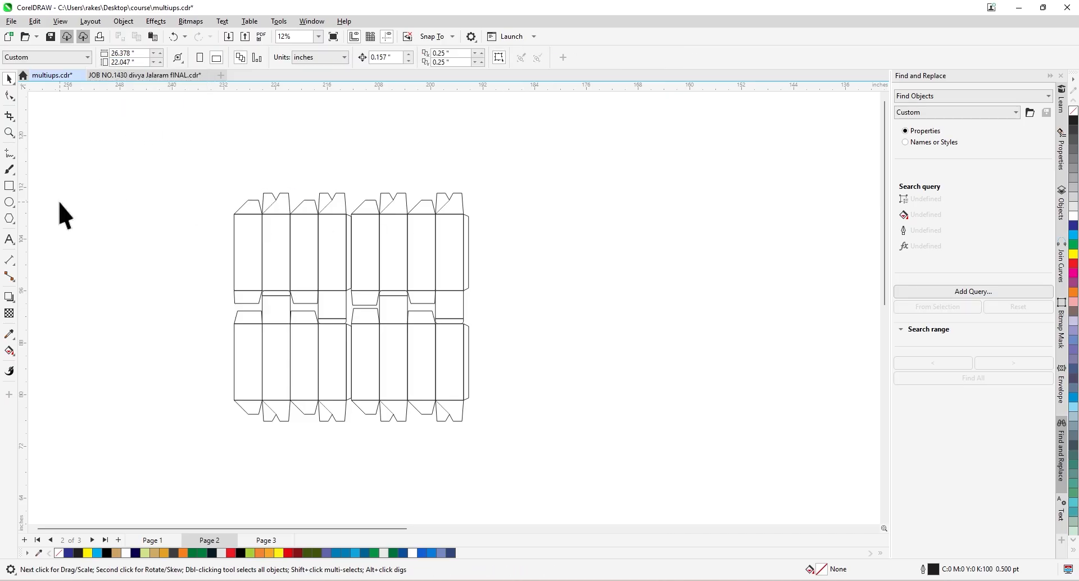
left_click(345, 276)
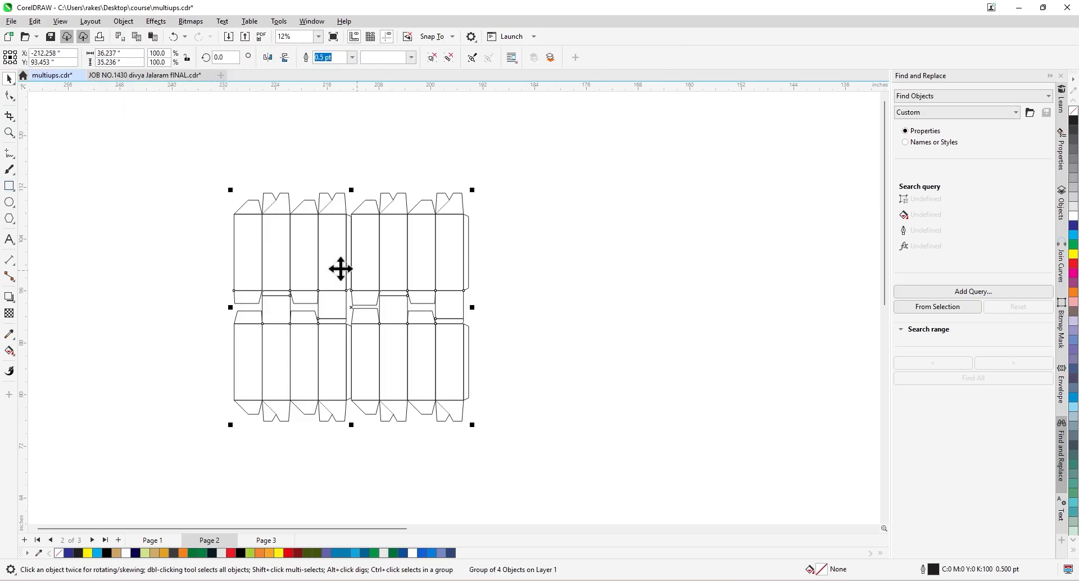
Draw a sheet rectangle around the grouped dielines, fit it to their outer edges, and add 2 inches to its width and height.
left_click(16, 183)
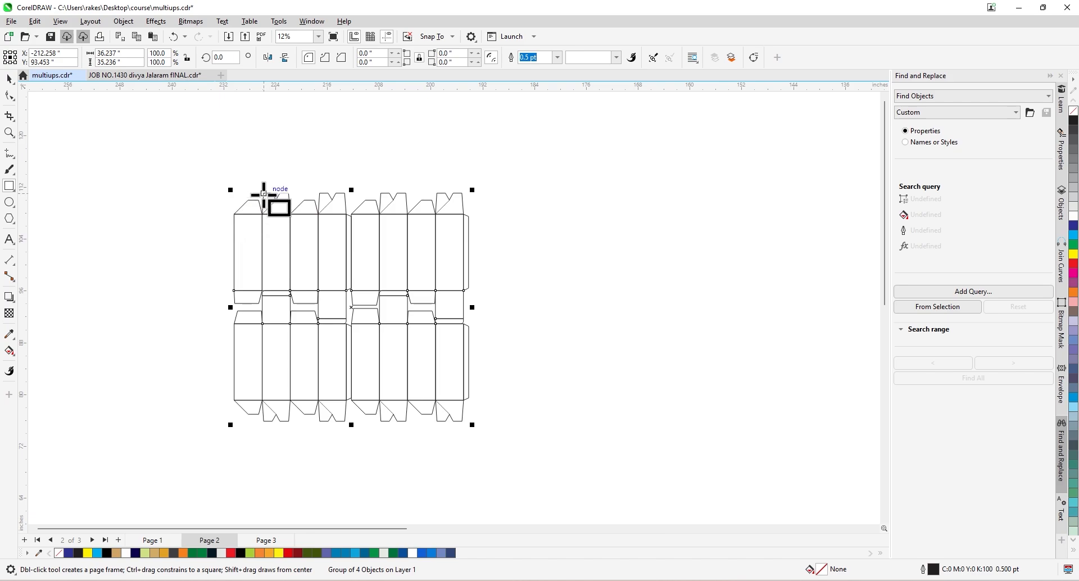
left_click_drag(263, 193, 462, 421)
scroll(244, 297, "up", 2)
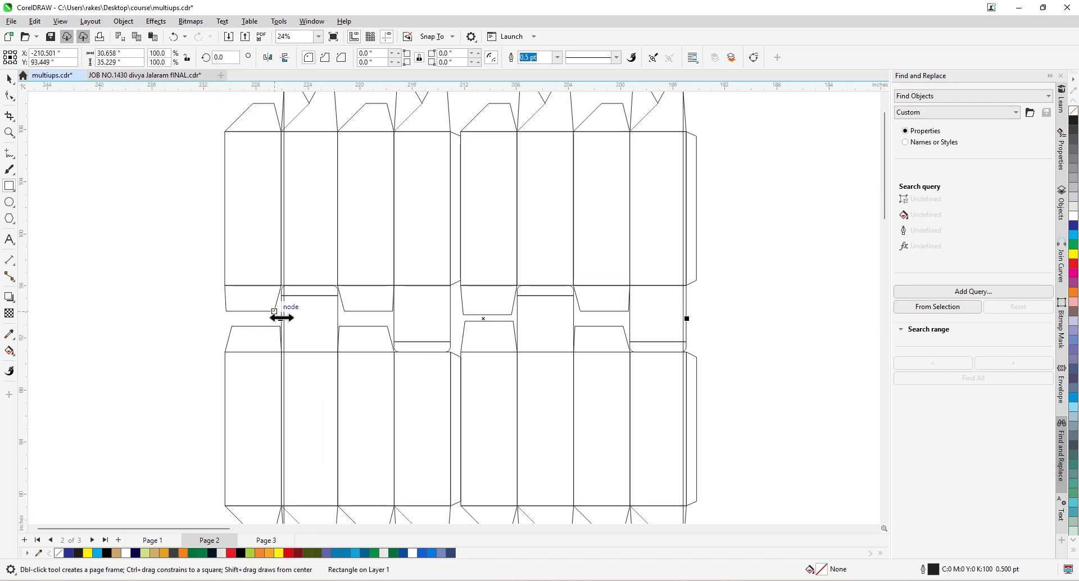
left_click_drag(262, 305, 226, 308)
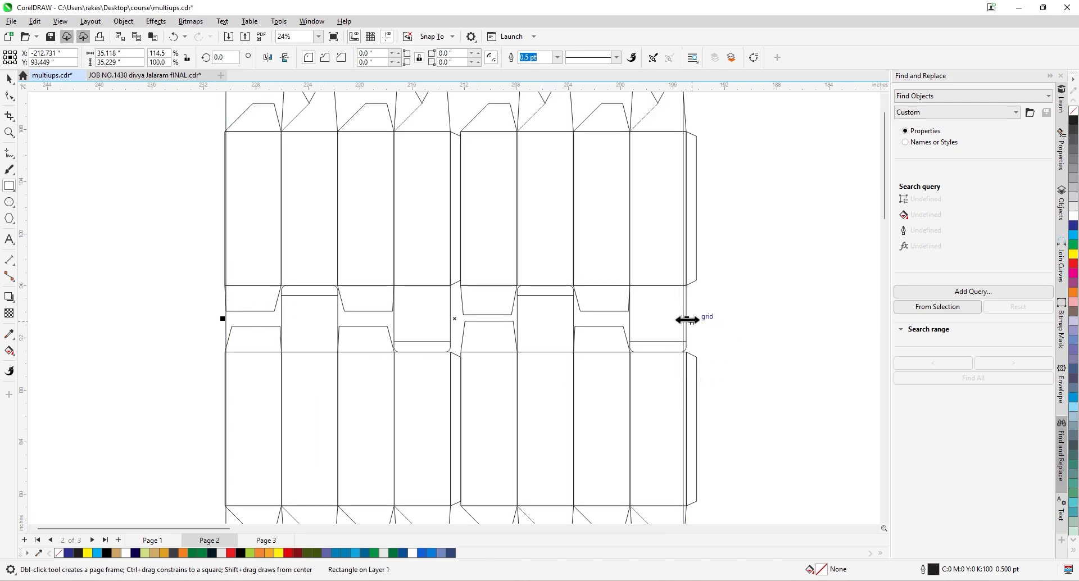
left_click_drag(686, 318, 697, 262)
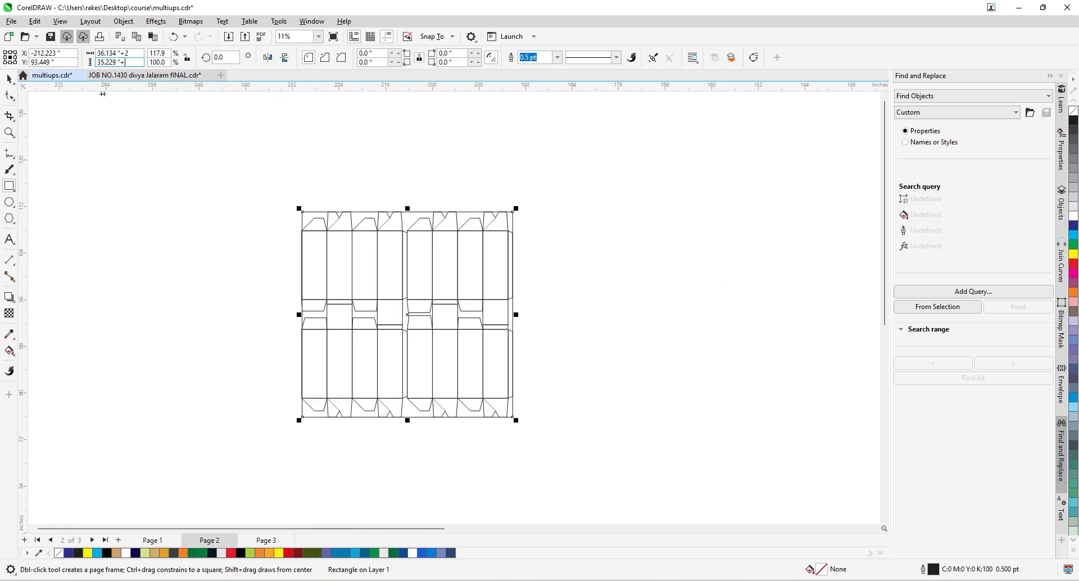
left_click(8, 79)
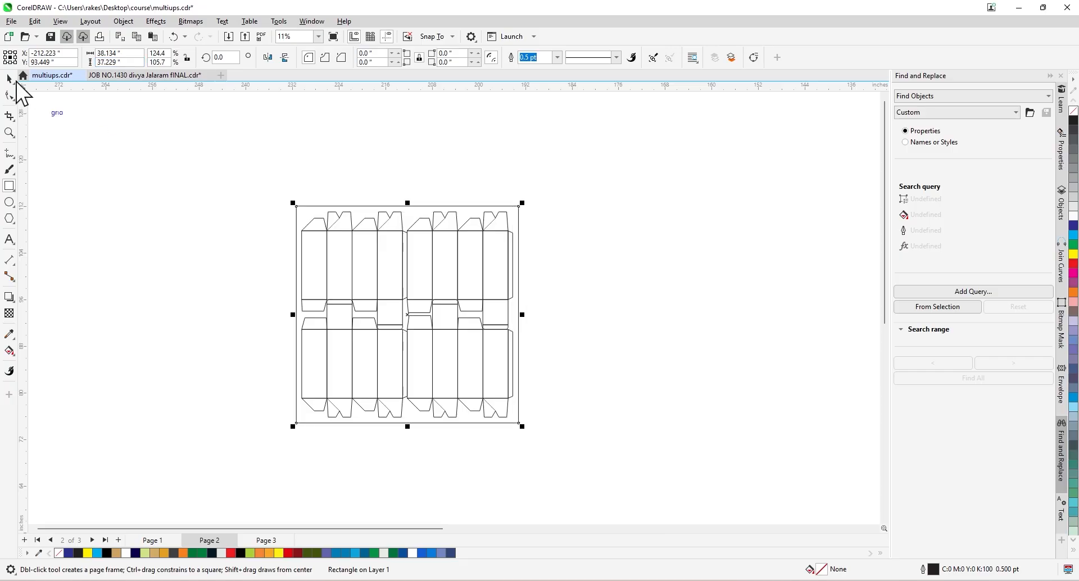
Examine the sheet margins around the four nested dielines and compare that layout with the 25 × 20 sheet layout.
left_click(515, 254)
scroll(416, 224, "up", 2)
left_click(423, 207)
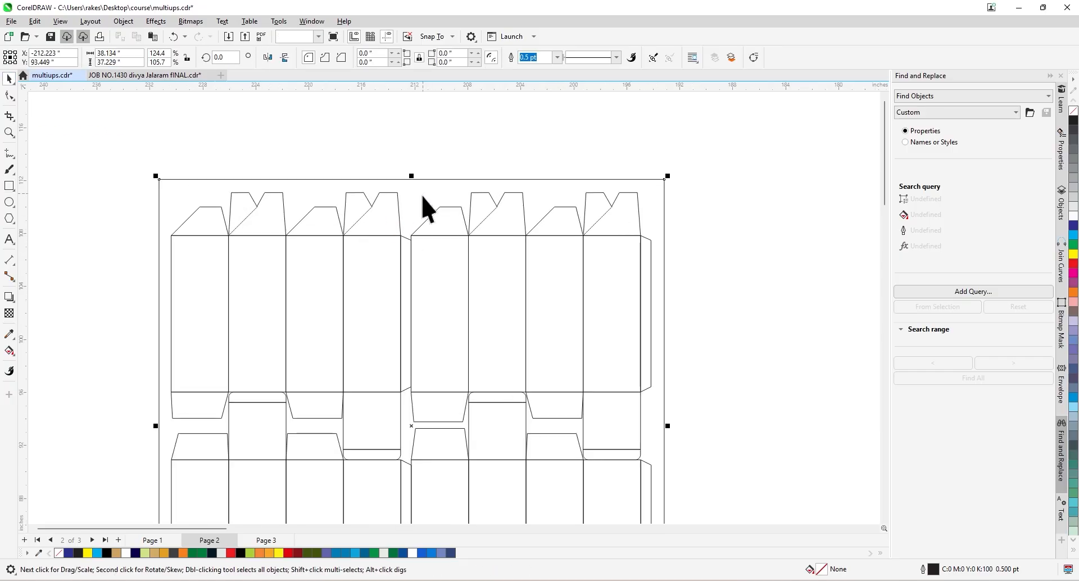
scroll(405, 213, "down", 2)
scroll(379, 299, "up", 1)
scroll(380, 298, "down", 4)
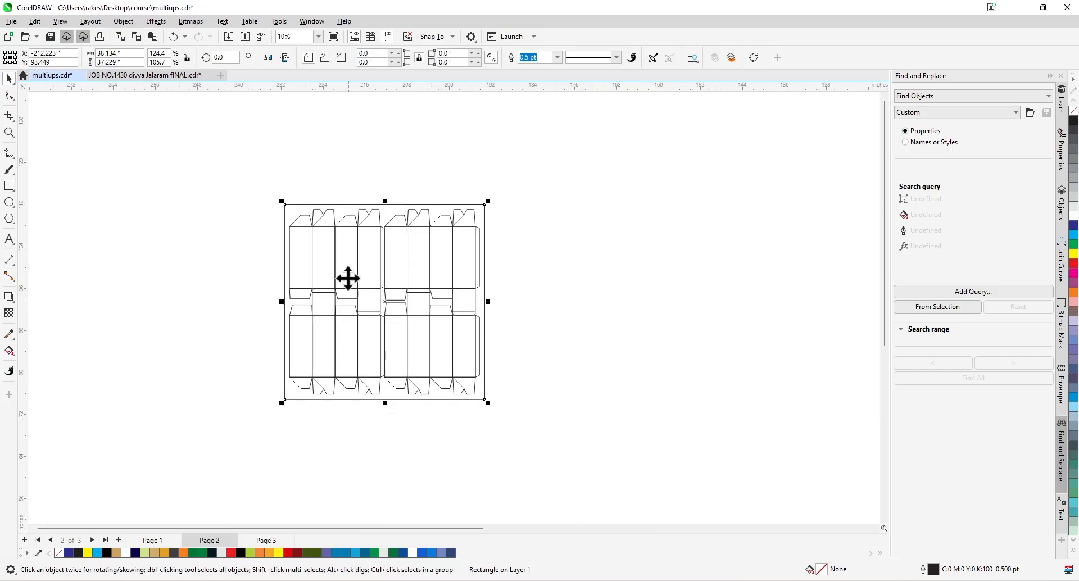
scroll(613, 415, "up", 2)
scroll(696, 403, "up", 3)
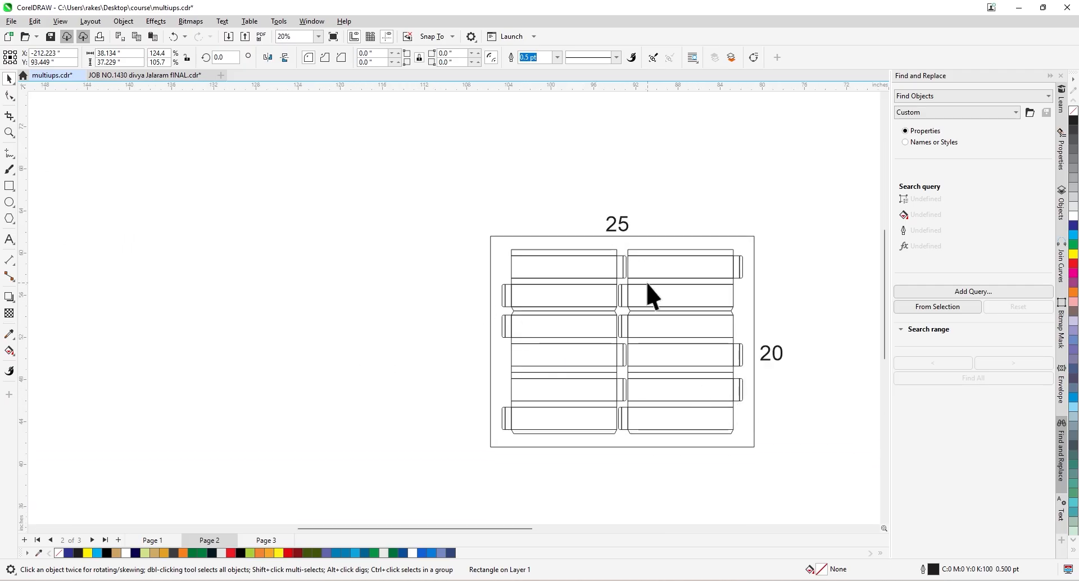
scroll(584, 329, "up", 1)
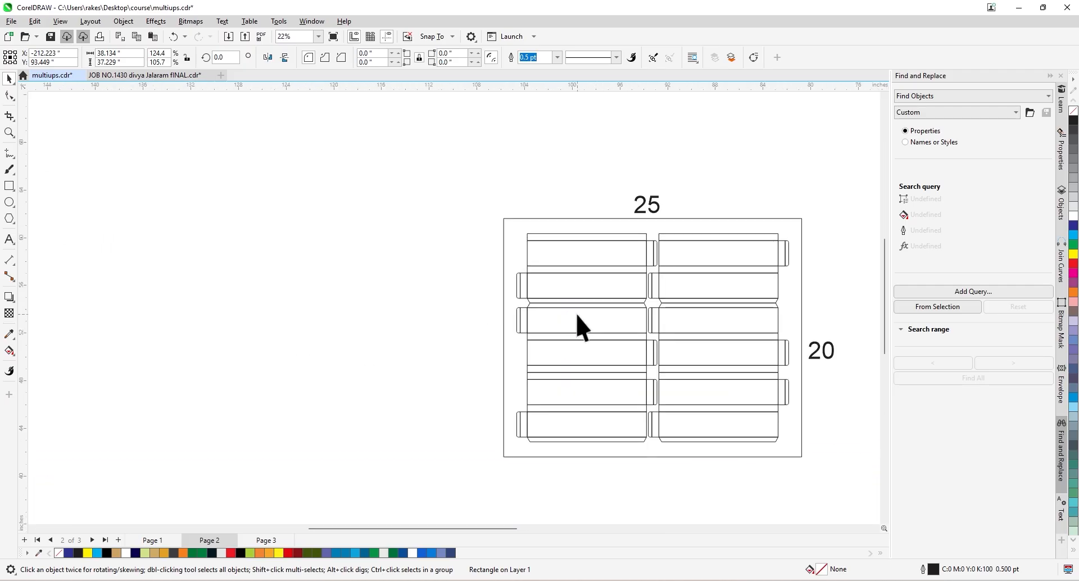
scroll(744, 373, "down", 4)
scroll(361, 266, "up", 3)
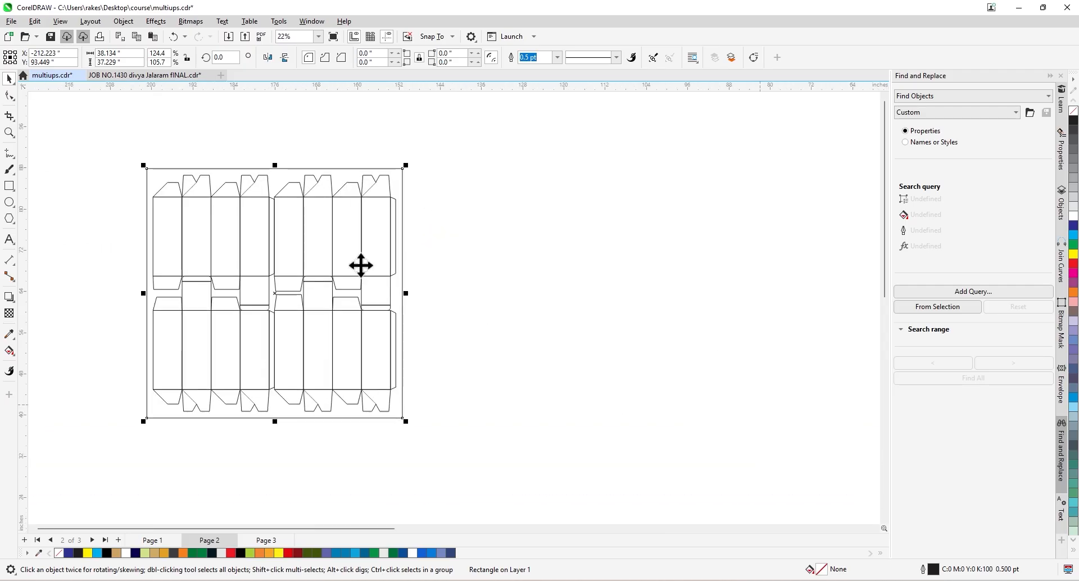
scroll(188, 262, "down", 2)
left_click_drag(351, 163, 132, 381)
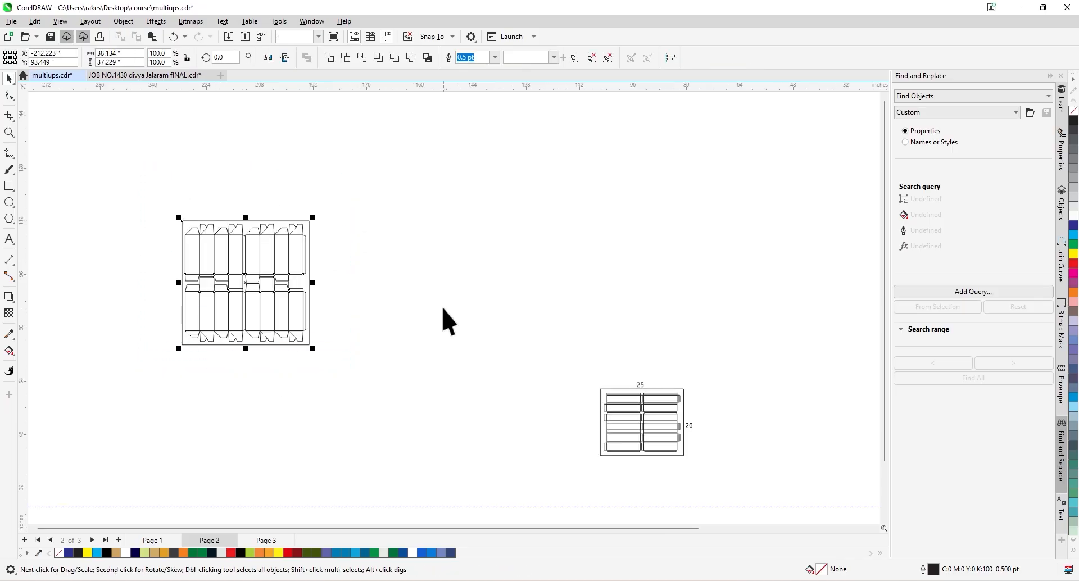
left_click(443, 308)
scroll(443, 308, "down", 2)
scroll(615, 405, "up", 5)
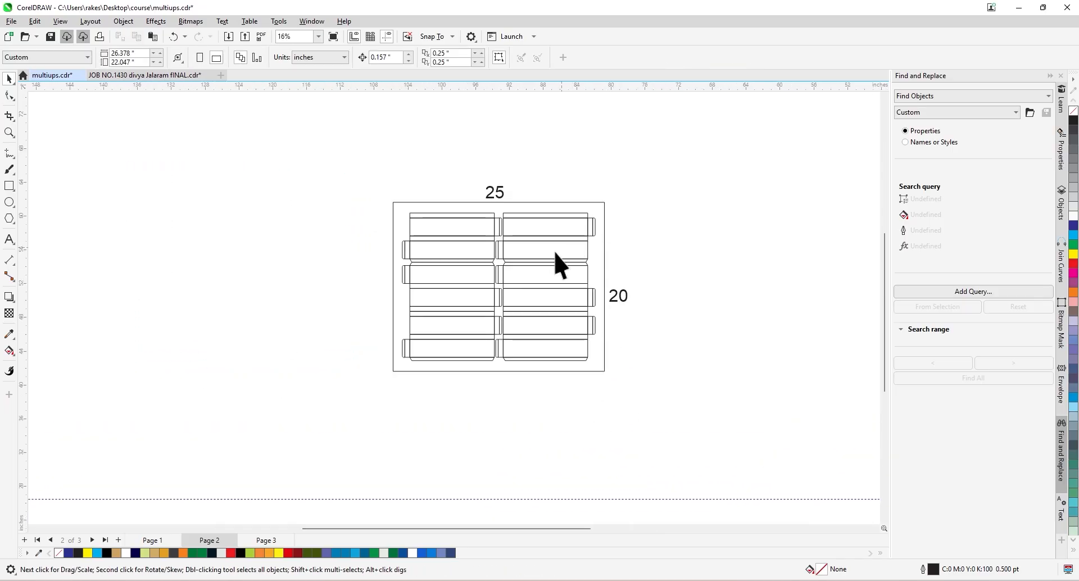
scroll(565, 262, "up", 1)
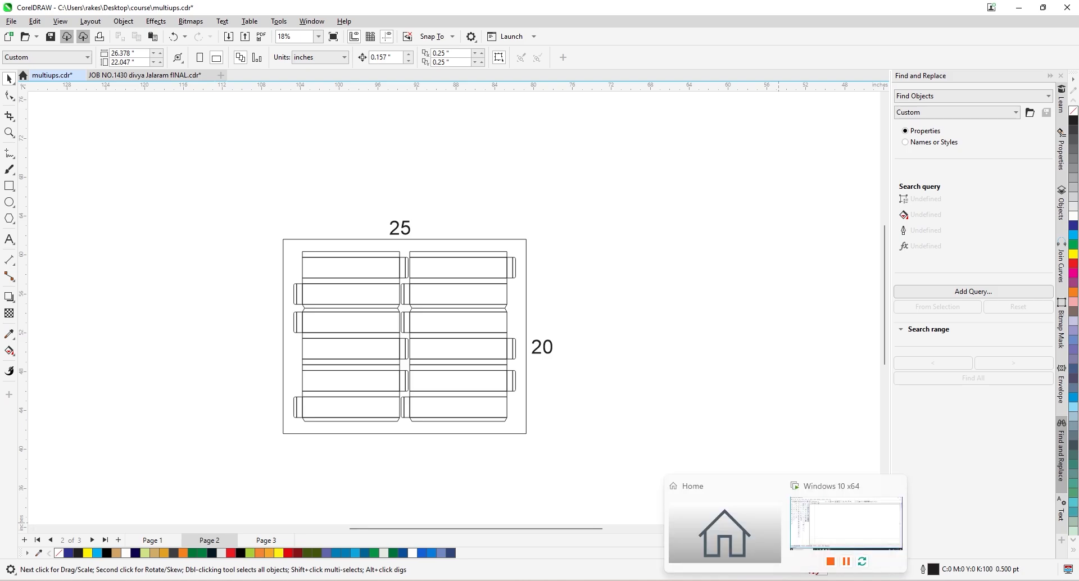
Switch to Esko ArtiosCAD in the VMware virtual machine.
left_click(851, 531)
left_click(507, 351)
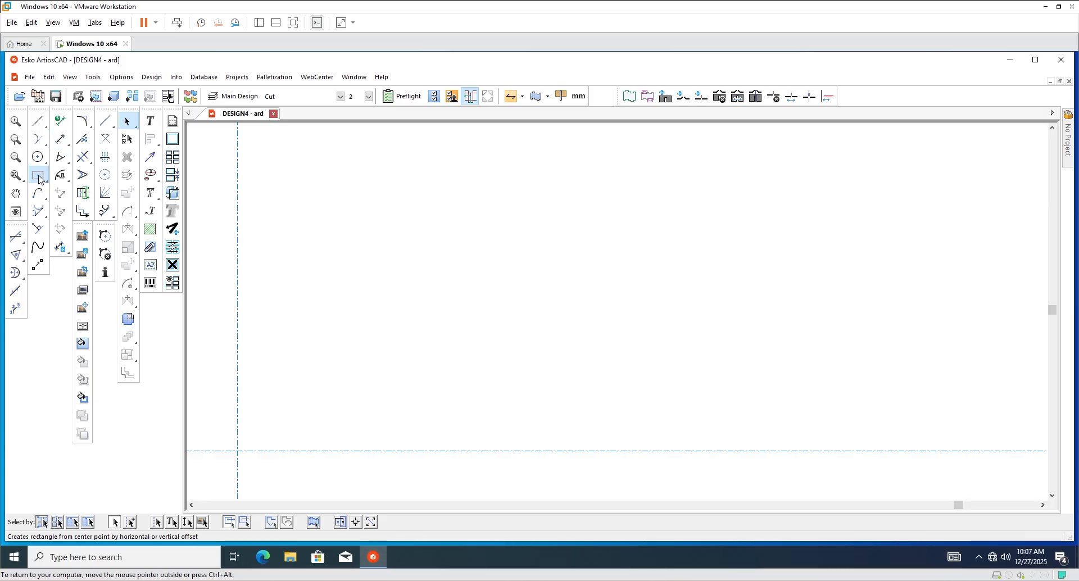
left_click_drag(38, 179, 60, 179)
scroll(419, 365, "down", 3)
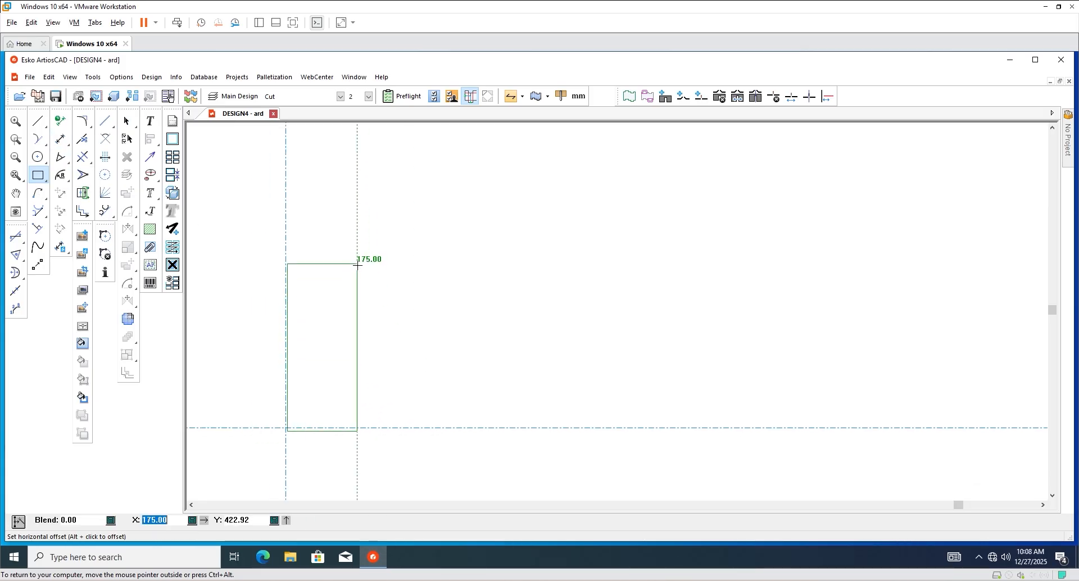
key("Escape")
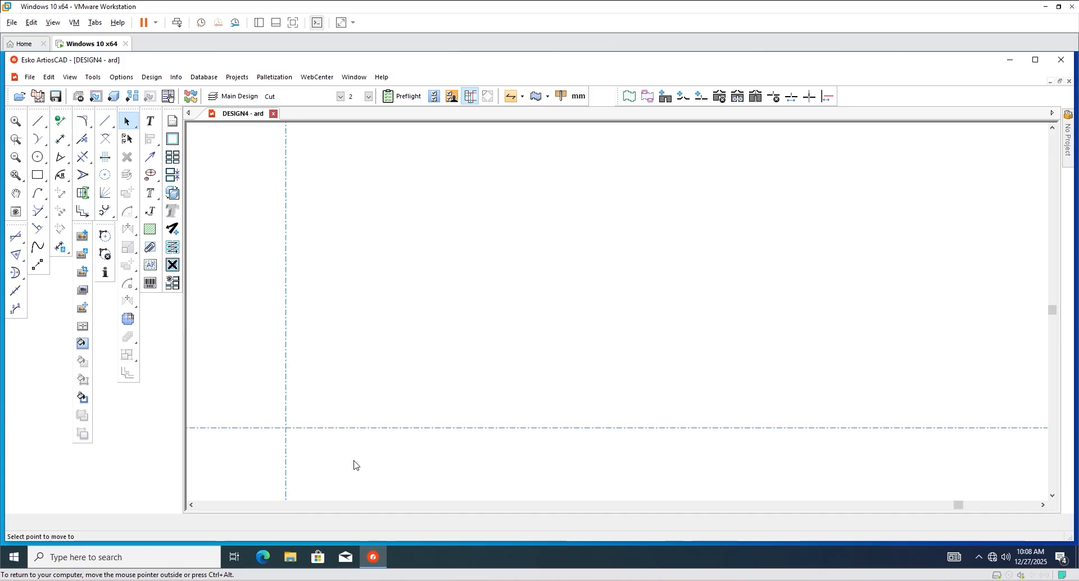
Set the current point at the crossing of the two construction lines and start a rectangle from it.
left_click(286, 428)
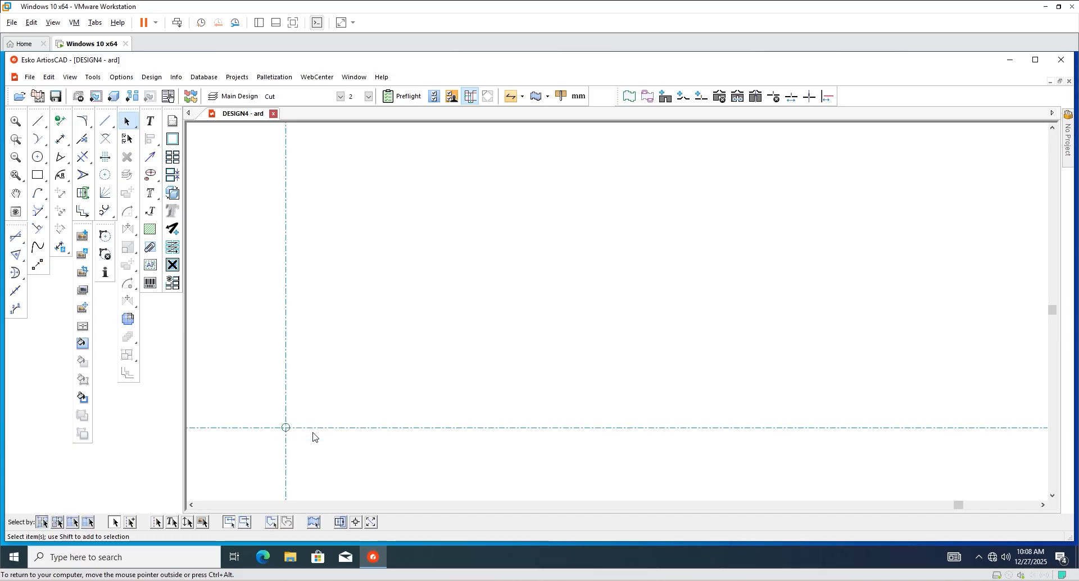
left_click(37, 175)
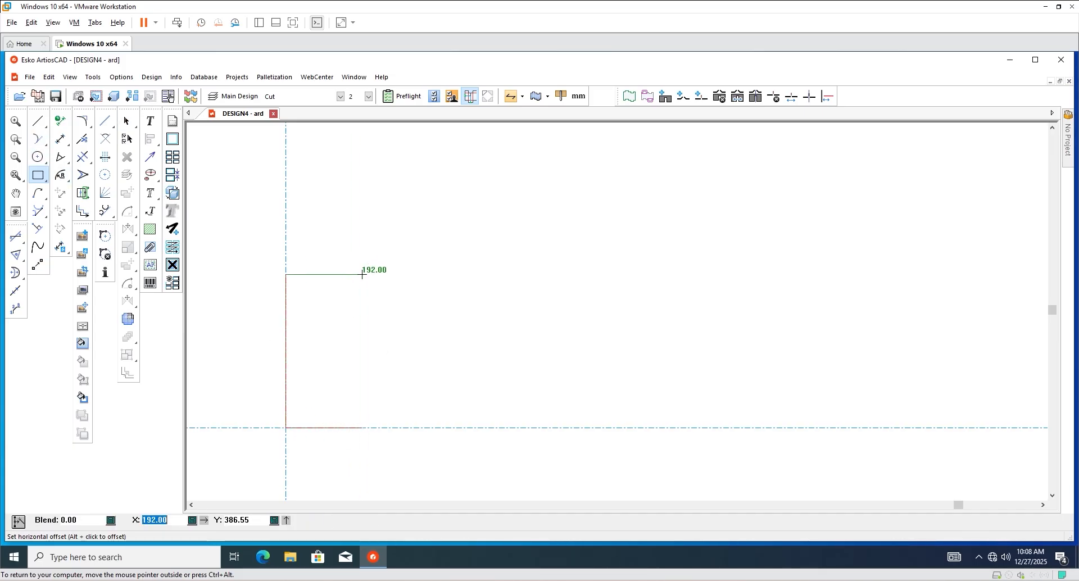
scroll(362, 273, "up", 3)
scroll(363, 274, "down", 3)
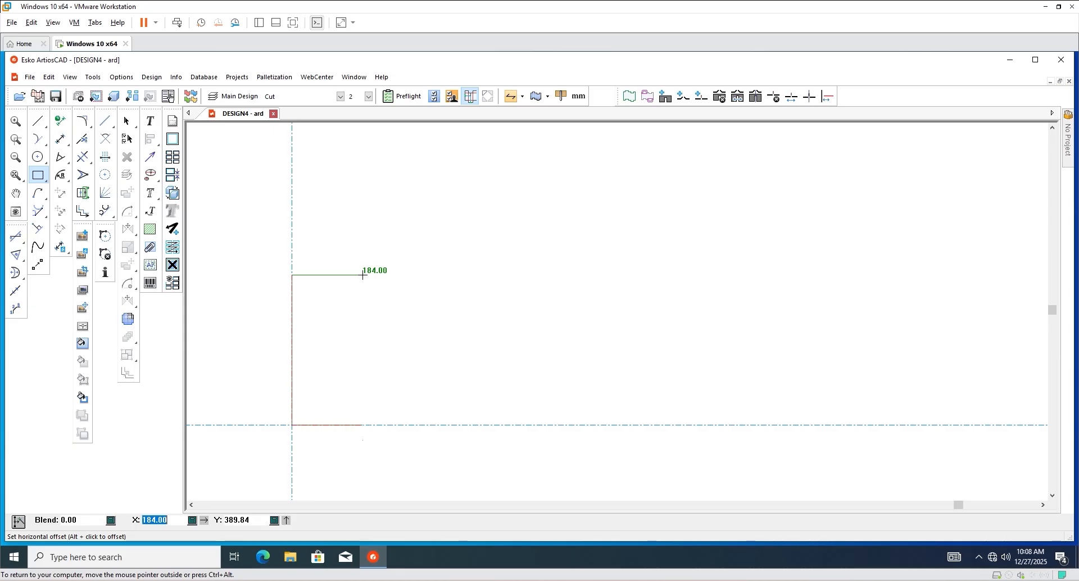
scroll(363, 275, "up", 1)
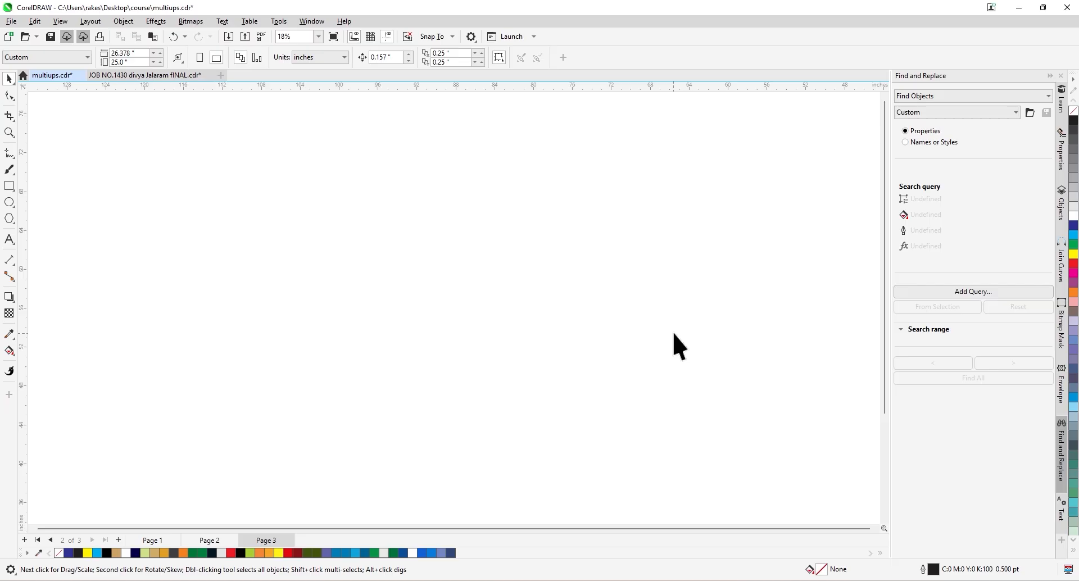
Look up the carton size noted above the artwork on page 3 in CorelDRAW and return to ArtiosCAD.
left_click(596, 381)
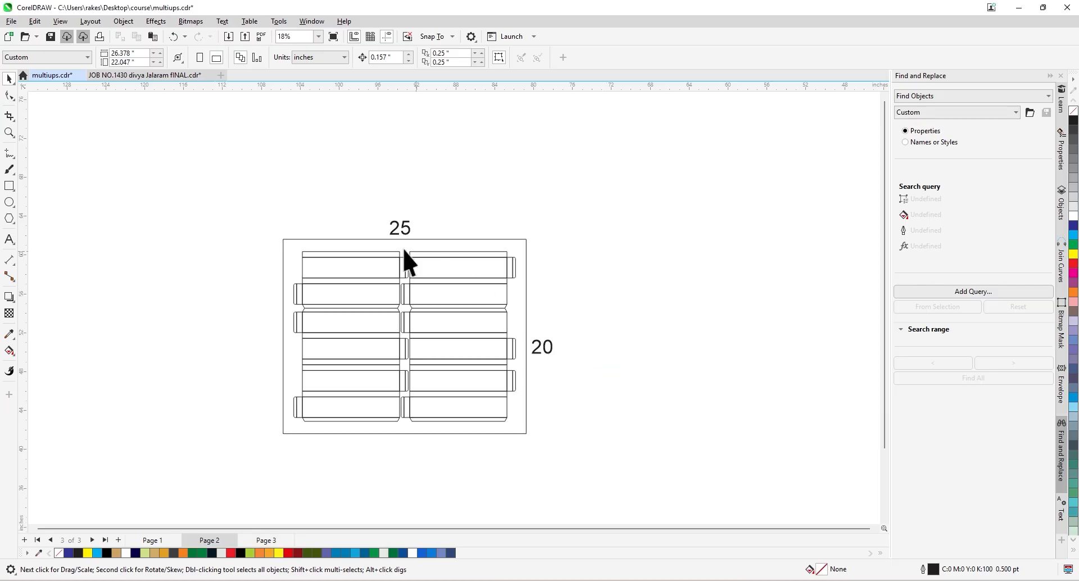
scroll(362, 338, "down", 5)
scroll(614, 428, "up", 2)
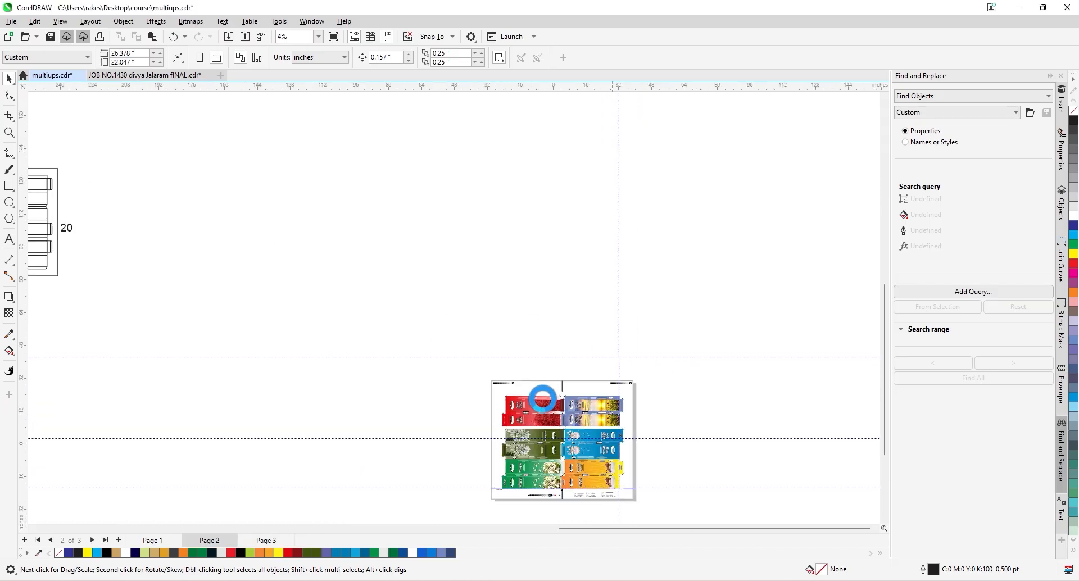
scroll(543, 397, "up", 2)
key("Page_Down")
scroll(536, 365, "up", 1)
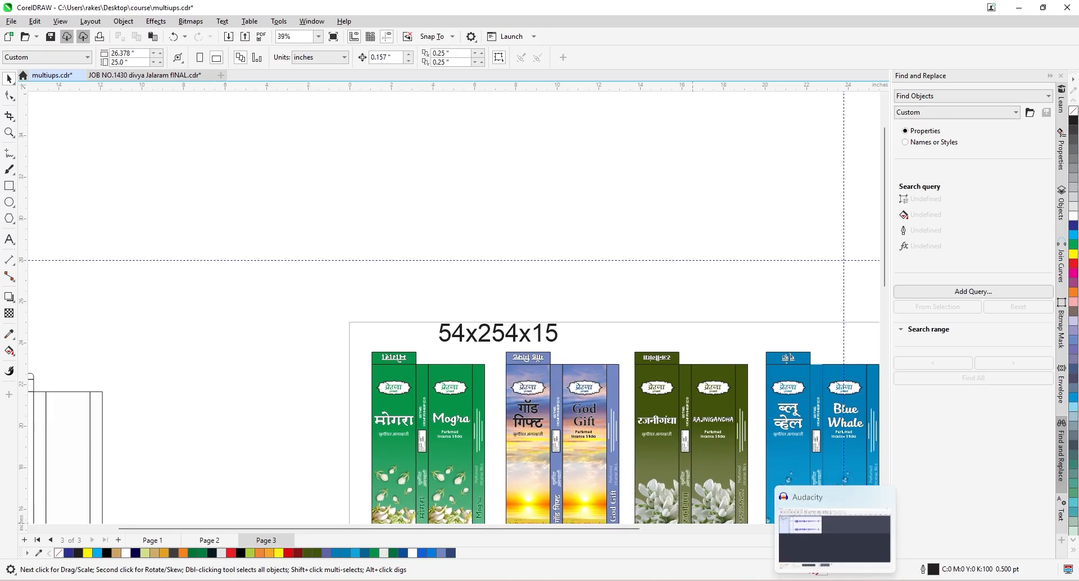
left_click(831, 531)
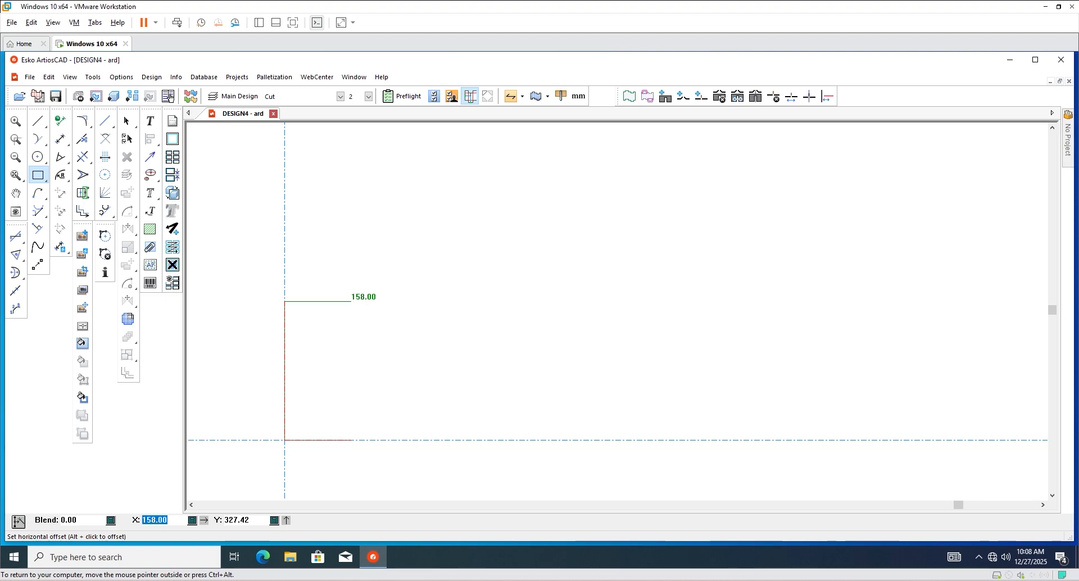
Try a rectangle 14 mm wide and 254 mm high from the construction-line crossing and undo it.
left_click(352, 301)
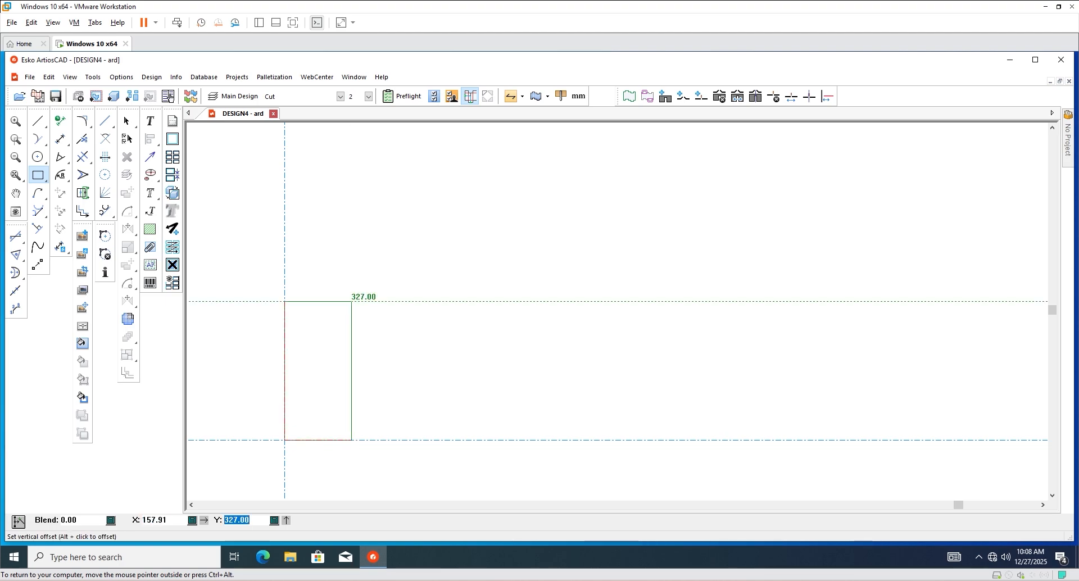
type("254")
key("Return")
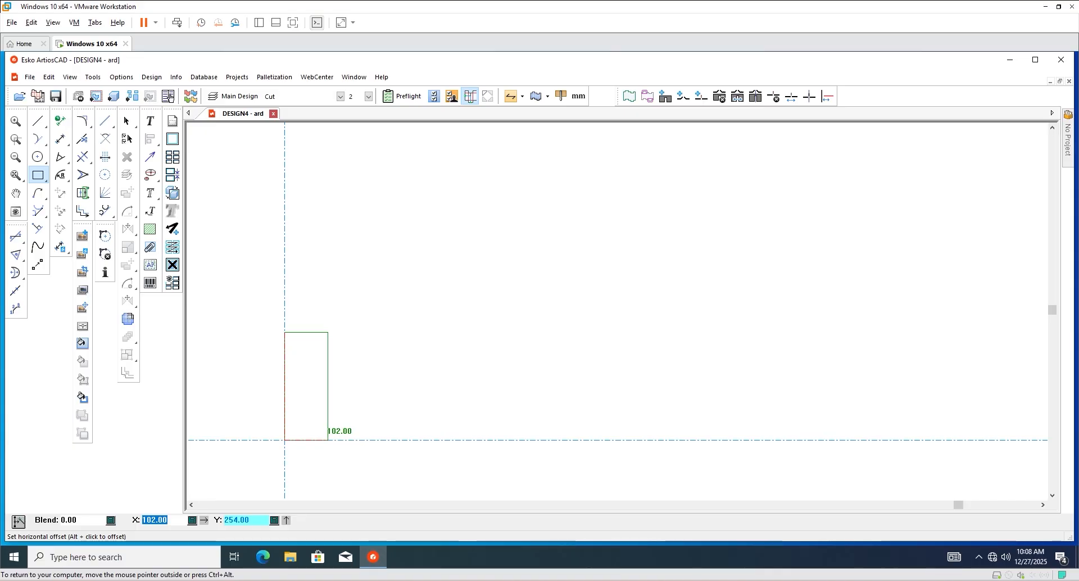
type("14")
key("Return")
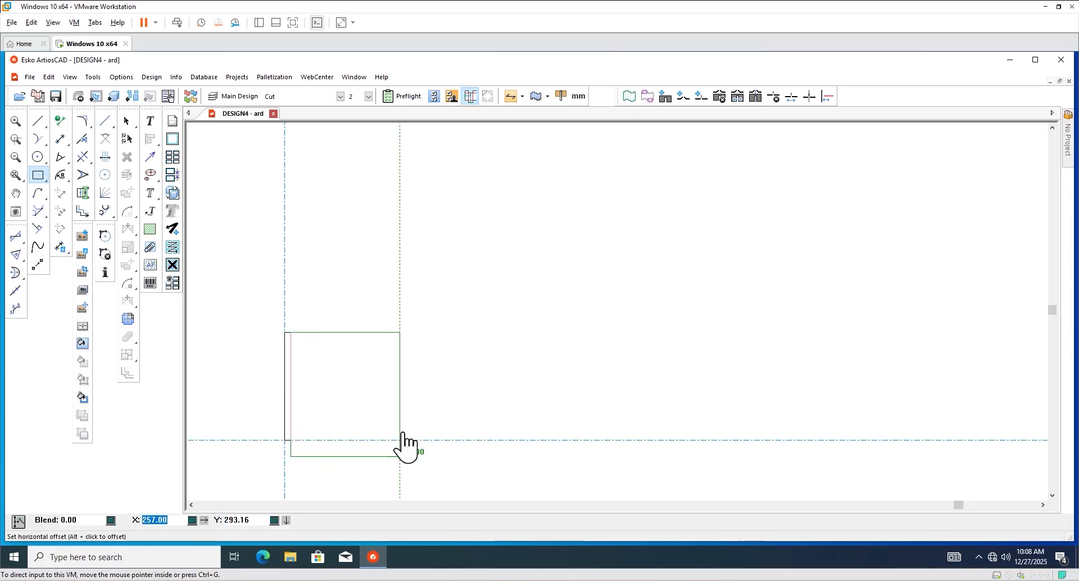
key("ctrl+z")
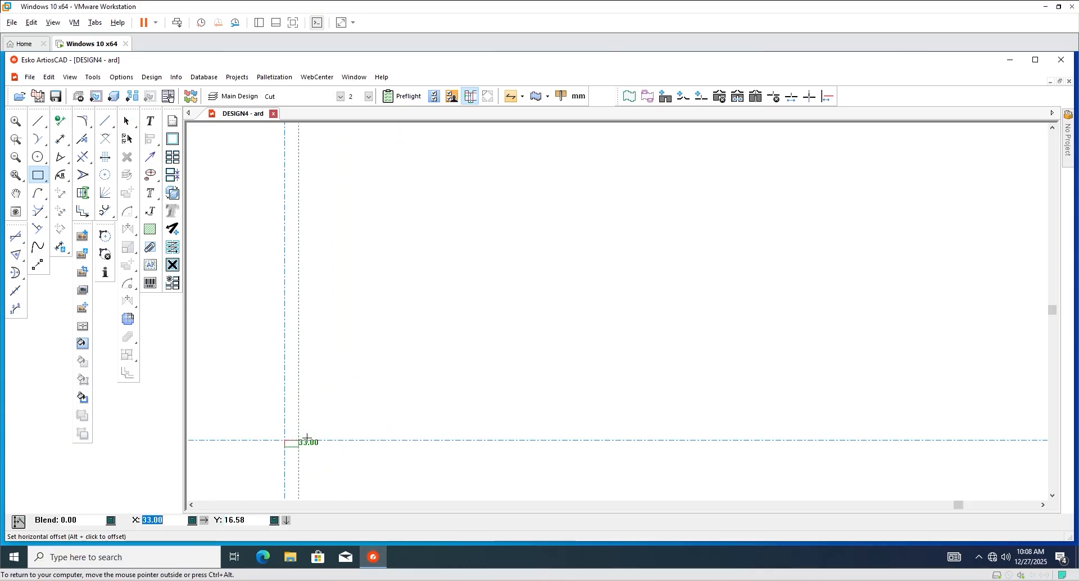
Draw the first carton panel from the construction-line crossing as a rectangle 54 mm wide and 254 mm high.
scroll(326, 327, "up", 1)
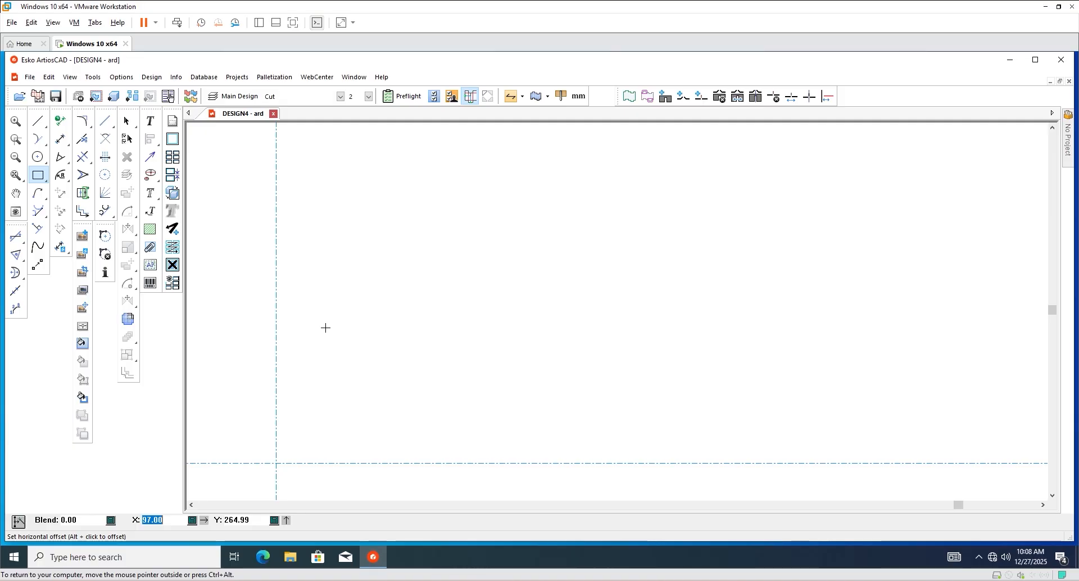
type("54")
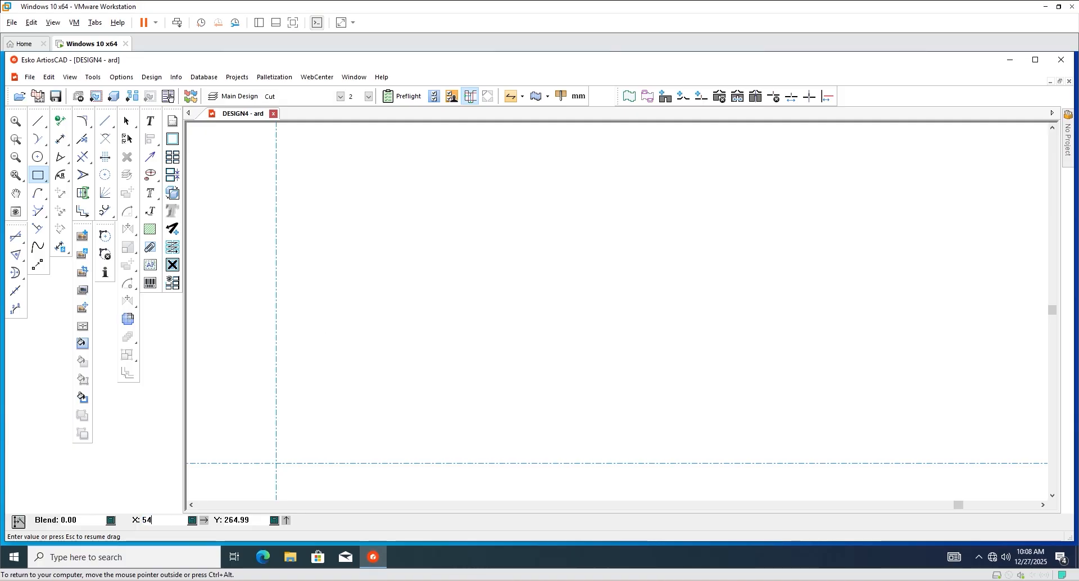
key("Return")
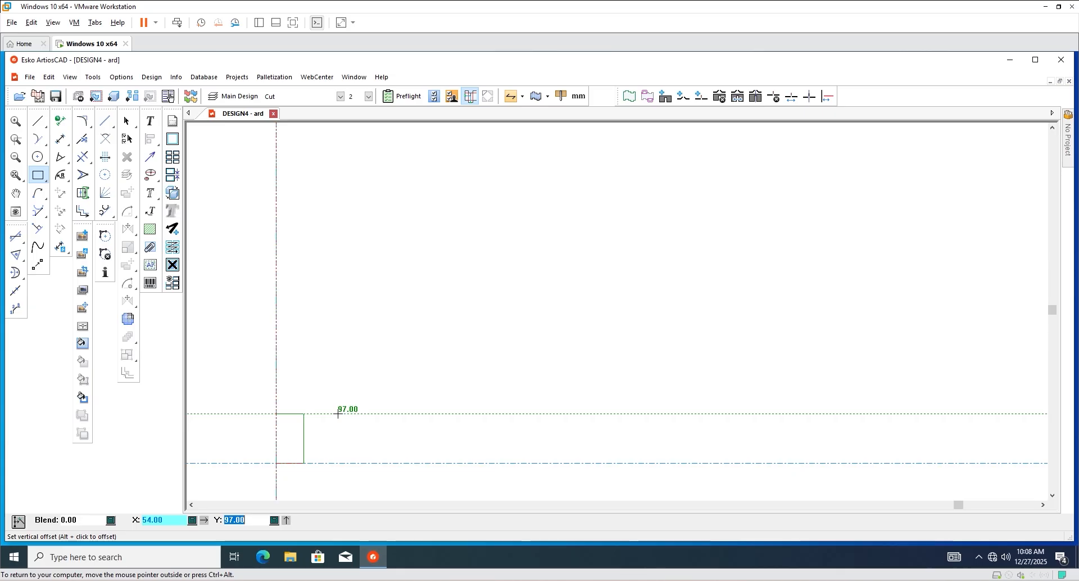
type("250")
key("Return")
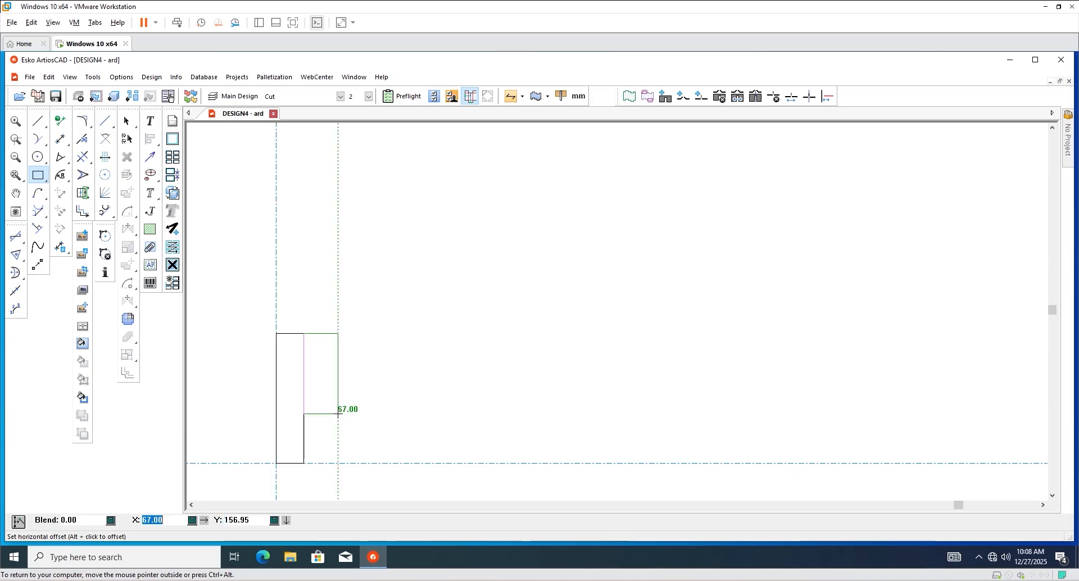
scroll(379, 478, "down", 3)
scroll(361, 477, "up", 3)
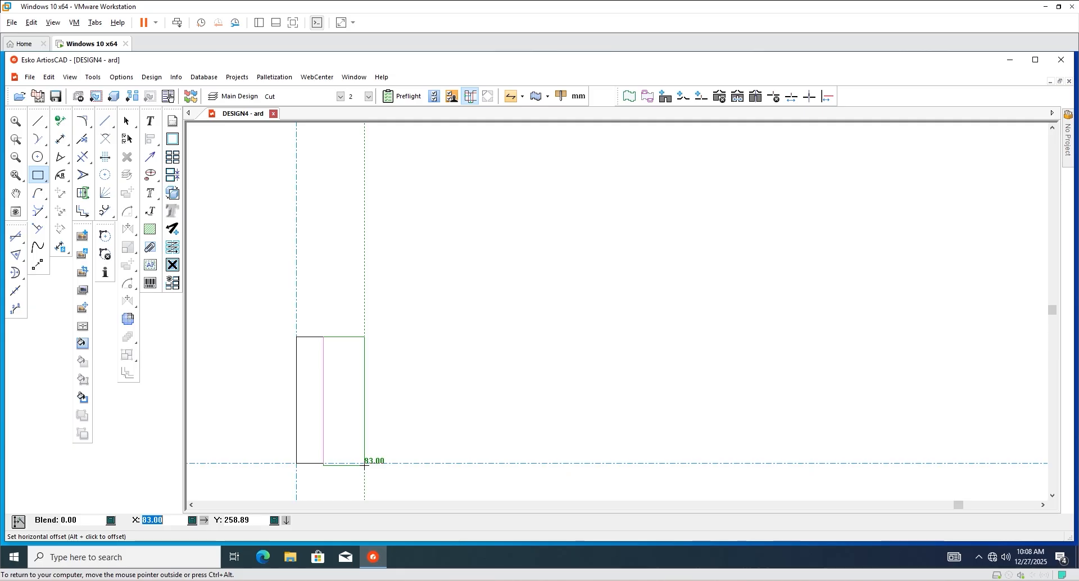
Draw the side panel beside the first panel as a rectangle 15 mm wide and 254 mm high.
type("15")
key("Return")
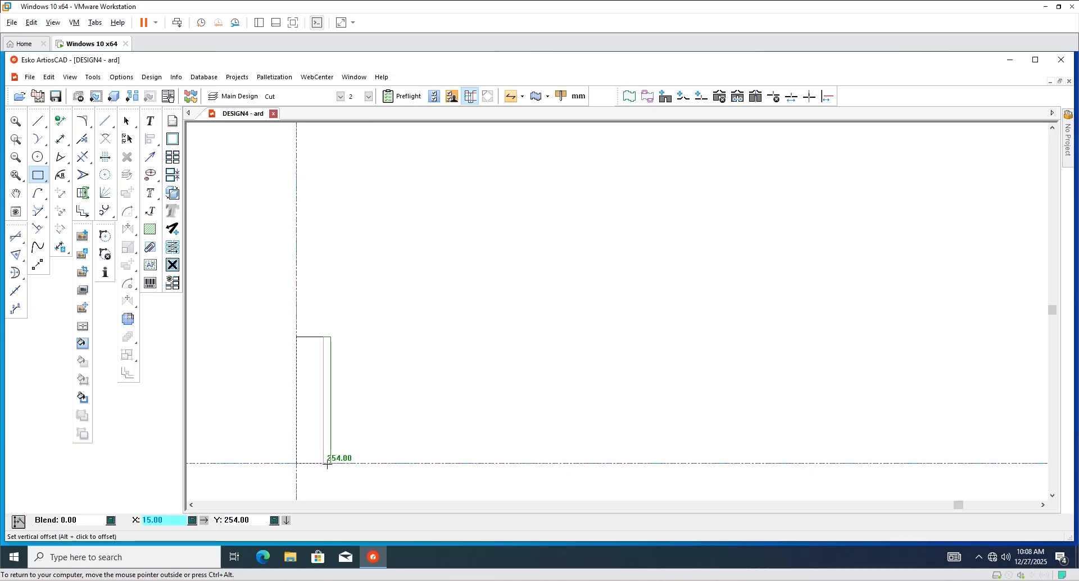
left_click(327, 464)
scroll(292, 490, "up", 6)
left_click(129, 122)
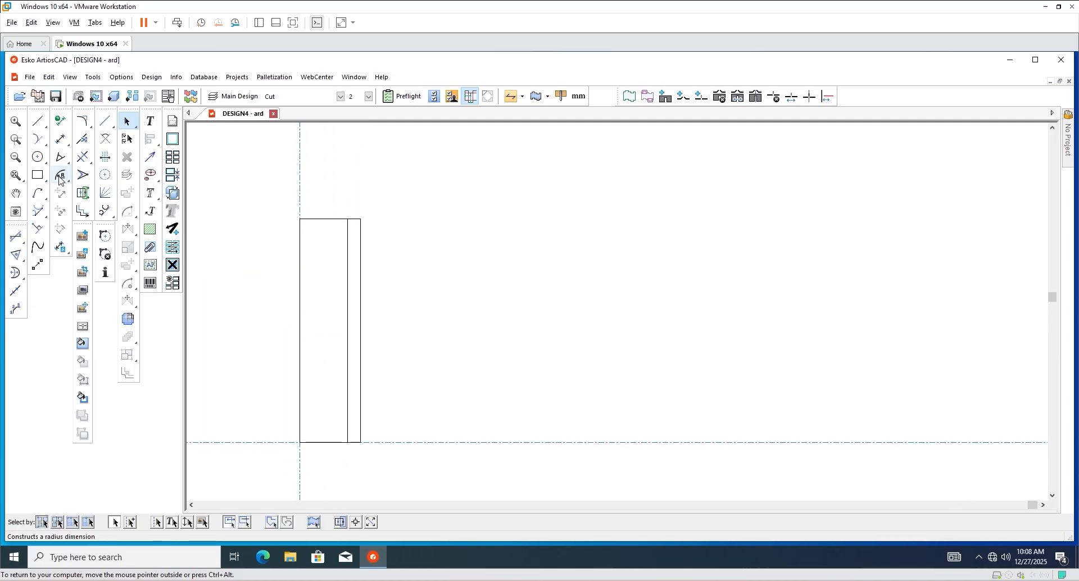
Add a second main panel from the side panel's outer edge, taking its 54 mm width from the first panel's top line.
left_click_drag(39, 177, 98, 177)
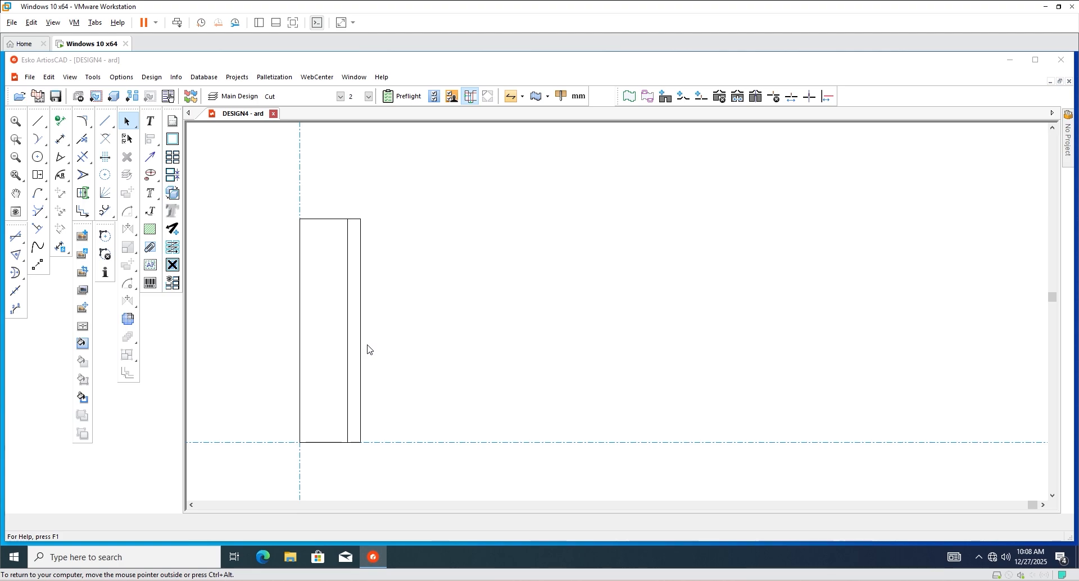
left_click(361, 343)
right_click(431, 346)
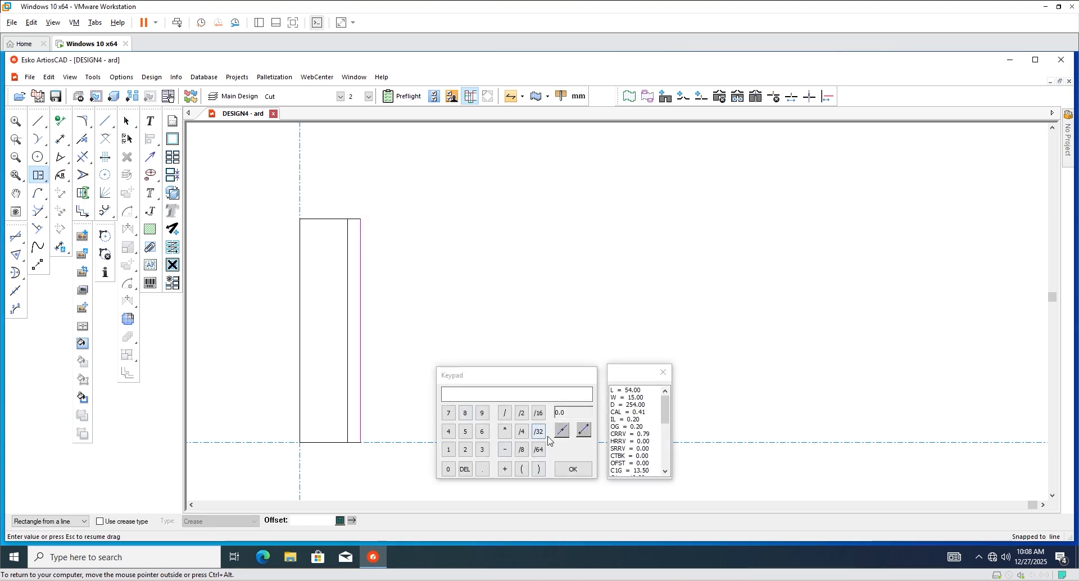
left_click(320, 219)
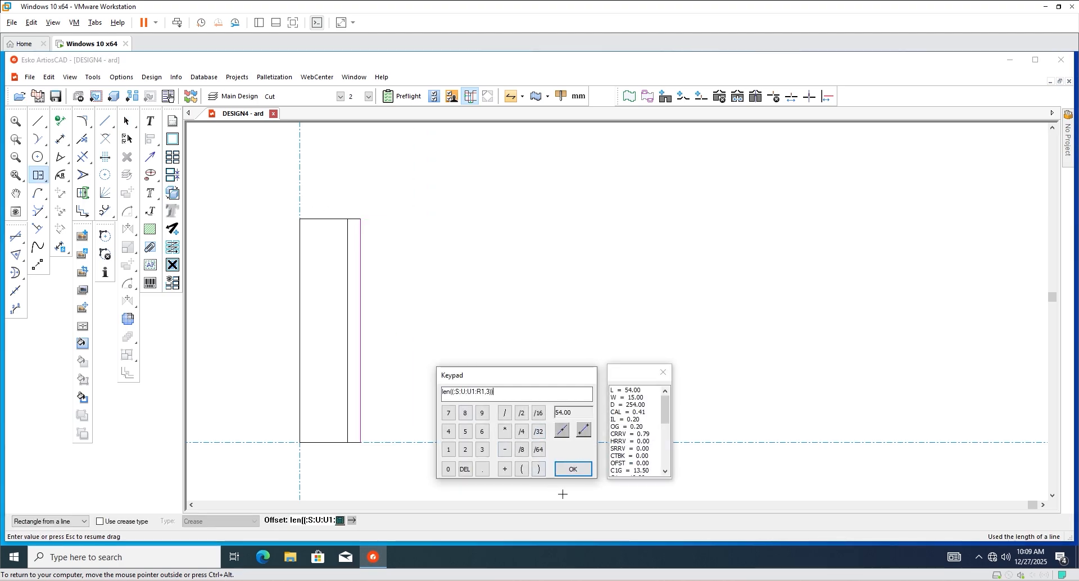
left_click(572, 469)
Add a second side panel from the new main panel's outer edge, using the first side panel's top line length as offset.
left_click(409, 340)
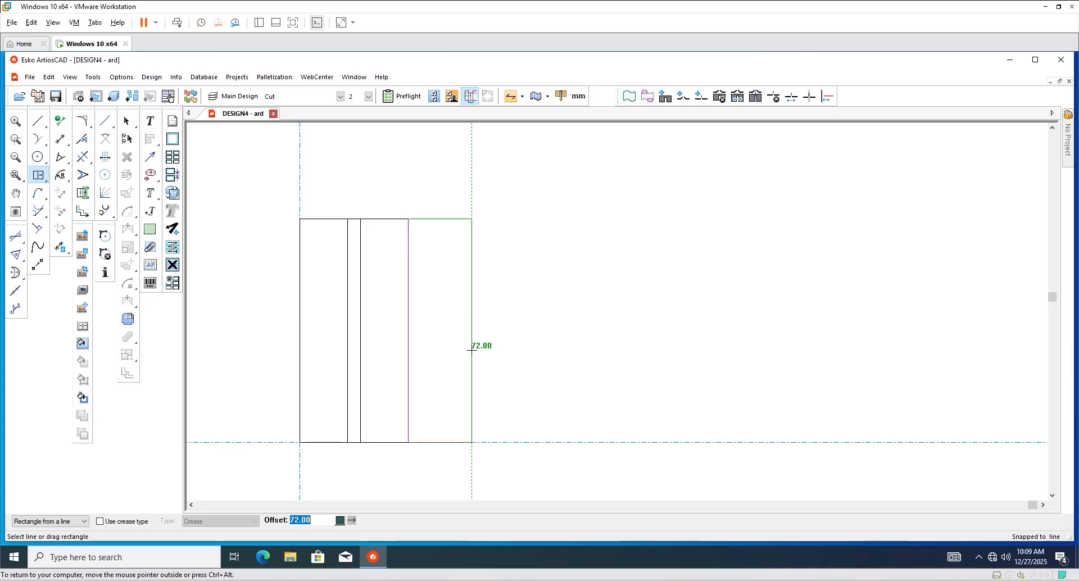
right_click(474, 345)
left_click(344, 217)
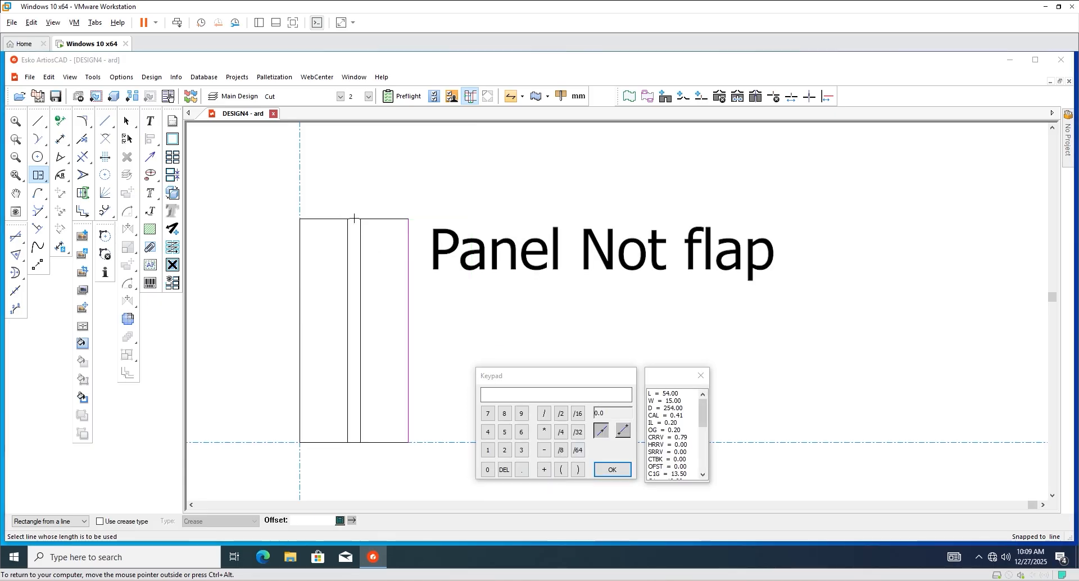
left_click(612, 470)
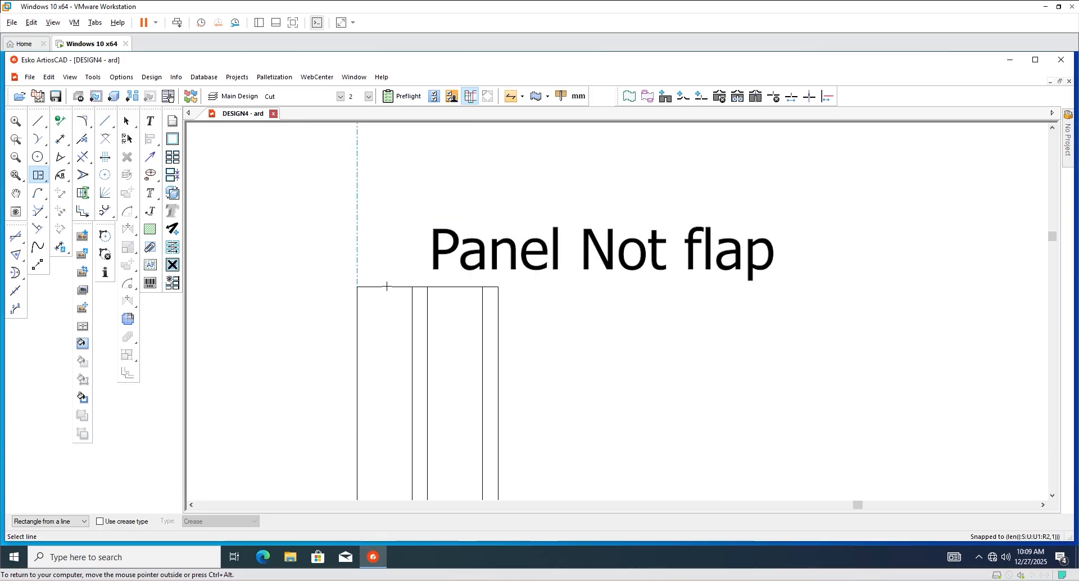
Add a closure panel above the first main panel, taking its 15 mm depth from the side panel's top line.
left_click(387, 287)
right_click(543, 352)
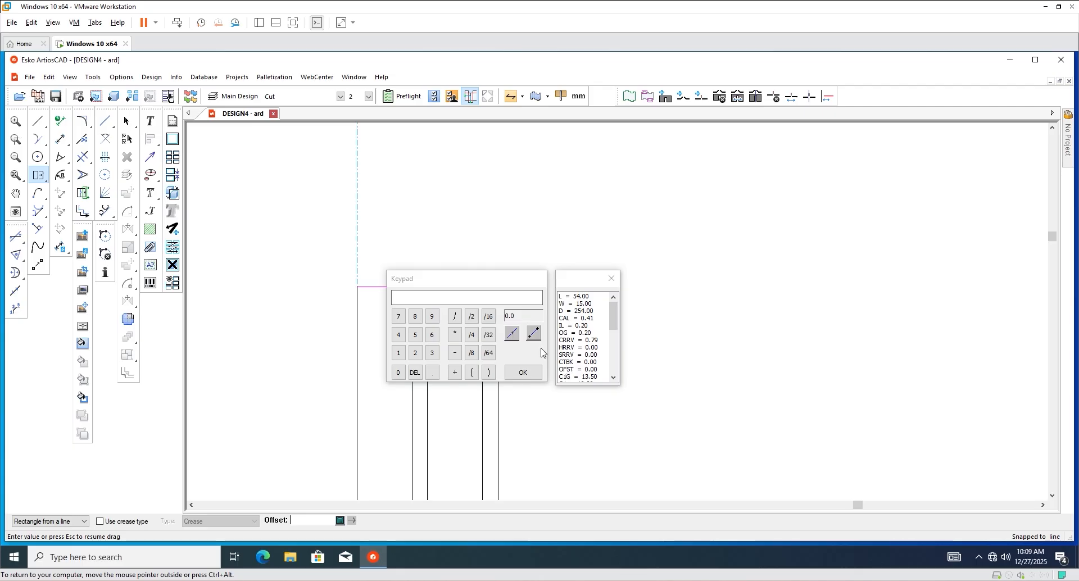
left_click_drag(457, 278, 629, 304)
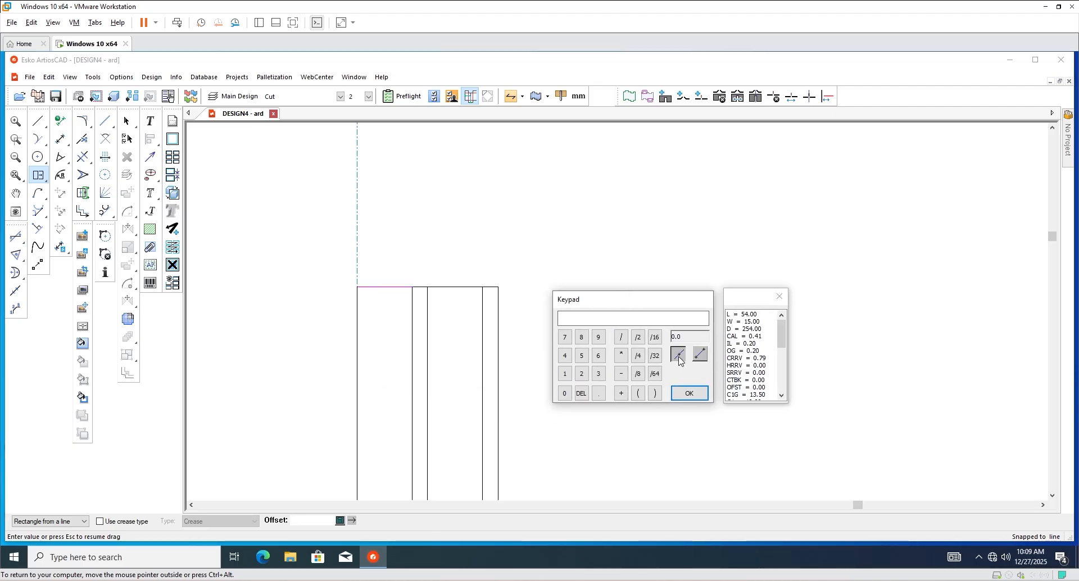
left_click(423, 288)
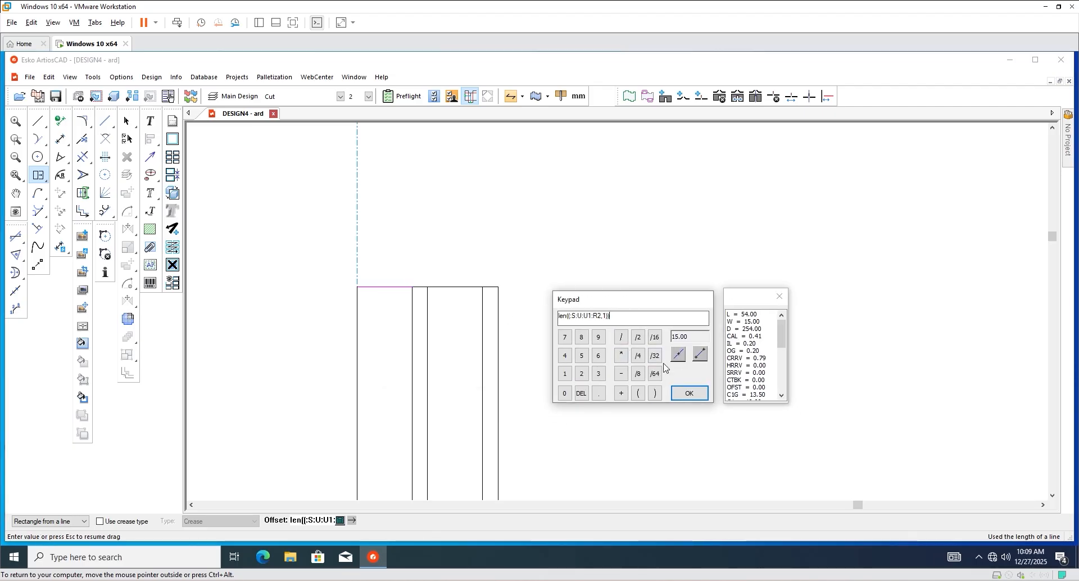
left_click(690, 393)
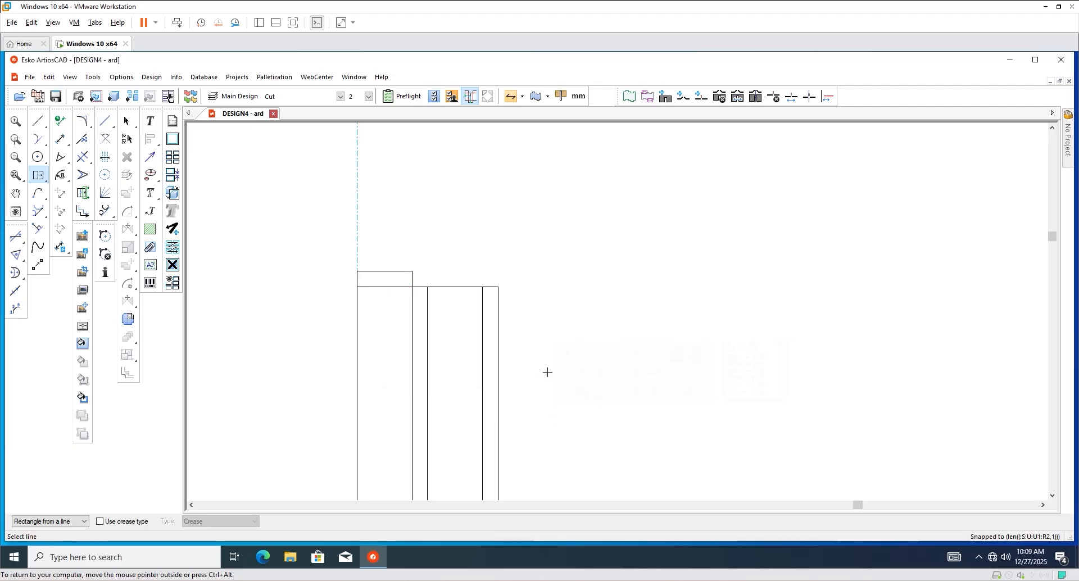
Add a 10 mm tuck flap above the top closure panel.
left_click(397, 273)
left_click(392, 258)
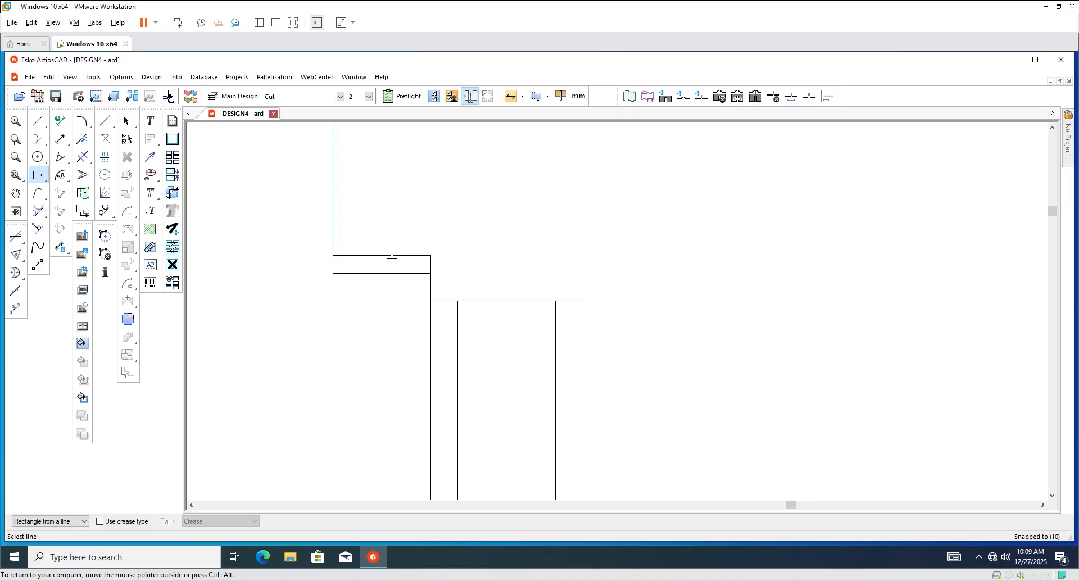
scroll(314, 261, "up", 2)
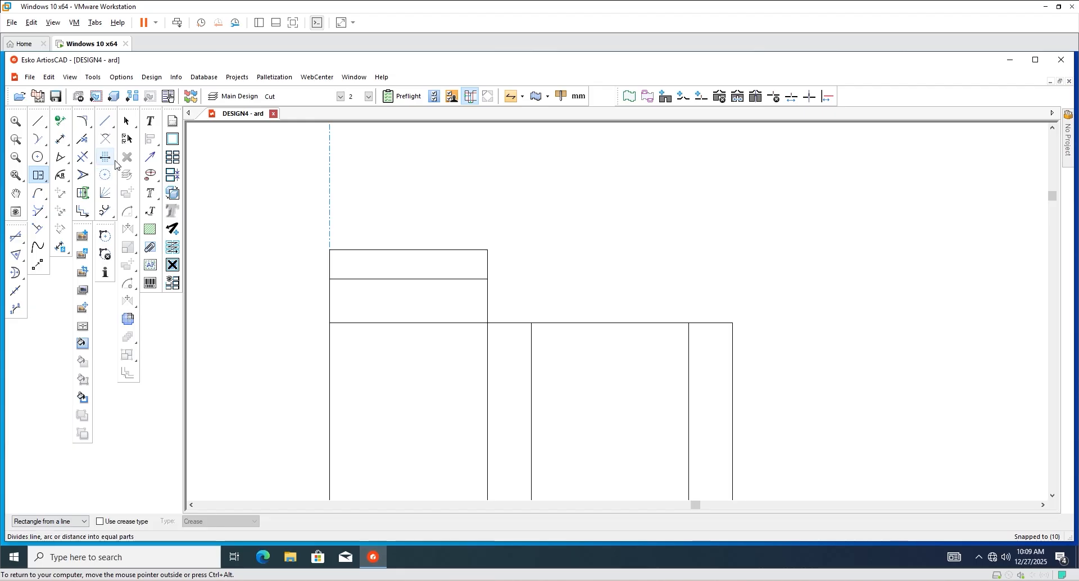
Round both outer corners of the top tuck flap with a 5 mm blend.
left_click(82, 121)
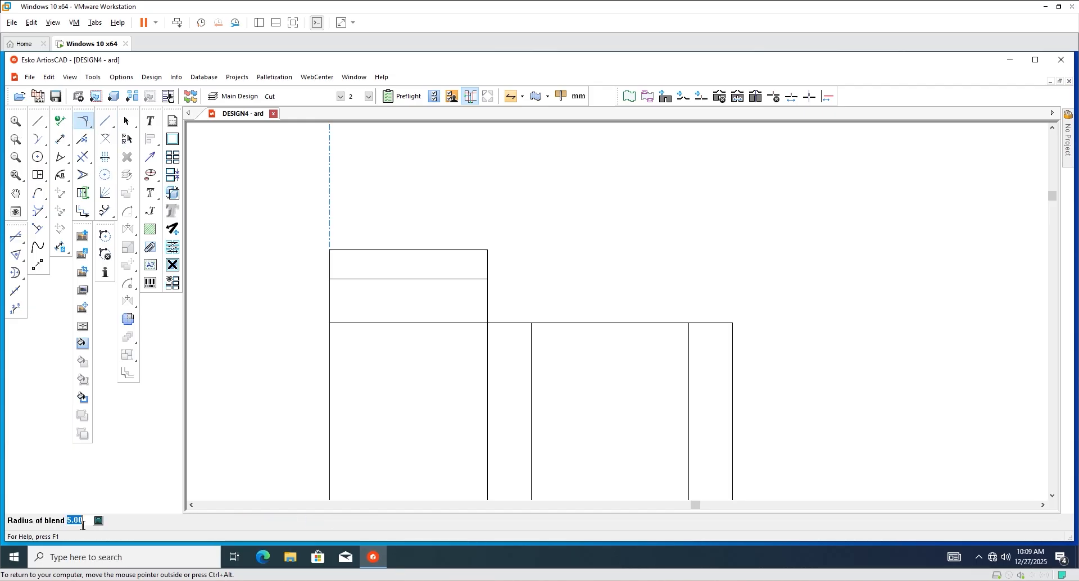
scroll(263, 310, "up", 1)
left_click(372, 231)
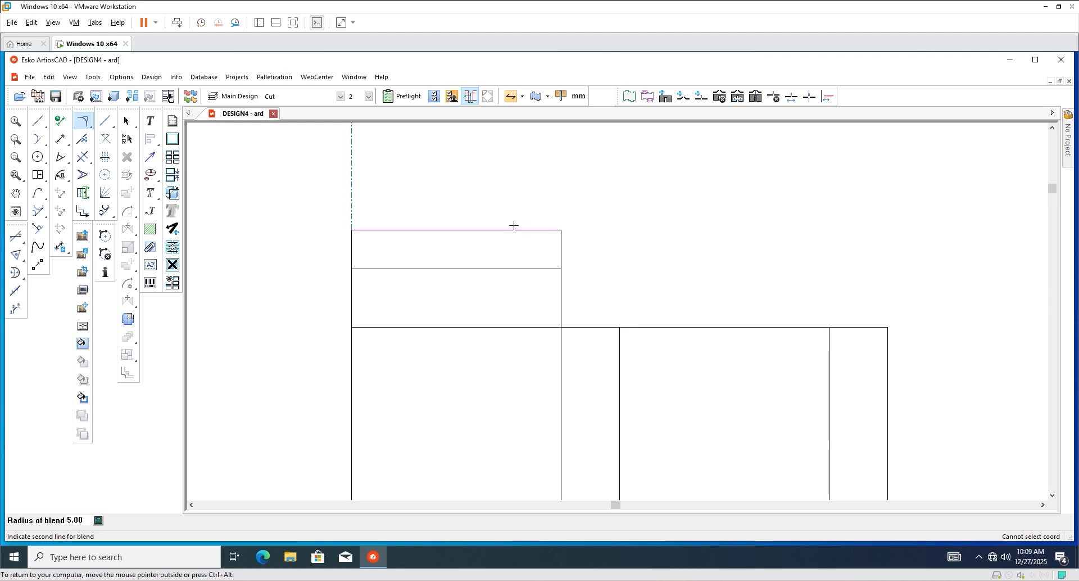
left_click(351, 246)
left_click(517, 230)
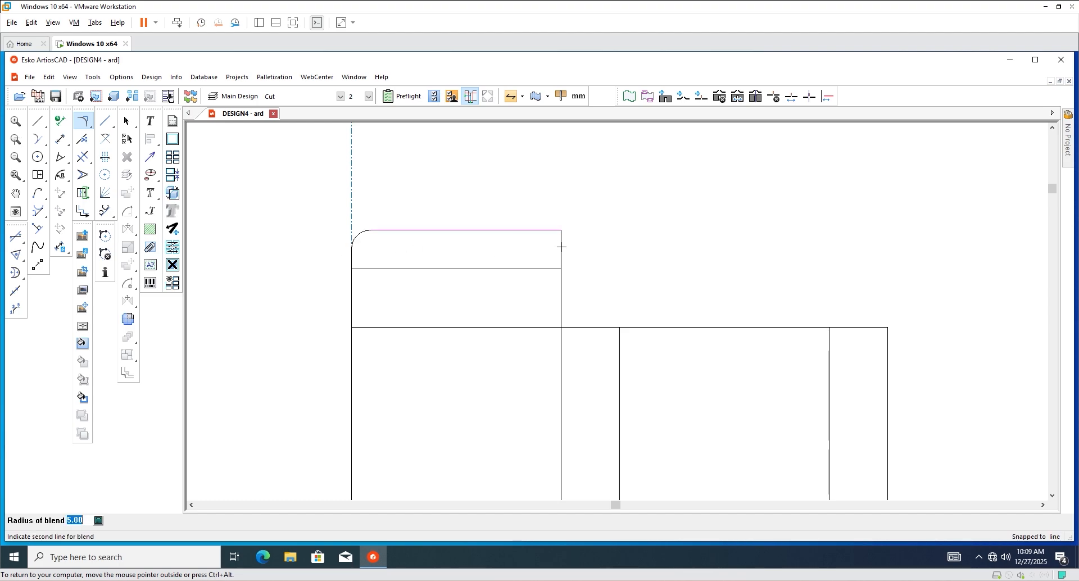
left_click(560, 245)
scroll(458, 294, "down", 2)
left_click(127, 121)
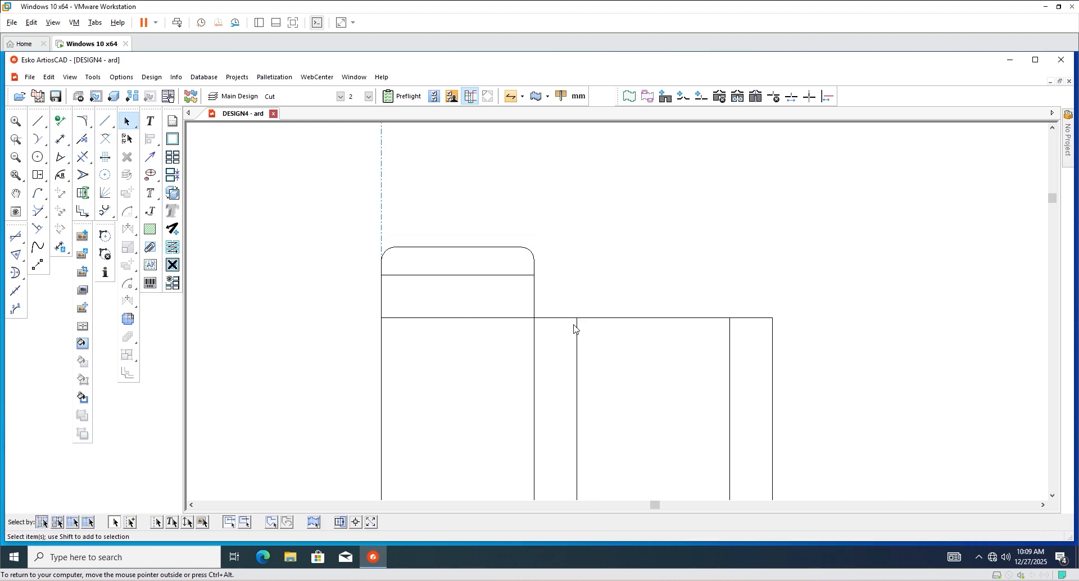
Add a 7.5 mm dust flap above the first side panel, reaching half the closure panel's depth.
left_click(37, 175)
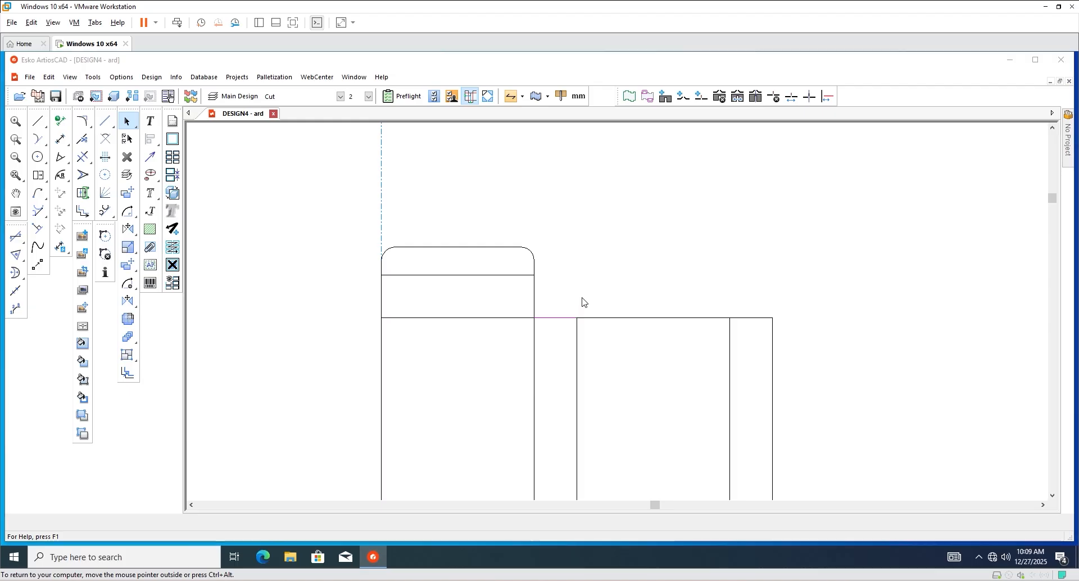
left_click(548, 318)
scroll(547, 298, "up", 1)
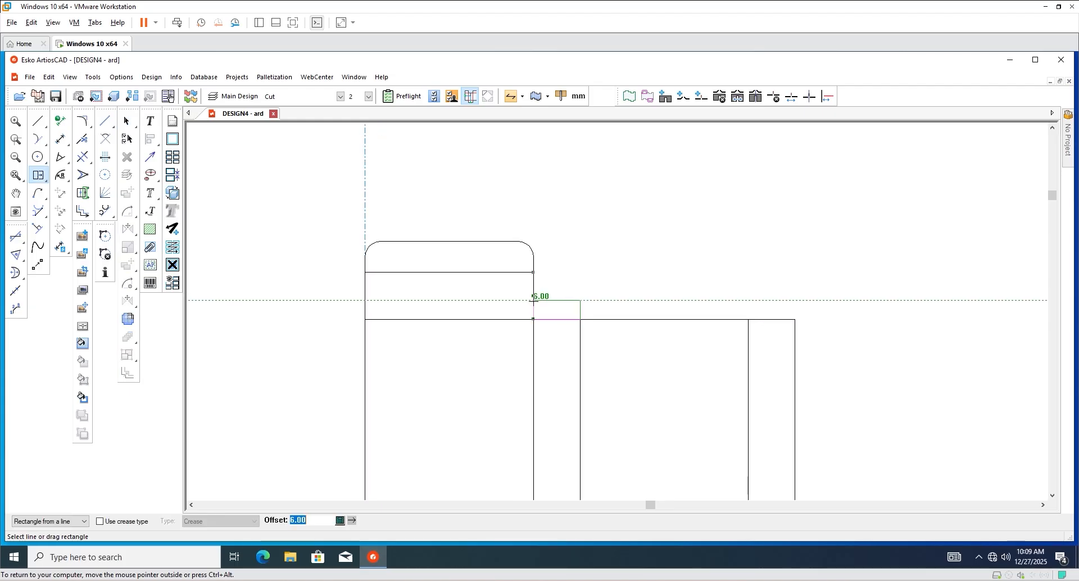
left_click(533, 295)
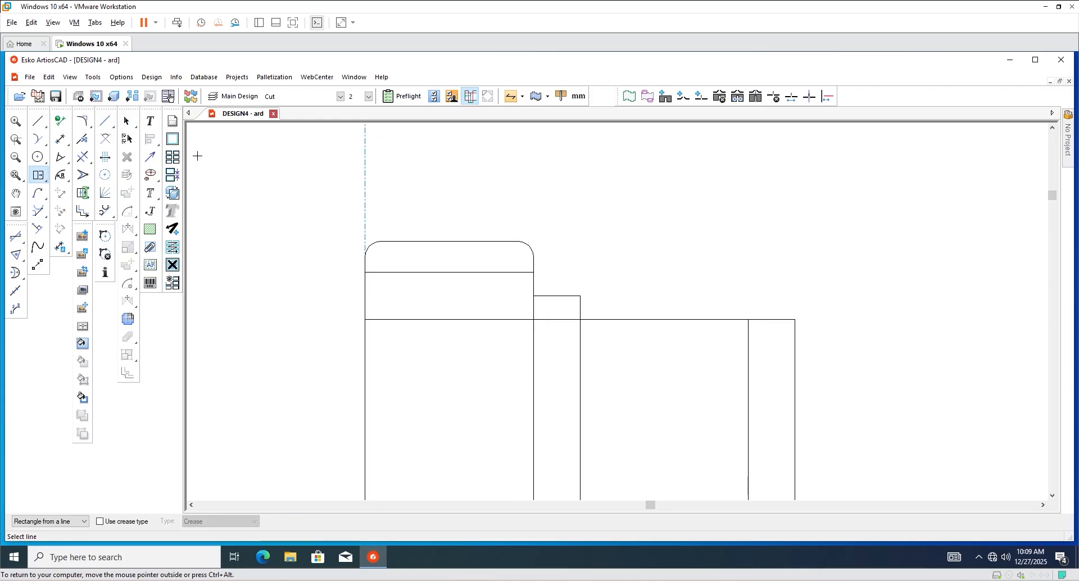
left_click(126, 121)
scroll(508, 285, "up", 1)
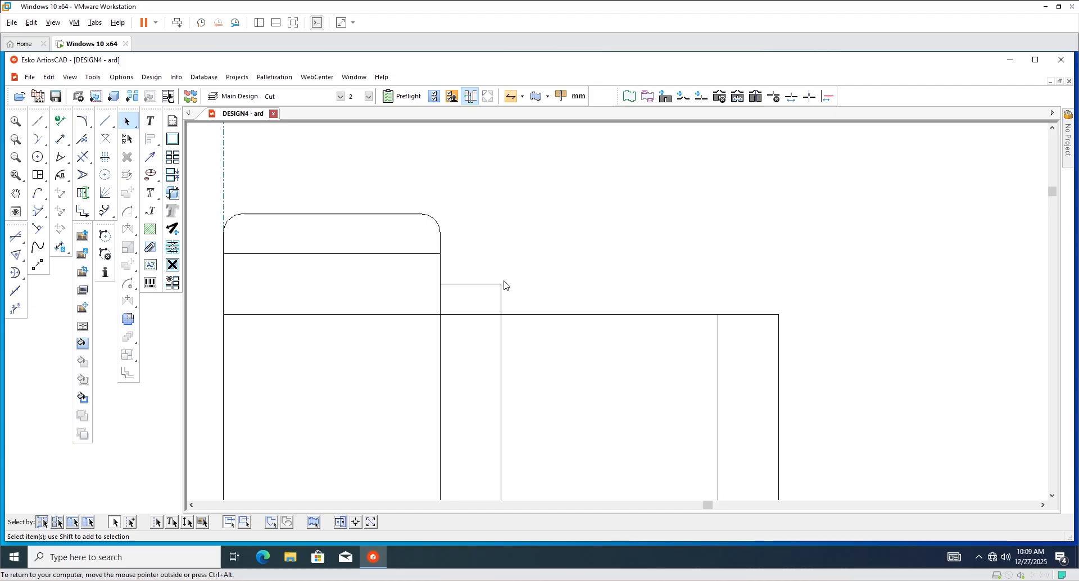
scroll(541, 253, "down", 3)
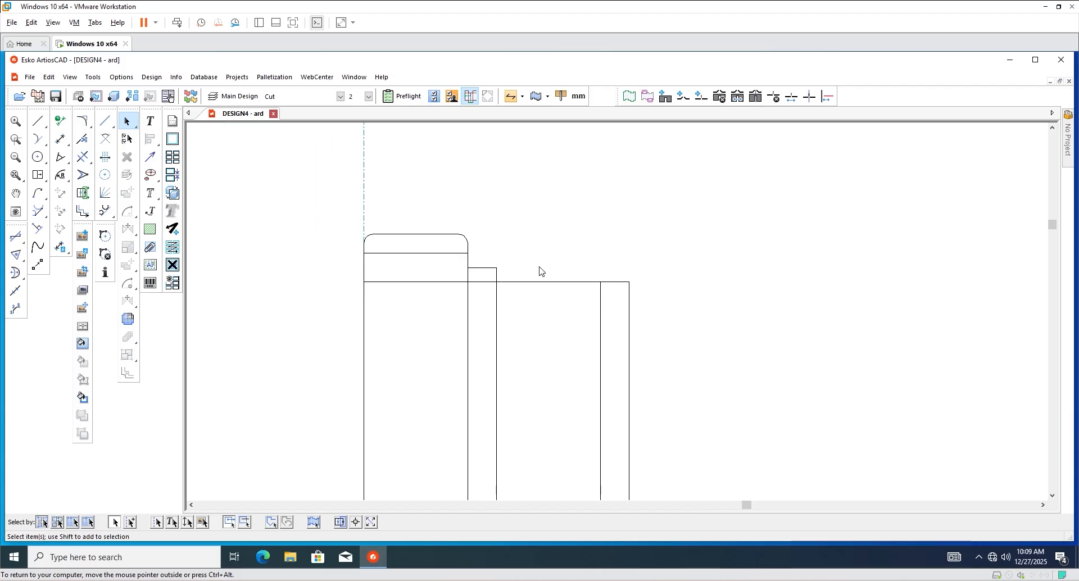
Add a matching 7.5 mm dust flap above the second side panel, aligned with the first dust flap.
scroll(621, 270, "up", 1)
left_click(37, 175)
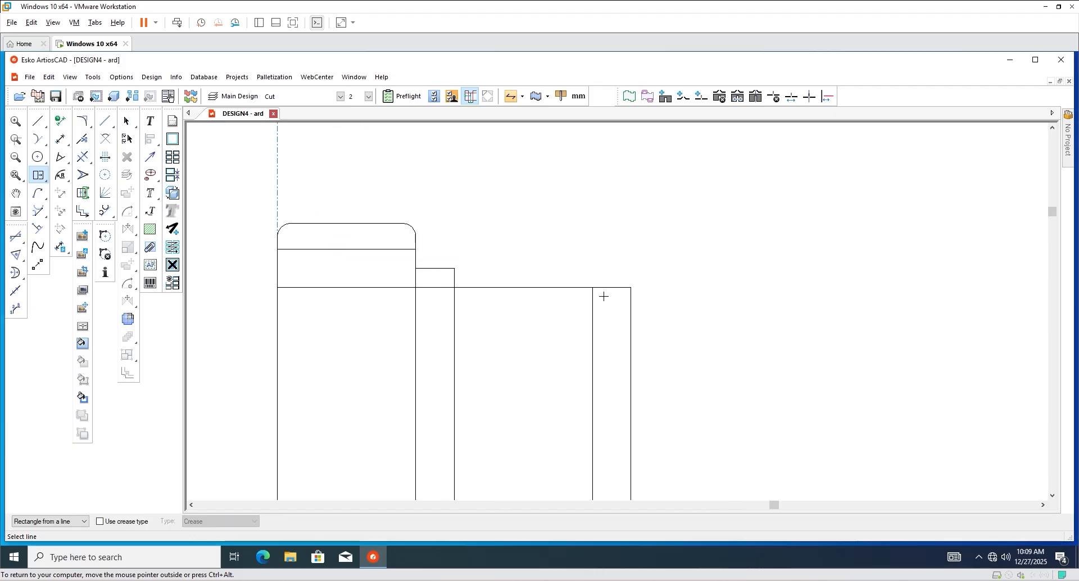
left_click(603, 286)
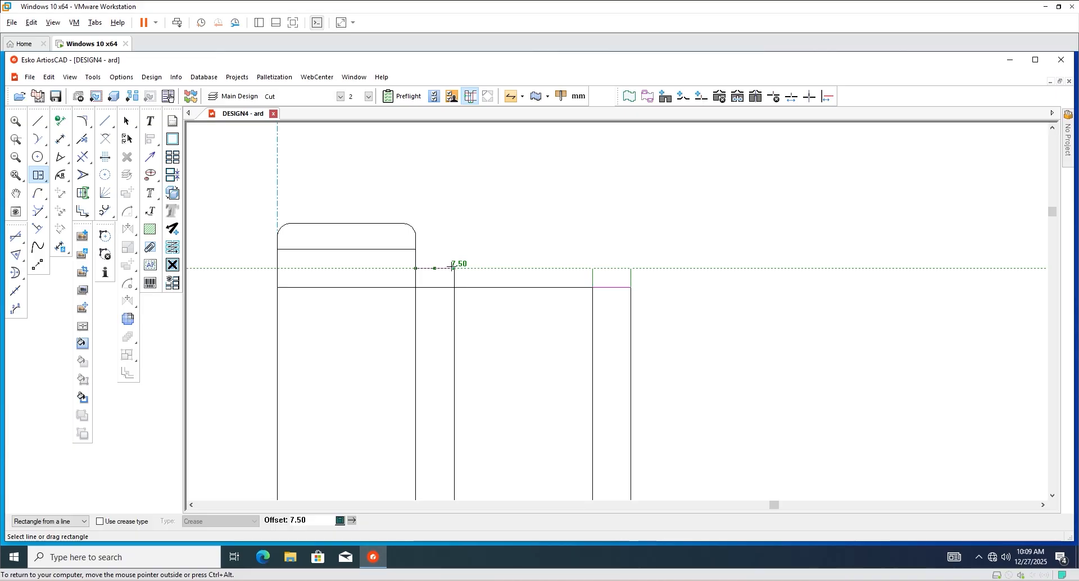
left_click(457, 262)
scroll(510, 247, "down", 2)
scroll(510, 248, "down", 1)
left_click(127, 120)
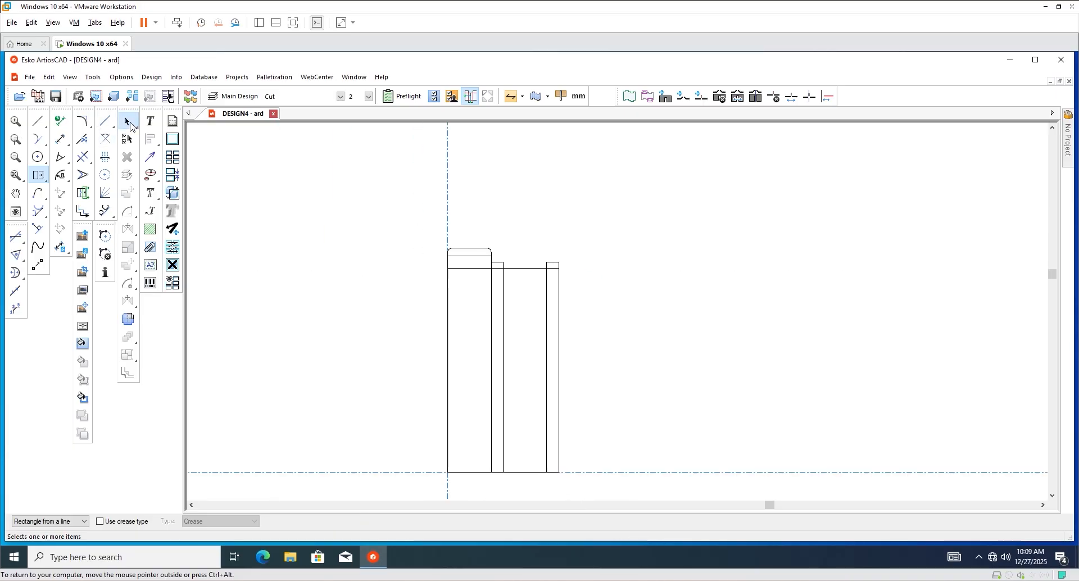
Add a closure panel below the second main panel, as deep as the side panels are wide.
scroll(464, 416, "down", 1)
scroll(464, 415, "up", 2)
left_click(37, 175)
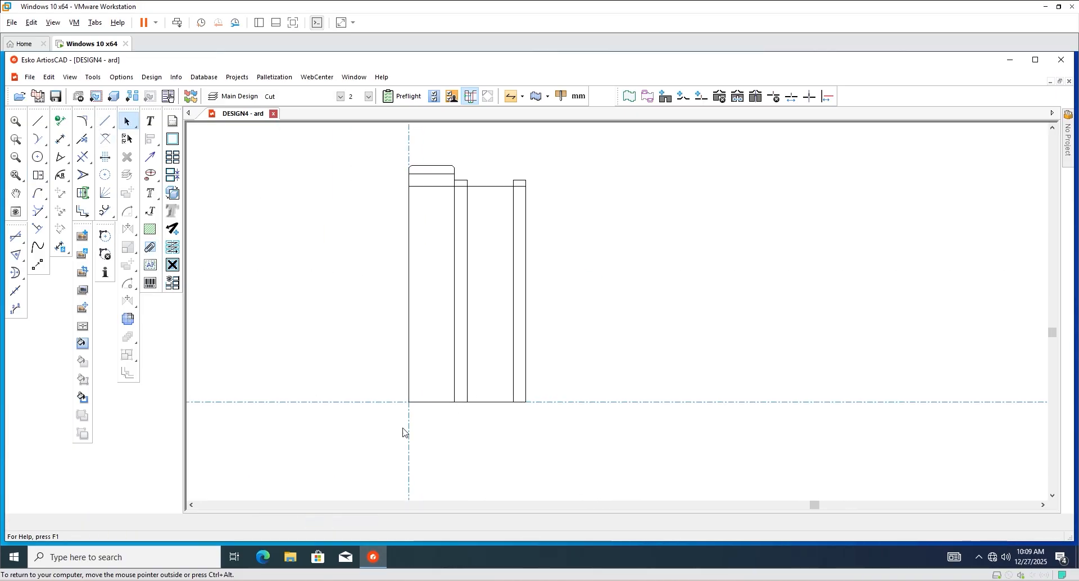
scroll(405, 433, "up", 1)
left_click(497, 387)
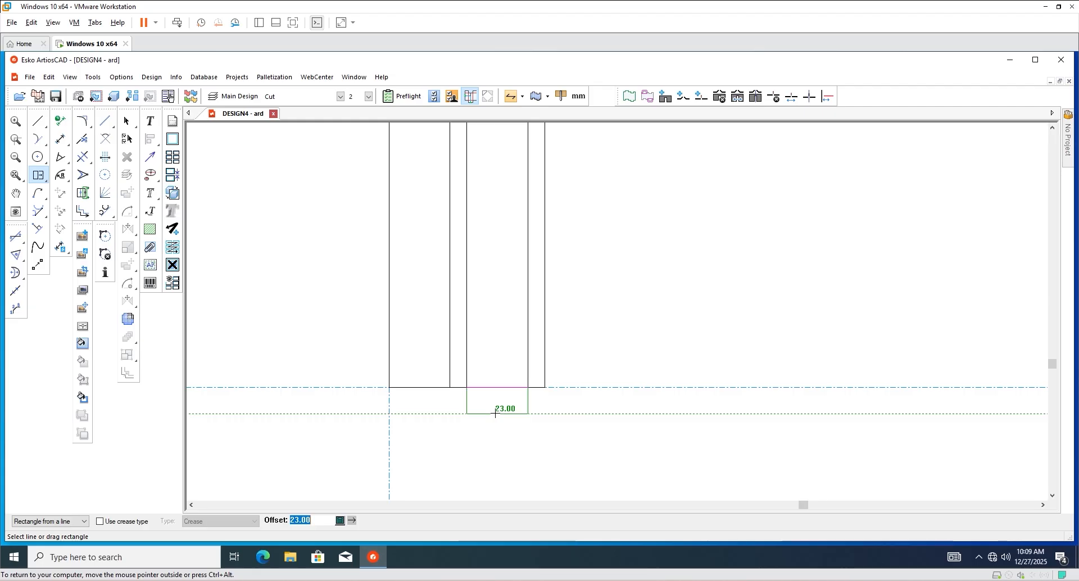
left_click(495, 414)
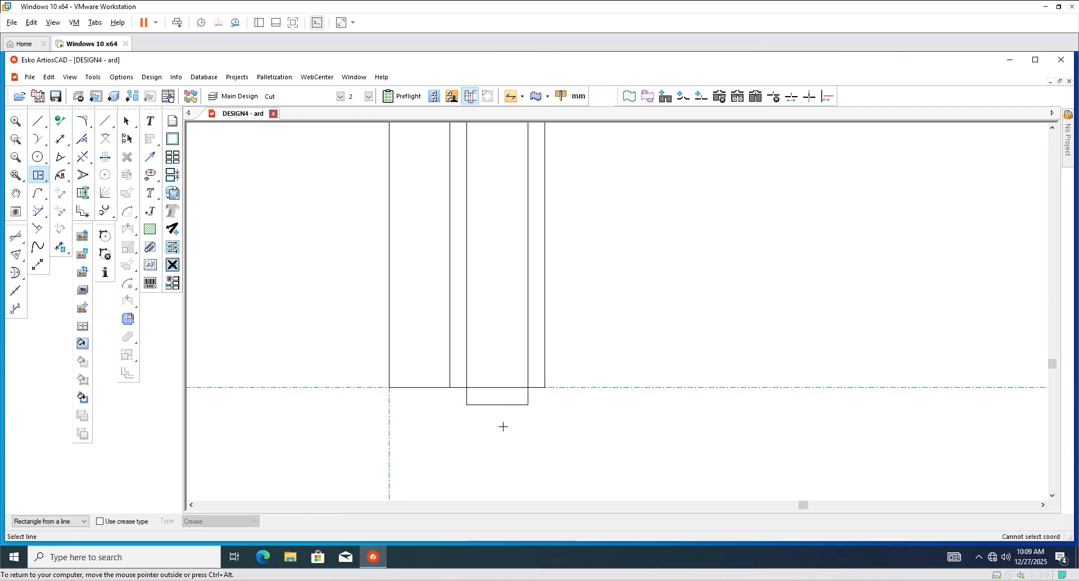
Add a 10 mm tuck flap below the bottom closure panel.
left_click(502, 404)
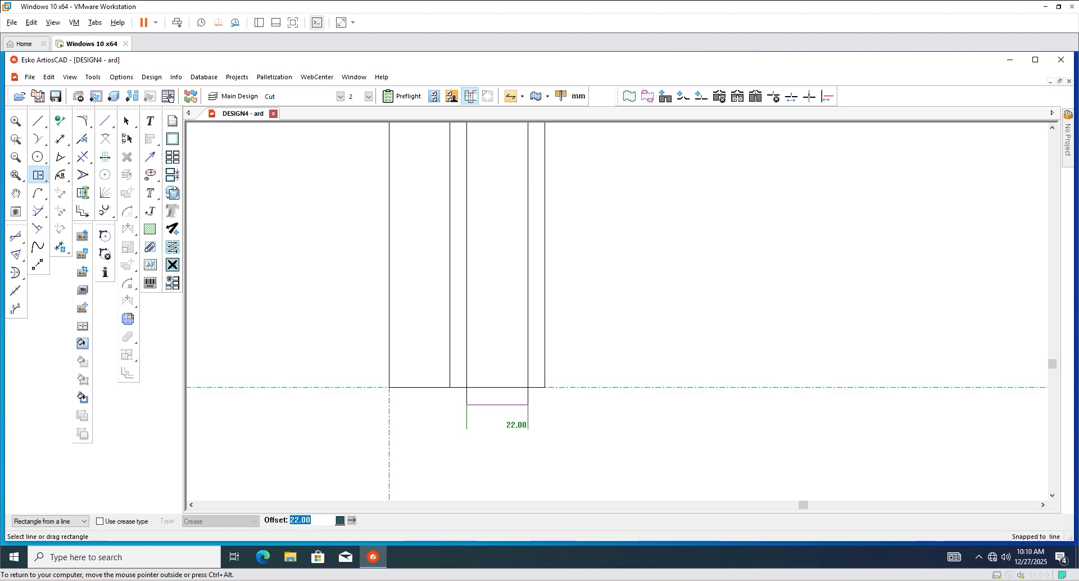
type("10")
key("Return")
Round both outer corners of the bottom tuck flap with a 5 mm blend.
scroll(505, 429, "up", 2)
left_click(83, 121)
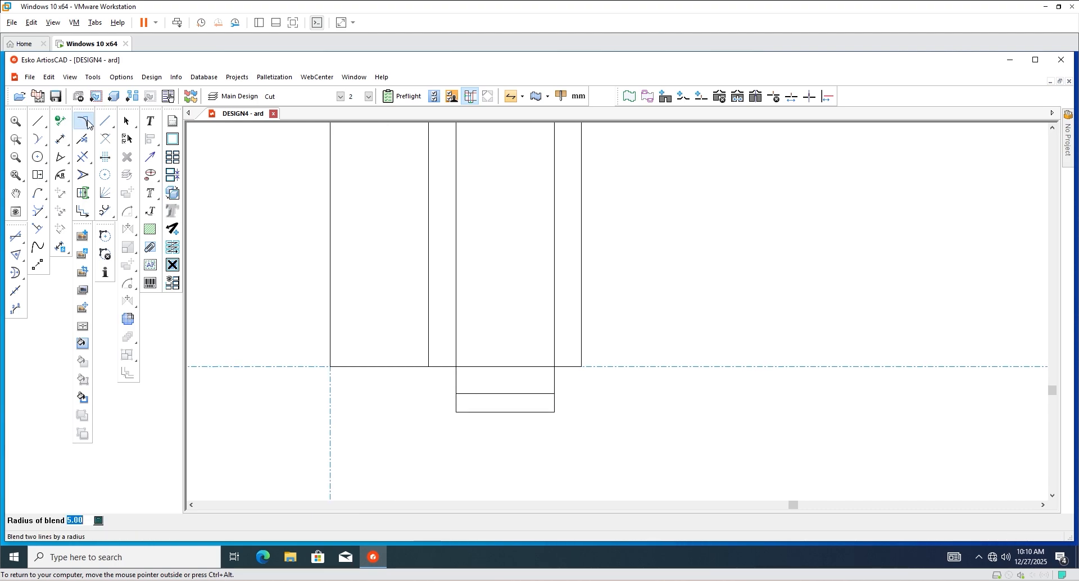
scroll(533, 427, "up", 2)
left_click(397, 382)
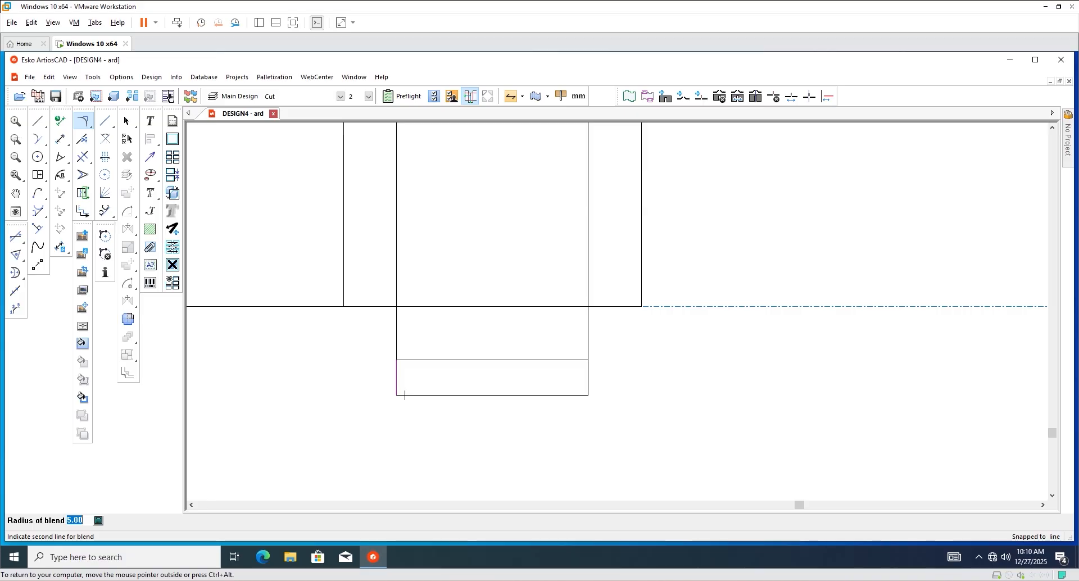
left_click(404, 395)
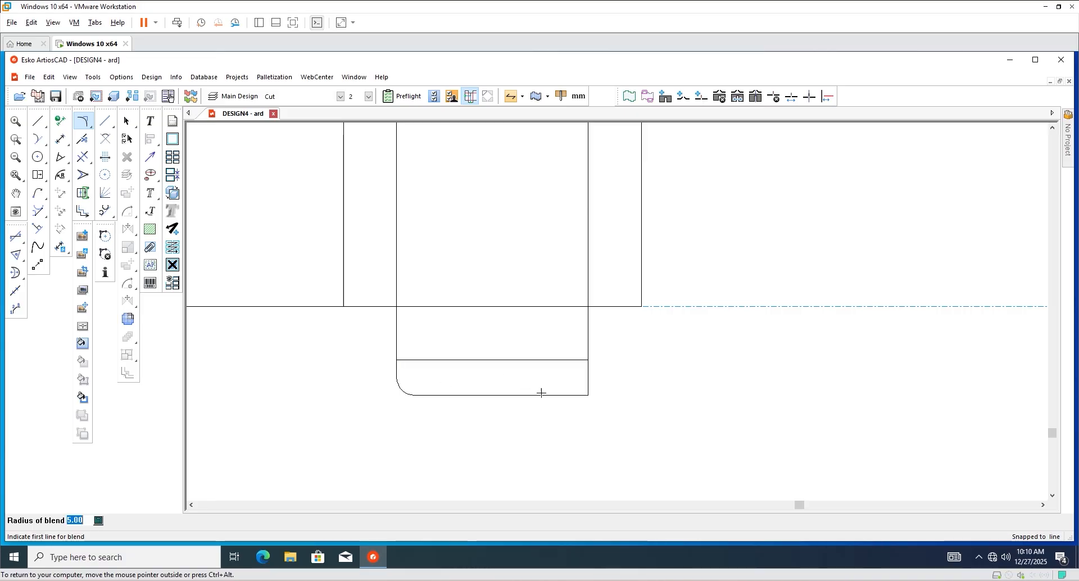
left_click(570, 396)
scroll(499, 409, "down", 4)
Add a 10 mm glue flap along the full height of the first main panel's outer edge.
left_click(40, 177)
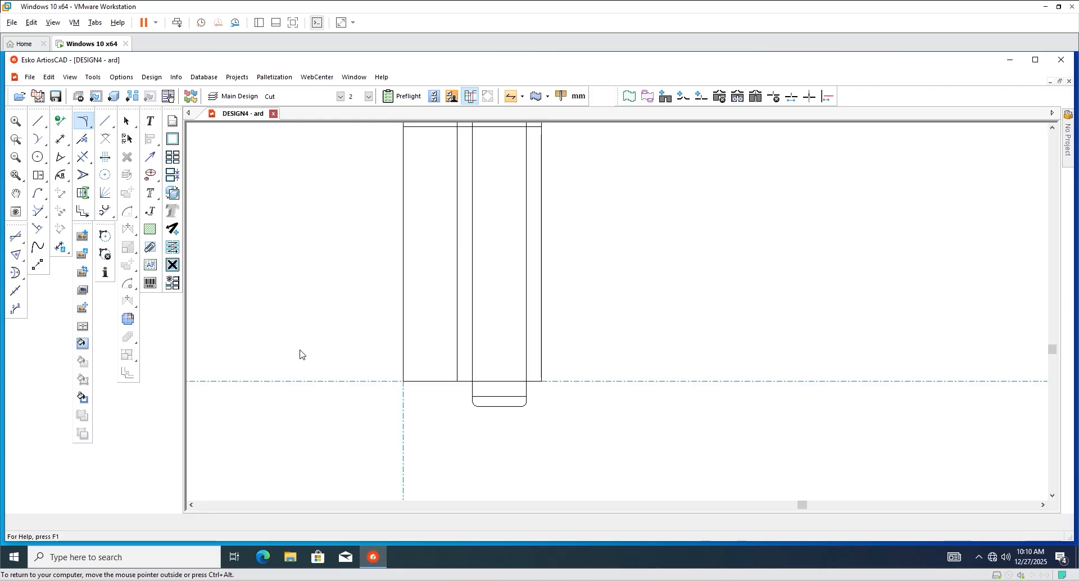
scroll(421, 340, "down", 1)
scroll(396, 253, "up", 1)
left_click(413, 269)
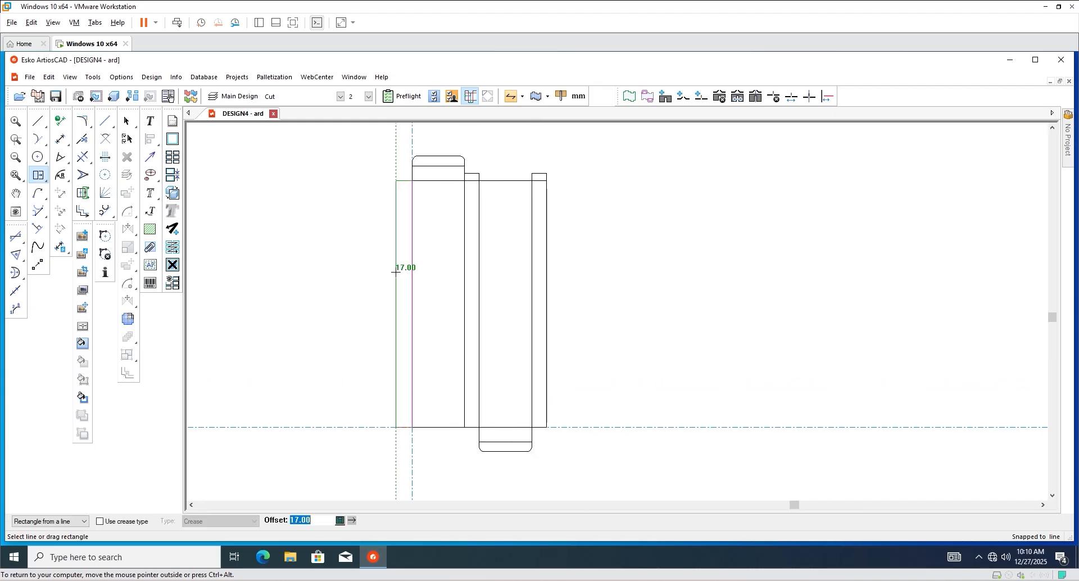
left_click(396, 272)
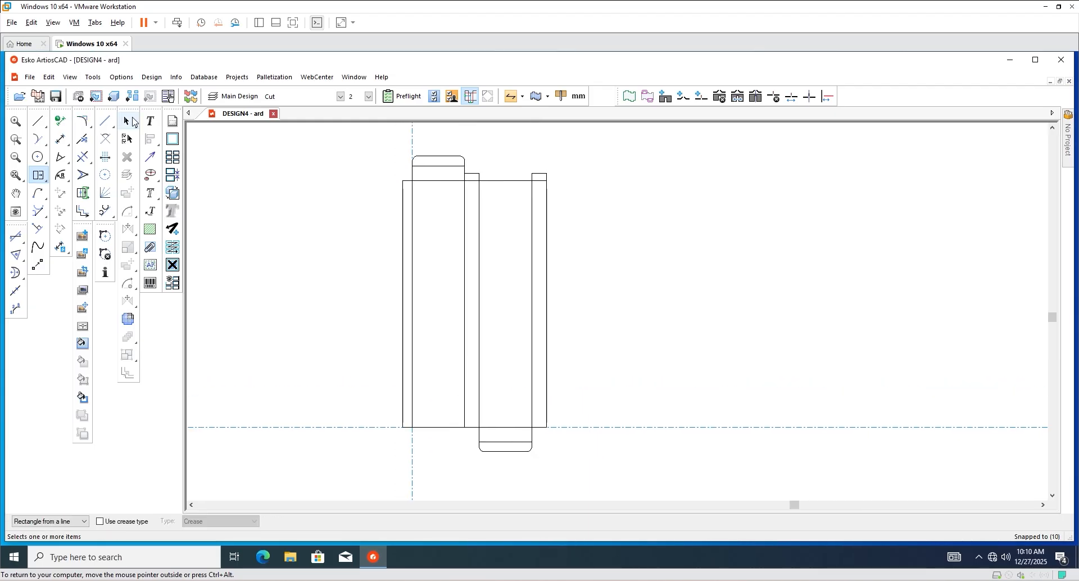
left_click(127, 122)
Stretch the glue flap's upper outer corner downwards to taper its top end.
scroll(415, 210, "up", 3)
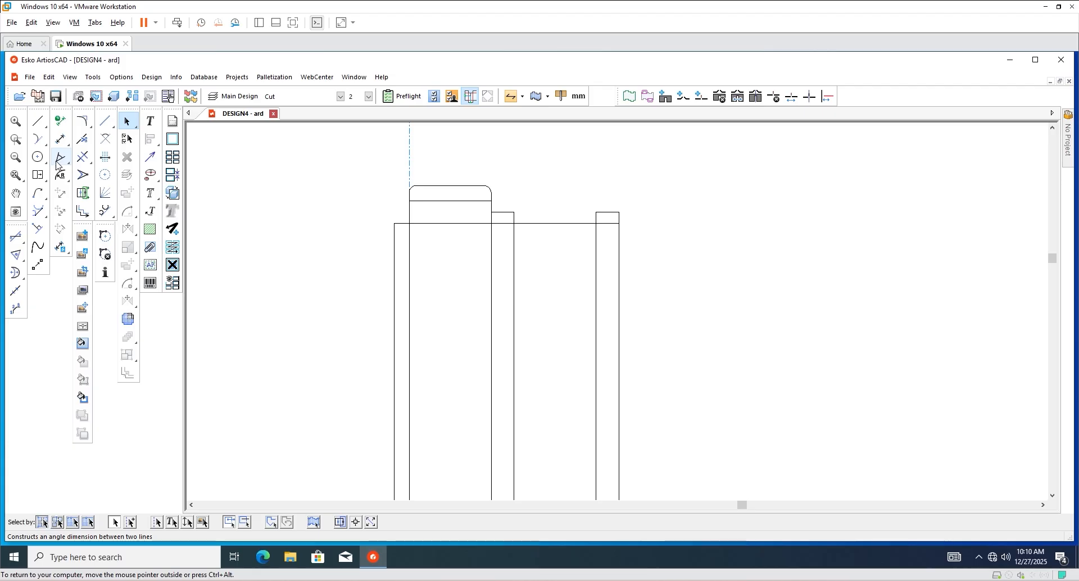
left_click(83, 175)
scroll(347, 203, "up", 2)
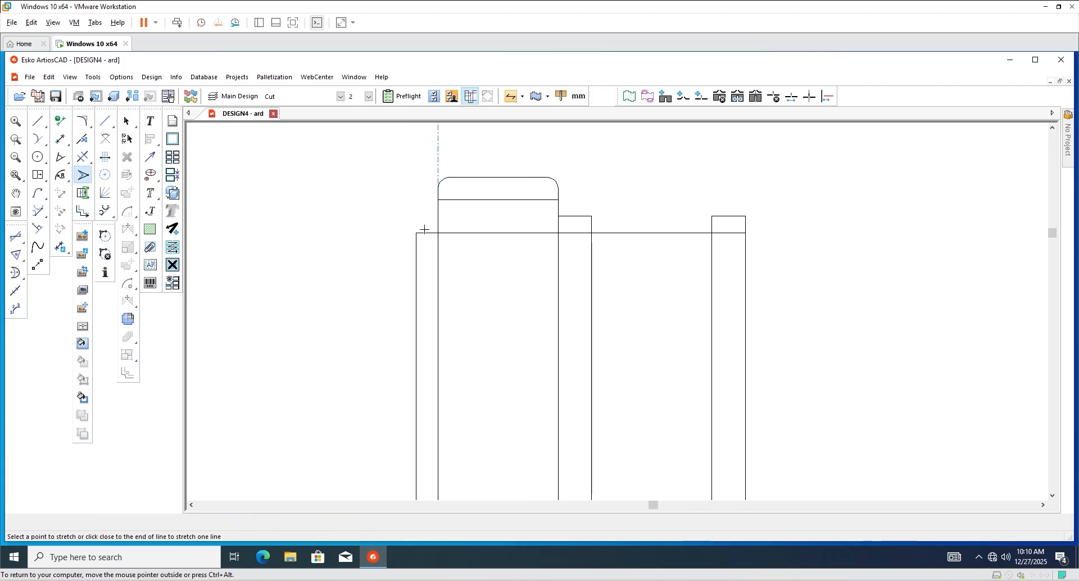
left_click(415, 232)
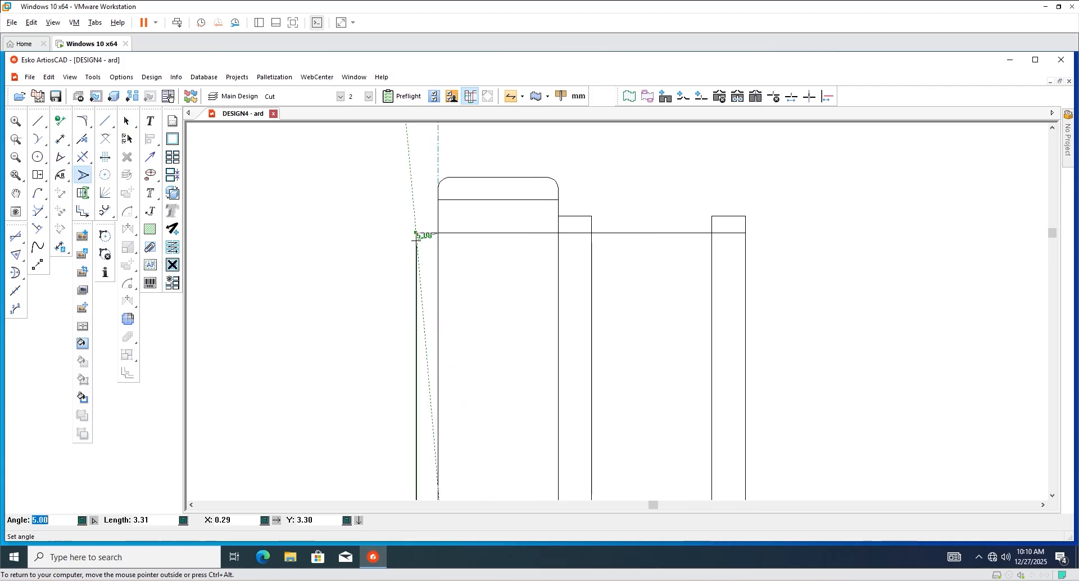
left_click(416, 240)
left_click(416, 241)
scroll(417, 240, "down", 2)
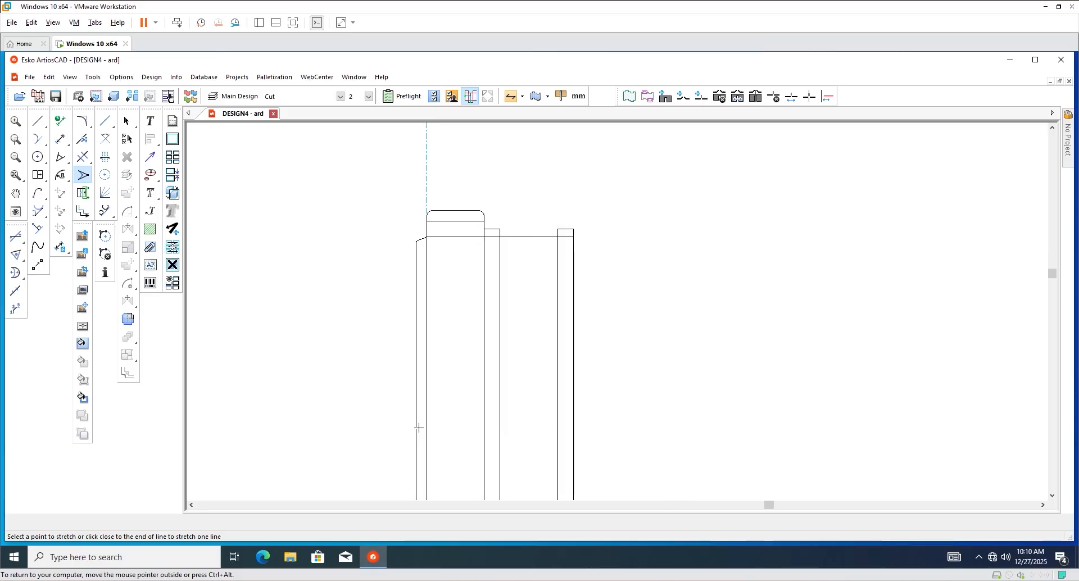
Stretch the lower outer corner of the left glue flap upward to bevel the flap's lower end.
scroll(453, 323, "down", 2)
scroll(440, 424, "up", 4)
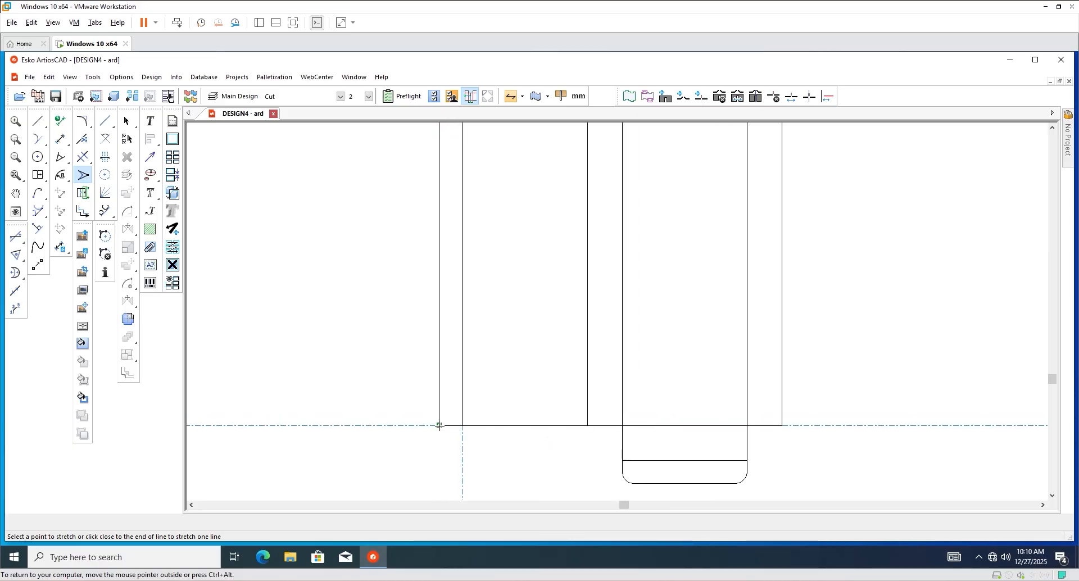
left_click(439, 426)
left_click(439, 418)
scroll(439, 419, "down", 4)
Examine the complete carton outline, including the beveled glue flap, and leave no lines selected.
left_click(127, 121)
scroll(468, 360, "up", 2)
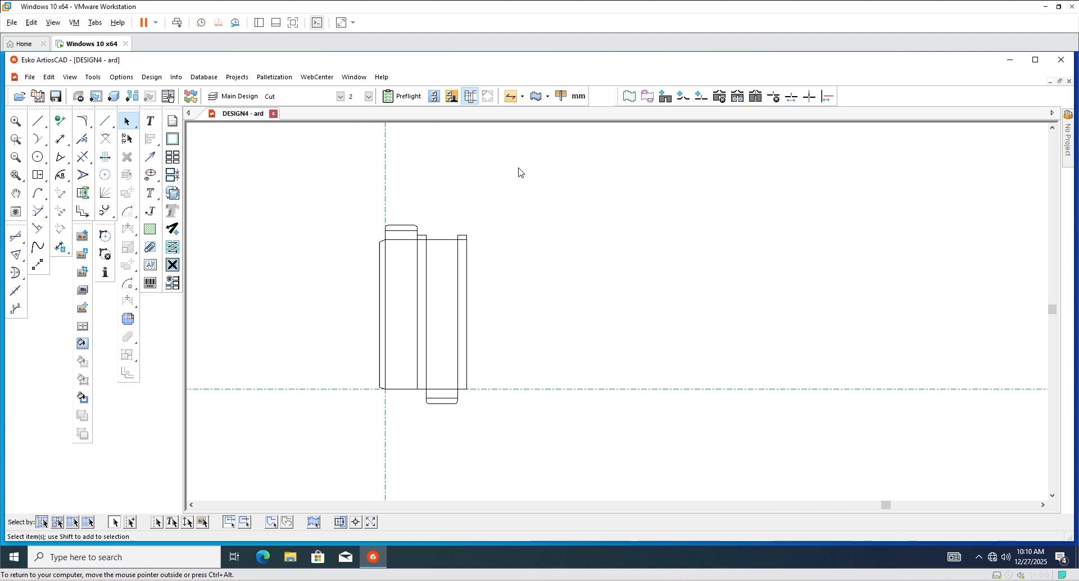
left_click_drag(518, 167, 321, 433)
scroll(320, 424, "down", 3)
scroll(483, 366, "up", 2)
left_click(483, 366)
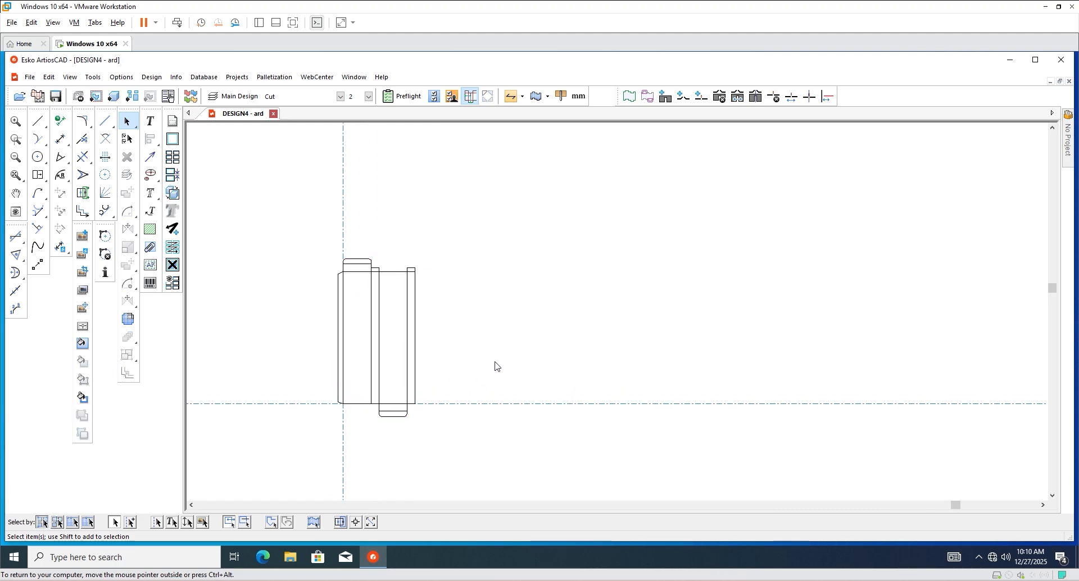
scroll(483, 368, "up", 2)
scroll(455, 337, "down", 4)
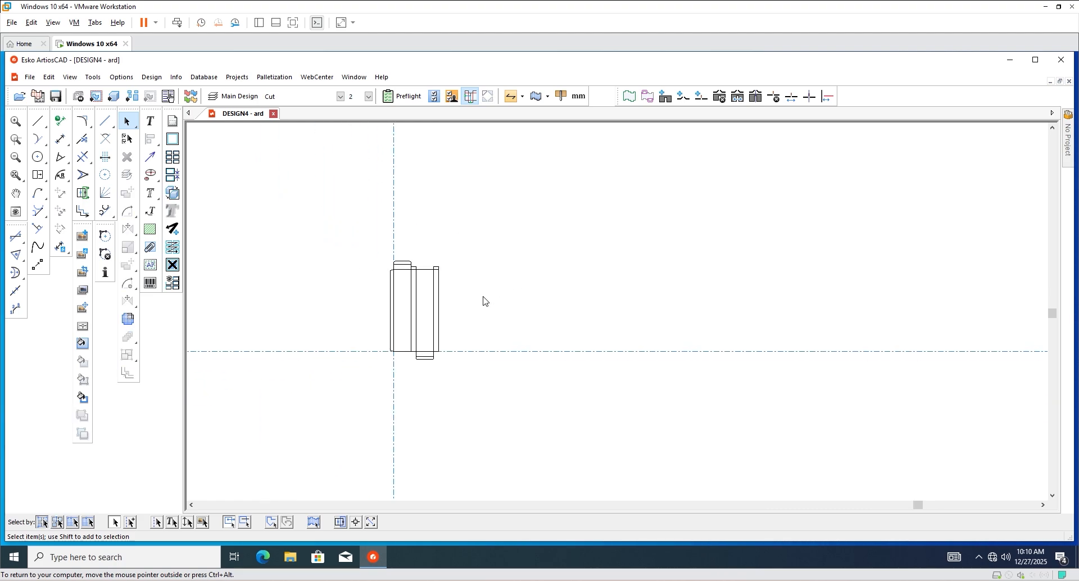
scroll(537, 301, "up", 2)
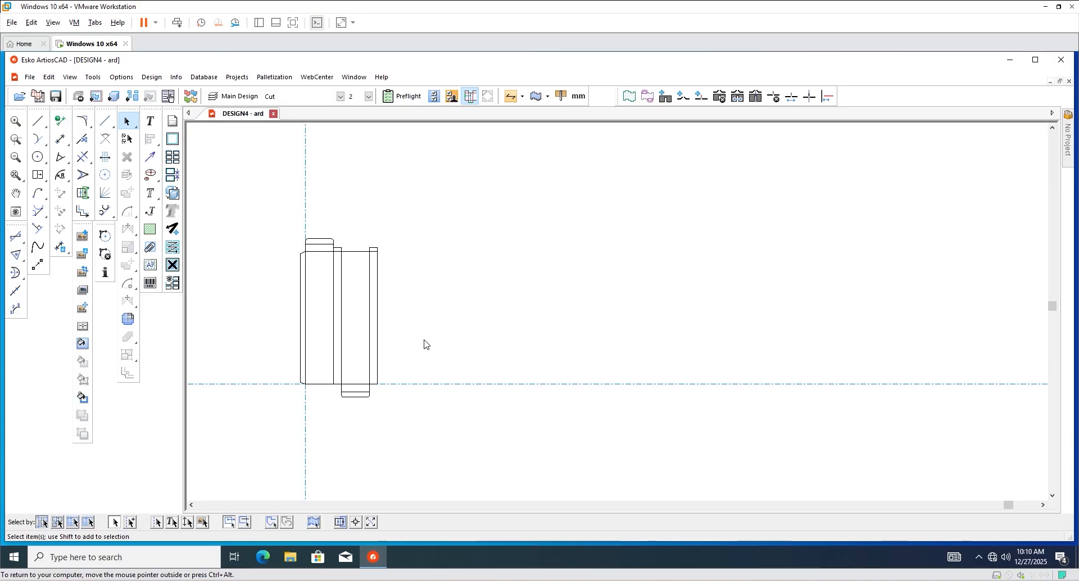
scroll(425, 344, "down", 2)
scroll(392, 337, "up", 2)
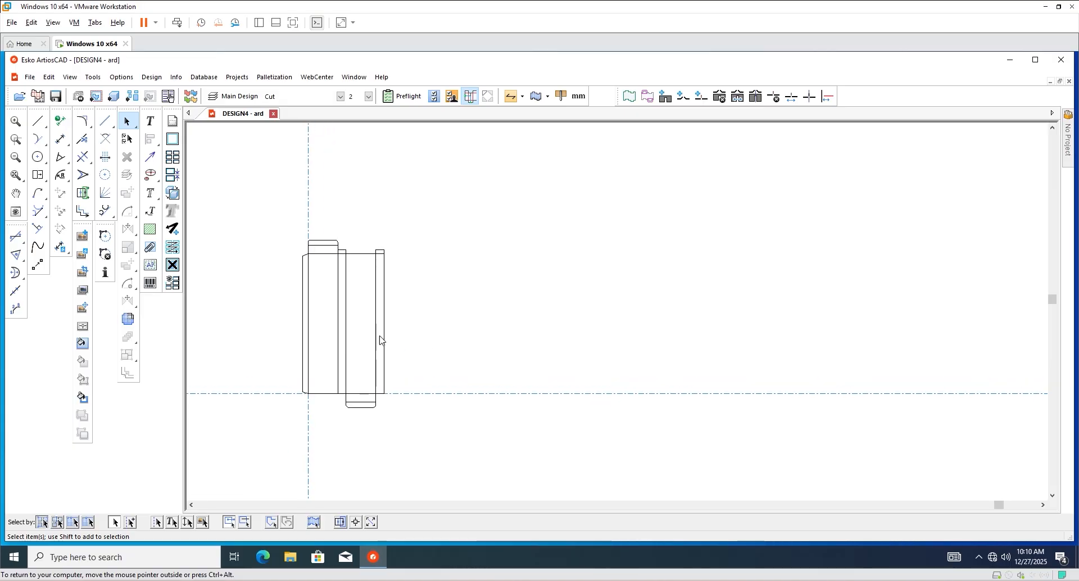
scroll(380, 340, "down", 1)
scroll(408, 331, "up", 1)
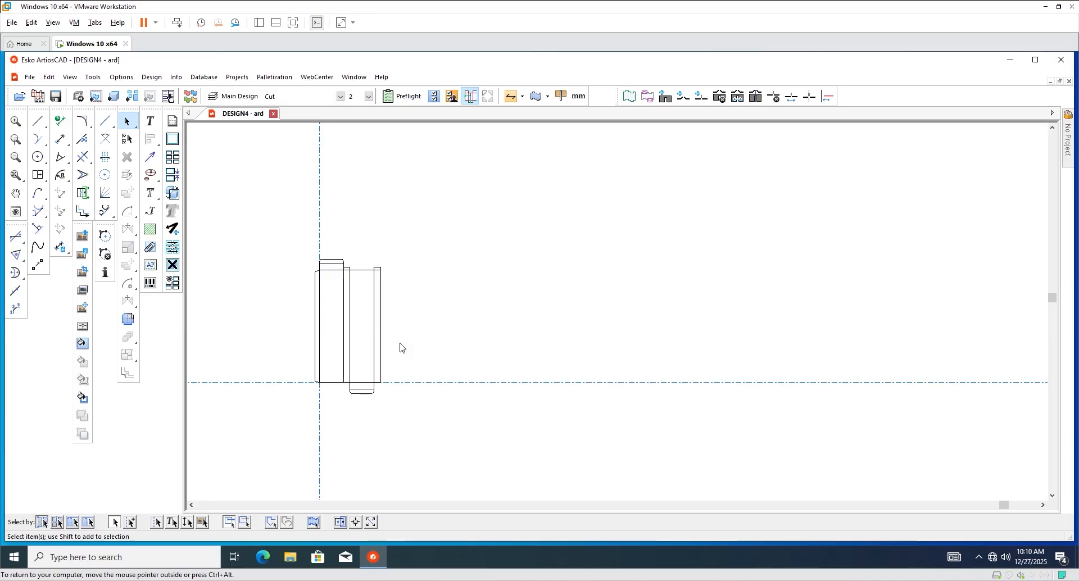
scroll(416, 347, "down", 1)
scroll(397, 359, "up", 1)
Send the whole design to a manufacturing layout as DESIGN4.ARD with Folding Carton - Inch - Manufacturing parameters, Example die press - Inch and No Printing, deleting double lines.
left_click_drag(417, 224, 274, 447)
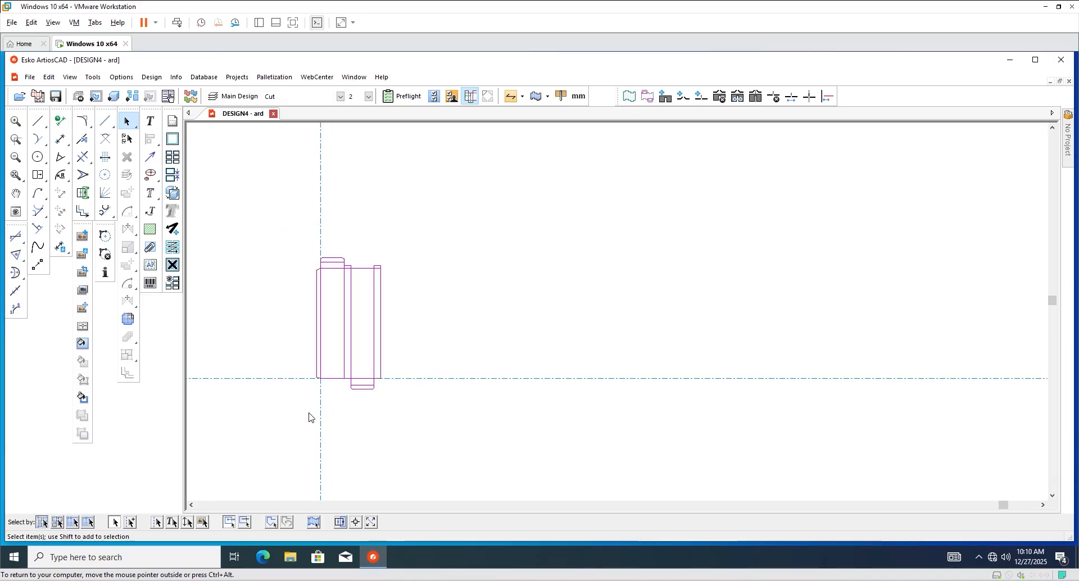
left_click(93, 99)
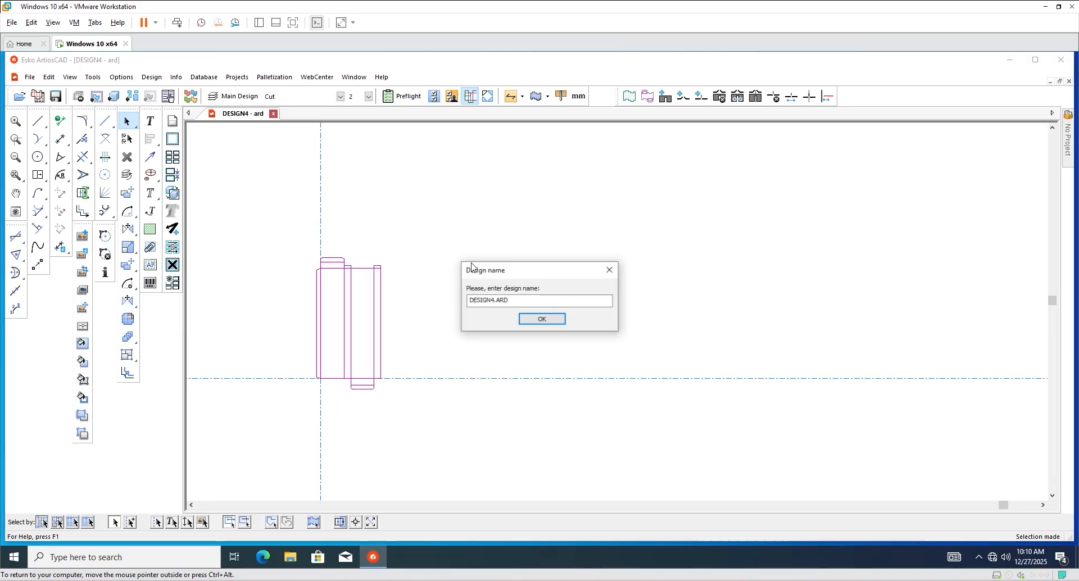
left_click(549, 318)
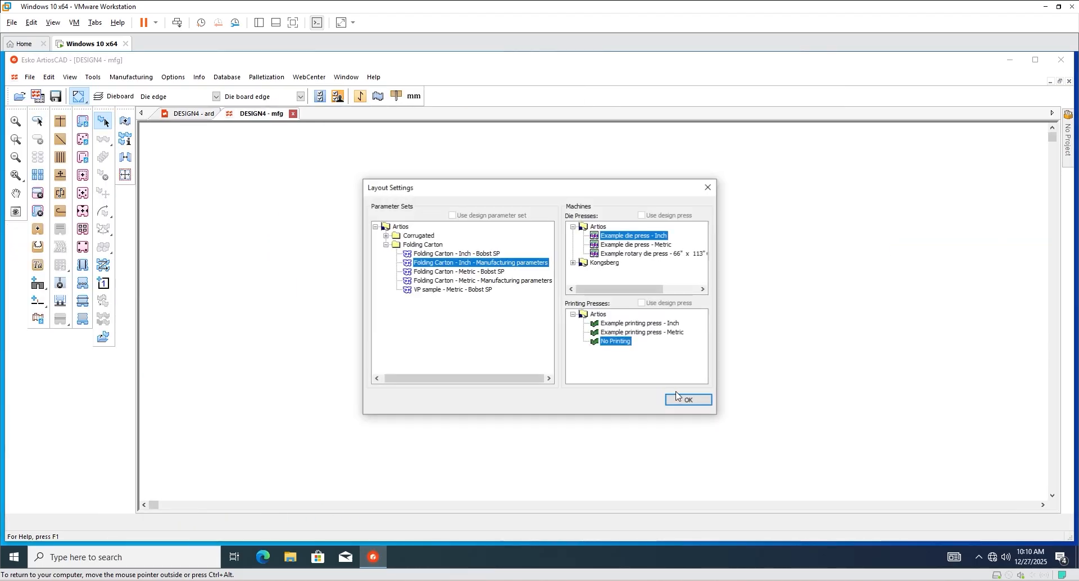
left_click(681, 400)
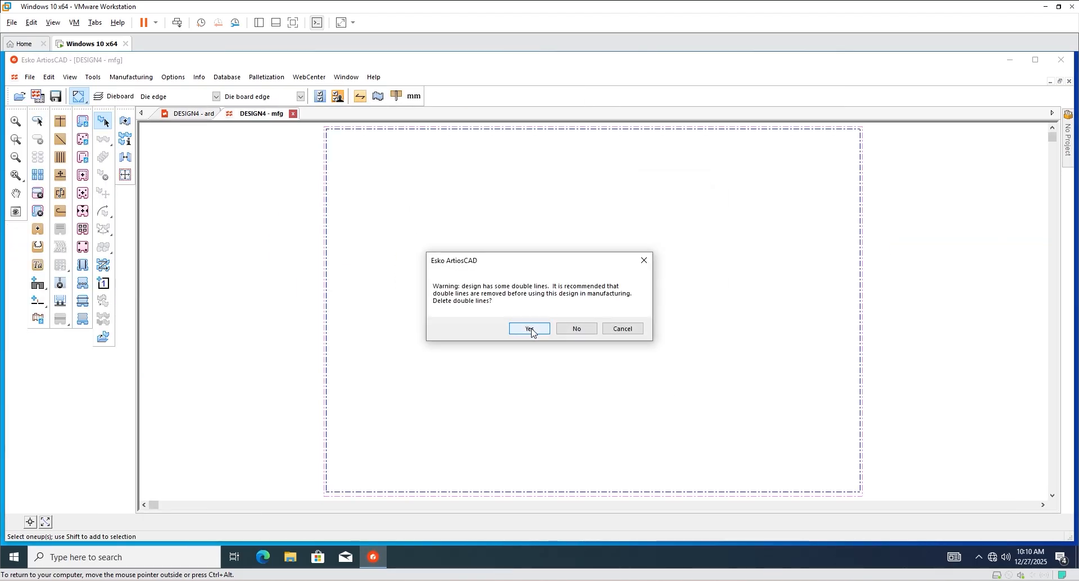
left_click(532, 329)
Examine the one-up's position and orientation within the sheet outline.
scroll(387, 316, "down", 4)
scroll(504, 356, "up", 1)
scroll(505, 361, "up", 1)
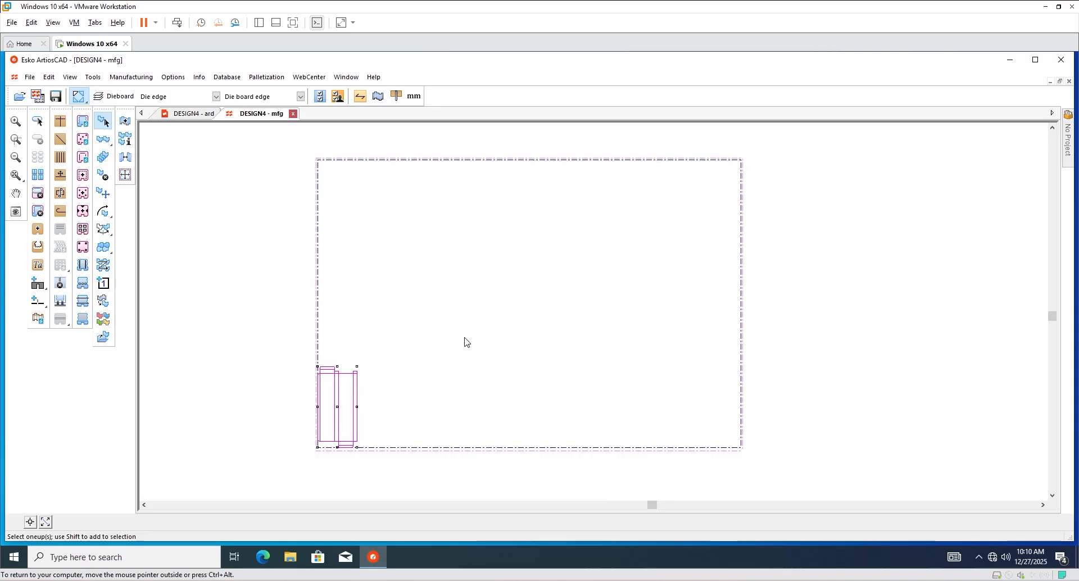
scroll(520, 333, "down", 2)
scroll(510, 333, "up", 1)
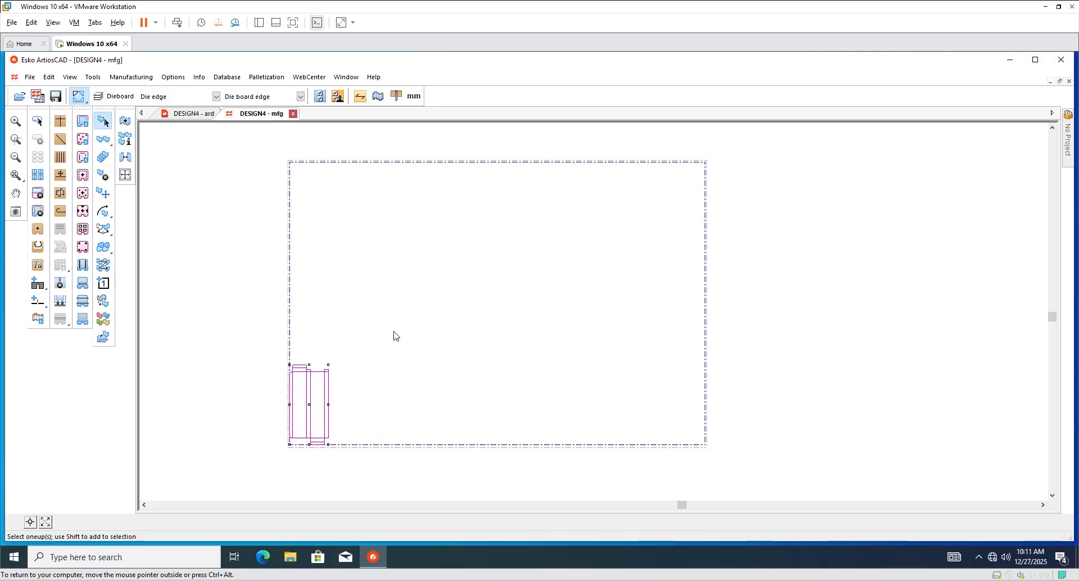
scroll(360, 371, "down", 1)
scroll(330, 410, "up", 2)
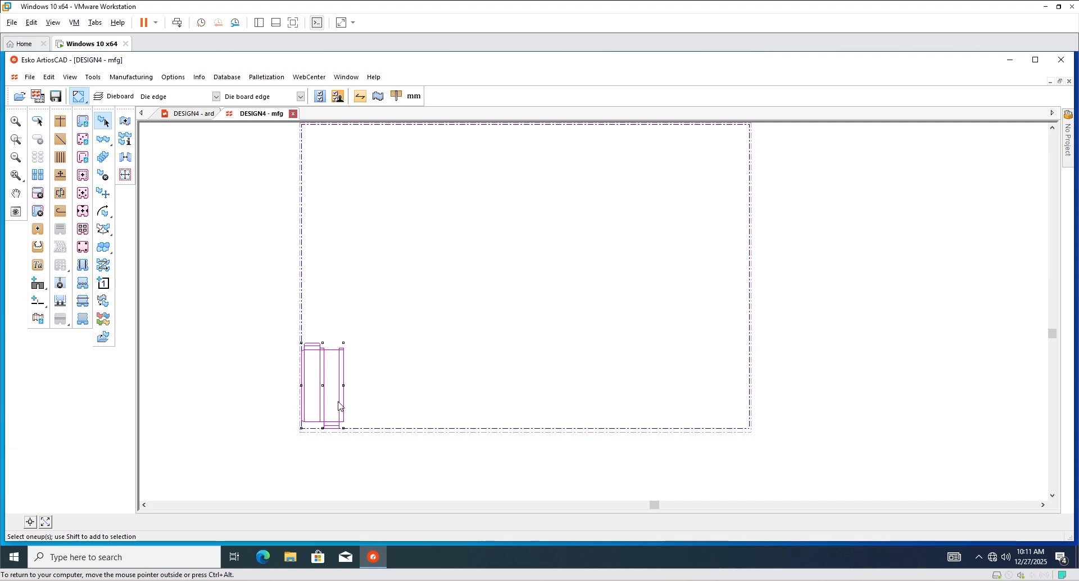
scroll(349, 406, "down", 1)
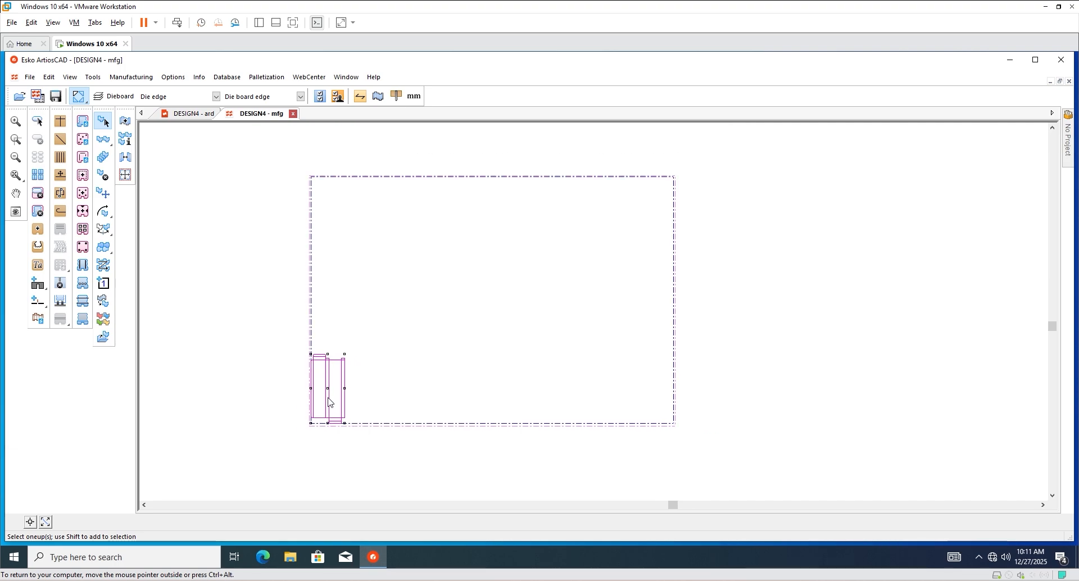
scroll(329, 400, "up", 1)
scroll(391, 396, "down", 1)
scroll(354, 390, "up", 1)
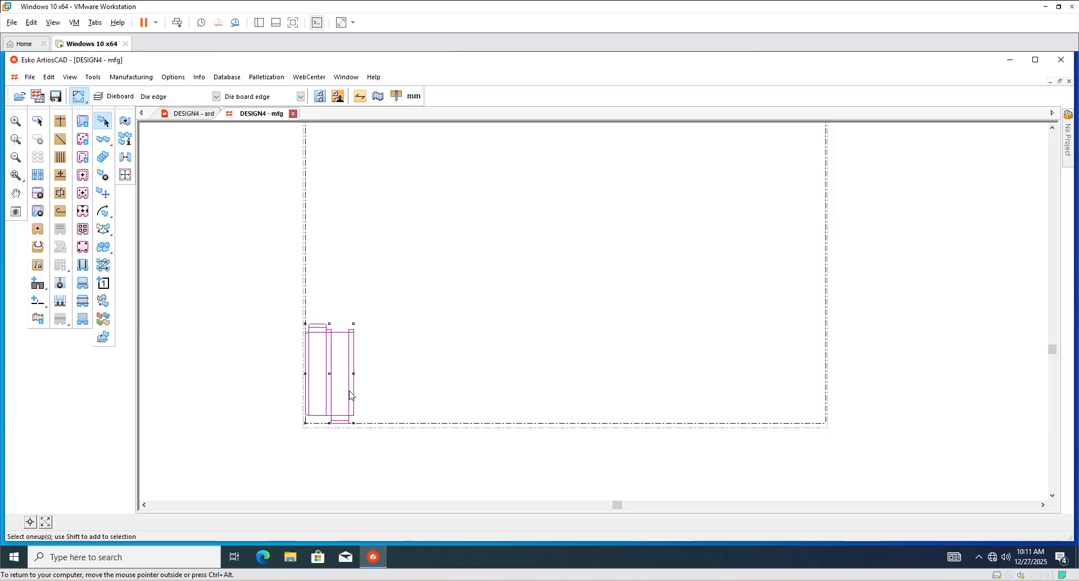
scroll(360, 381, "down", 1)
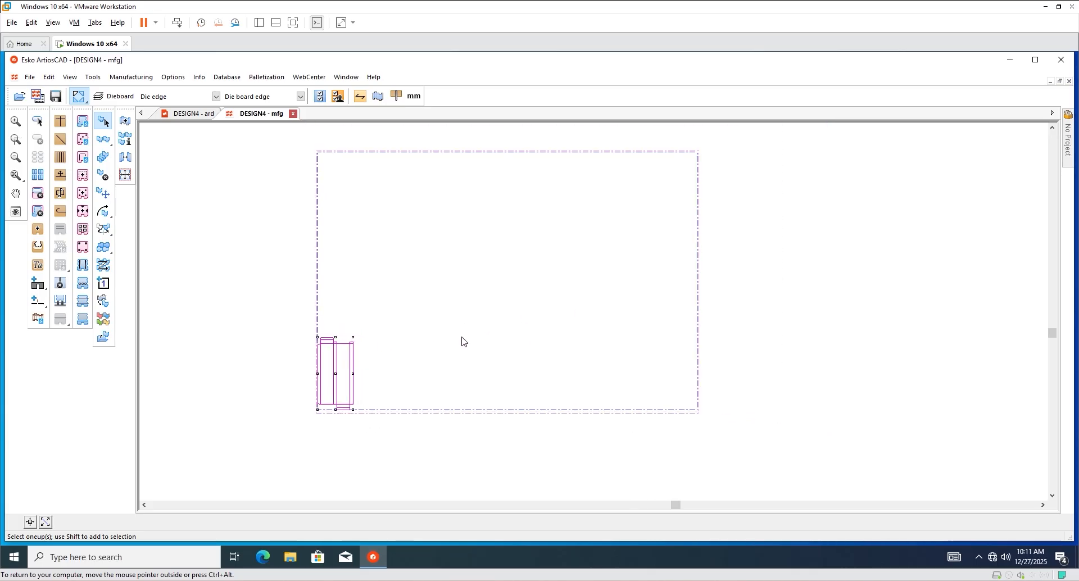
scroll(402, 347, "up", 1)
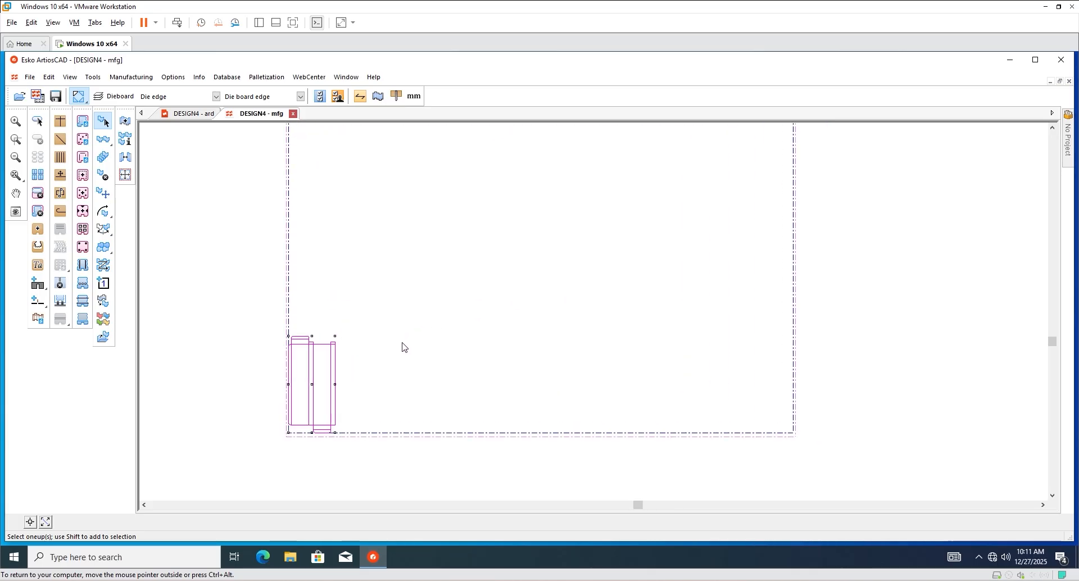
left_click(105, 248)
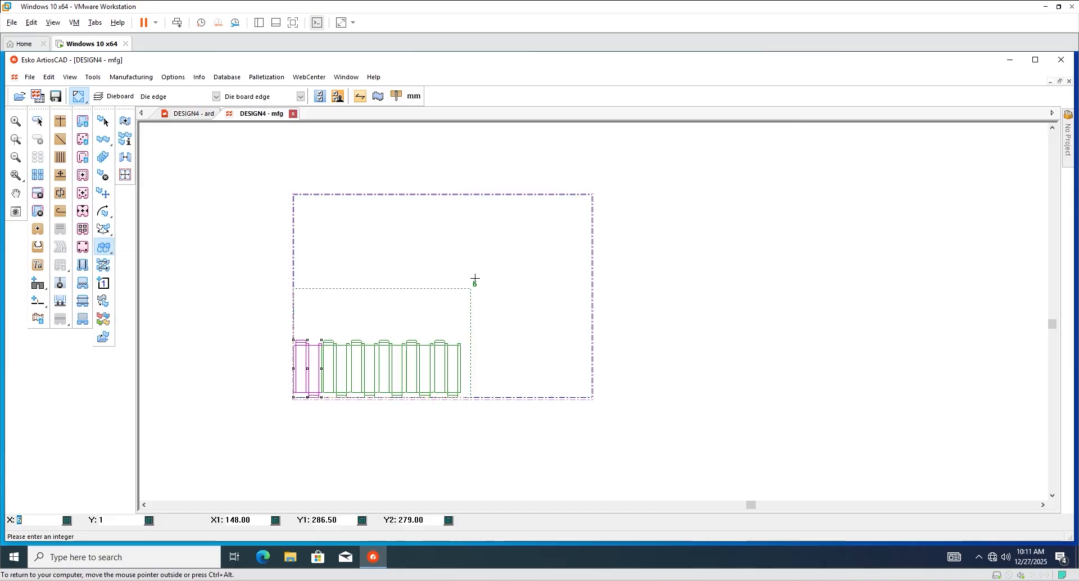
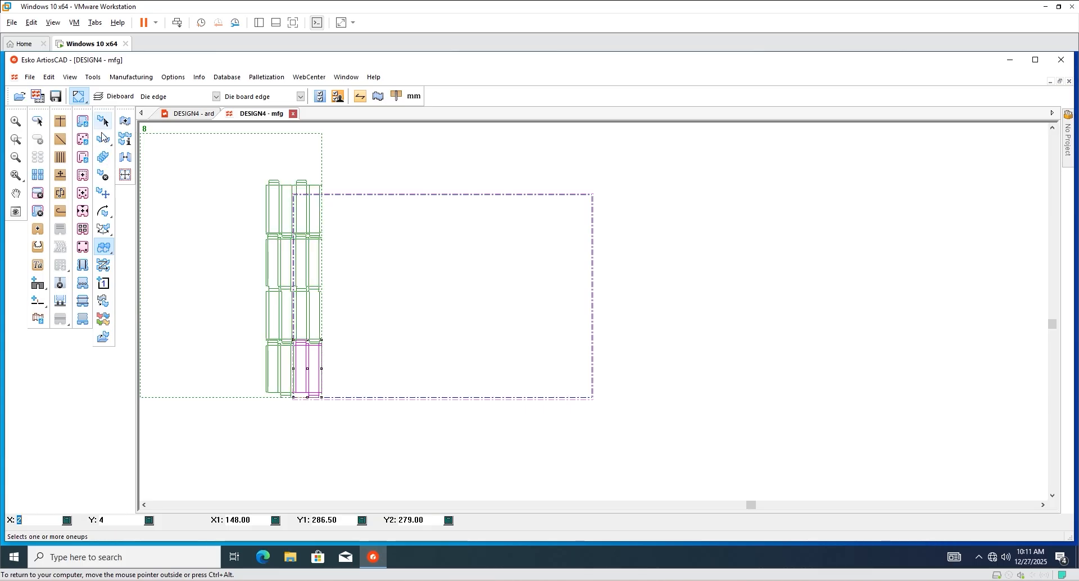
left_click(103, 192)
scroll(292, 371, "up", 3)
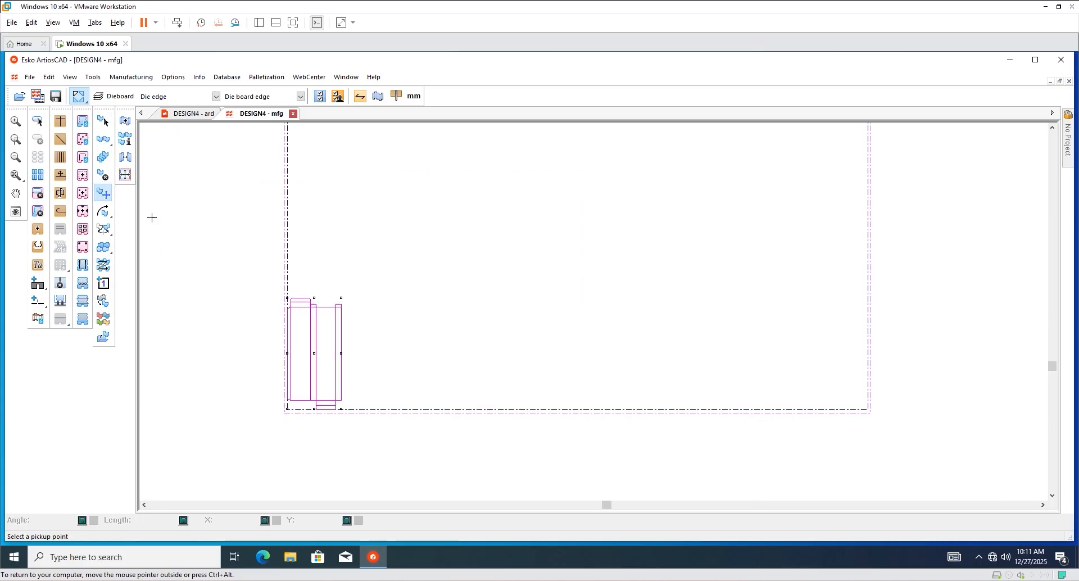
Rotate the one-up 90° clockwise, accepting the grain change, and move its lower-left corner onto the sheet's lower-left corner.
left_click(102, 212)
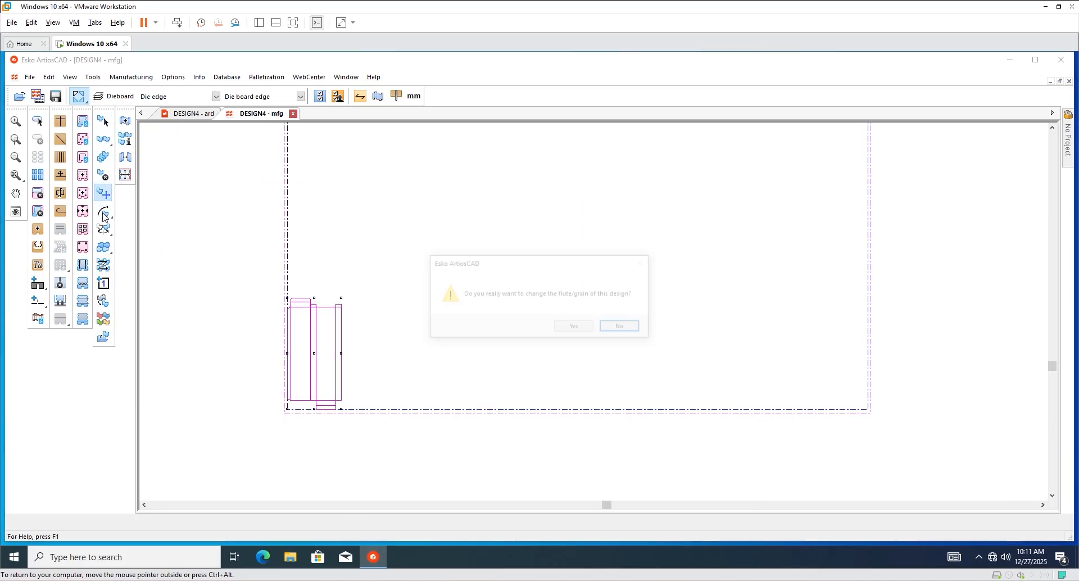
left_click(575, 327)
scroll(261, 373, "up", 2)
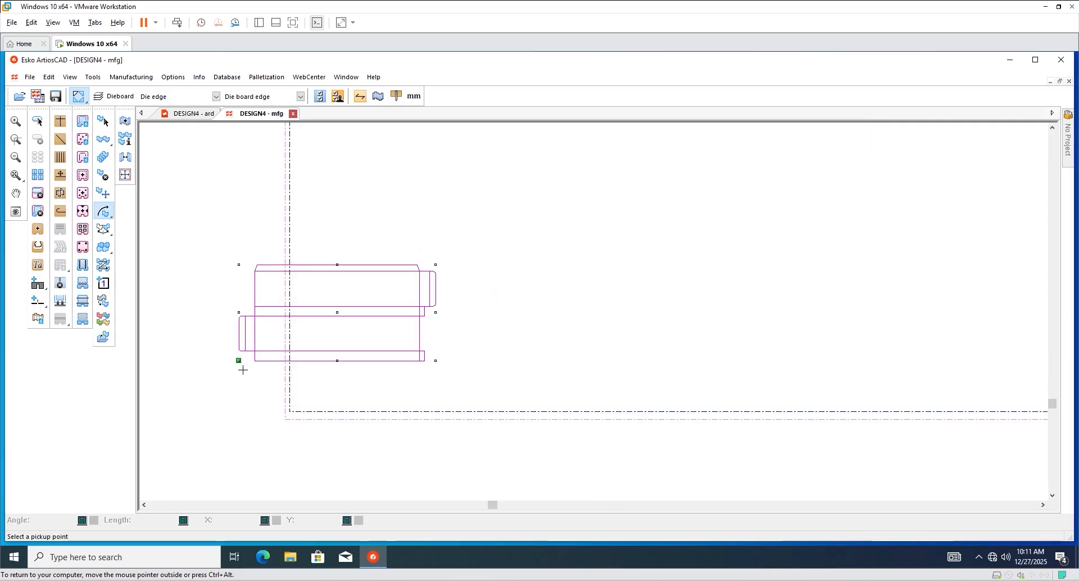
left_click(243, 369)
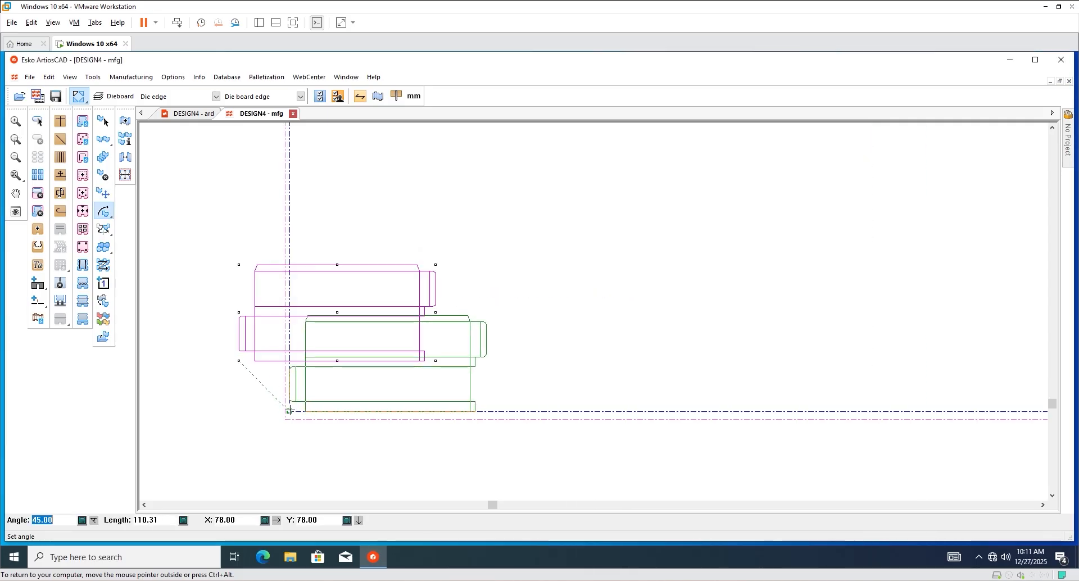
scroll(289, 410, "up", 4)
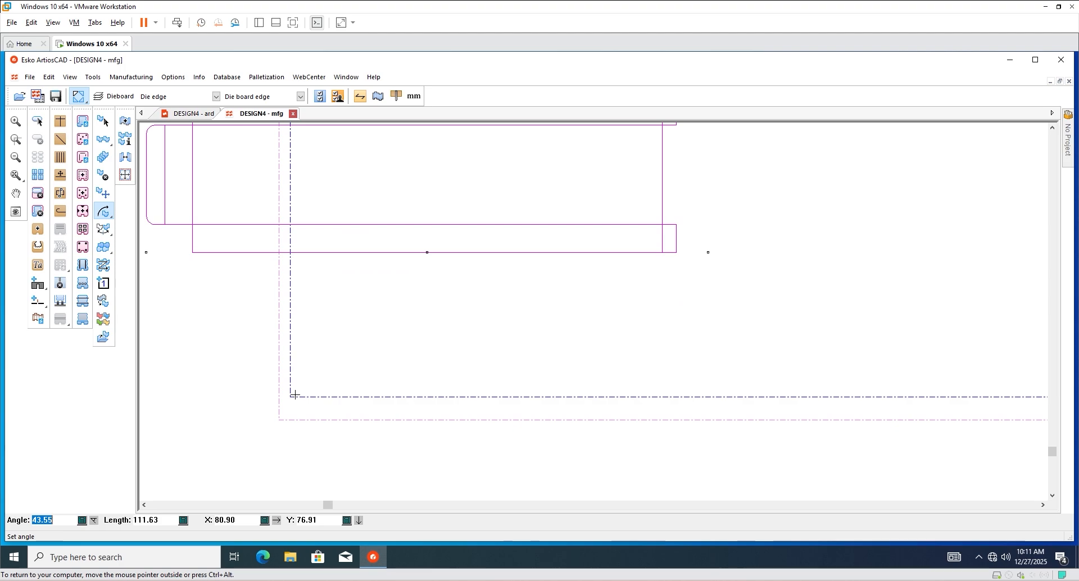
left_click(290, 397)
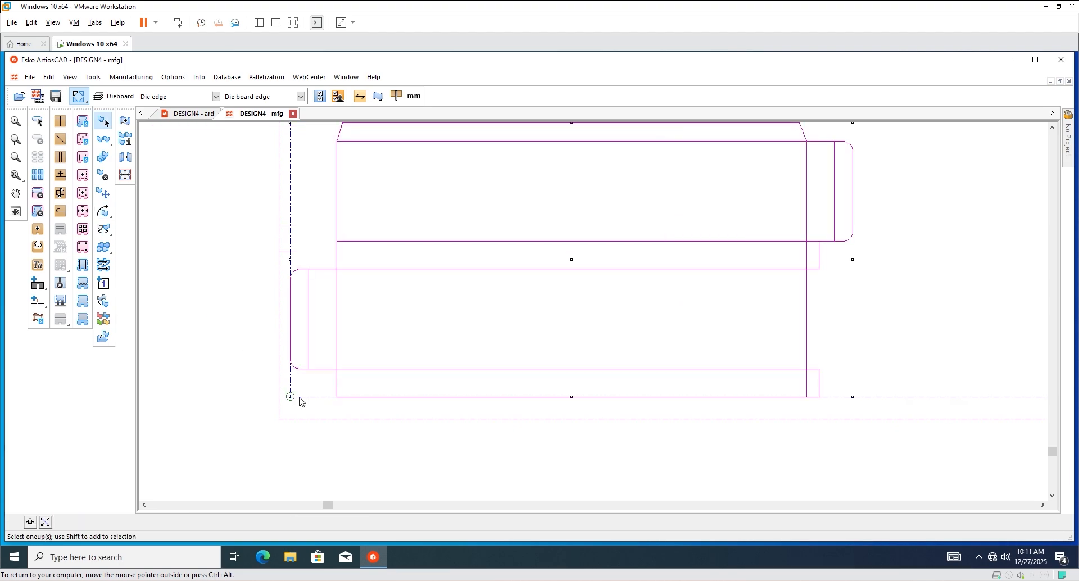
scroll(328, 400, "down", 6)
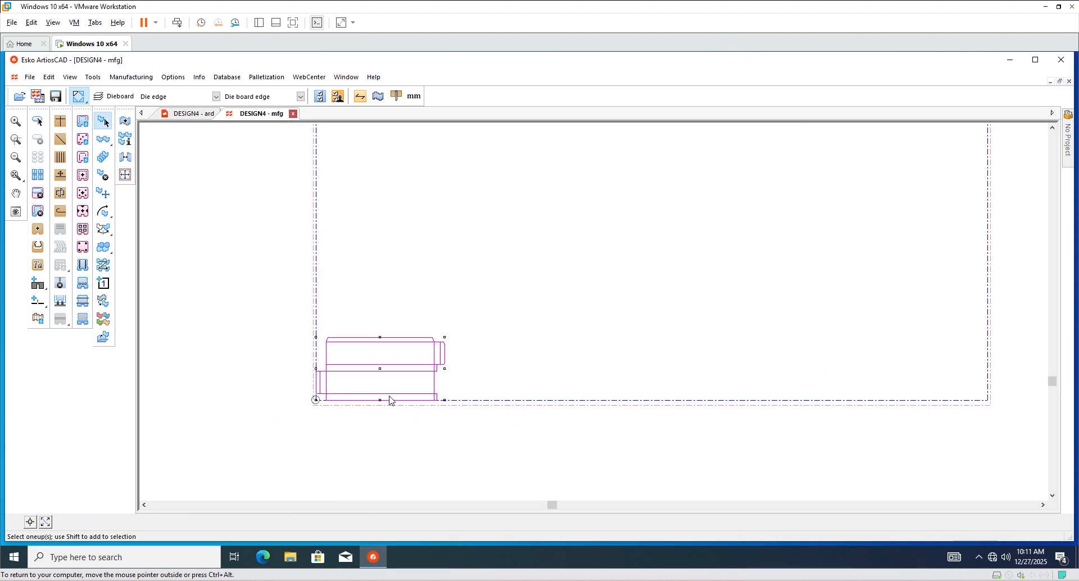
Rotate the one-up another 180° in two clockwise quarter turns so its glue flap lies along the sheet's lower edge.
left_click(106, 214)
left_click(556, 328)
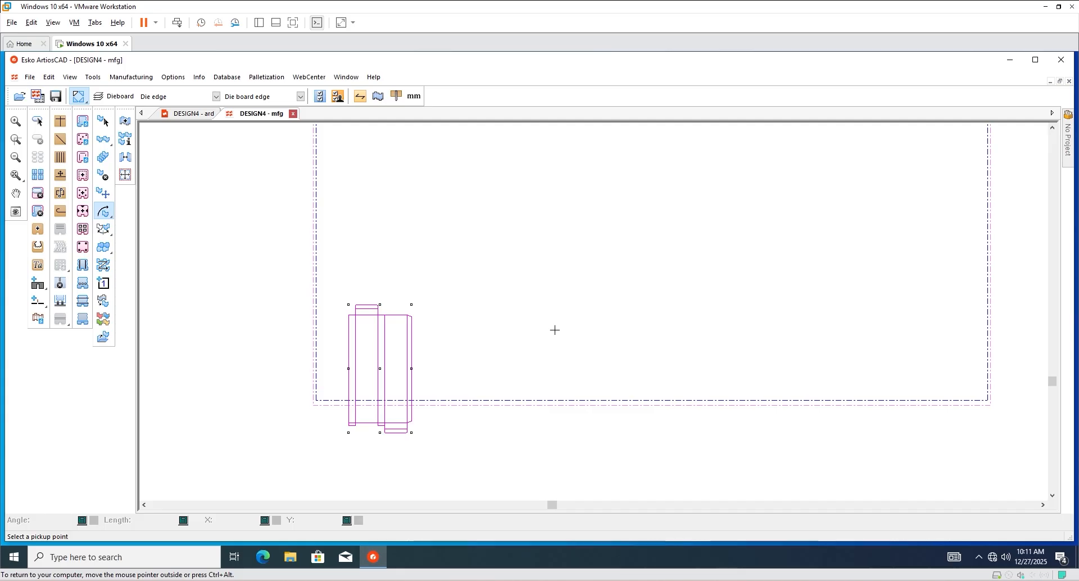
left_click(106, 213)
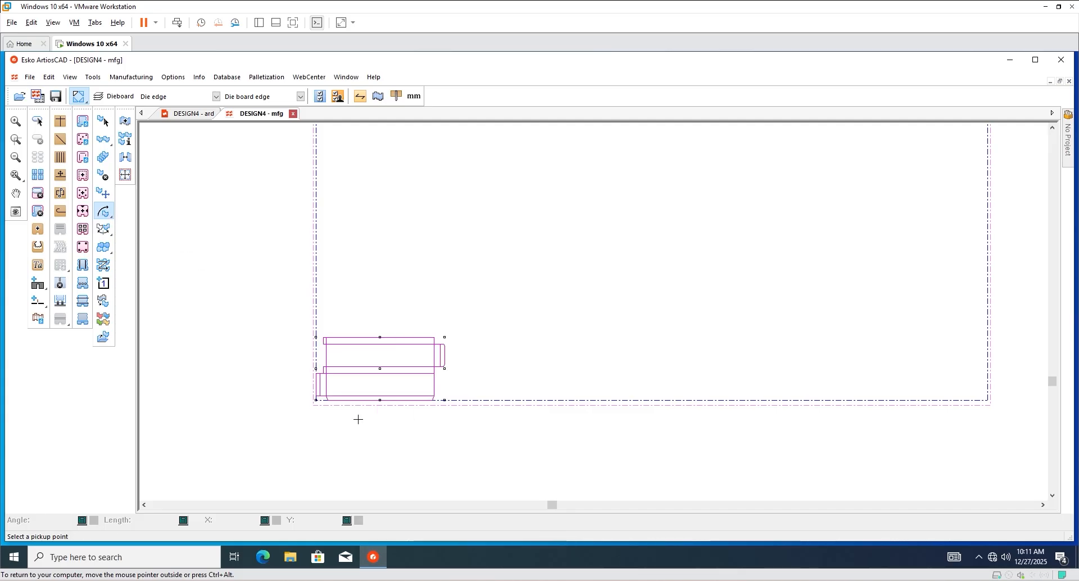
Examine the rotated one-up against the sheet's lower-left corner and edges, and clear its selection.
scroll(357, 416, "up", 3)
scroll(289, 368, "up", 2)
scroll(324, 398, "down", 1)
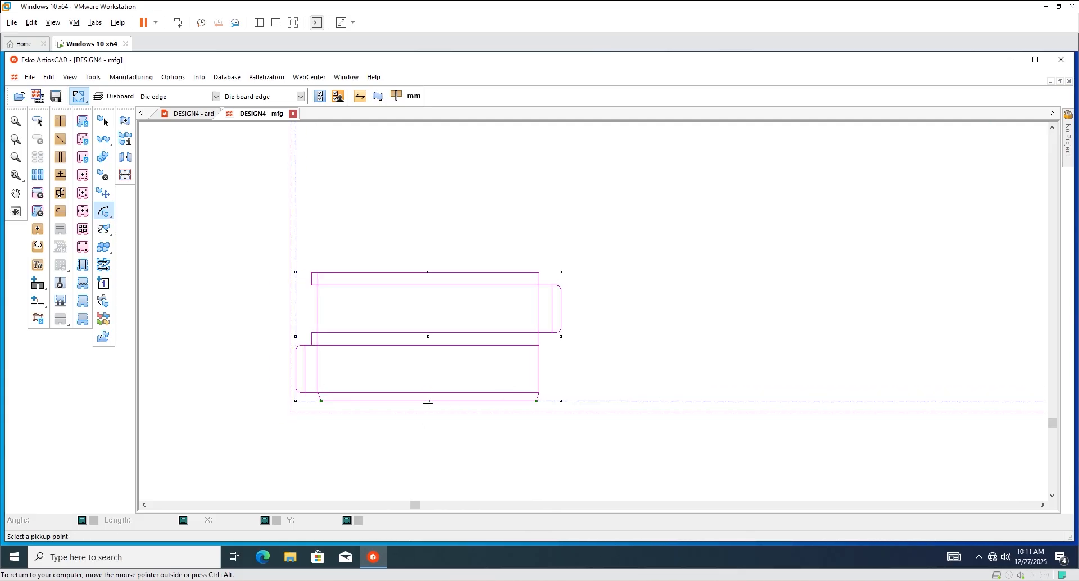
scroll(416, 402, "down", 1)
scroll(360, 404, "up", 3)
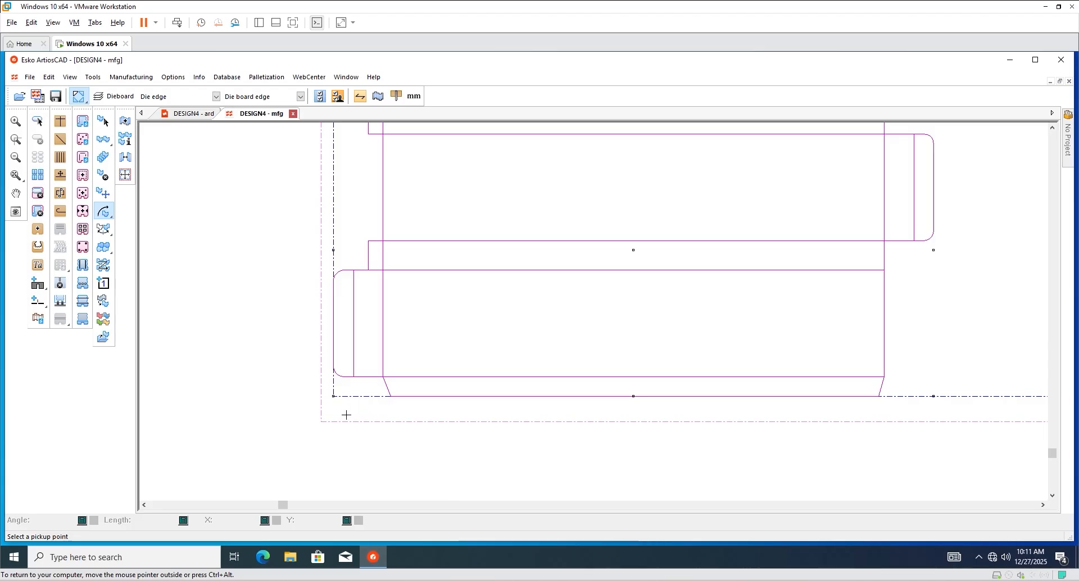
scroll(358, 412, "down", 4)
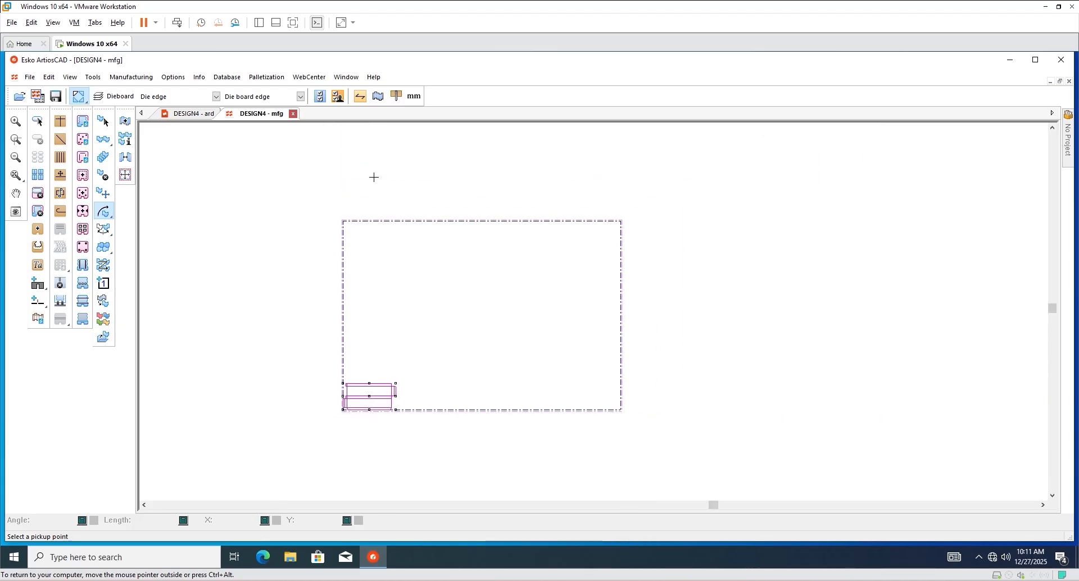
scroll(448, 450, "up", 1)
scroll(260, 376, "up", 3)
scroll(563, 433, "down", 2)
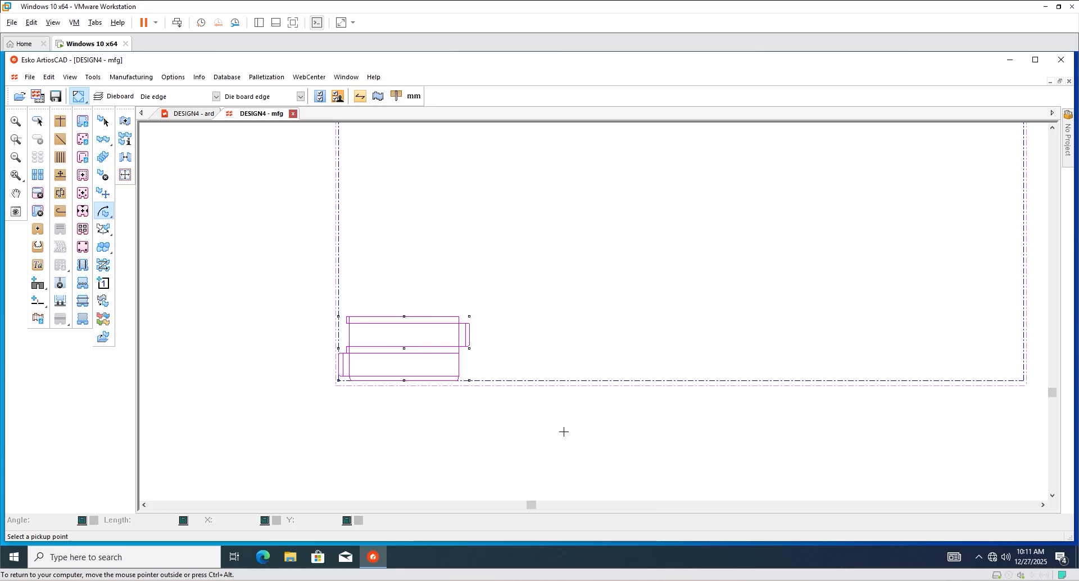
scroll(348, 432, "up", 2)
scroll(348, 432, "up", 1)
scroll(320, 402, "down", 4)
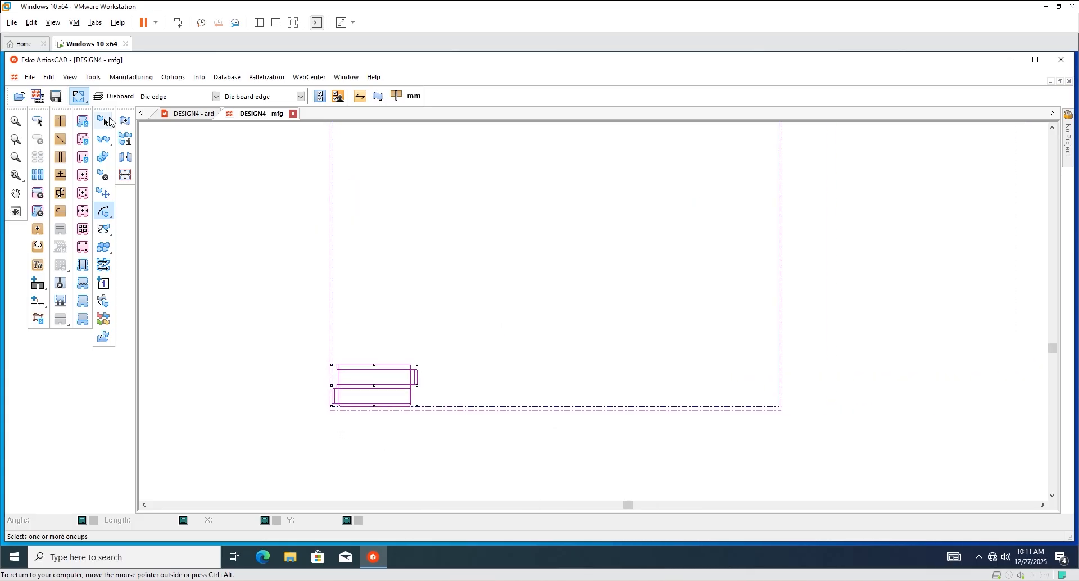
left_click(103, 123)
scroll(391, 391, "up", 1)
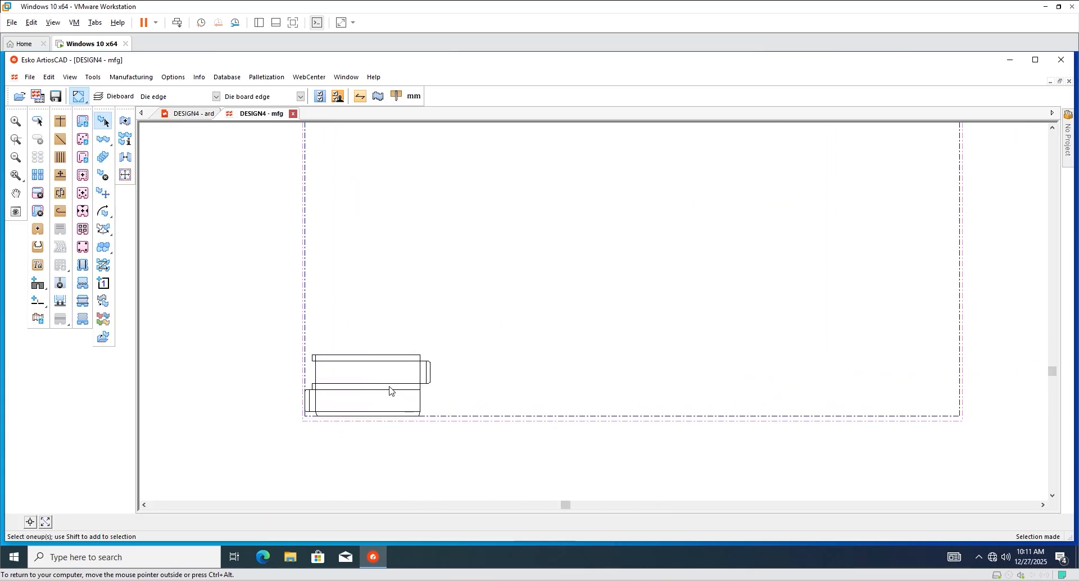
Nest the one-up into a layout of two across and three up, starting from the sheet's lower-left corner.
left_click(391, 391)
left_click(103, 247)
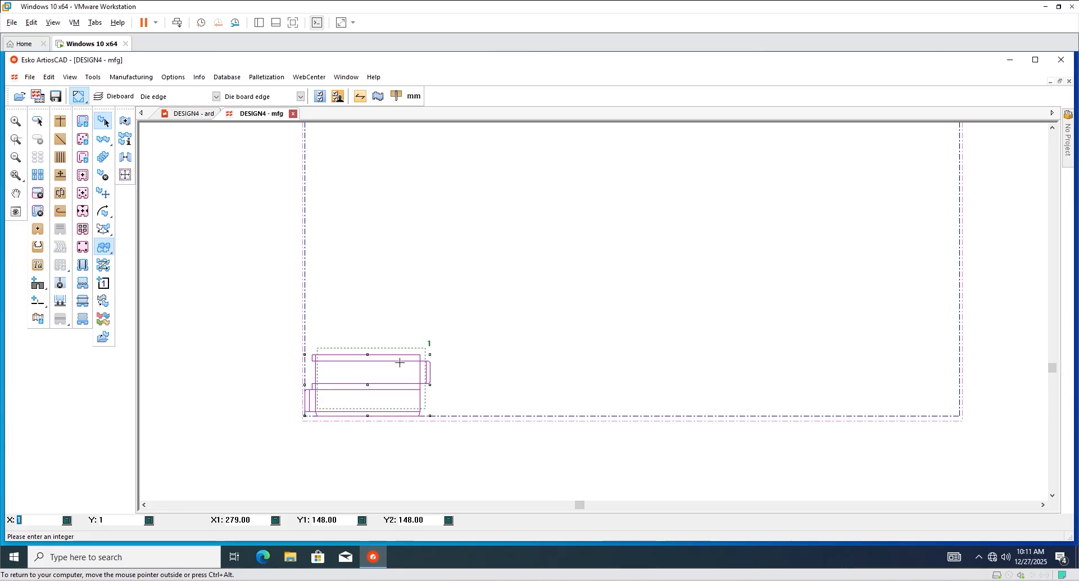
scroll(400, 362, "down", 2)
scroll(440, 299, "up", 2)
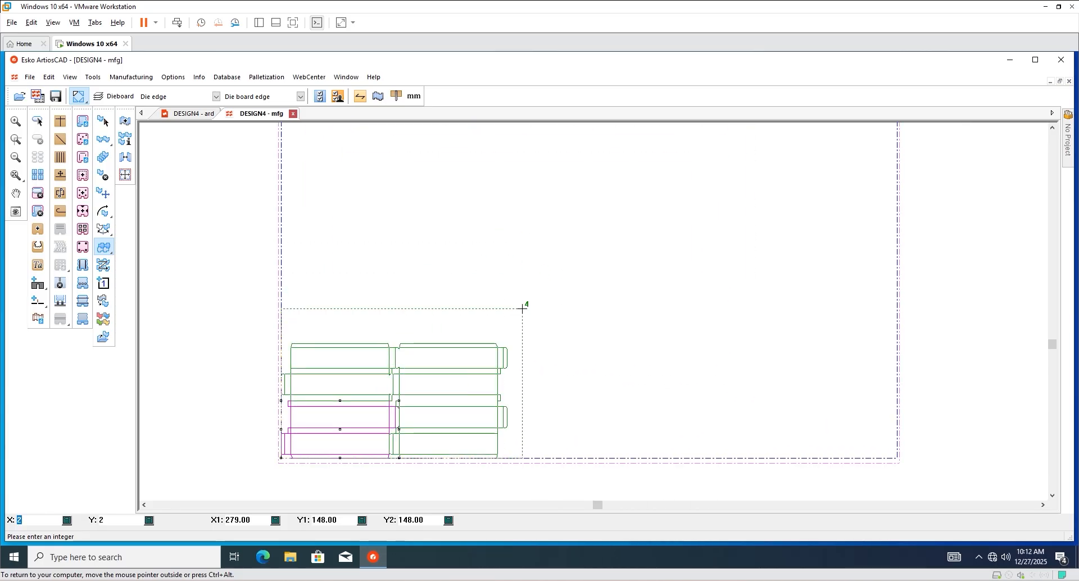
left_click(521, 277)
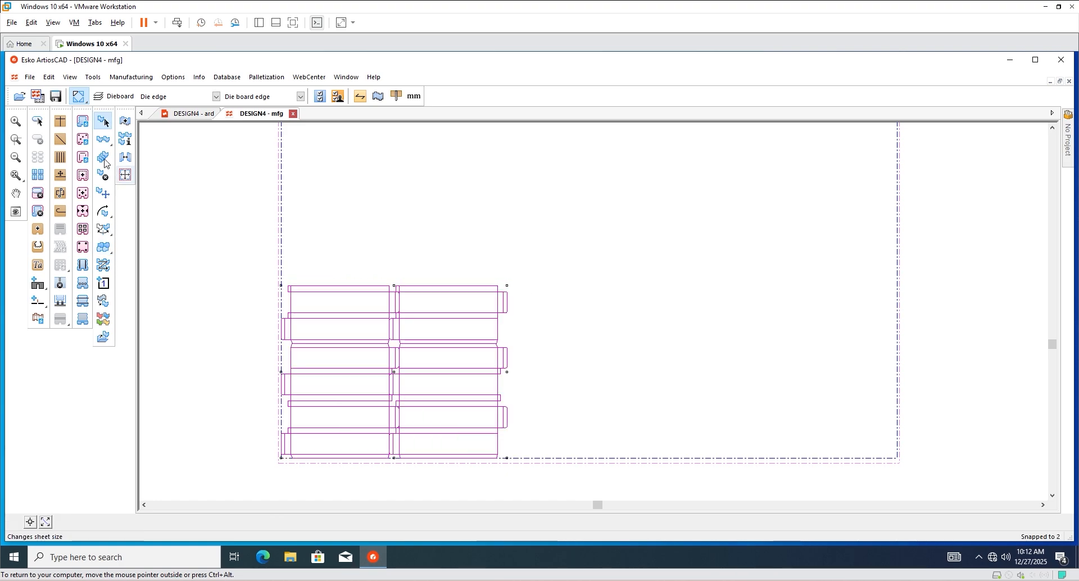
Examine how the nested one-ups interlock and how much of the sheet they occupy.
left_click(103, 193)
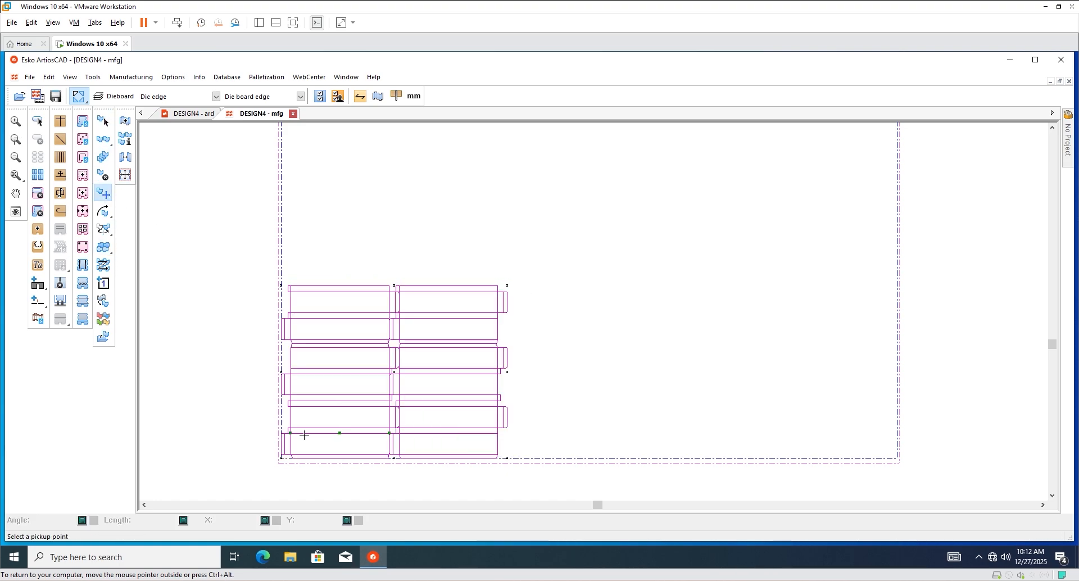
scroll(301, 433, "up", 3)
scroll(381, 373, "down", 1)
scroll(330, 277, "up", 2)
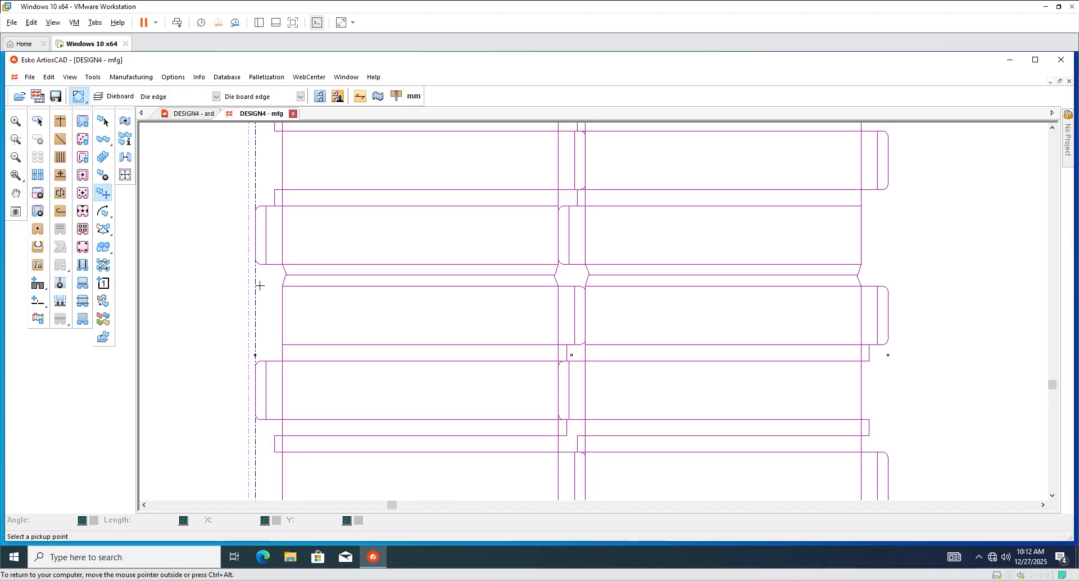
scroll(330, 287, "down", 3)
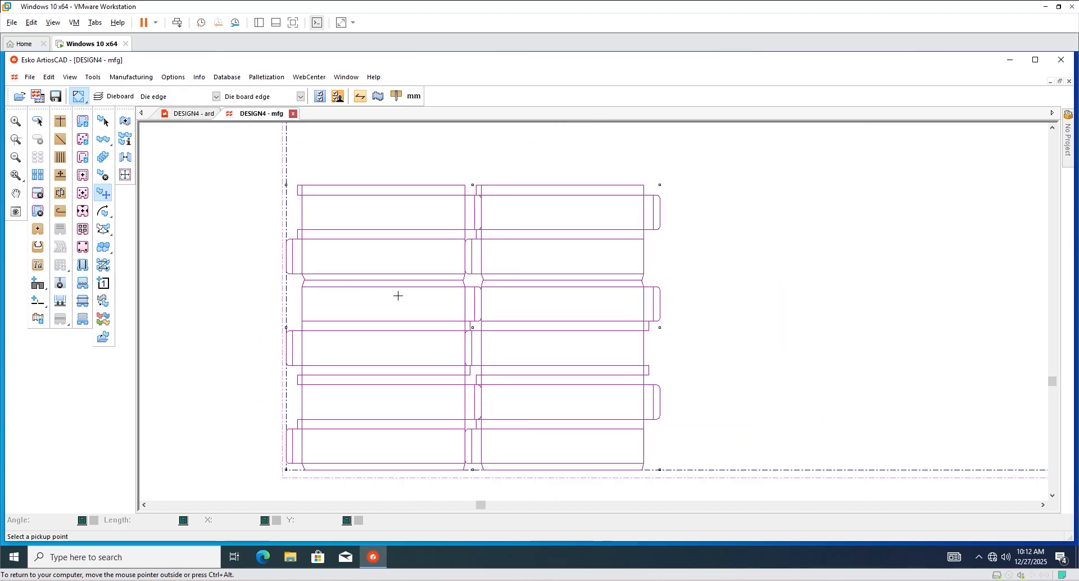
scroll(398, 295, "down", 2)
scroll(385, 294, "up", 2)
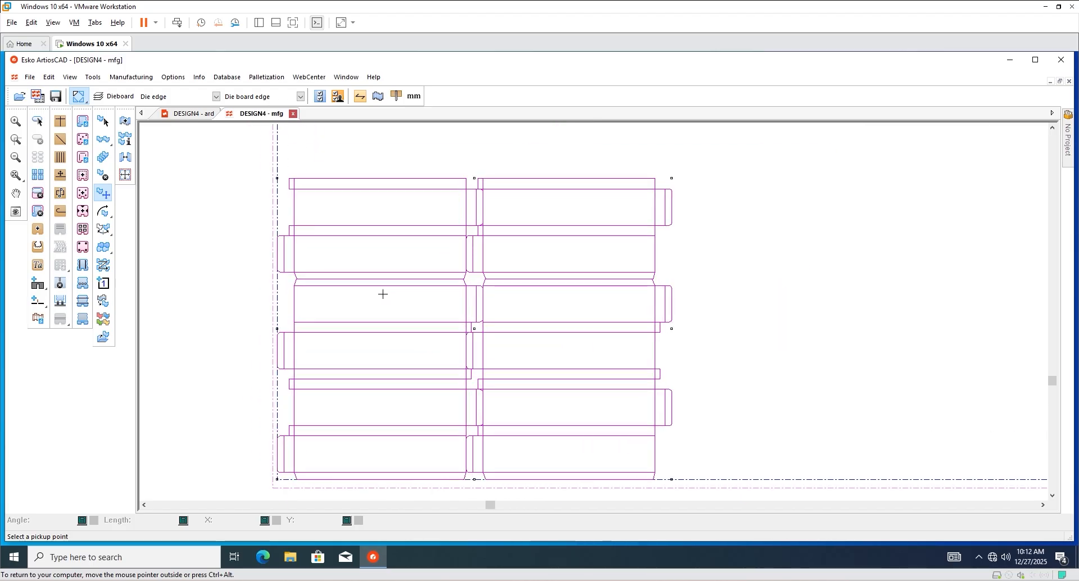
scroll(383, 294, "down", 2)
scroll(468, 263, "up", 1)
scroll(360, 301, "down", 1)
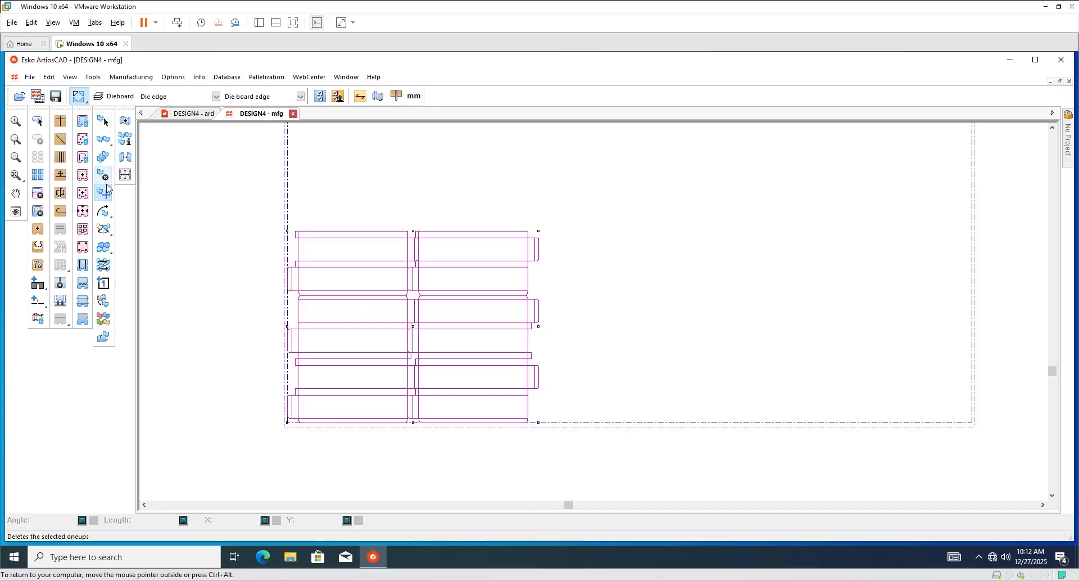
scroll(337, 301, "down", 1)
Set all of the sheet's margins to 0 in the sheet size settings.
left_click(125, 175)
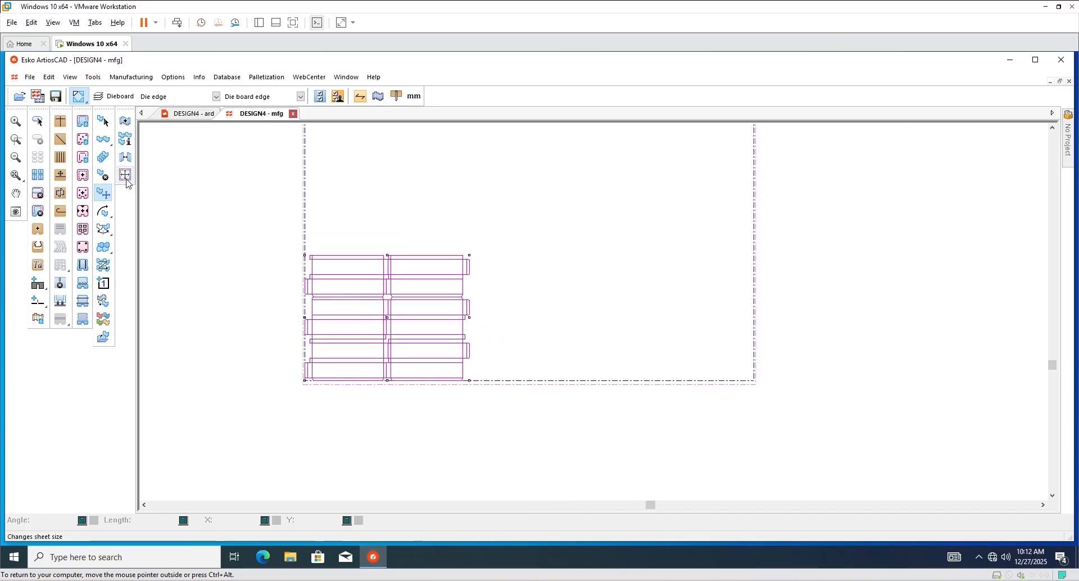
left_click_drag(668, 188, 668, 176)
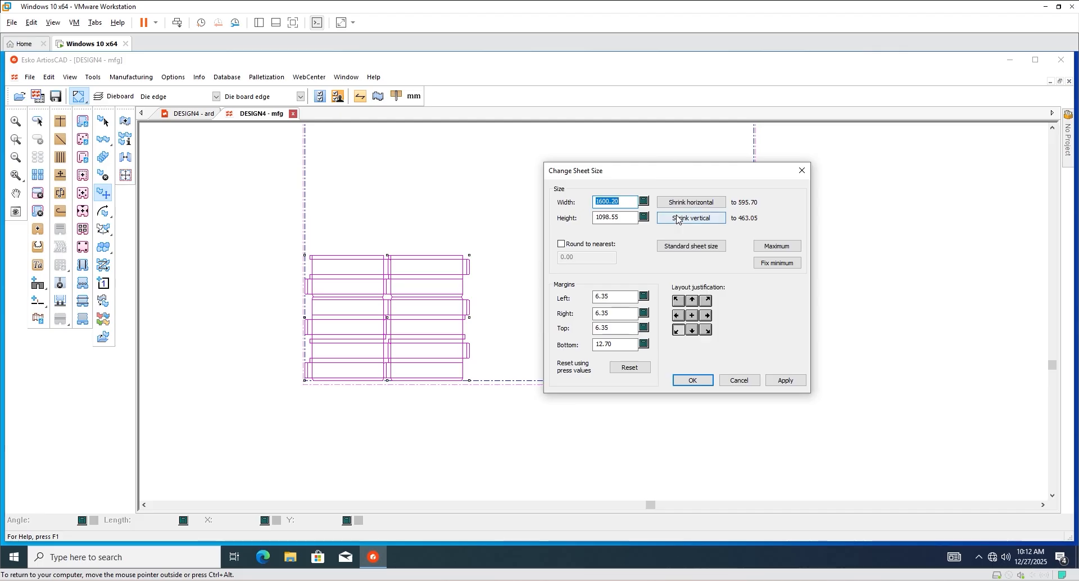
double_click(604, 296)
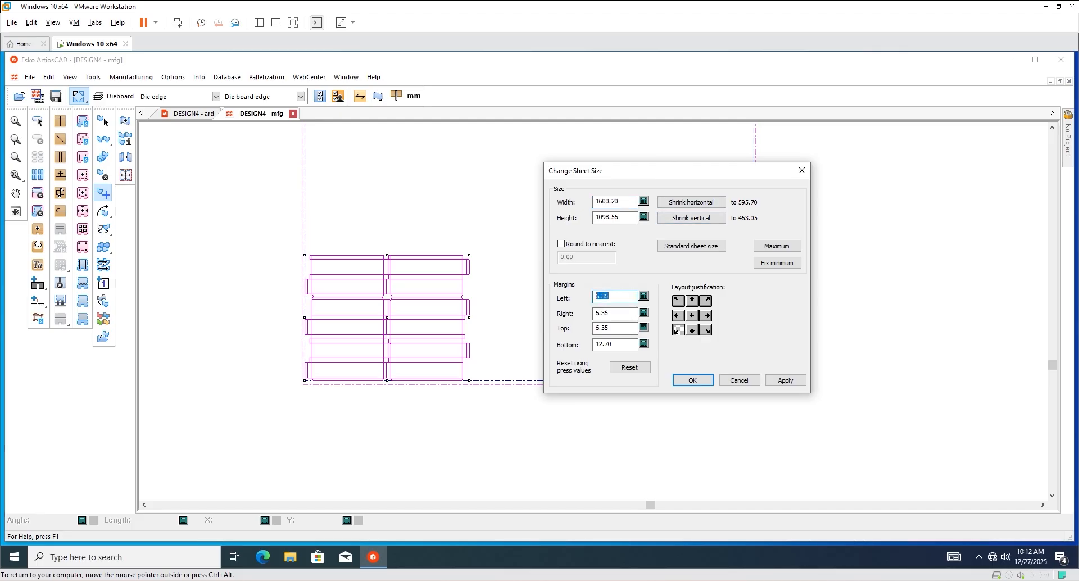
type("0")
key("Tab")
type("0")
key("Tab")
type("0")
Shrink the sheet to 595.70 mm wide and 463.05 mm high, accept it despite the press minimums, and clear the selection.
left_click(691, 201)
left_click(691, 218)
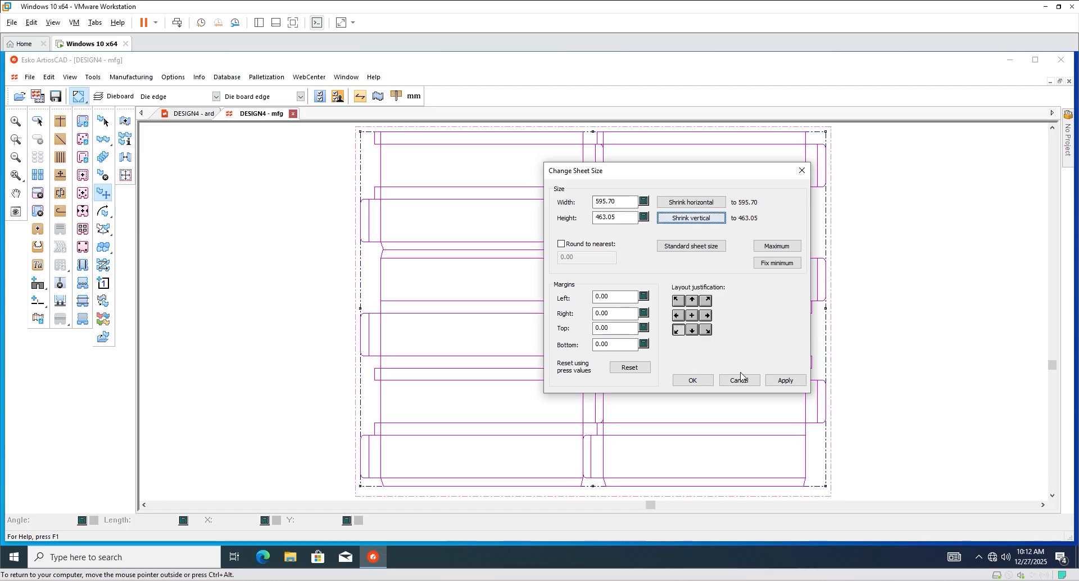
left_click(785, 380)
left_click(697, 339)
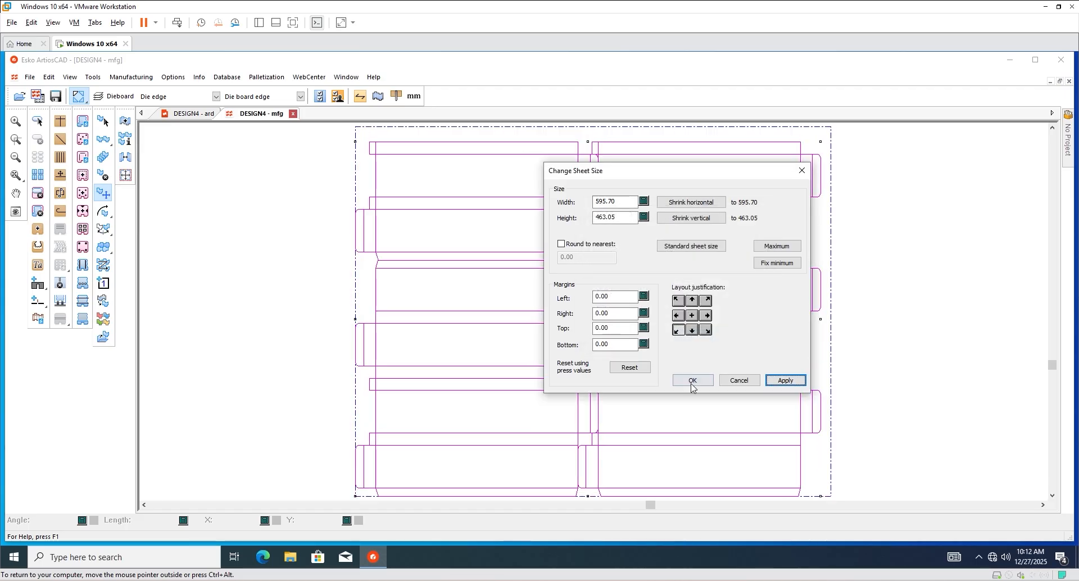
left_click(692, 380)
left_click(695, 339)
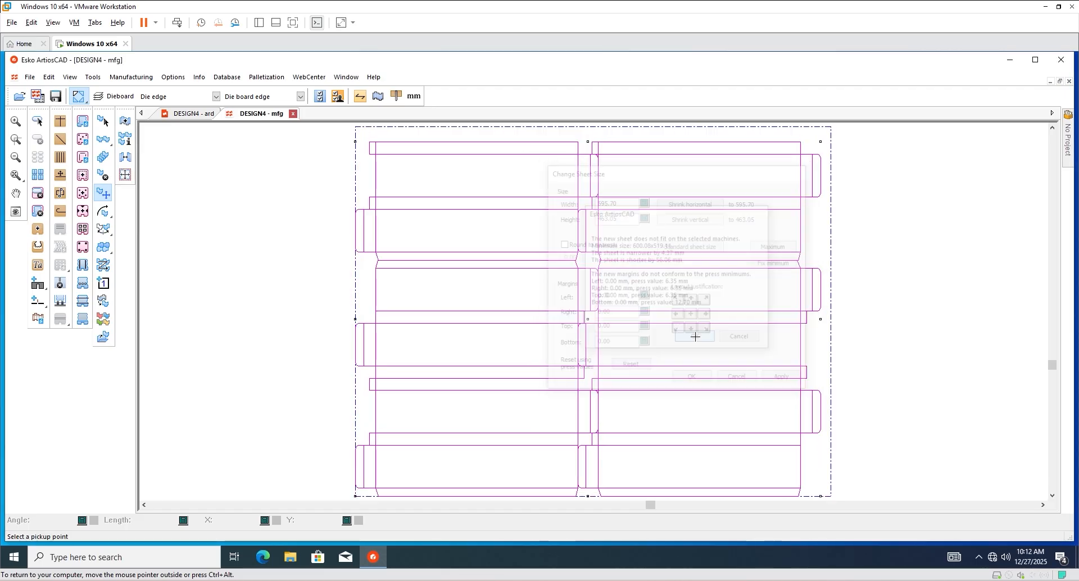
scroll(389, 339, "up", 1)
left_click(104, 121)
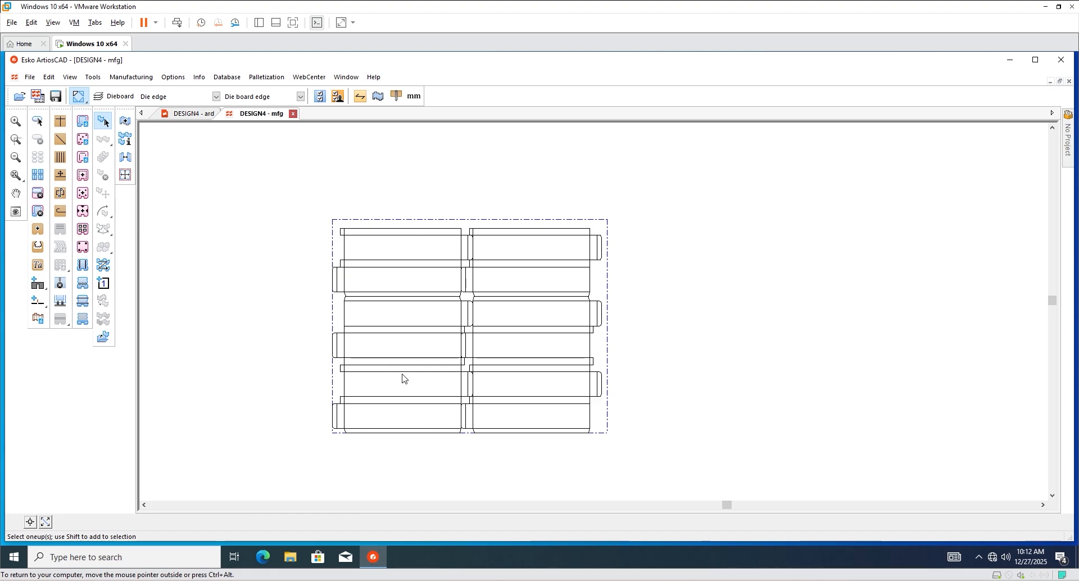
Justify the layout to the bottom centre of the sheet and accept it despite the press minimums.
scroll(411, 381, "up", 2)
scroll(411, 381, "down", 1)
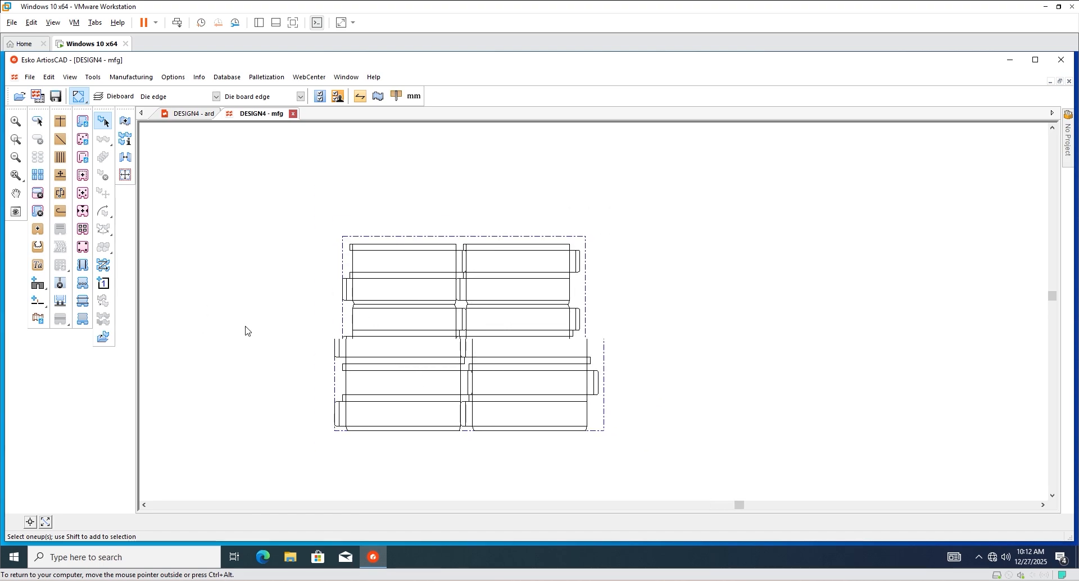
left_click(125, 176)
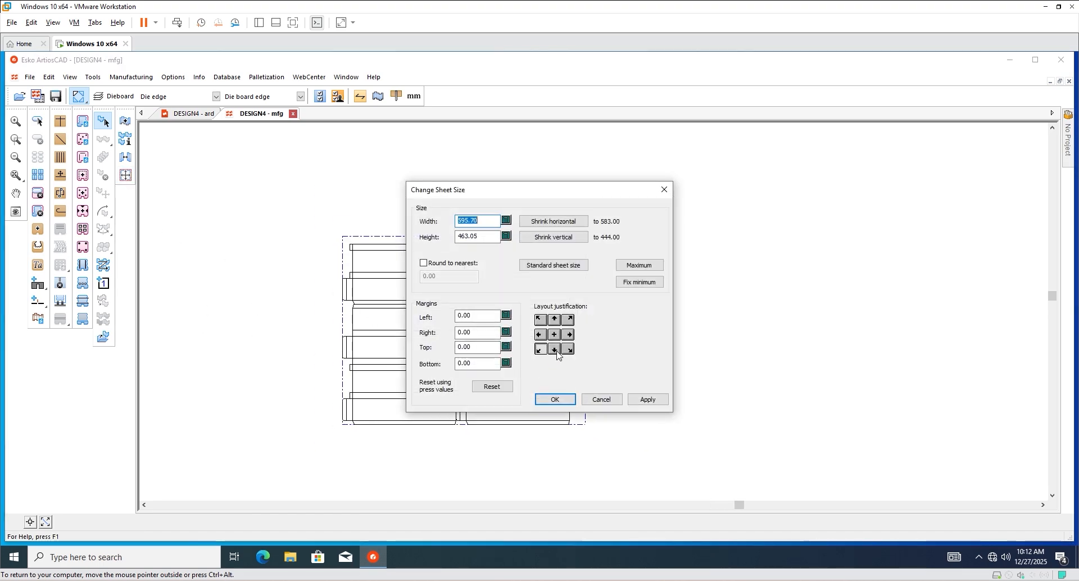
left_click(555, 349)
left_click(650, 403)
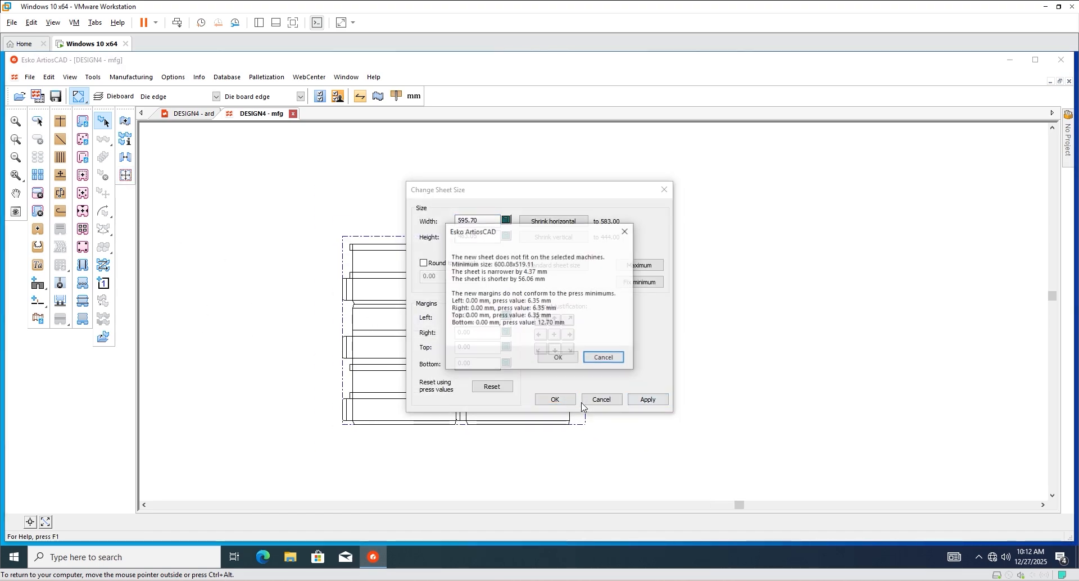
left_click(557, 358)
left_click(555, 400)
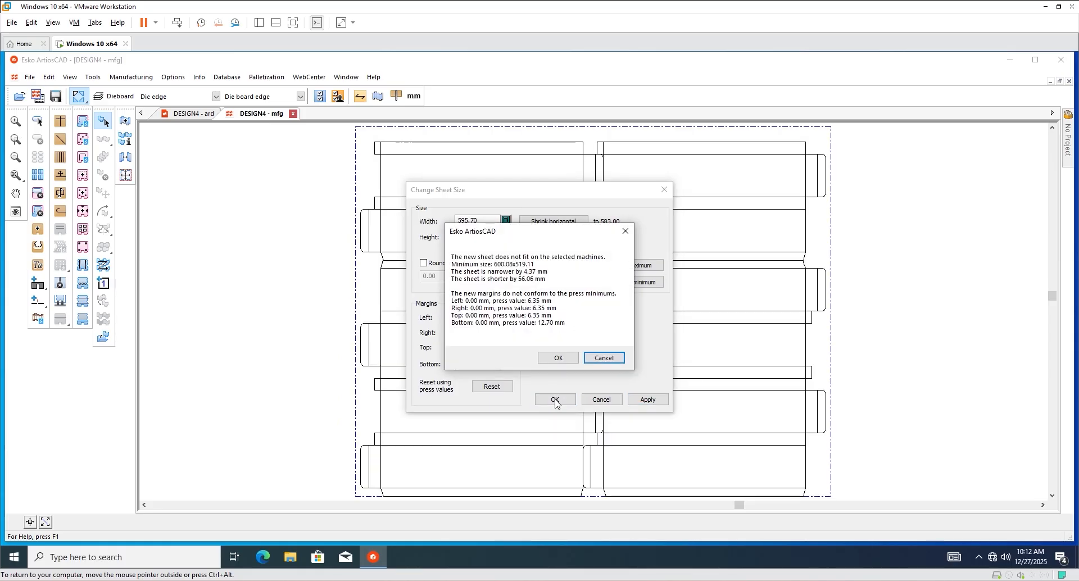
left_click(558, 358)
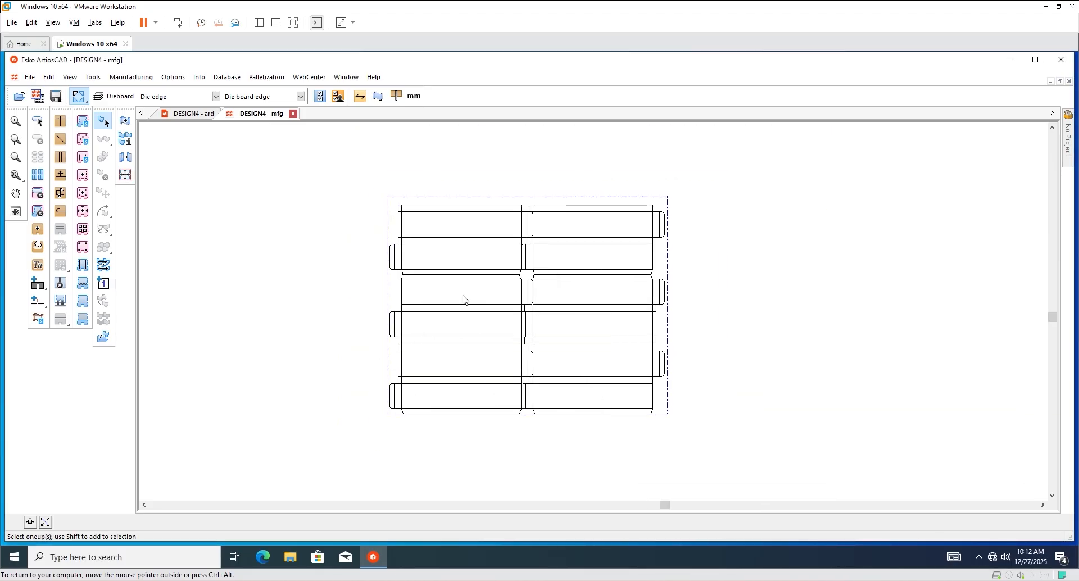
Examine the nesting of the six one-ups and their spacing to the edges of the reduced sheet.
scroll(458, 218, "up", 4)
scroll(388, 227, "down", 4)
scroll(443, 280, "up", 2)
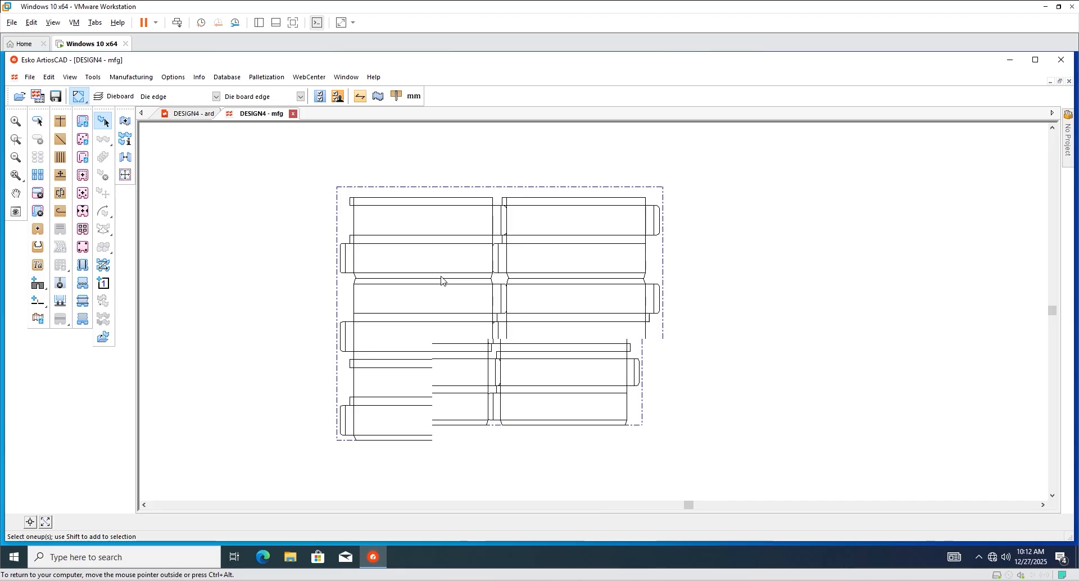
scroll(450, 289, "down", 2)
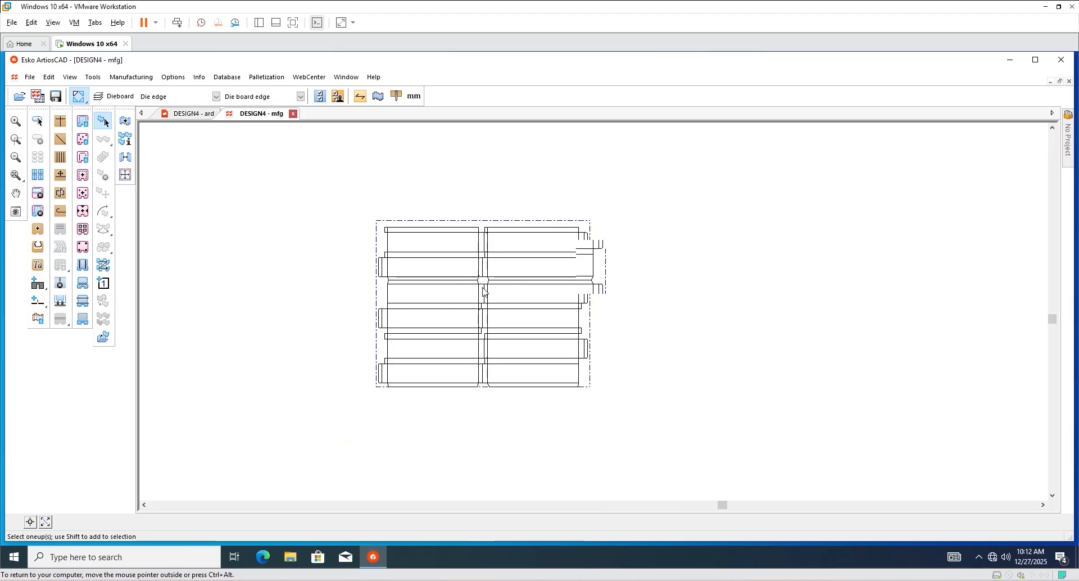
scroll(484, 292, "up", 3)
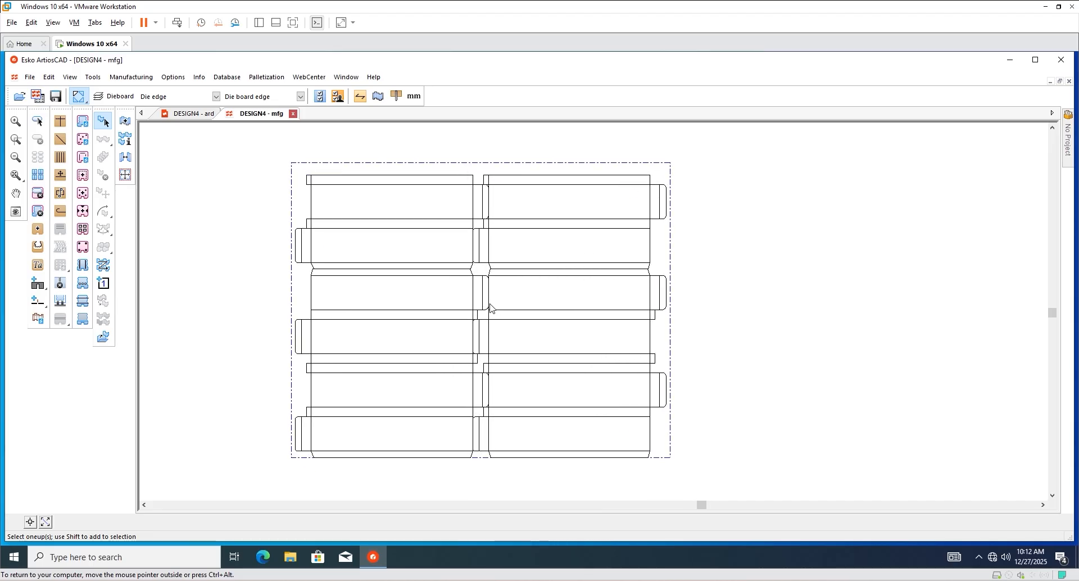
scroll(410, 306, "down", 1)
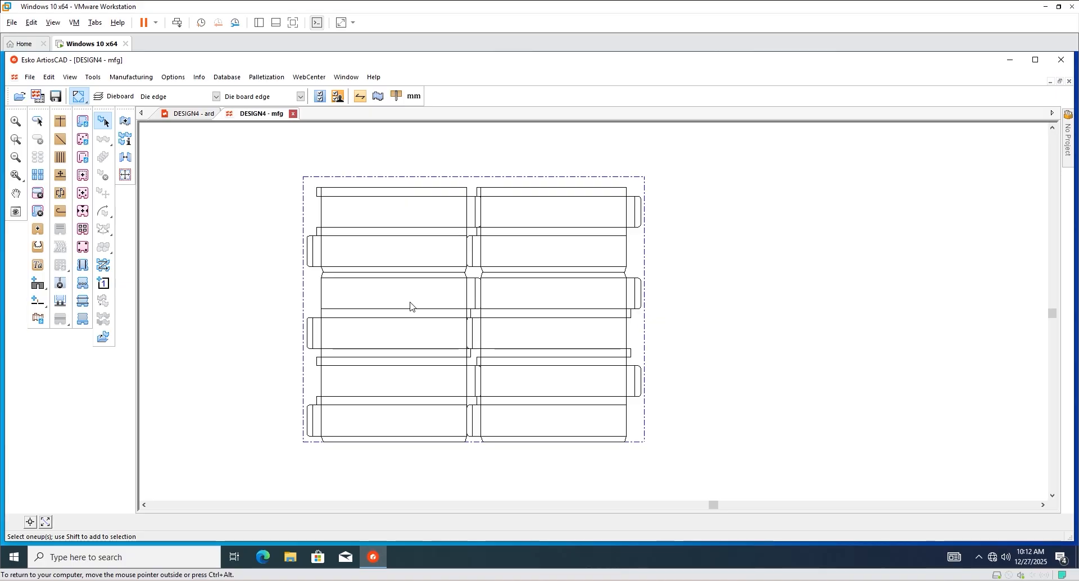
scroll(411, 306, "down", 1)
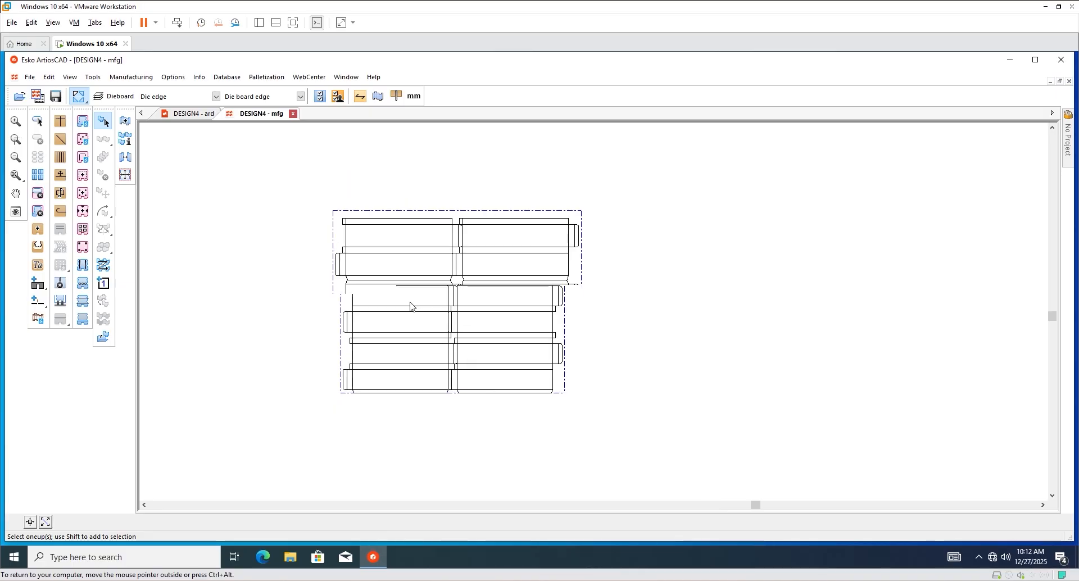
scroll(492, 273, "up", 1)
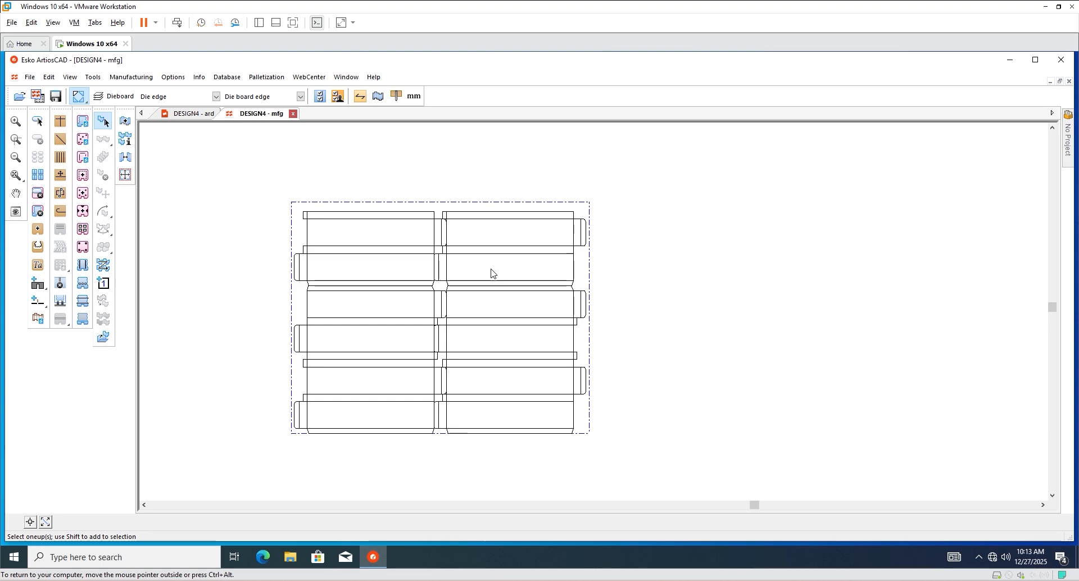
Close the DESIGN4 manufacturing layout without saving it and return to the single design.
left_click(293, 115)
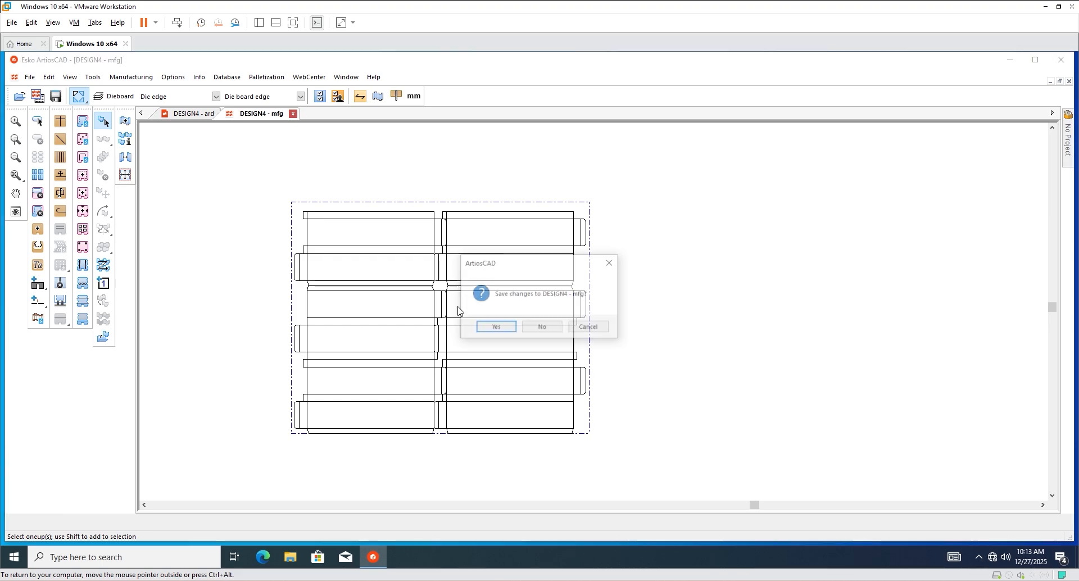
left_click(543, 326)
scroll(298, 299, "down", 4)
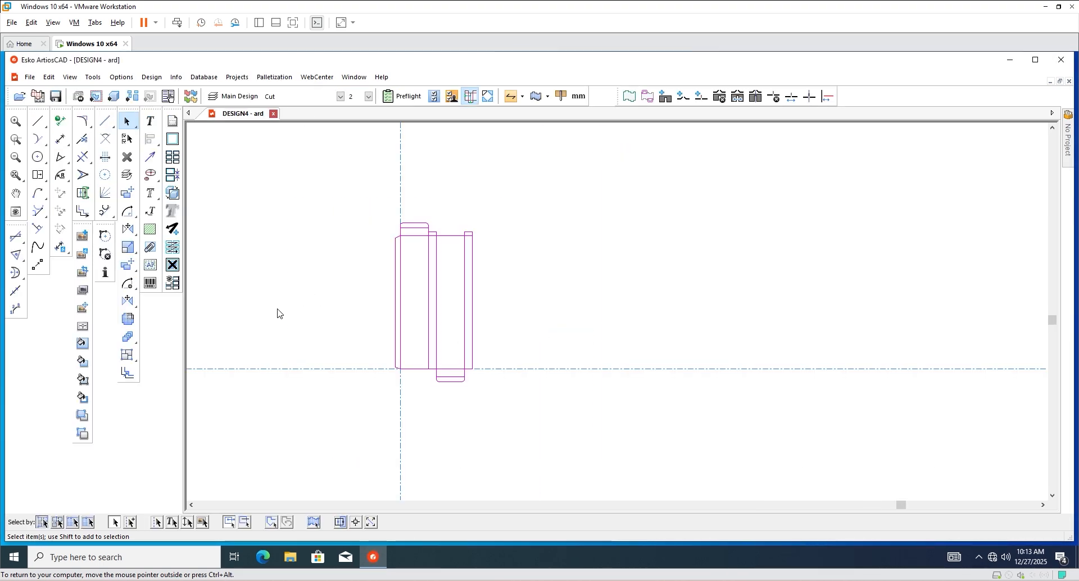
scroll(409, 299, "up", 1)
Rotate the selected die-line 270° clockwise in three quarter turns so its glue flap lies along the lower edge.
left_click(128, 212)
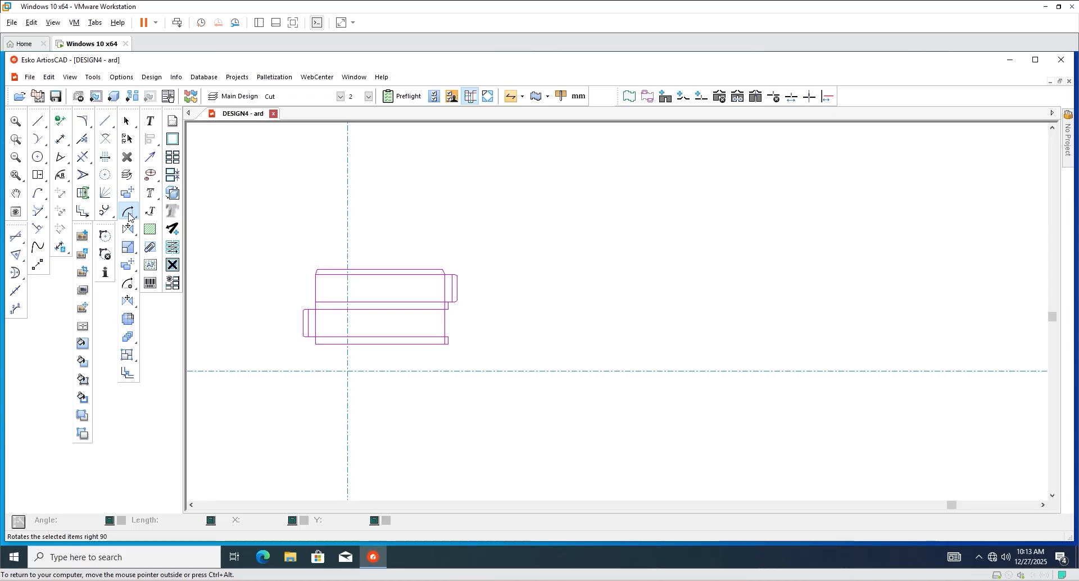
left_click(129, 214)
left_click(129, 213)
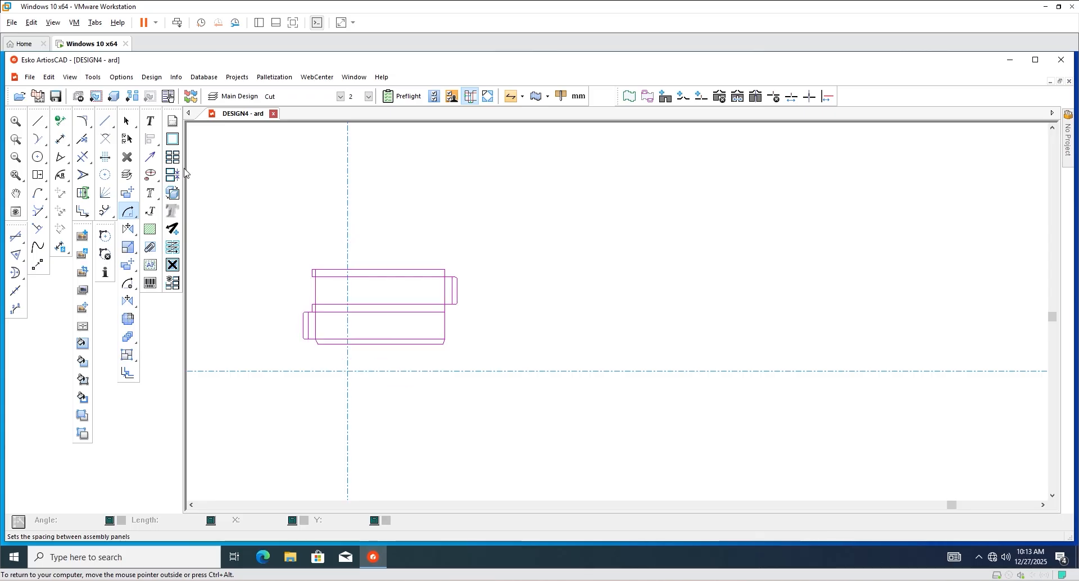
Move the rotated die-line from its lower-left corner to a spot above and to the right of the design origin.
left_click(128, 193)
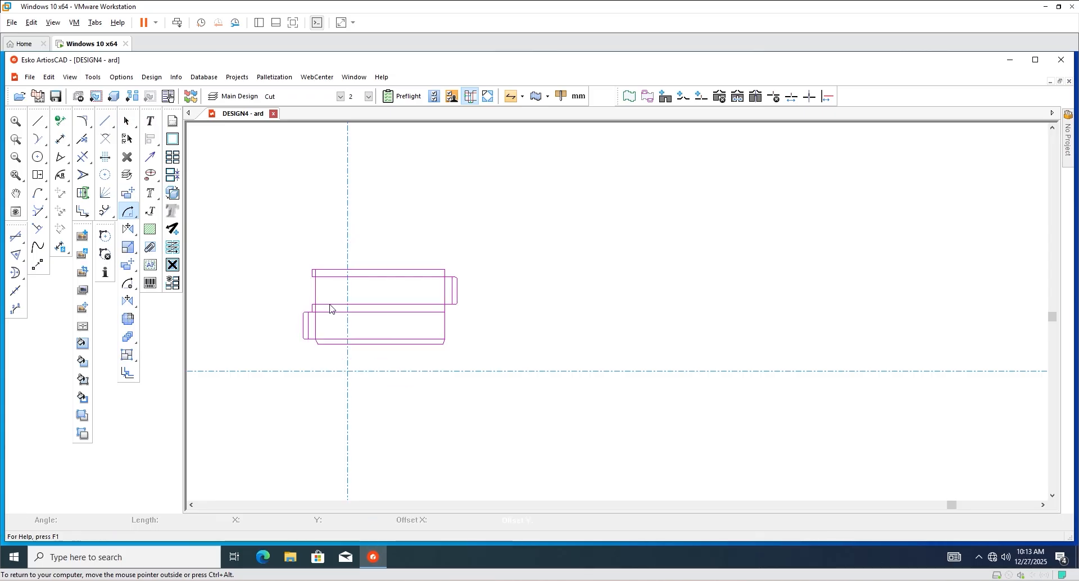
scroll(319, 349, "up", 1)
left_click(303, 344)
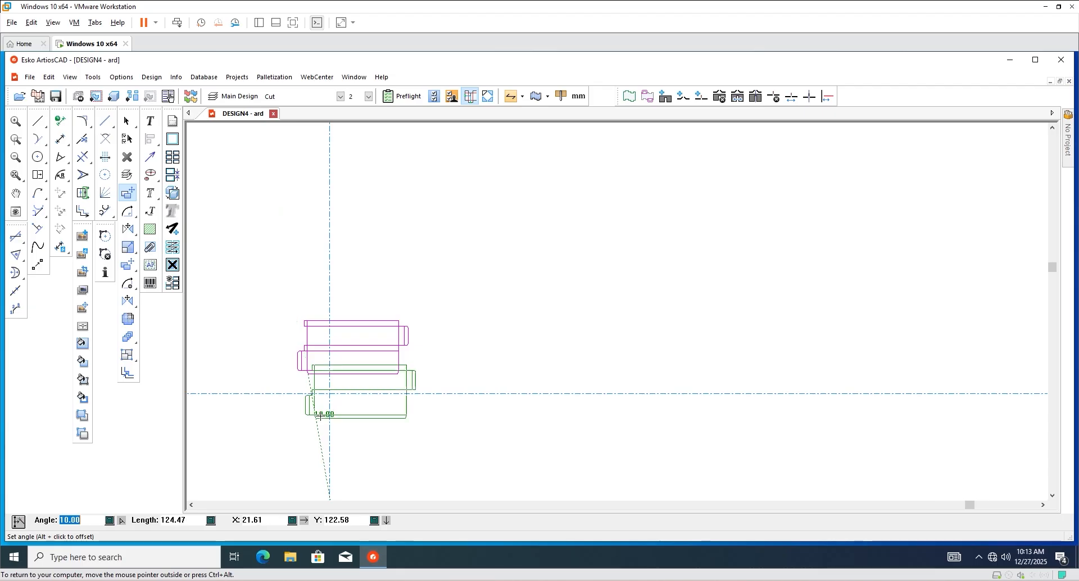
left_click(414, 317)
scroll(463, 251, "up", 5)
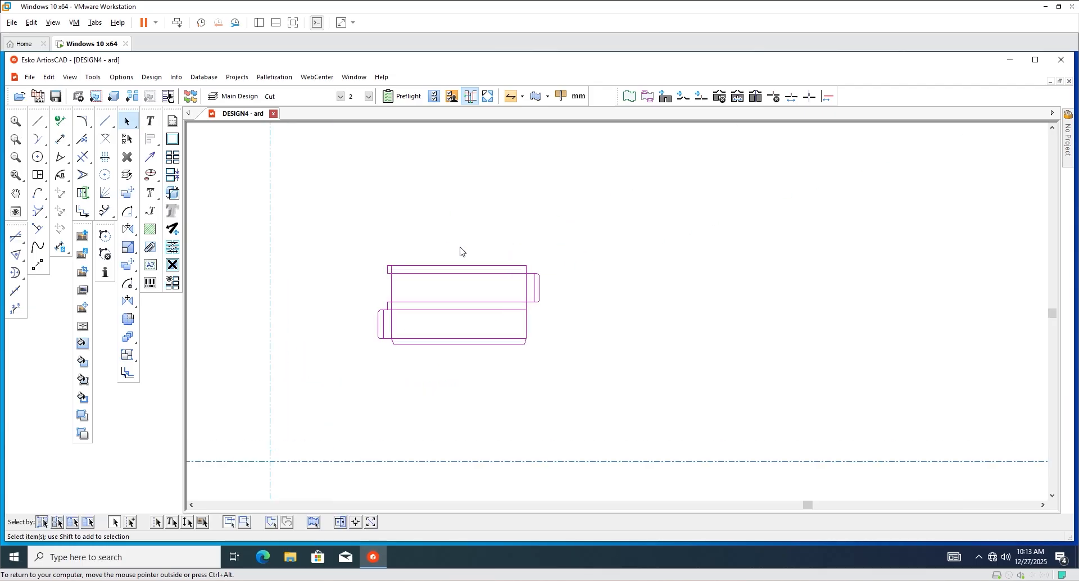
Copy the whole die-line once horizontally at 0°, offset 279 mm, so the copy's left flap meets the original's right edge.
left_click(342, 328)
scroll(343, 328, "down", 5)
scroll(409, 284, "up", 2)
left_click_drag(320, 262, 521, 374)
scroll(409, 325, "up", 1)
scroll(358, 300, "down", 2)
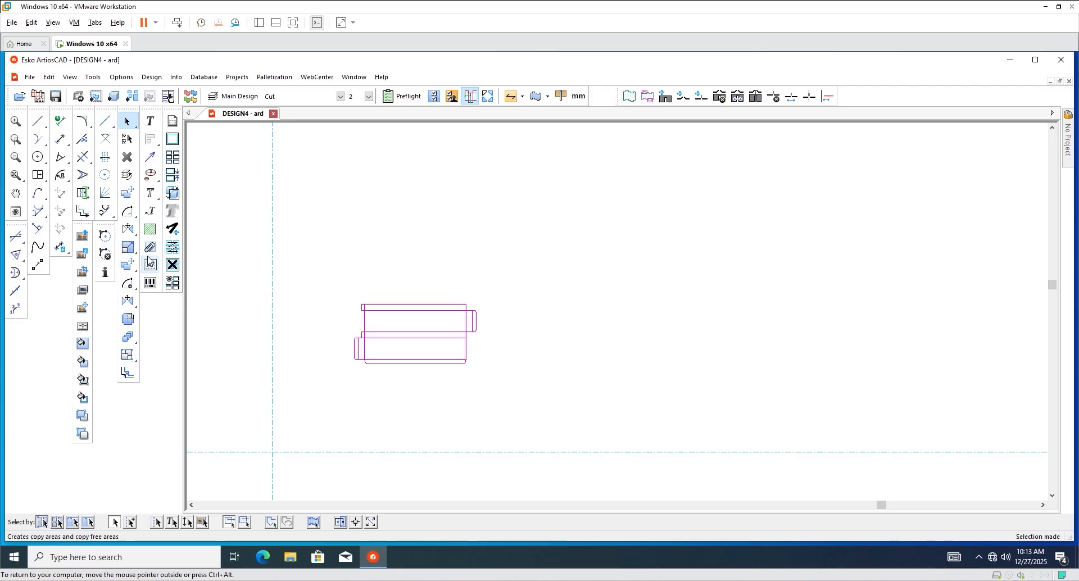
left_click(130, 339)
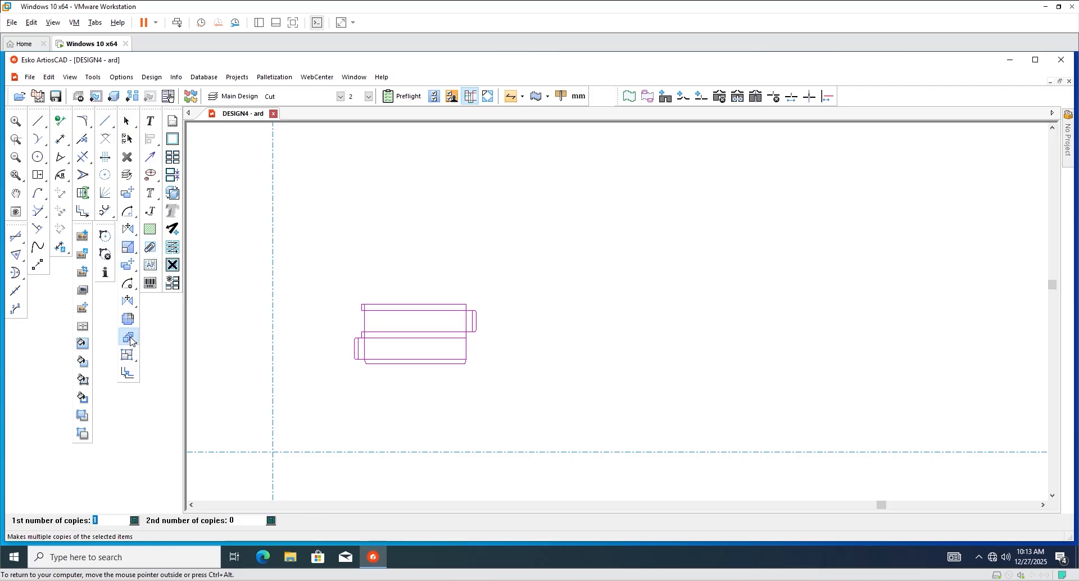
key("Return")
scroll(467, 324, "up", 2)
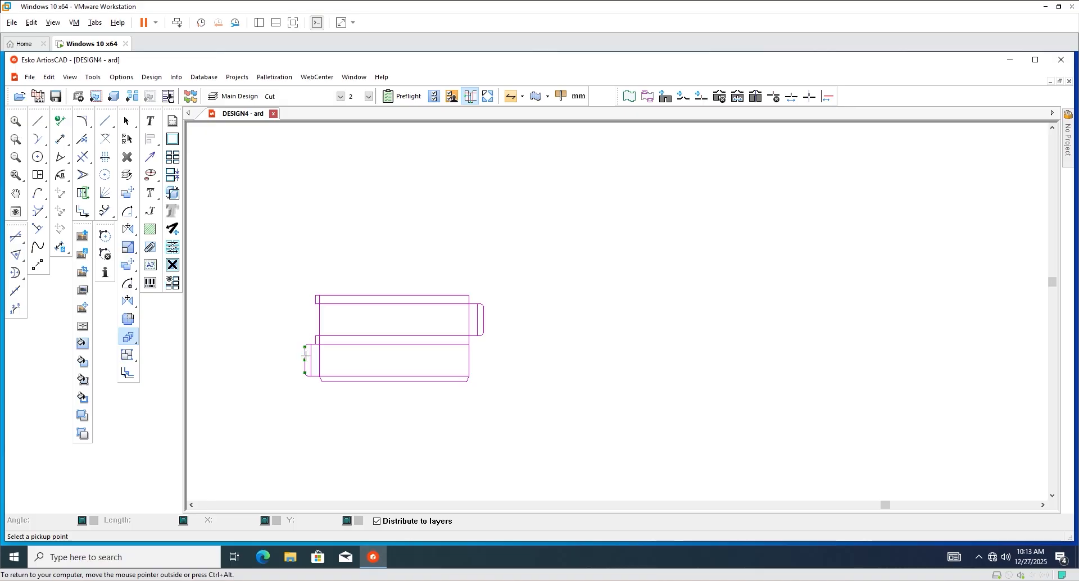
left_click(304, 360)
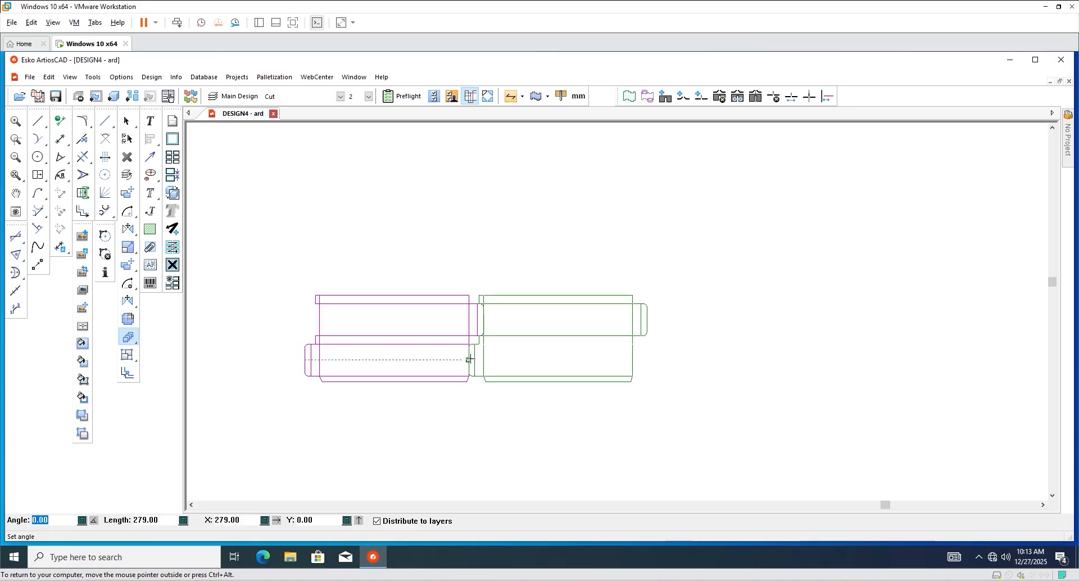
key("Return")
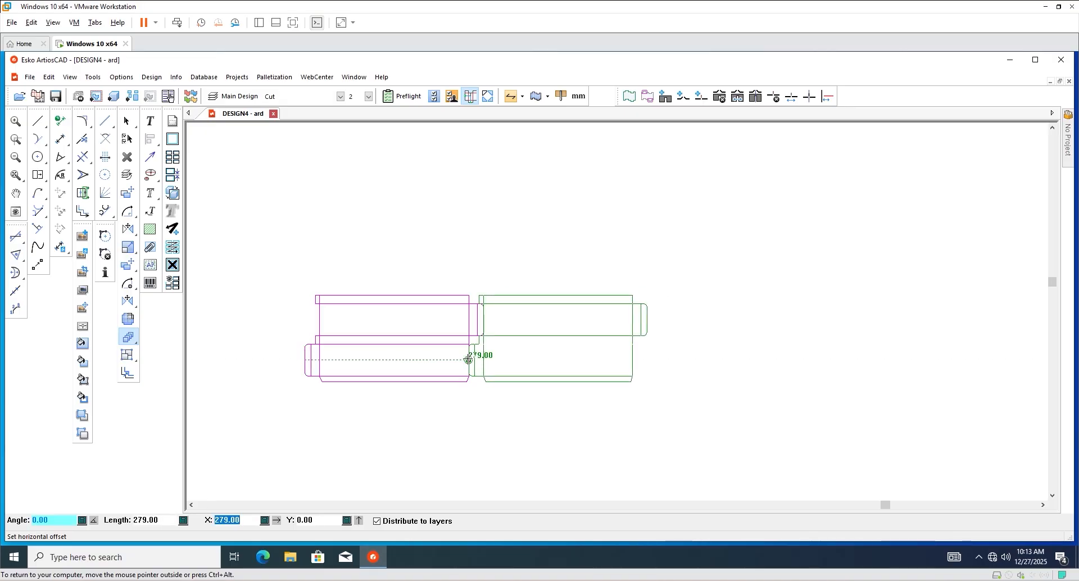
left_click(468, 359)
left_click(447, 402)
scroll(447, 402, "down", 2)
scroll(463, 335, "up", 2)
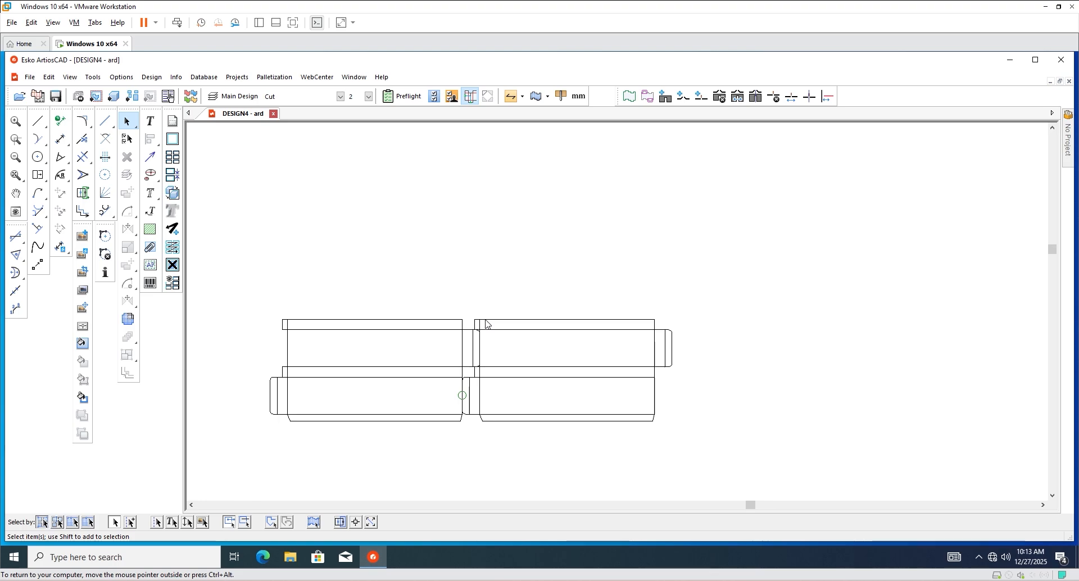
scroll(482, 313, "down", 2)
scroll(418, 413, "up", 6)
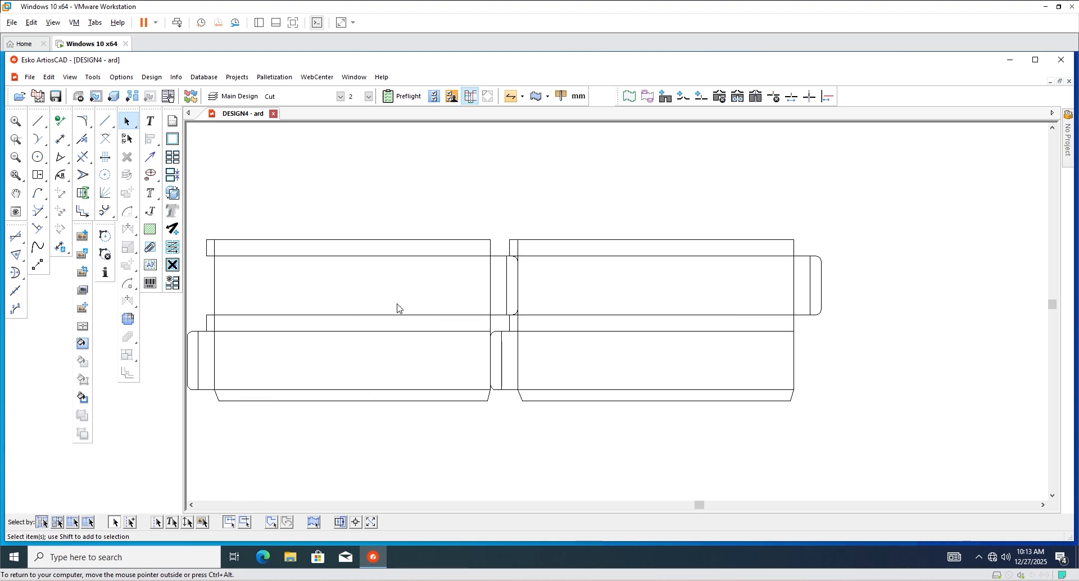
Add a vertical construction line offset 4 mm to the right of the first die-line's right tuck flap edge.
key("c")
scroll(518, 342, "up", 3)
scroll(526, 292, "up", 2)
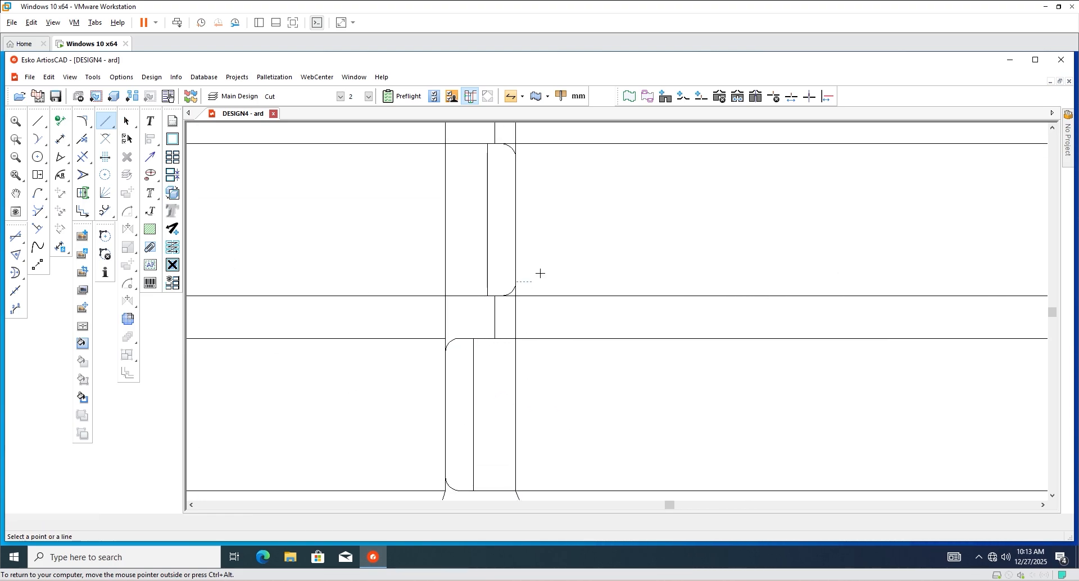
scroll(452, 386, "down", 2)
scroll(502, 259, "up", 2)
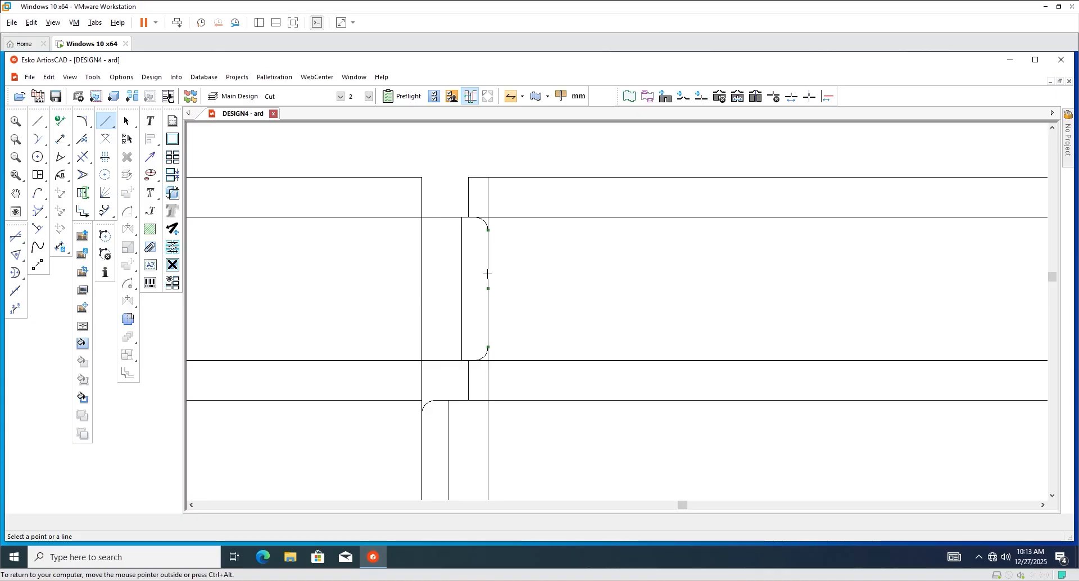
left_click(487, 274)
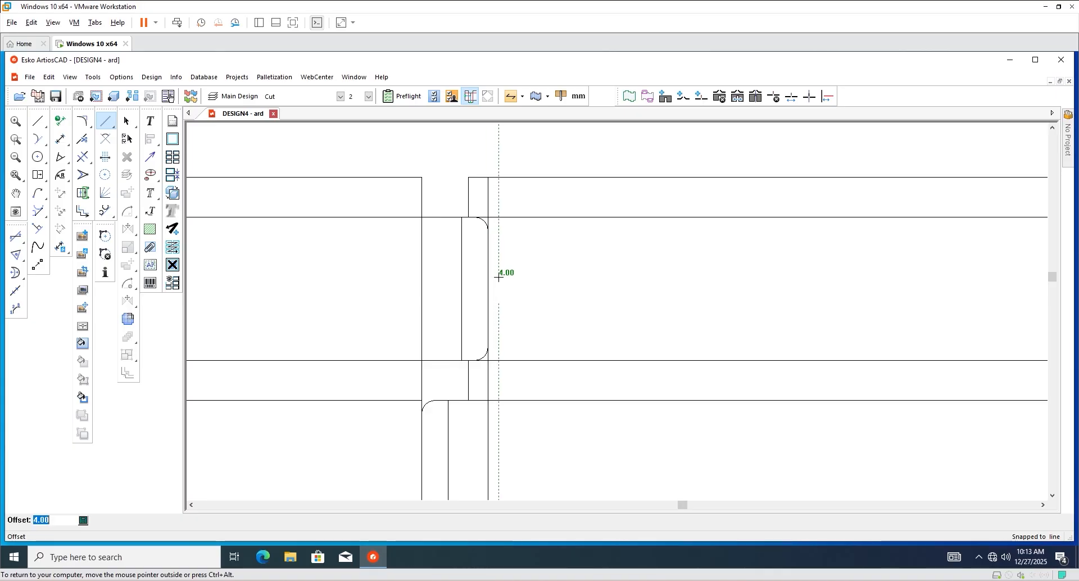
left_click(498, 276)
scroll(491, 293, "down", 4)
left_click(133, 124)
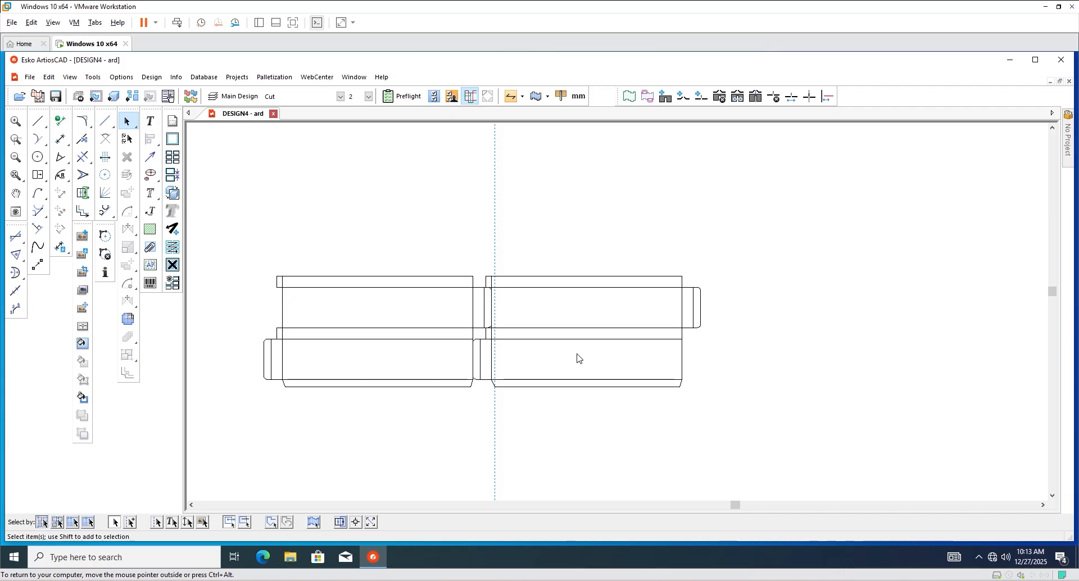
Undo the construction line and the copied die-line, then clear the selection on the remaining die-line.
left_click_drag(577, 333, 587, 360)
left_click(756, 370)
key("ctrl+z")
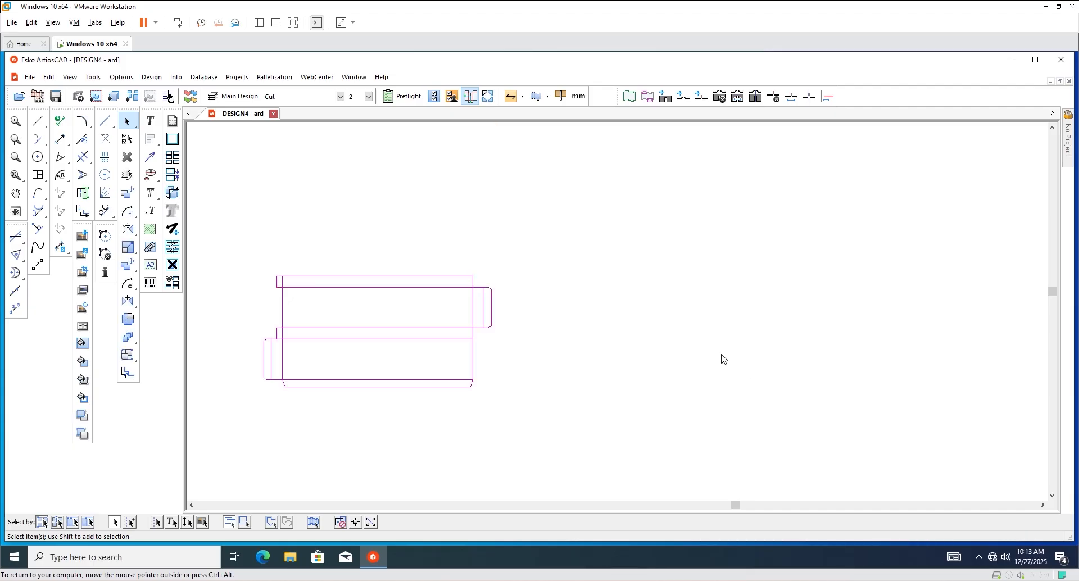
scroll(722, 356, "down", 1)
left_click(640, 340)
Select the die-line's panel fold lines and right tuck flap folds together and change them to the crease line type.
scroll(328, 336, "up", 4)
scroll(357, 332, "down", 1)
scroll(358, 336, "down", 1)
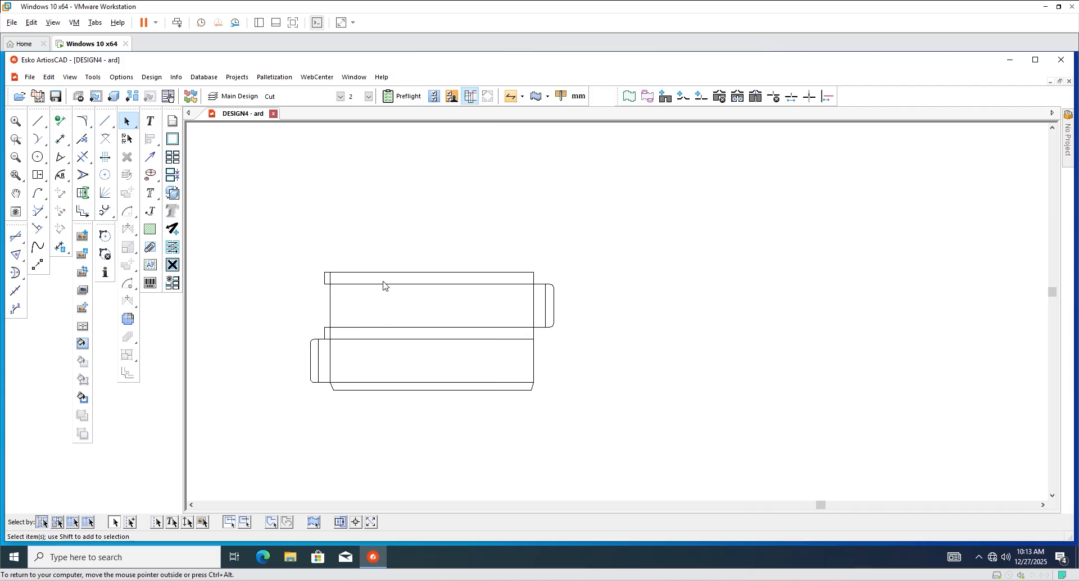
left_click_drag(382, 277, 425, 387)
scroll(376, 348, "up", 1)
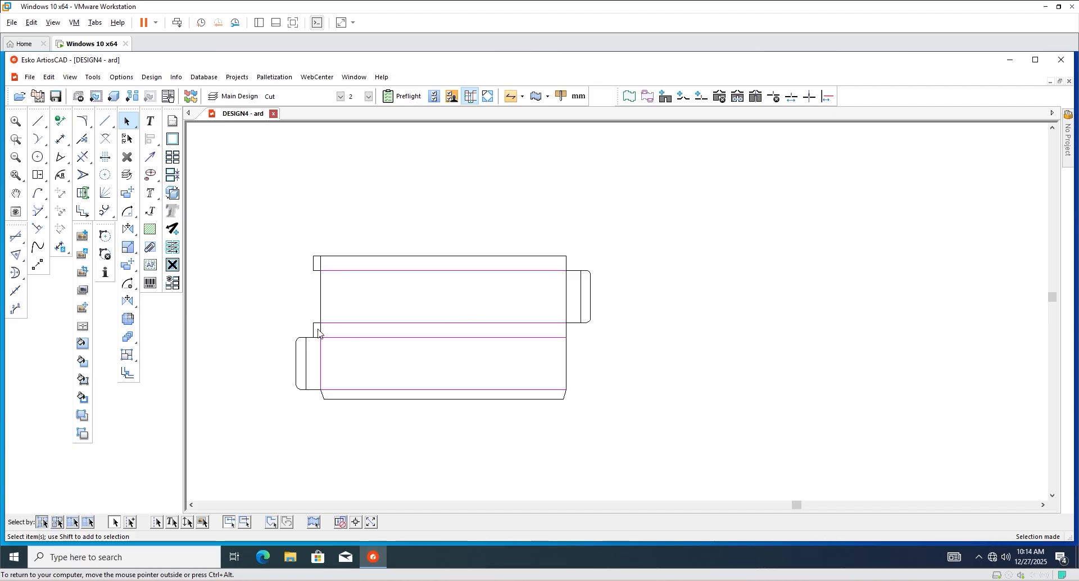
left_click_drag(557, 286, 586, 301, "shift")
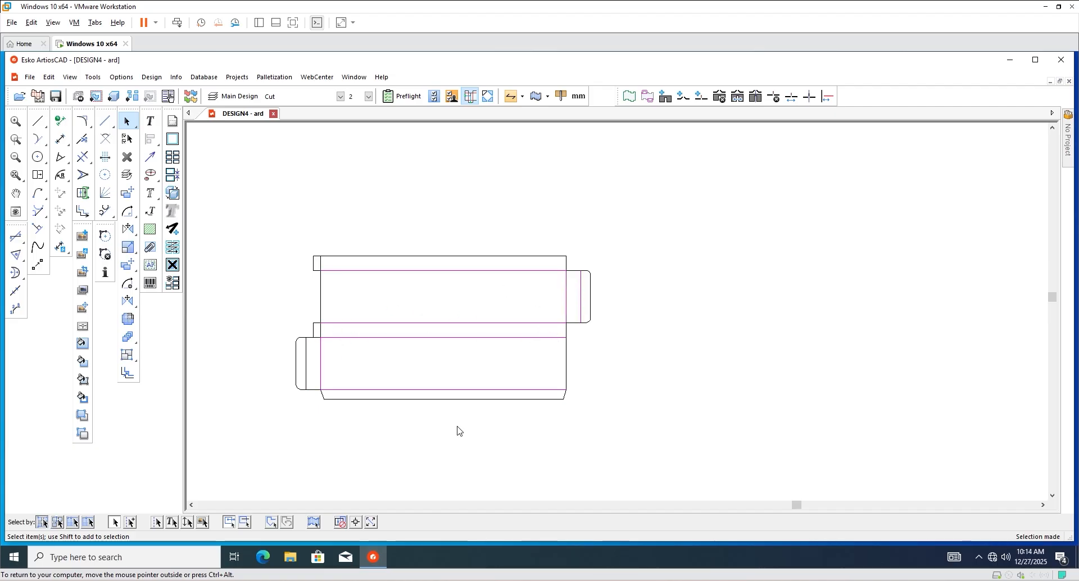
left_click(341, 96)
left_click(284, 130)
left_click(689, 353)
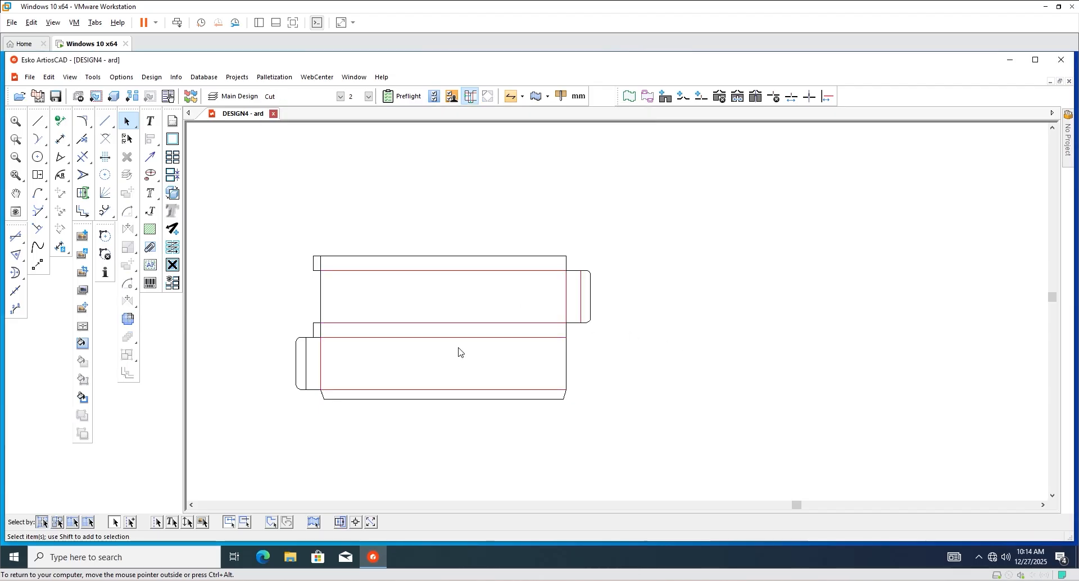
scroll(330, 325, "up", 5)
scroll(348, 324, "down", 4)
scroll(348, 328, "down", 1)
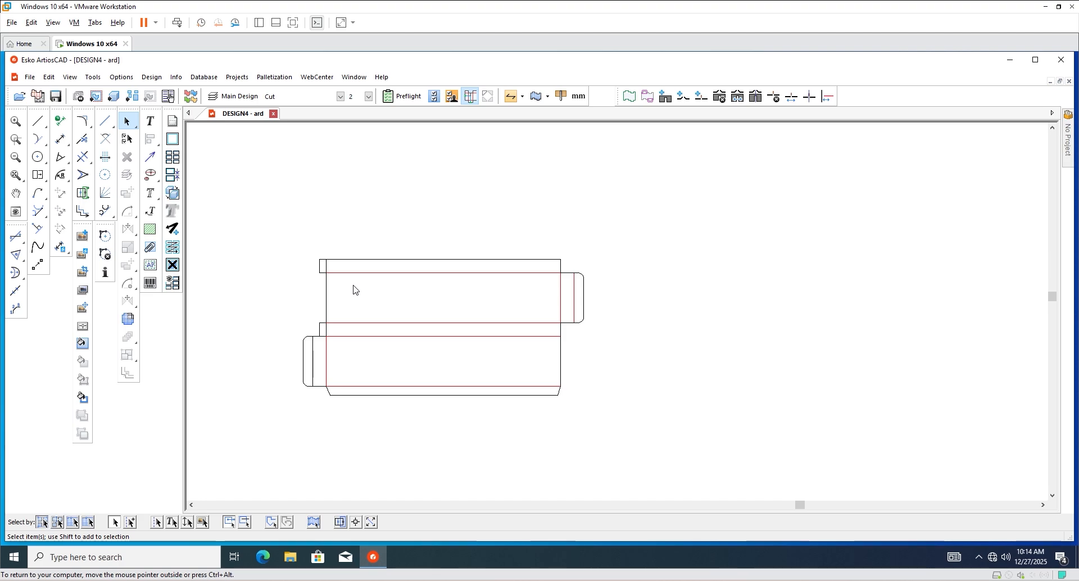
Change the fold line inside the lower-left tuck flap to the crease line type.
scroll(354, 288, "up", 3)
left_click(338, 306)
left_click(341, 96)
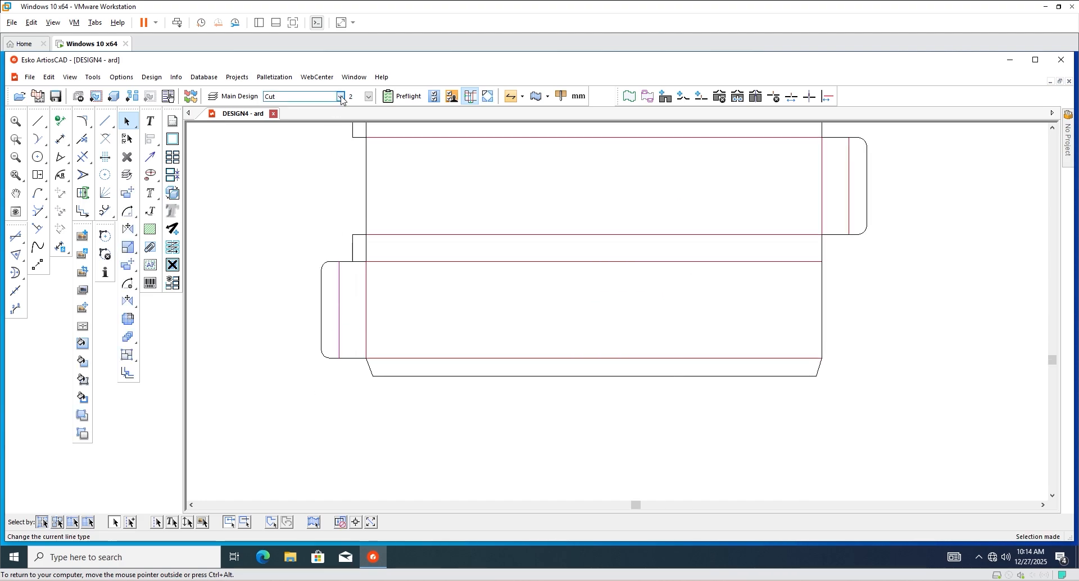
left_click(300, 131)
scroll(366, 415, "down", 2)
scroll(364, 427, "down", 1)
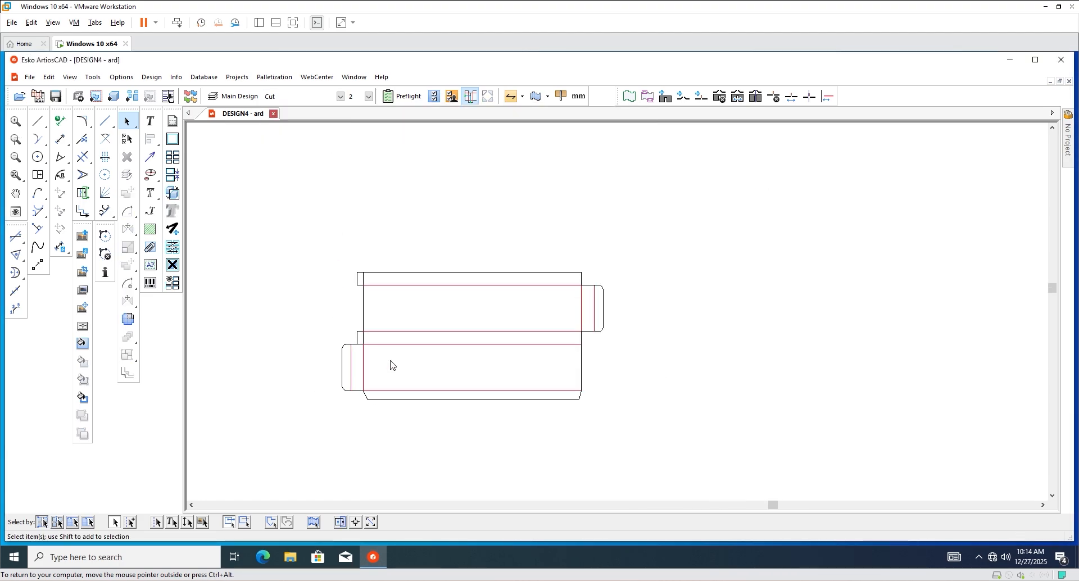
Select the complete die-line and group all its lines into one object.
left_click_drag(297, 230, 649, 433)
scroll(352, 373, "down", 1)
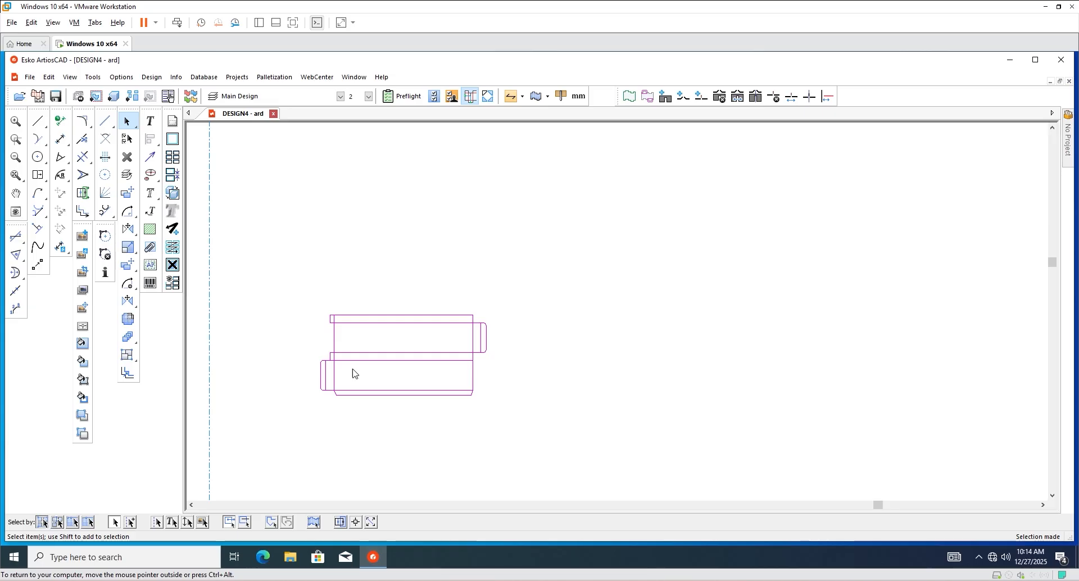
left_click_drag(128, 361, 190, 355)
scroll(349, 341, "up", 1)
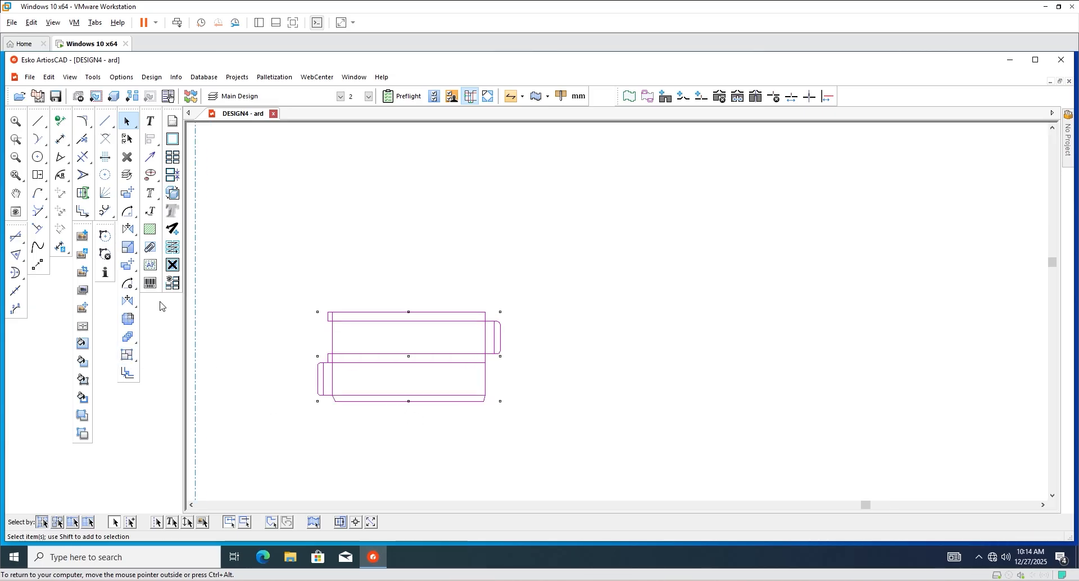
Copy the grouped die-line once horizontally so the copy's left flap touches the original's right edge.
left_click(128, 342)
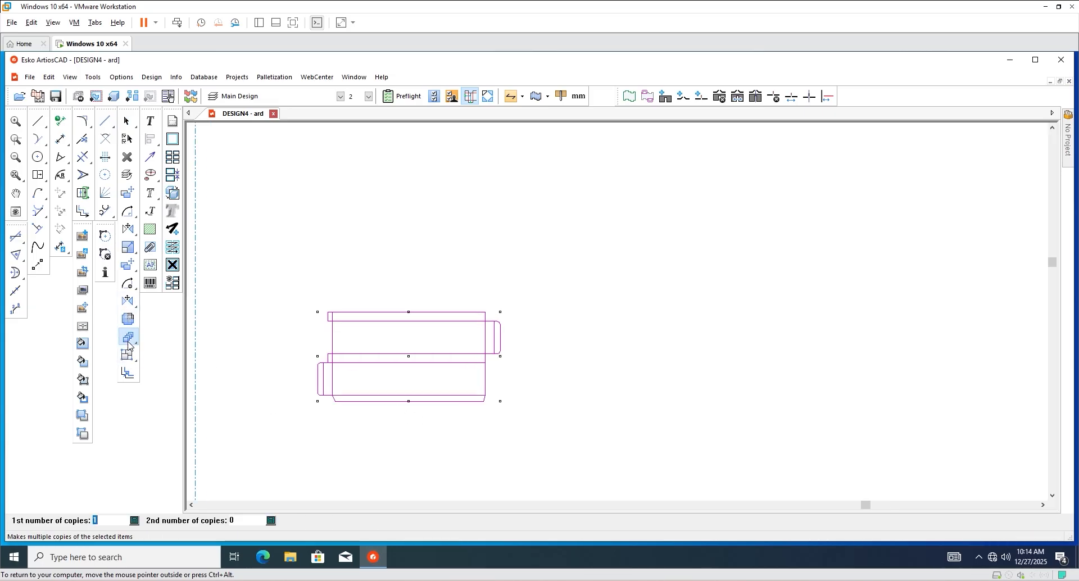
left_click(317, 379)
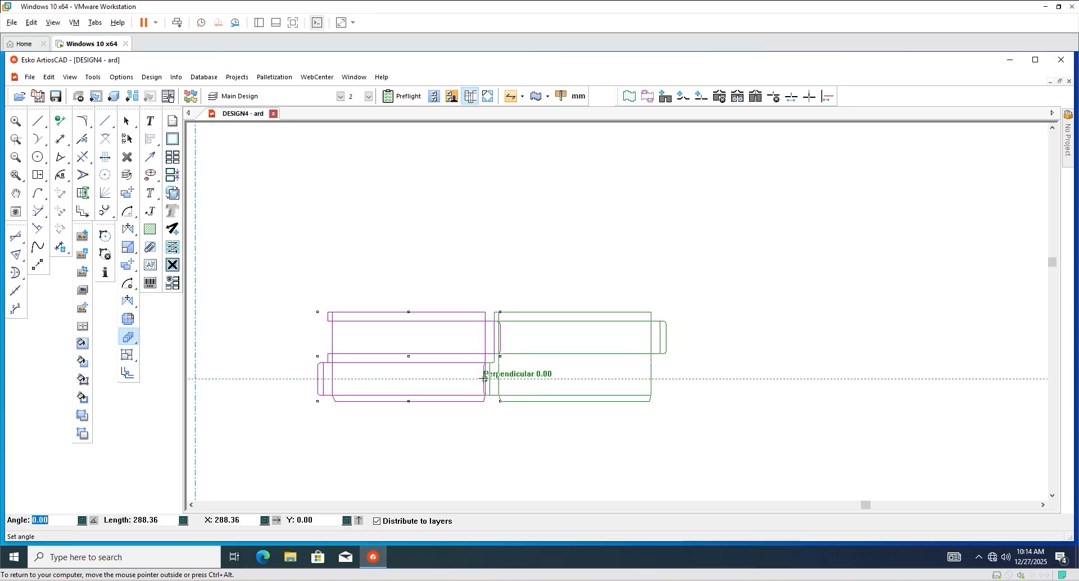
left_click(484, 378)
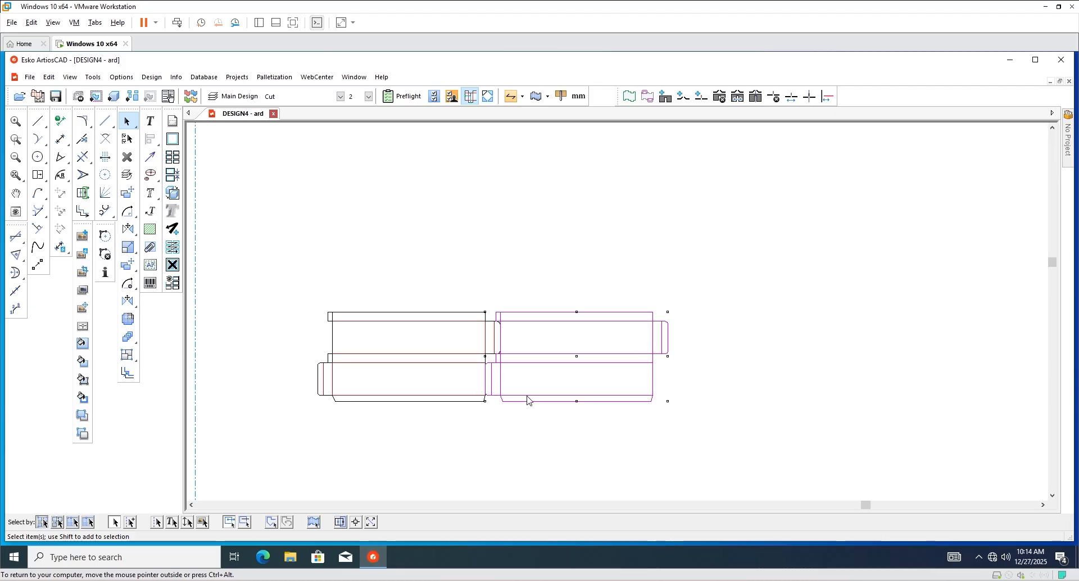
scroll(552, 405, "up", 1)
left_click(538, 424)
Add a vertical construction line 4 mm to the right of the first die-line's right tuck flap edge.
scroll(504, 321, "up", 3)
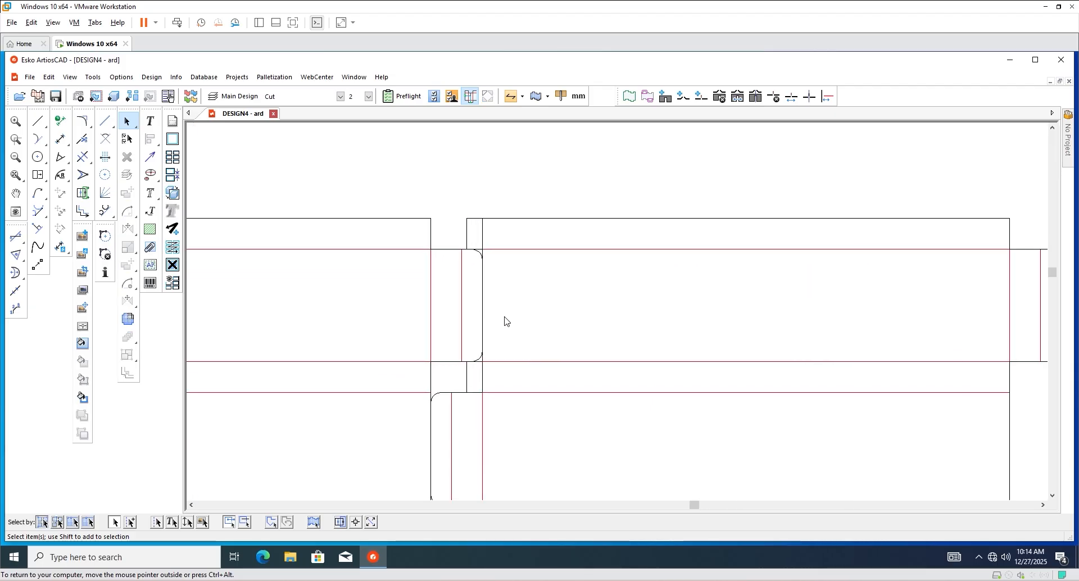
key("c")
scroll(476, 280, "up", 4)
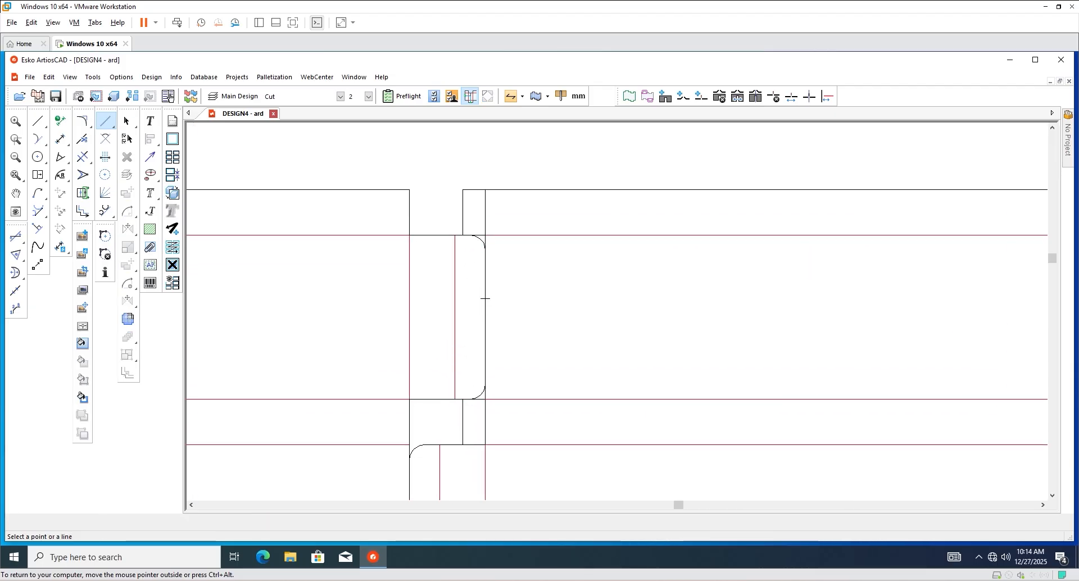
left_click(485, 298)
left_click(493, 302)
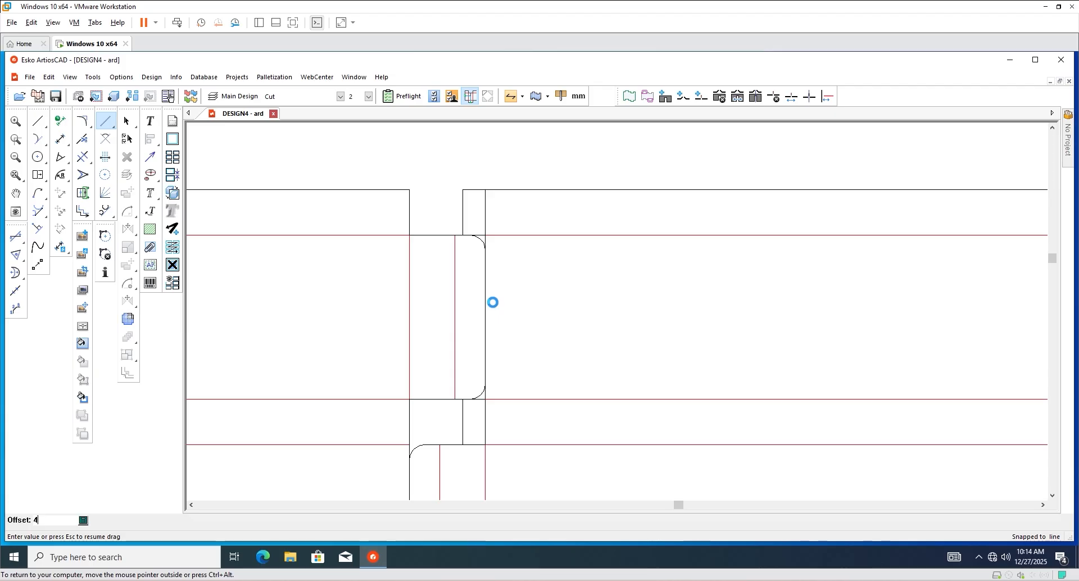
scroll(420, 317, "down", 5)
left_click(127, 122)
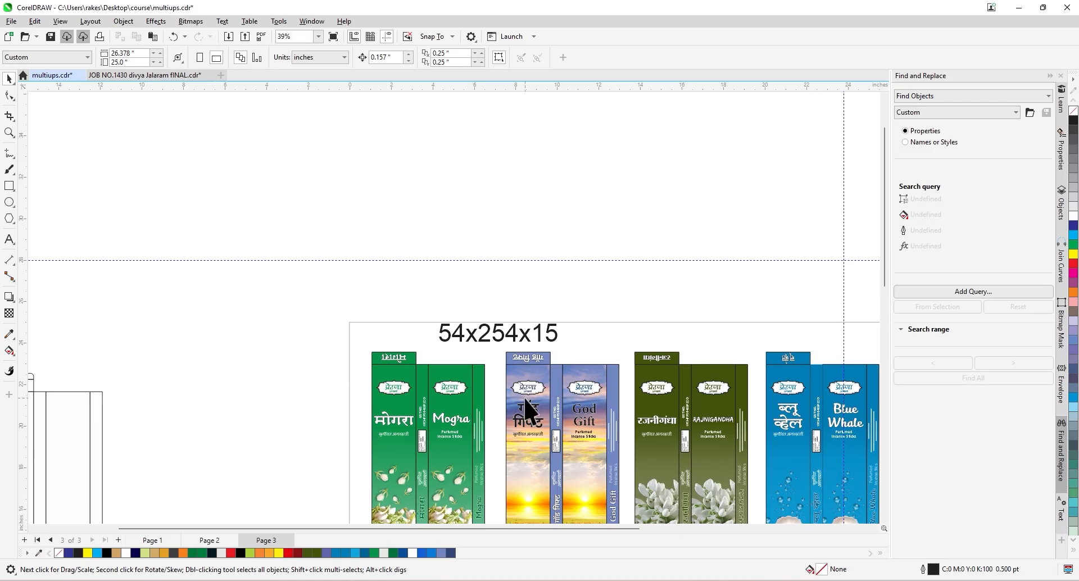
Switch to CorelDRAW, examine the spacing between neighbouring cartons on page 2 of multiups.cdr, and return to ArtiosCAD.
left_click(208, 541)
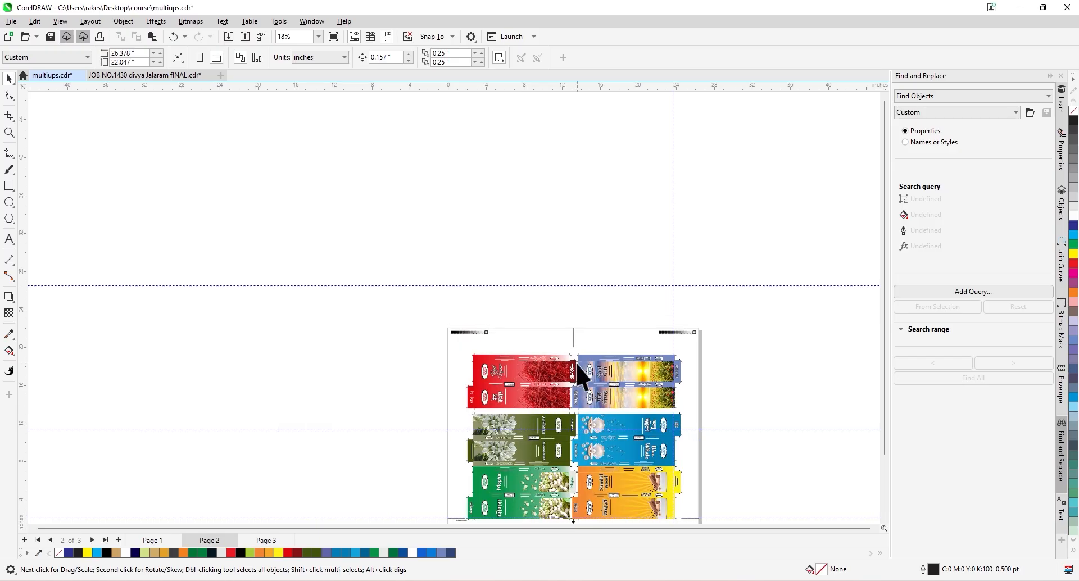
scroll(587, 378, "up", 5)
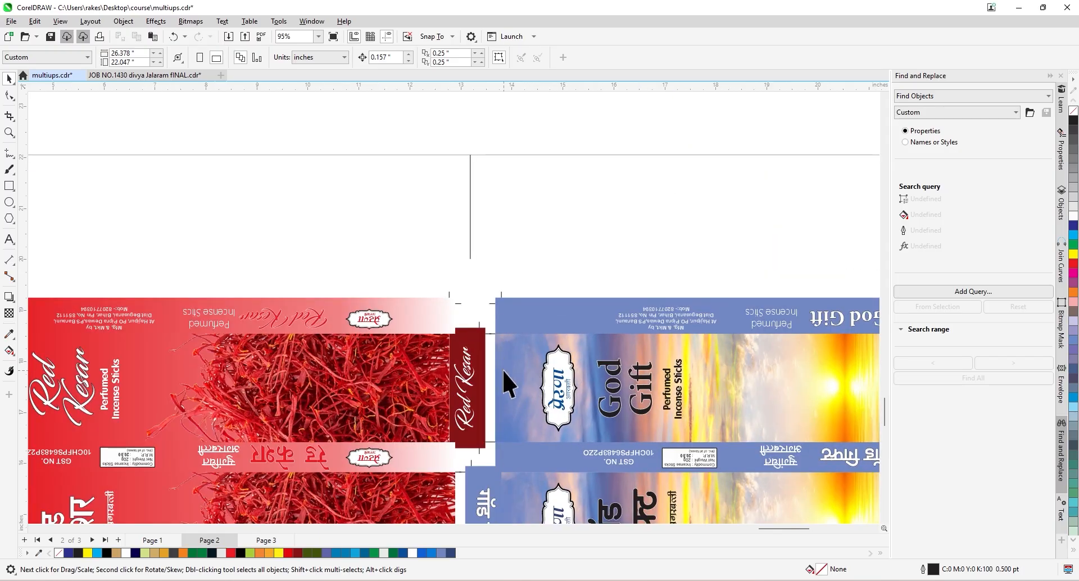
scroll(502, 369, "down", 6)
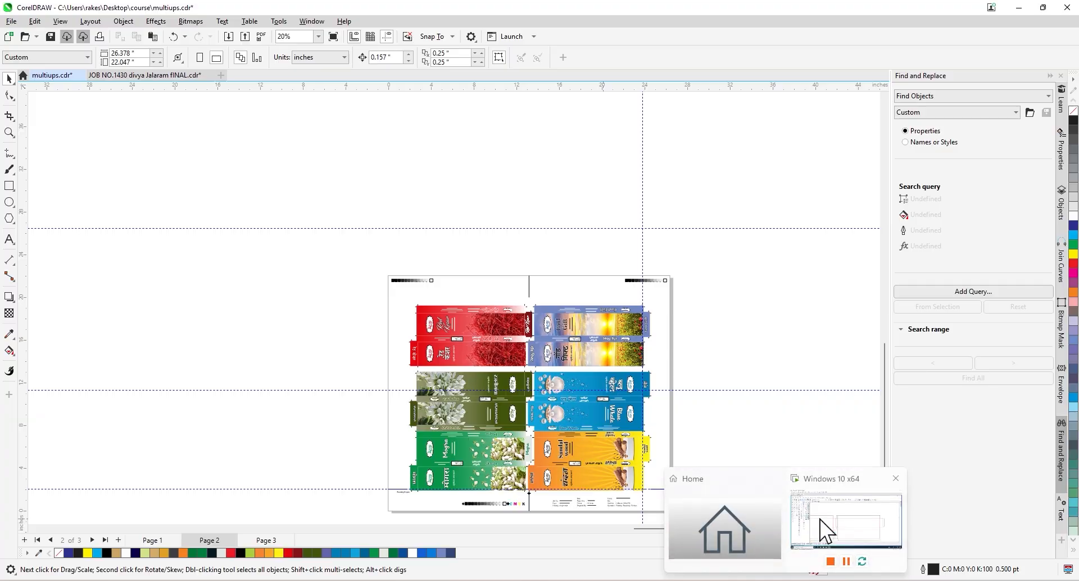
left_click(820, 529)
Move the copied die-line horizontally to the right so its left body crease sits on the vertical construction line.
scroll(455, 337, "down", 2)
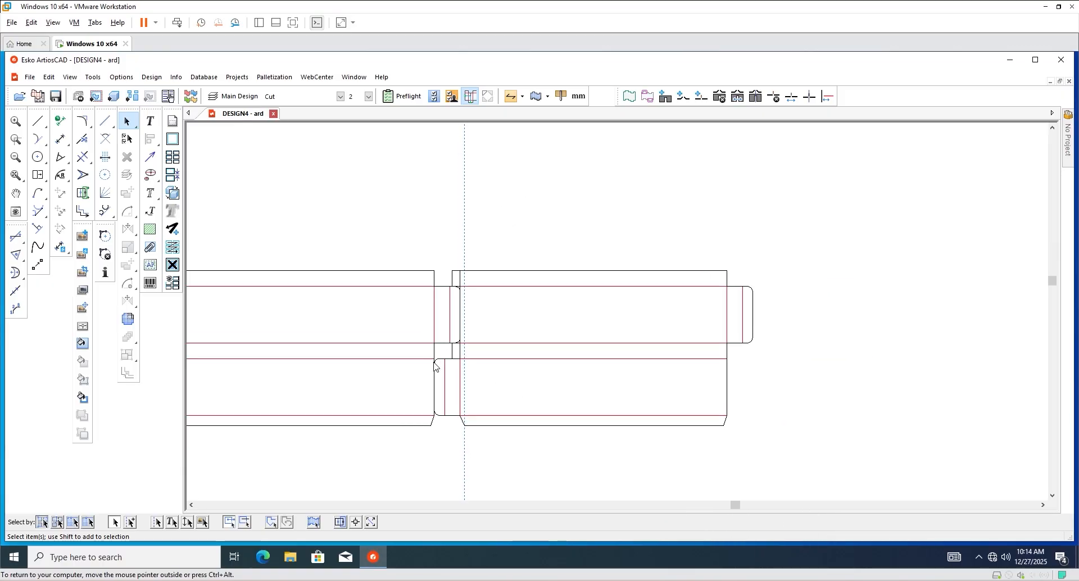
scroll(435, 367, "up", 3)
left_click(488, 264)
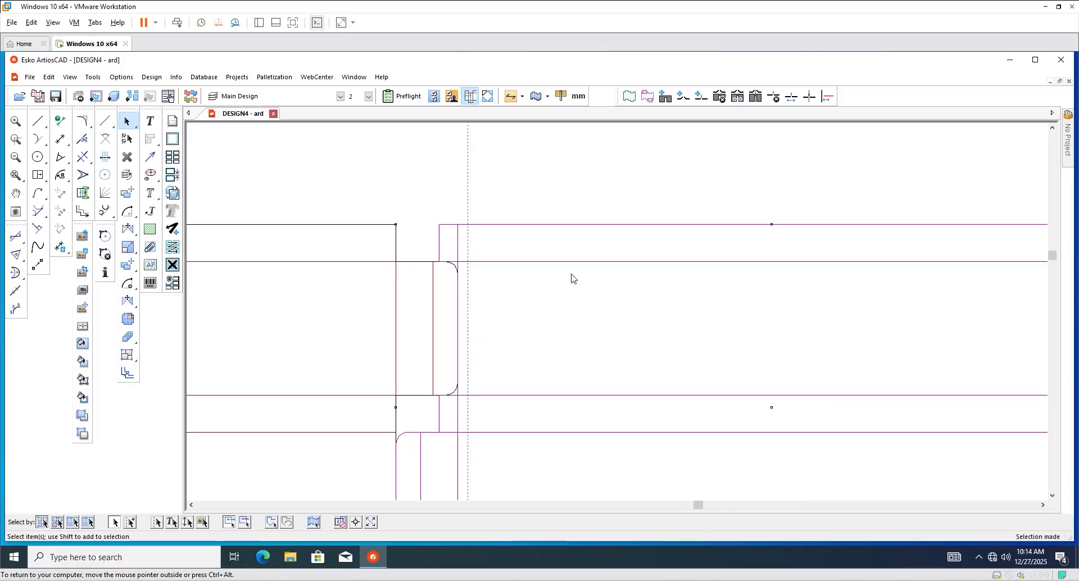
scroll(548, 255, "down", 3)
scroll(514, 242, "up", 2)
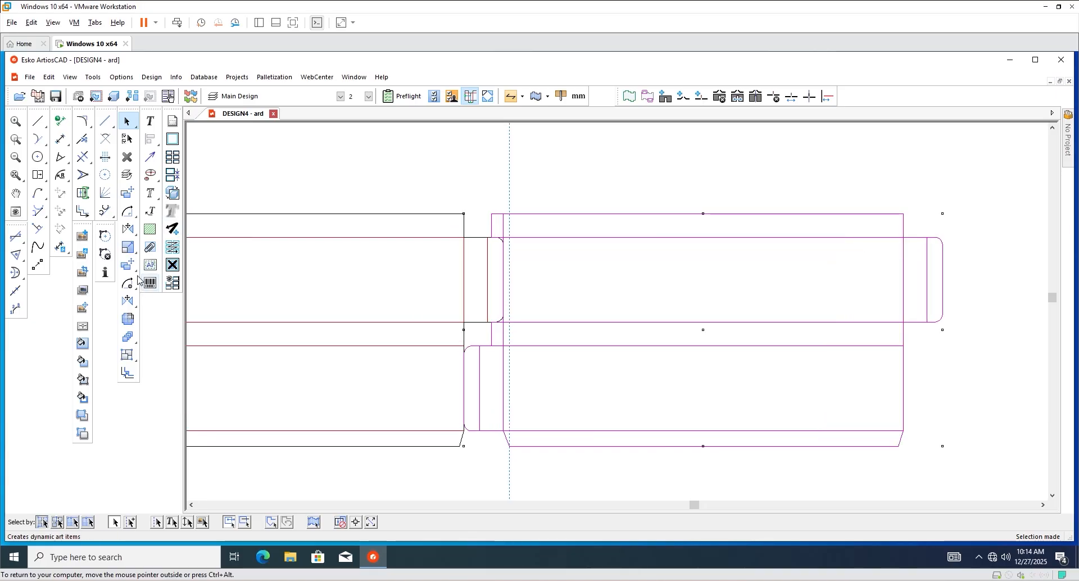
left_click(128, 192)
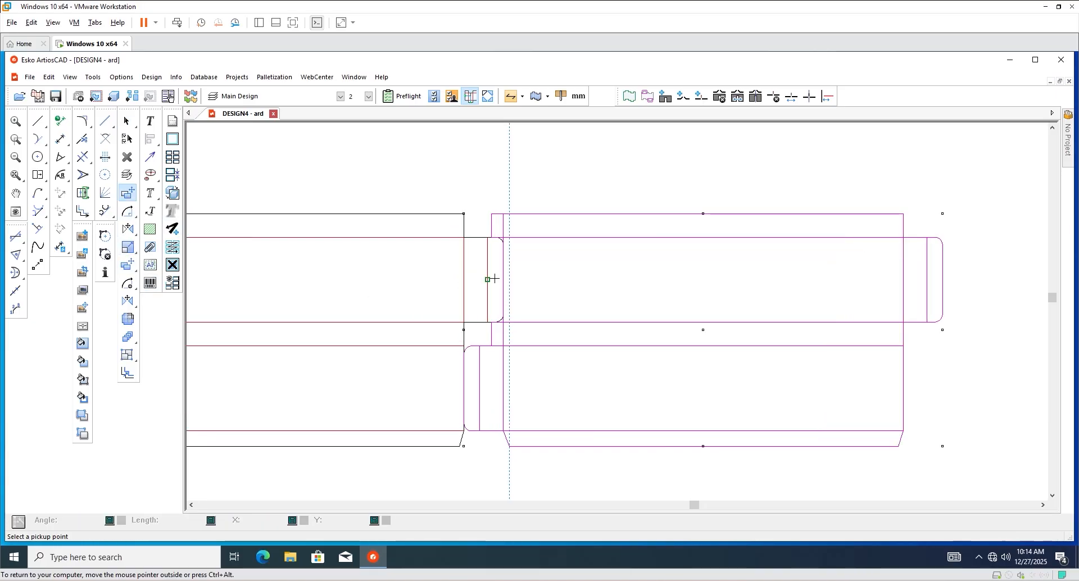
scroll(507, 258, "up", 2)
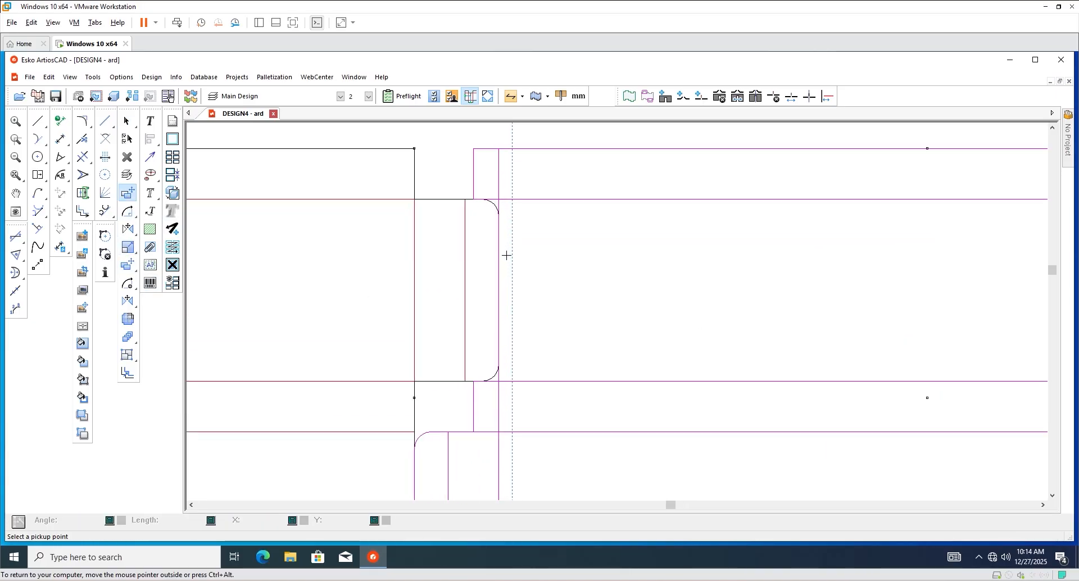
left_click(498, 290)
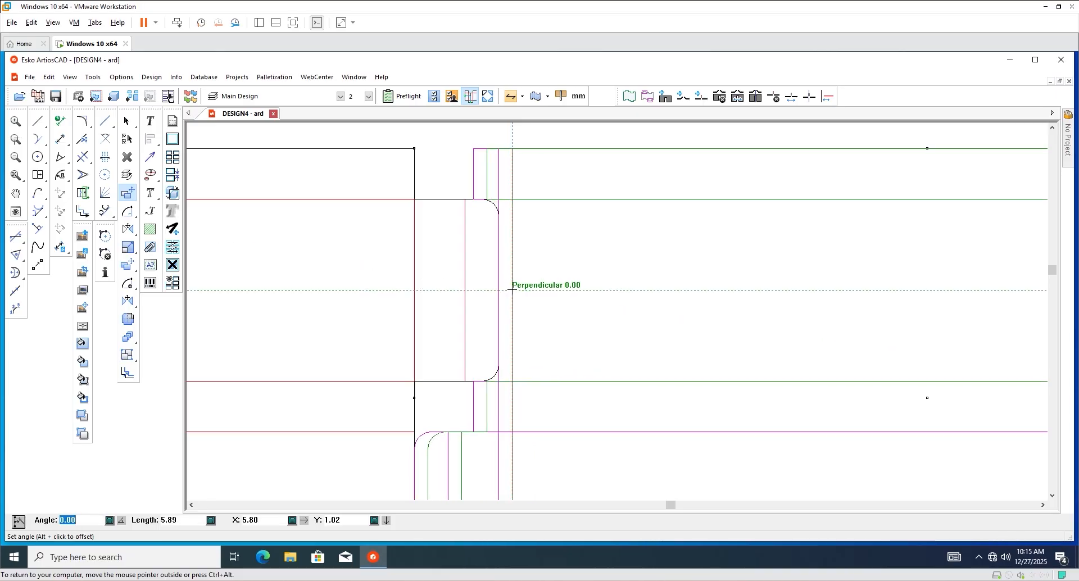
left_click(512, 290)
key("Escape")
scroll(510, 292, "down", 2)
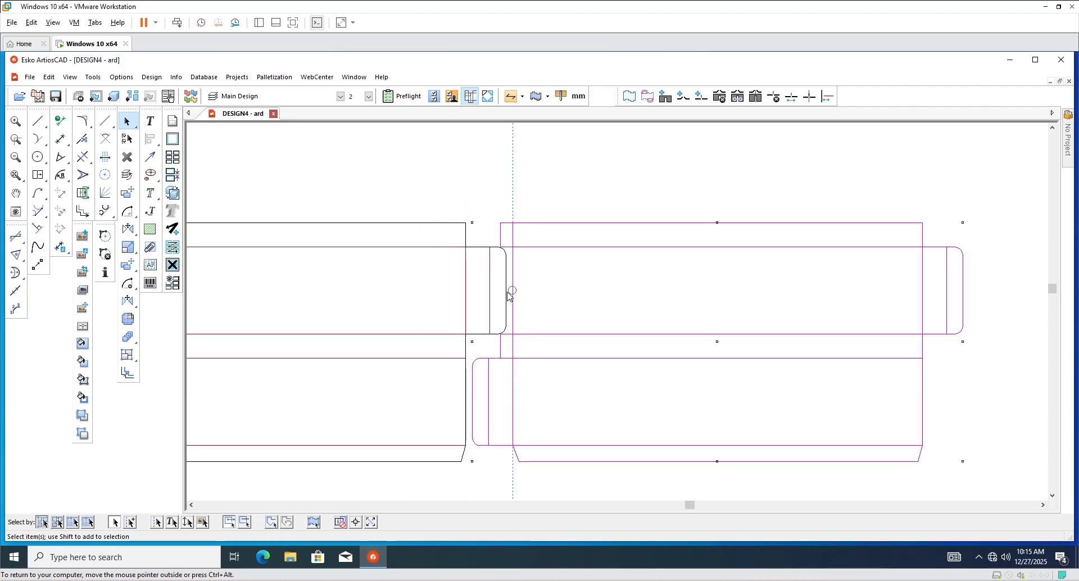
scroll(509, 296, "down", 1)
left_click(525, 348)
Delete the vertical construction line between the two die-lines after checking the gap around the interlocking flaps.
scroll(518, 305, "up", 3)
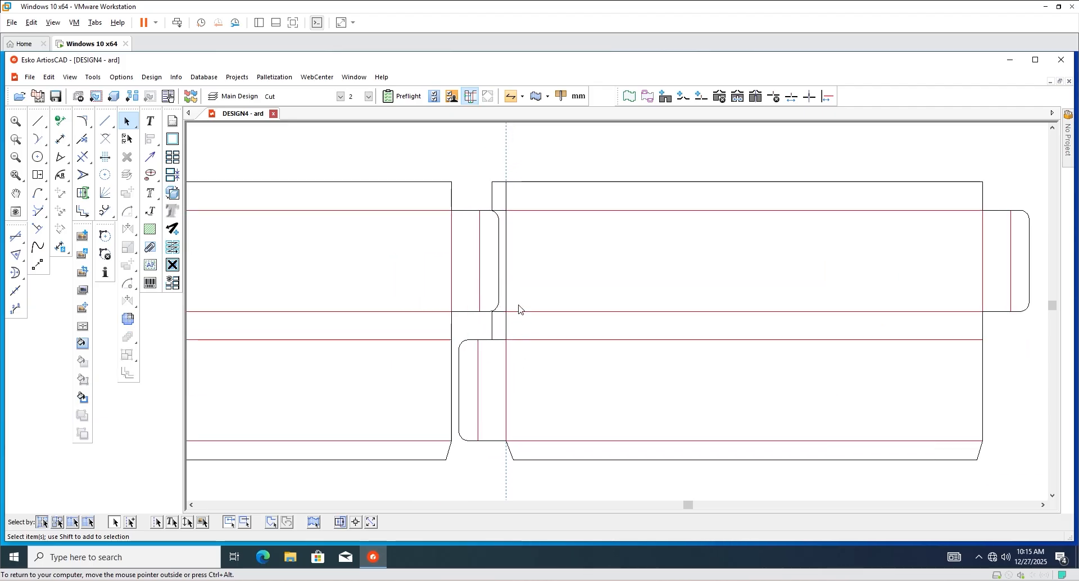
scroll(498, 212, "down", 4)
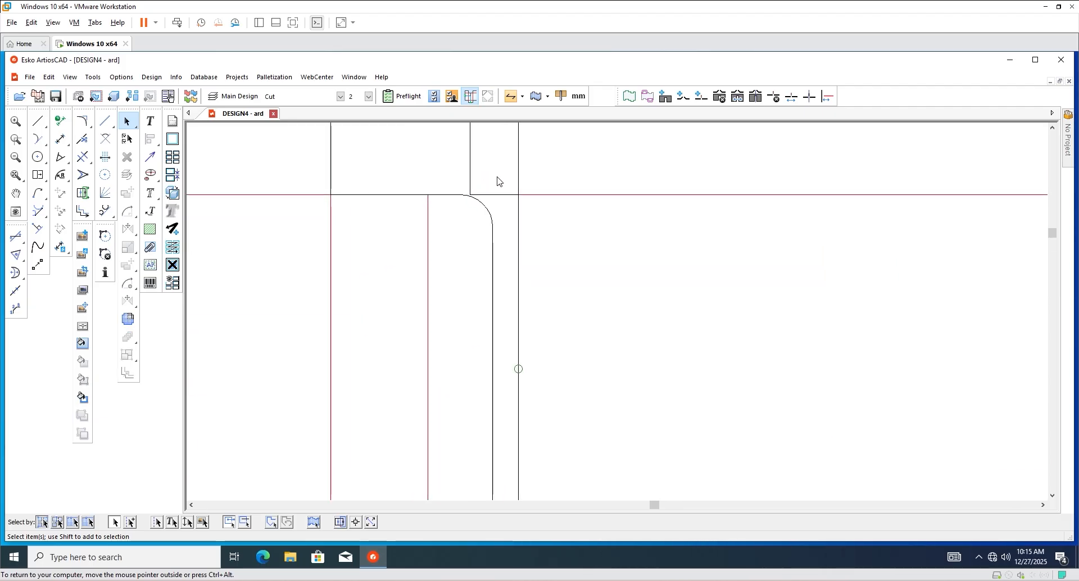
scroll(502, 217, "down", 1)
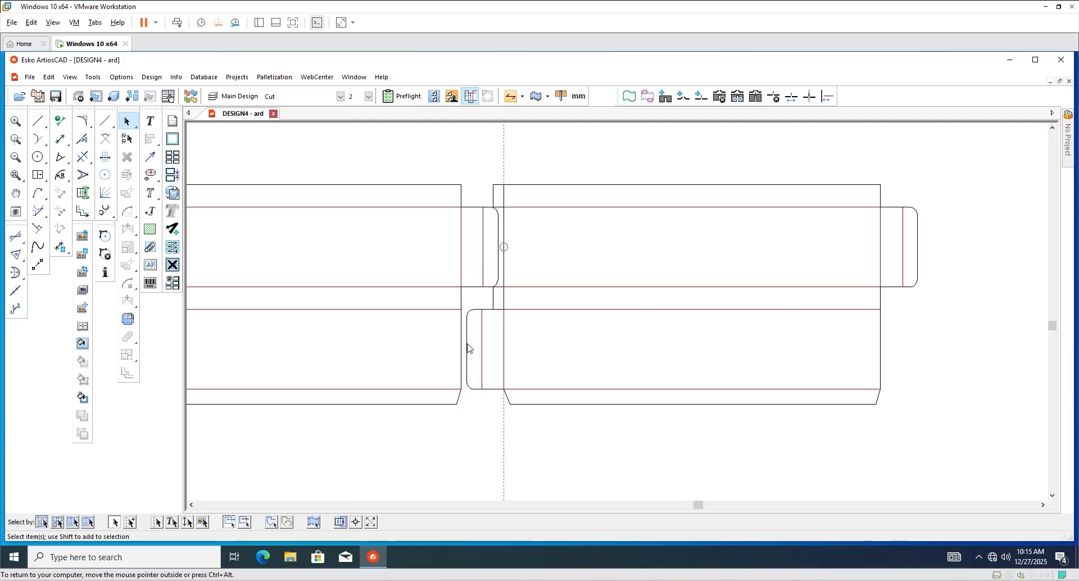
scroll(503, 295, "up", 2)
scroll(536, 315, "down", 5)
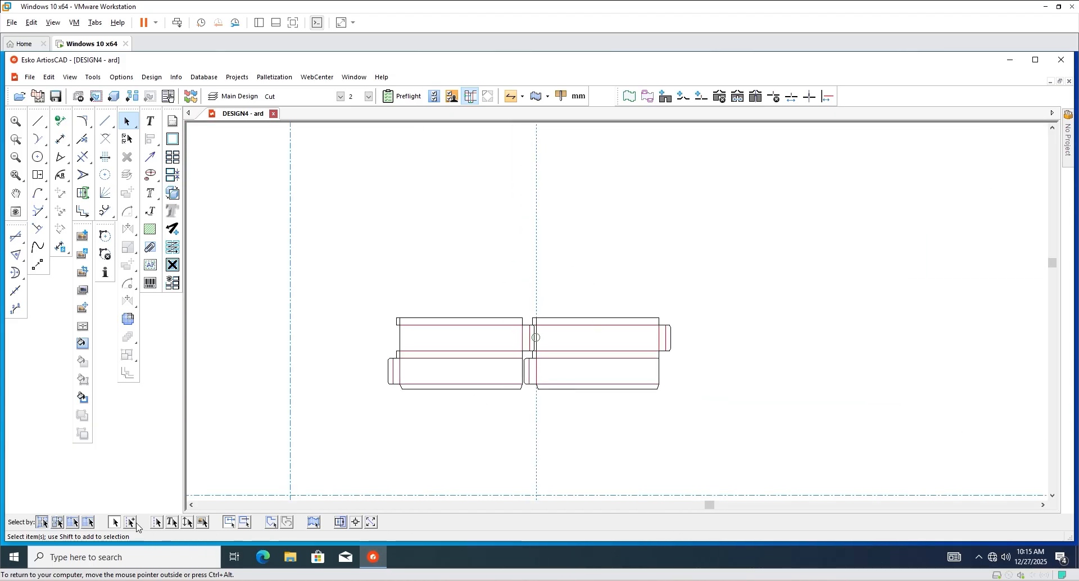
left_click(129, 522)
left_click(536, 279)
Make three copies of both die-lines straight upward at a 148 mm pitch so the rows stack edge to edge.
left_click_drag(717, 307, 354, 430)
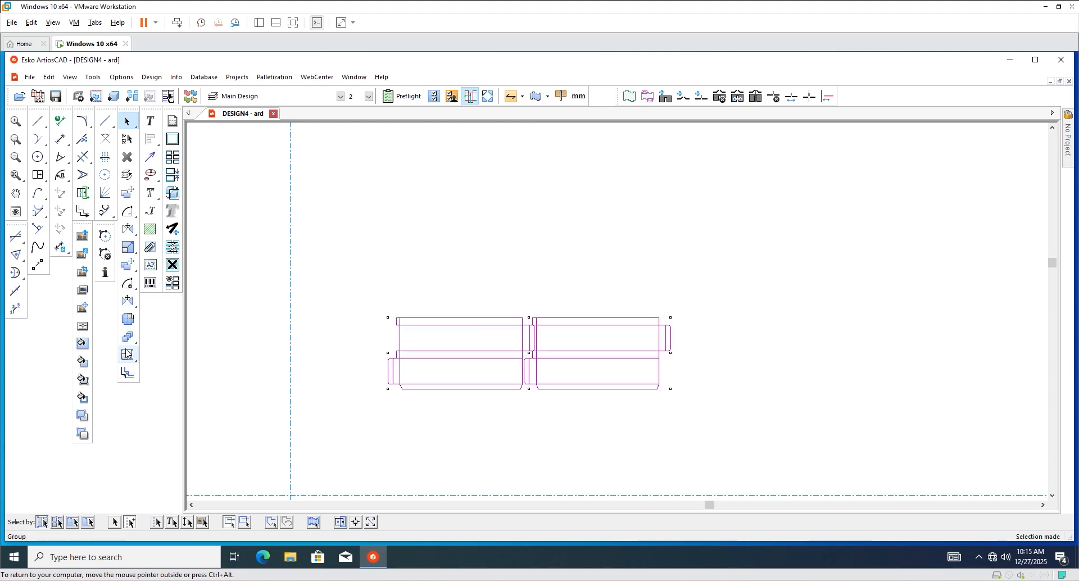
left_click(128, 337)
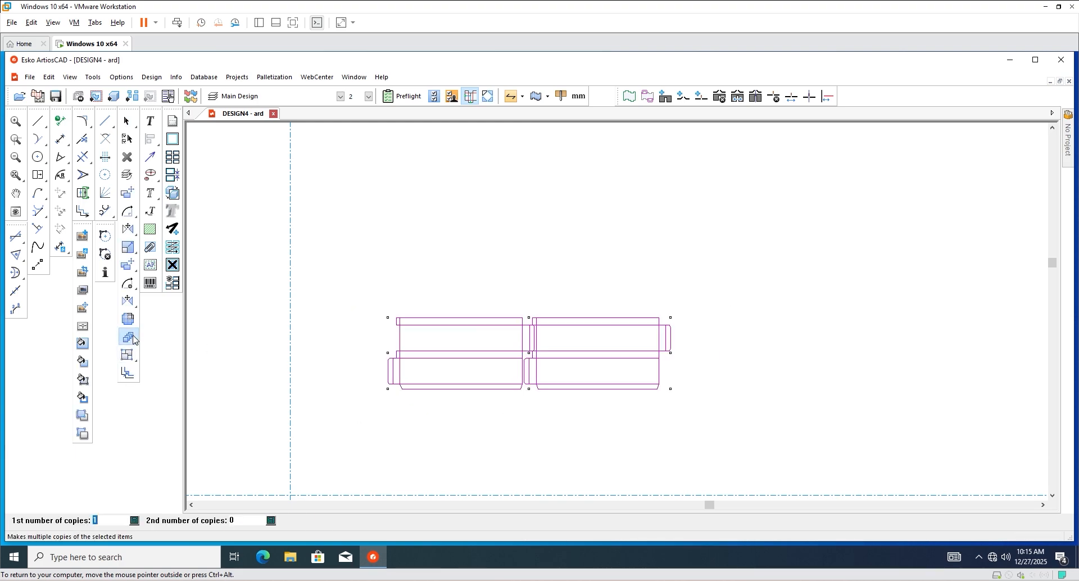
type("3")
key("Return")
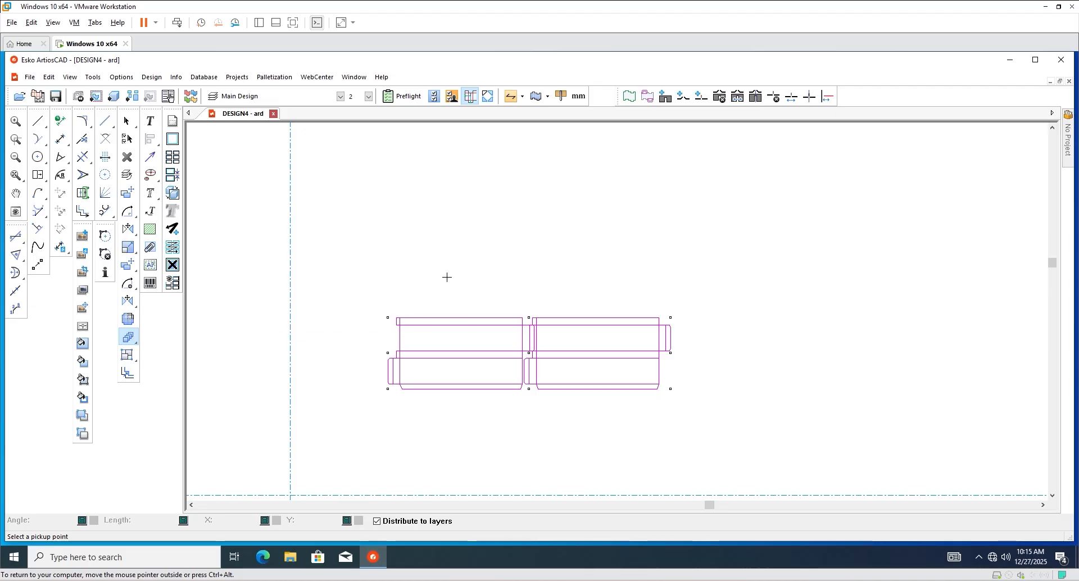
scroll(453, 297, "up", 2)
left_click(470, 476)
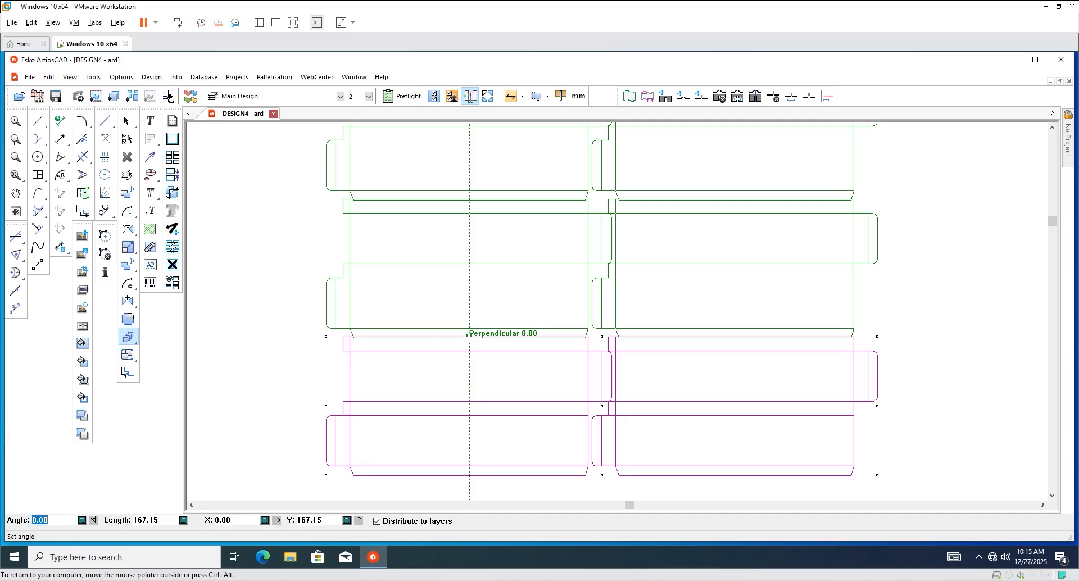
left_click(469, 337)
left_click(469, 335)
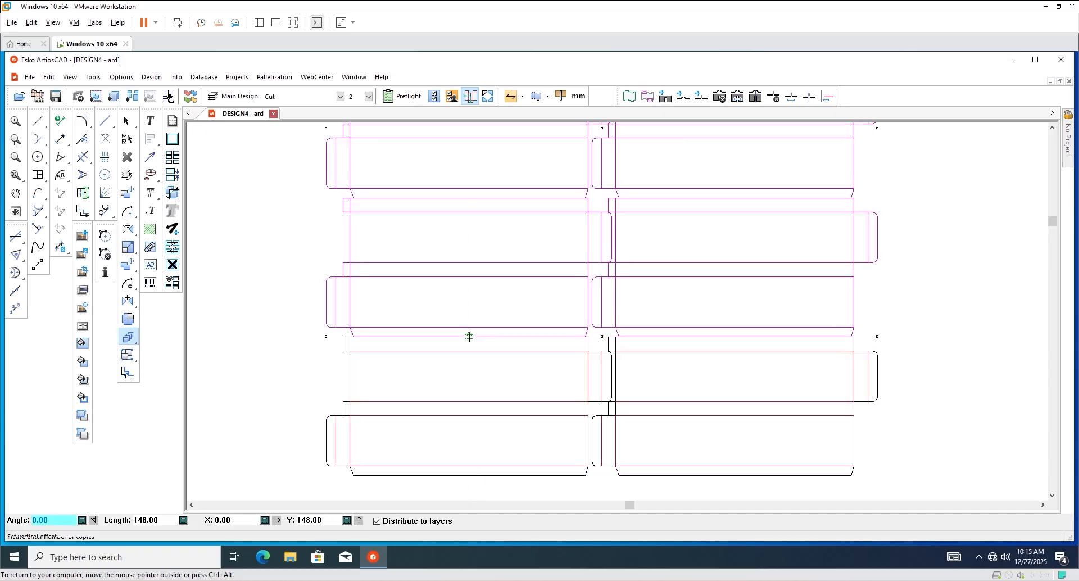
scroll(444, 334, "down", 4)
left_click(687, 314)
scroll(394, 395, "down", 4)
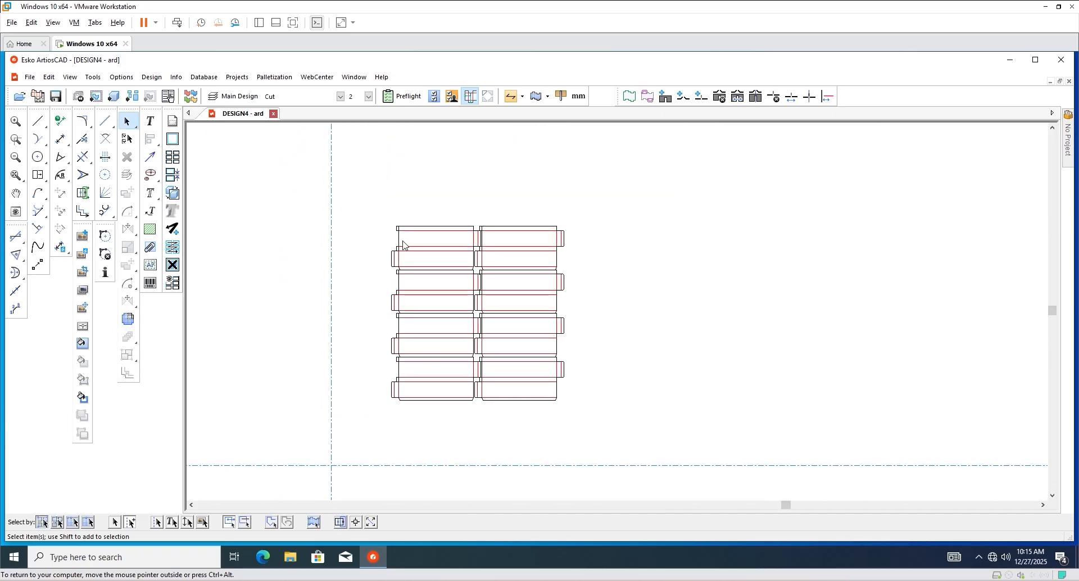
Delete the two die-lines in the topmost row, leaving three rows of two.
scroll(400, 236, "up", 2)
left_click(400, 237)
key("Delete")
left_click(510, 252)
key("Delete")
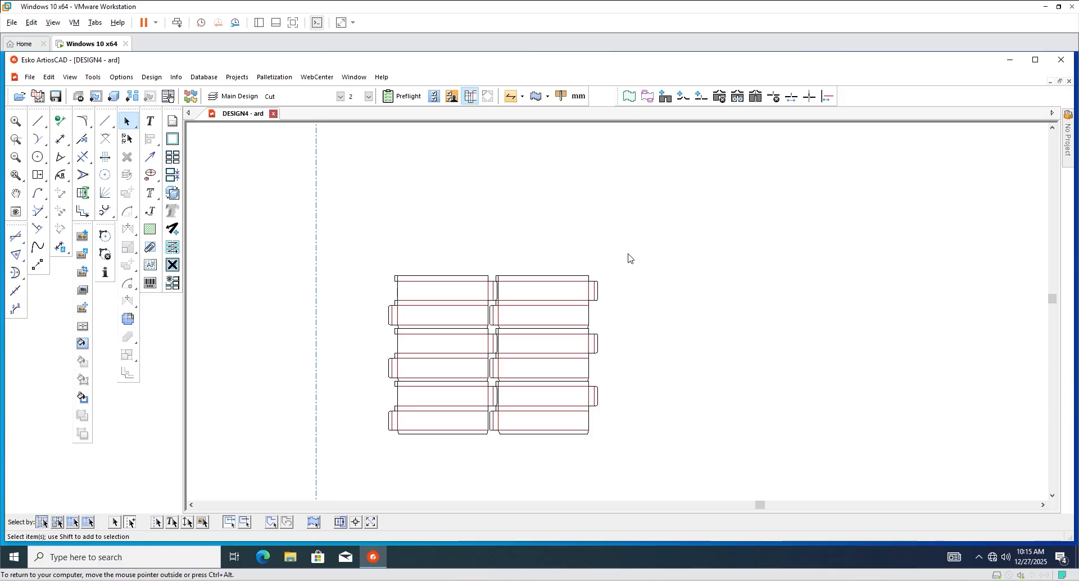
Rotate the two die-lines in the middle row by 180 degrees.
scroll(463, 371, "up", 2)
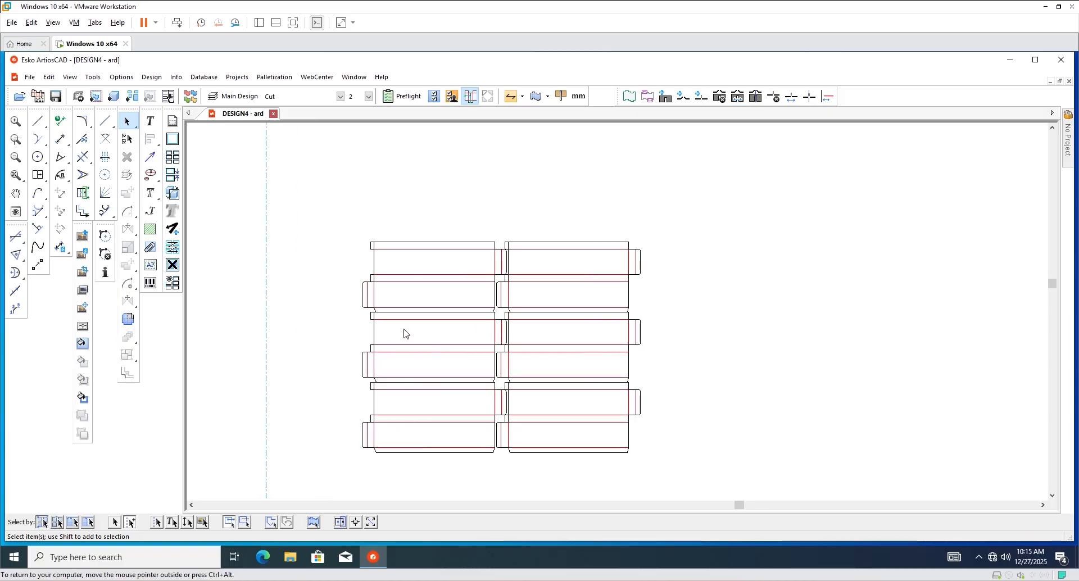
scroll(436, 321, "down", 2)
scroll(464, 335, "up", 2)
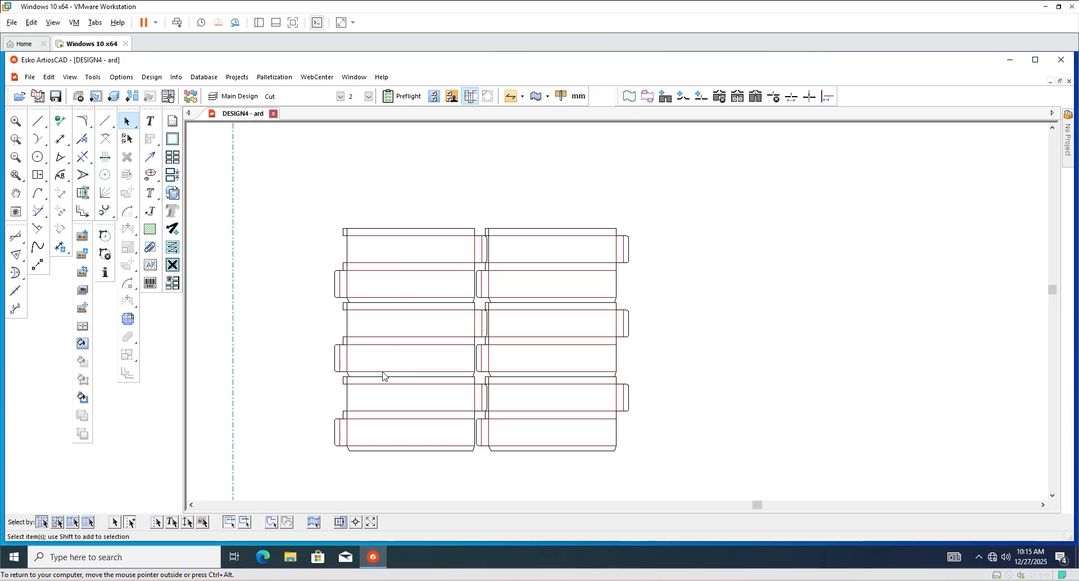
left_click(390, 300)
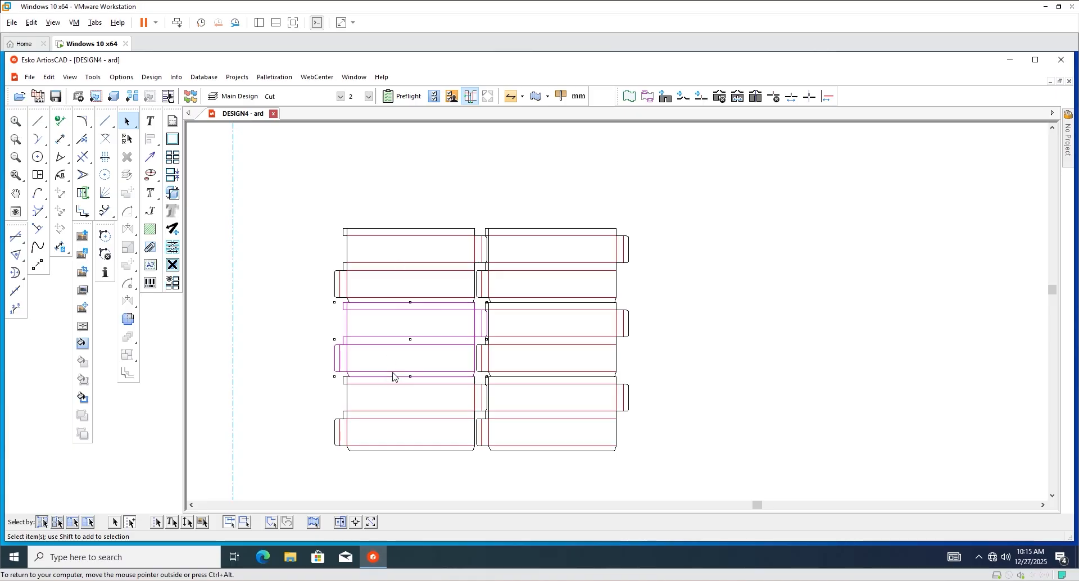
left_click(526, 375, "shift")
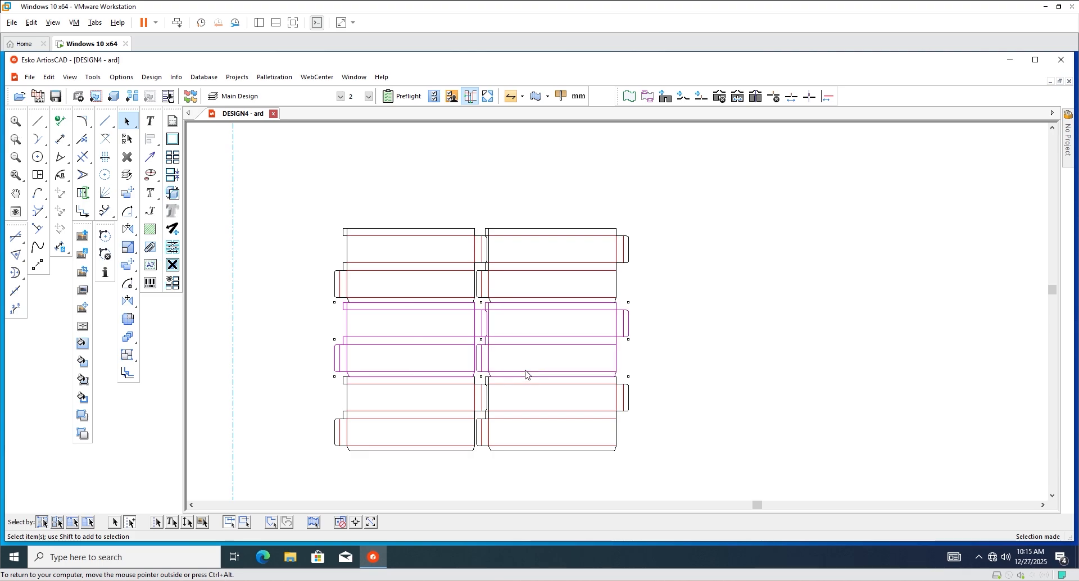
left_click(128, 231)
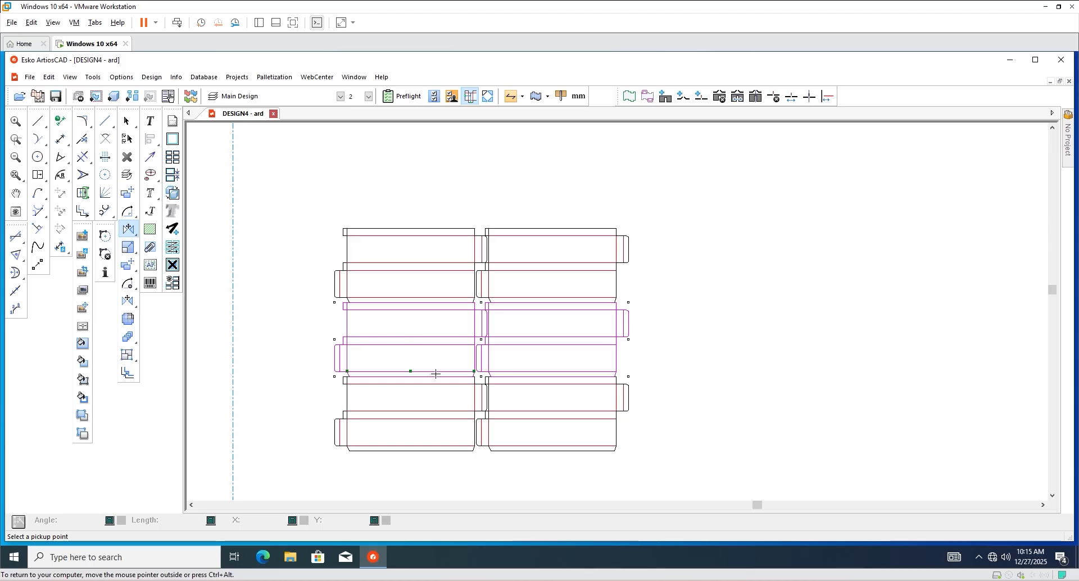
left_click(129, 213)
left_click(135, 220)
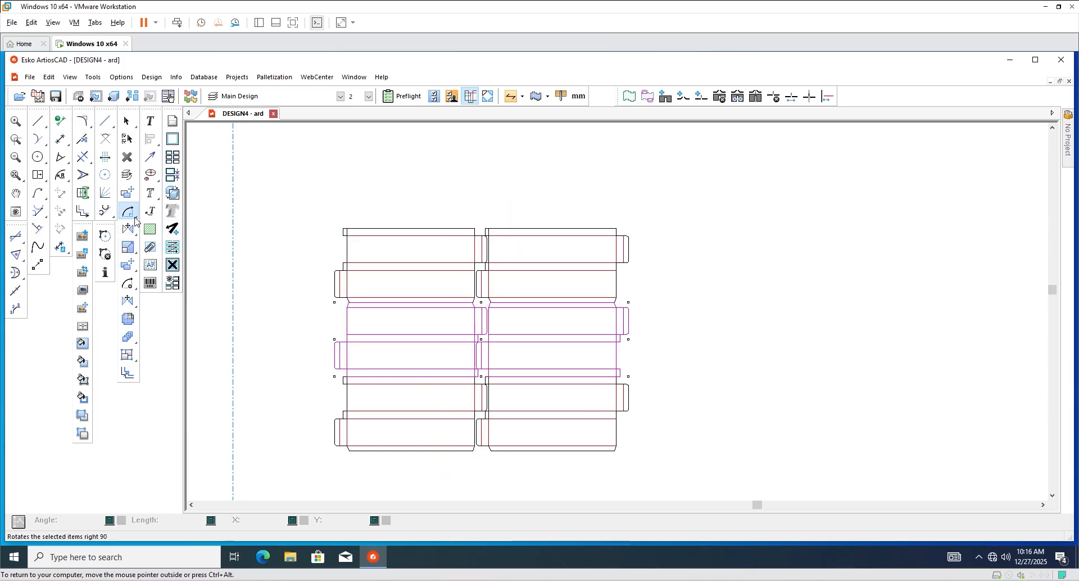
left_click(127, 121)
scroll(404, 379, "up", 2)
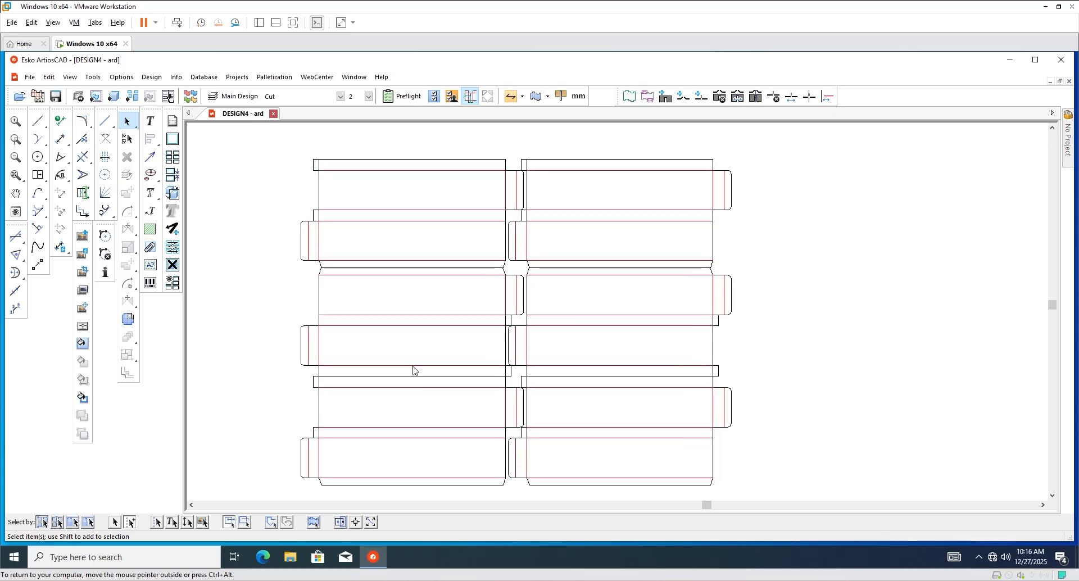
scroll(410, 370, "down", 2)
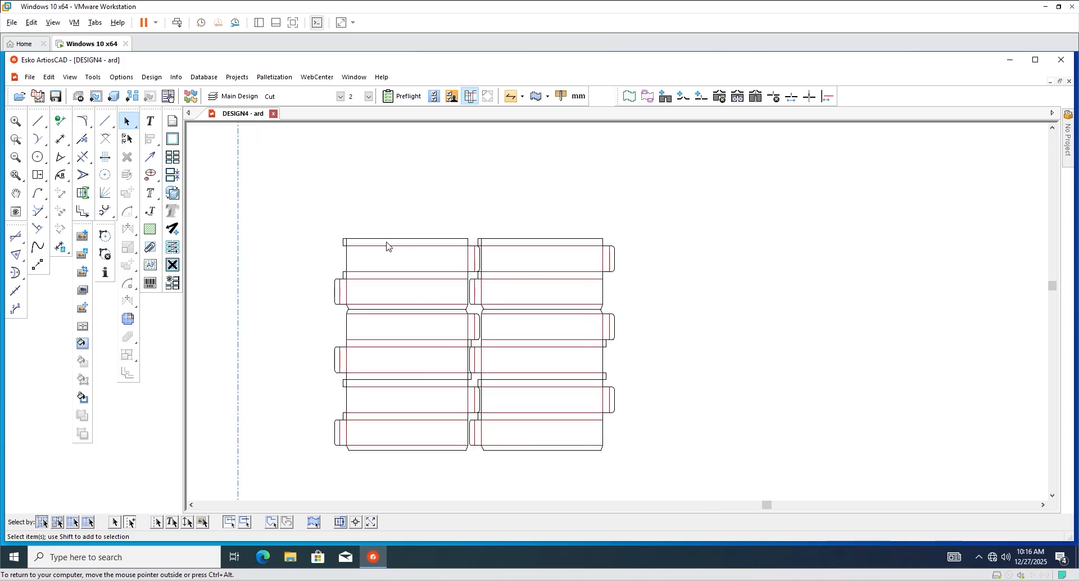
Examine the complete two-column, three-row layout and how the rotated middle row fits between its neighbours.
left_click_drag(298, 202, 646, 479)
scroll(546, 325, "up", 1)
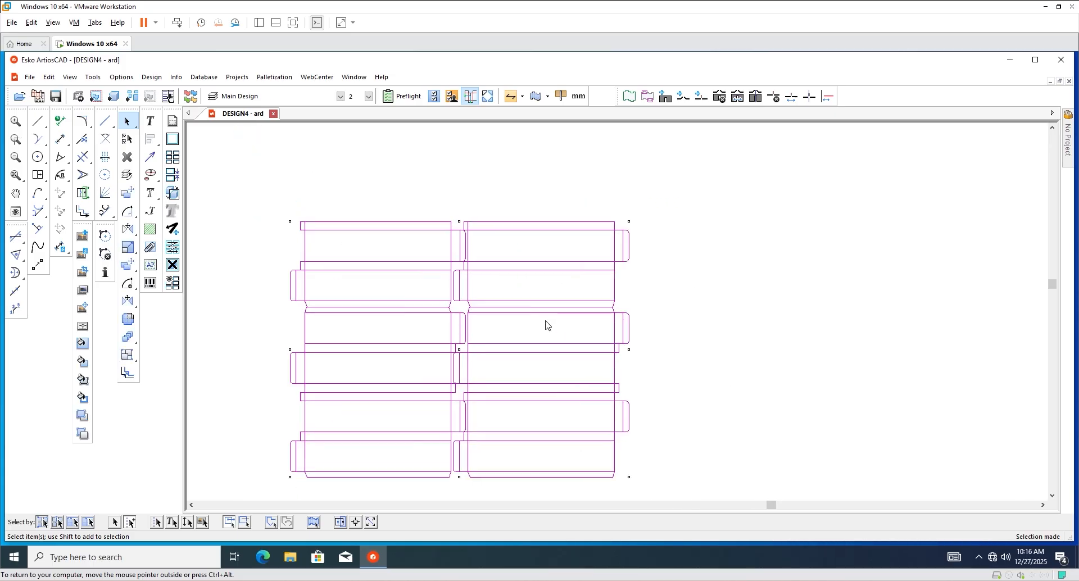
scroll(547, 324, "down", 1)
left_click(623, 364)
scroll(431, 308, "down", 1)
scroll(400, 304, "up", 1)
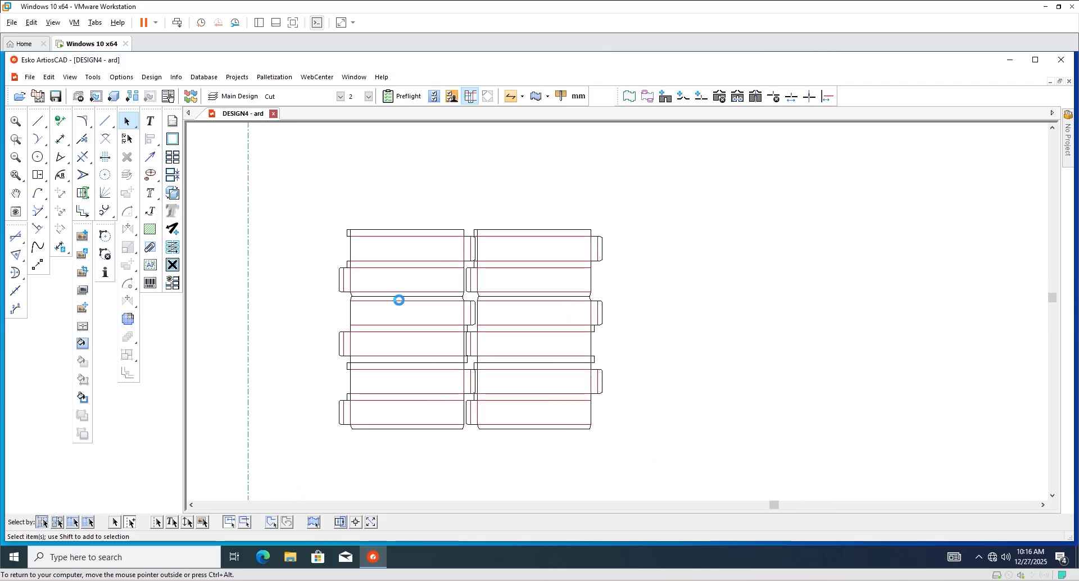
scroll(399, 304, "down", 1)
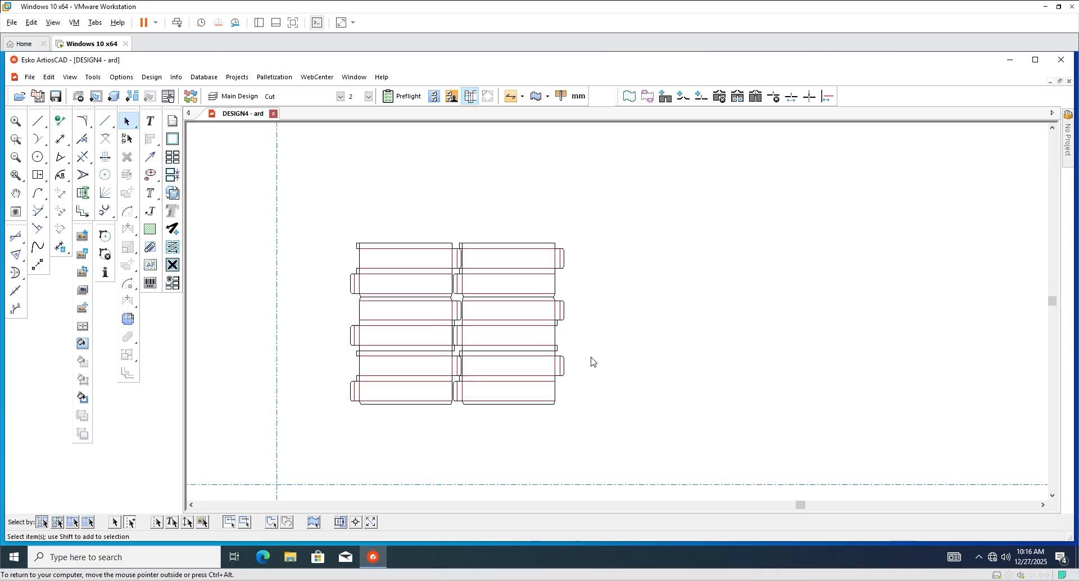
scroll(472, 323, "up", 1)
scroll(431, 311, "down", 2)
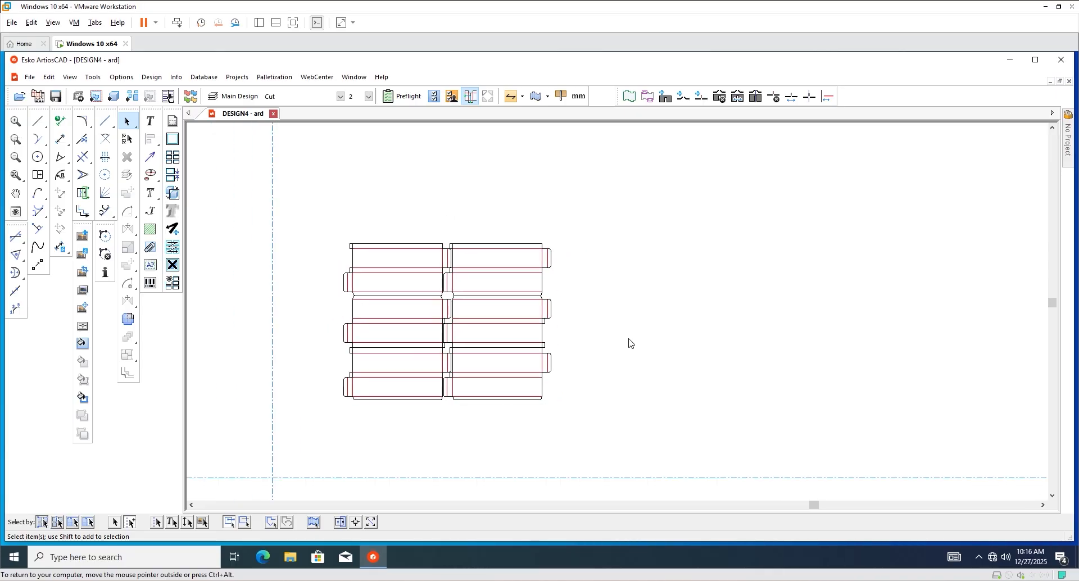
scroll(483, 333, "up", 1)
Place a vertical construction line at a 497 mm offset, through the middle of the six-up layout.
left_click_drag(287, 204, 613, 442)
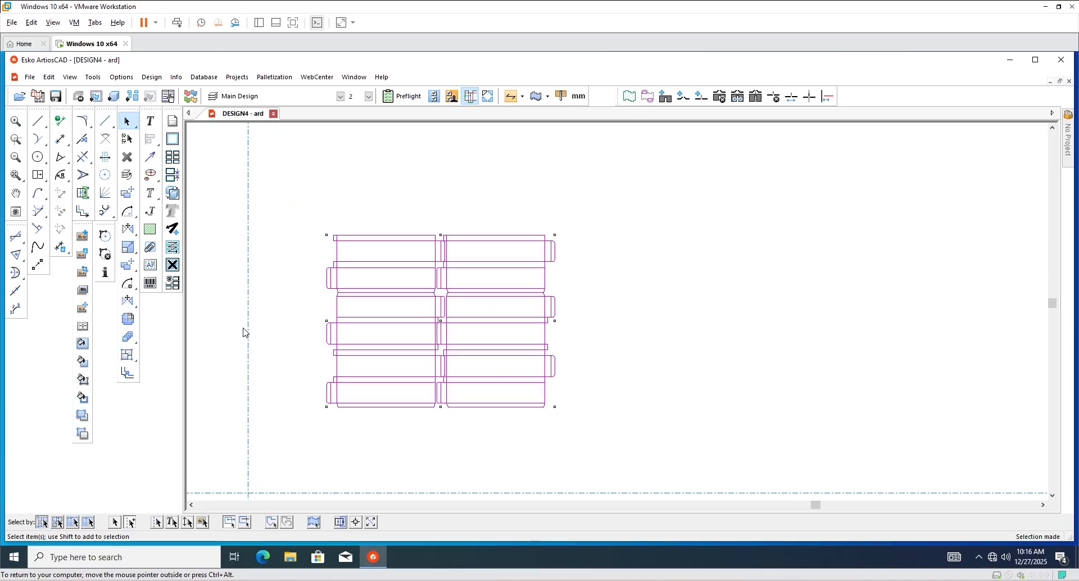
left_click_drag(133, 356, 192, 355)
scroll(379, 325, "up", 1)
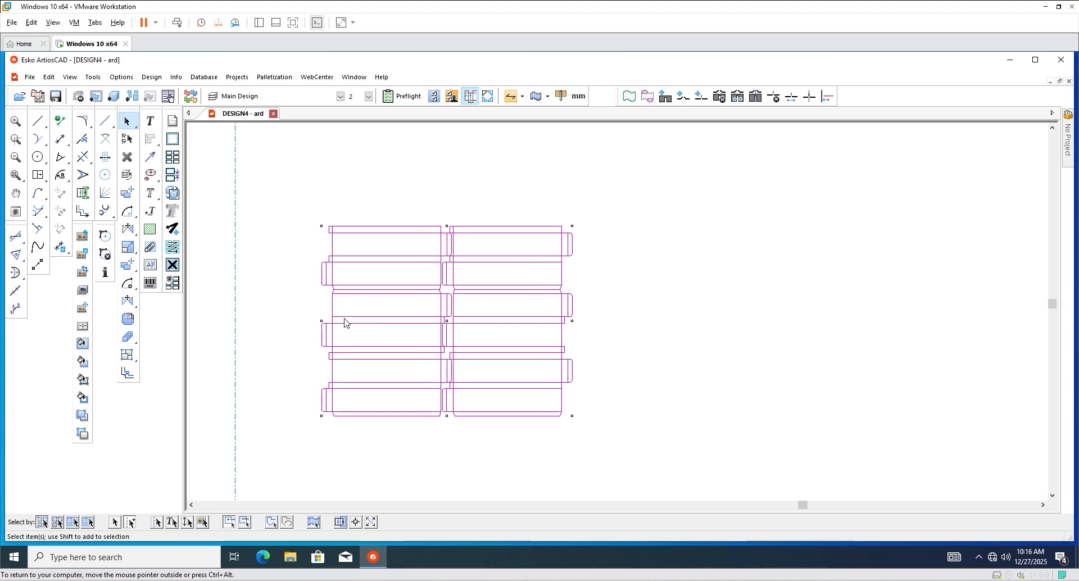
key("l")
left_click(236, 281)
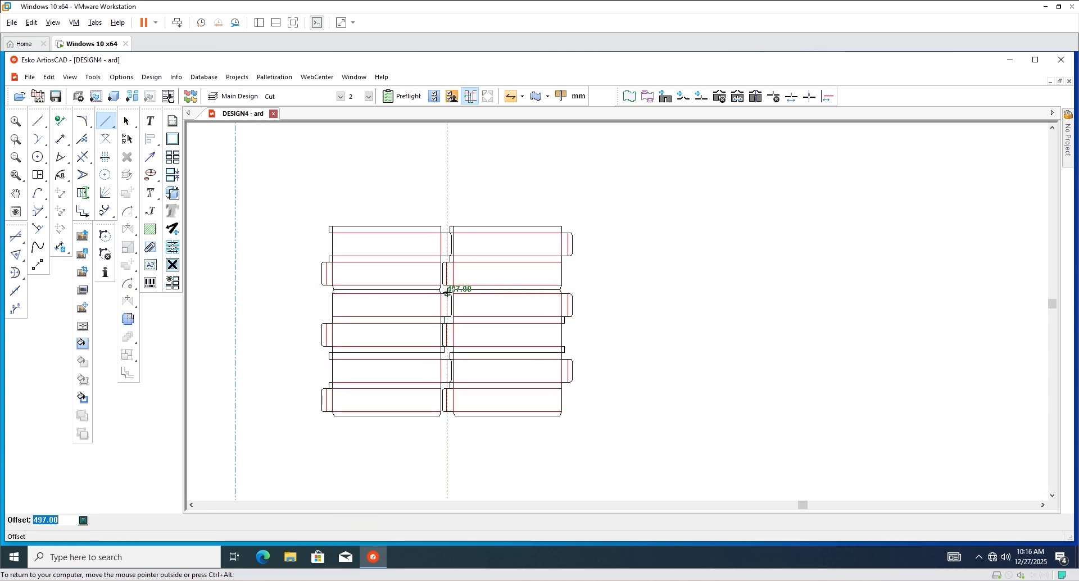
left_click(449, 297)
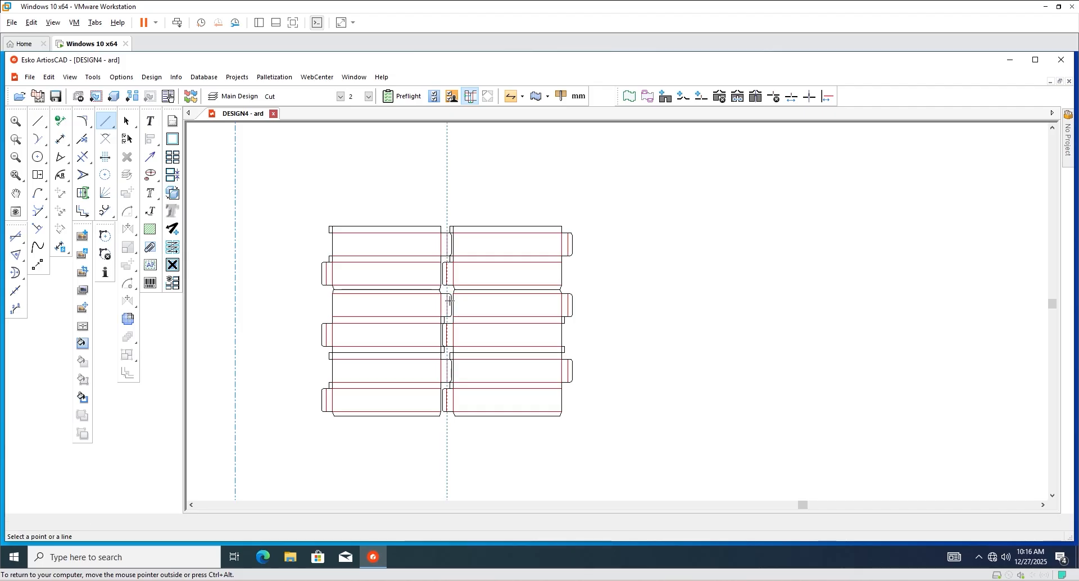
Add a horizontal construction line at a 232 mm offset from the layout's bottom edge, crossing the vertical one near the layout's centre.
left_click(417, 416)
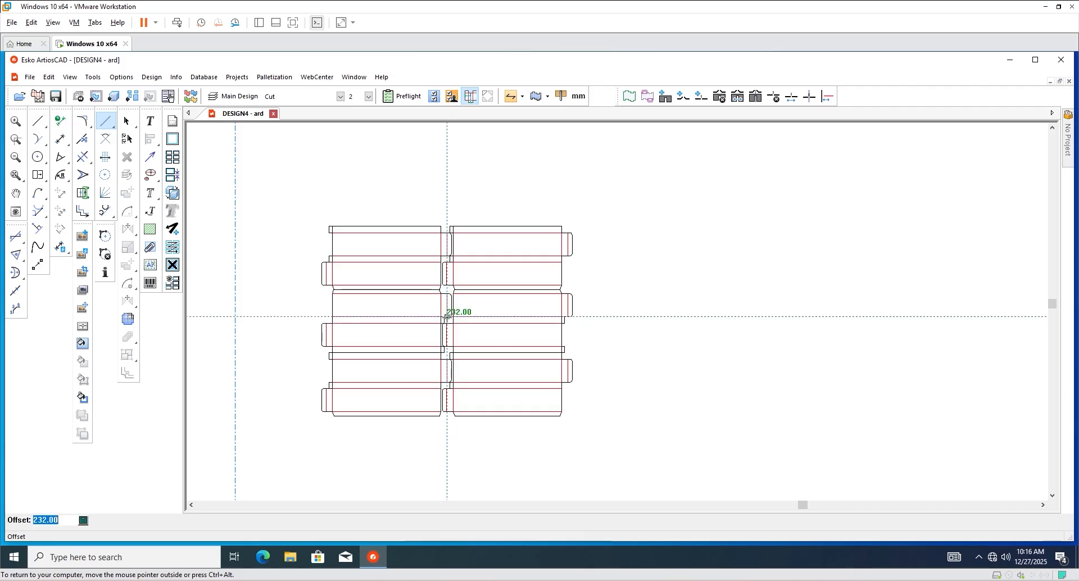
left_click(447, 317)
scroll(397, 260, "up", 1)
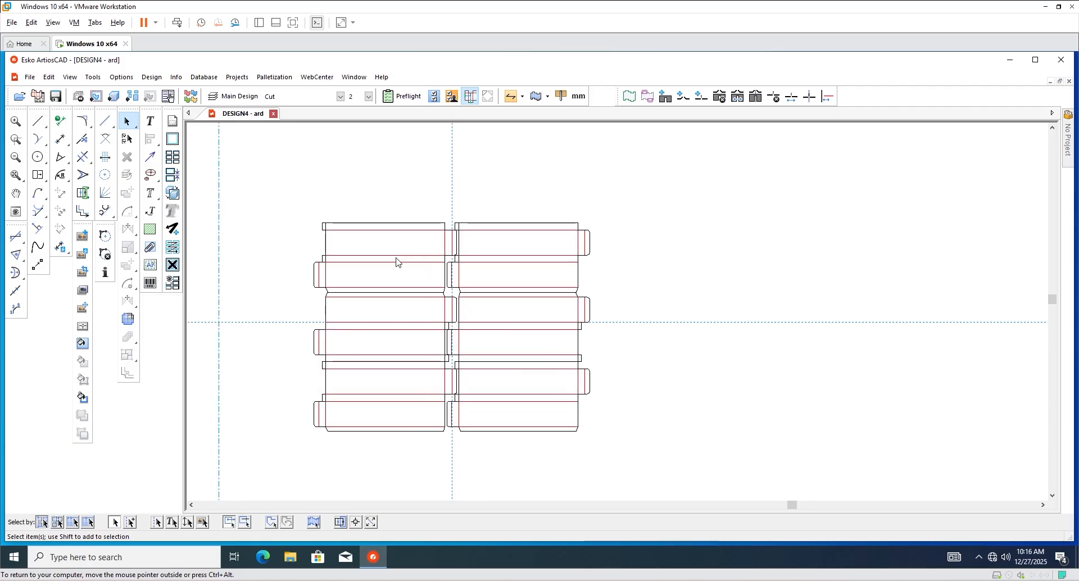
Select the whole layout and nudge it upward in 0.25 mm increments toward the horizontal construction line.
key("ctrl+a")
scroll(311, 332, "up", 4)
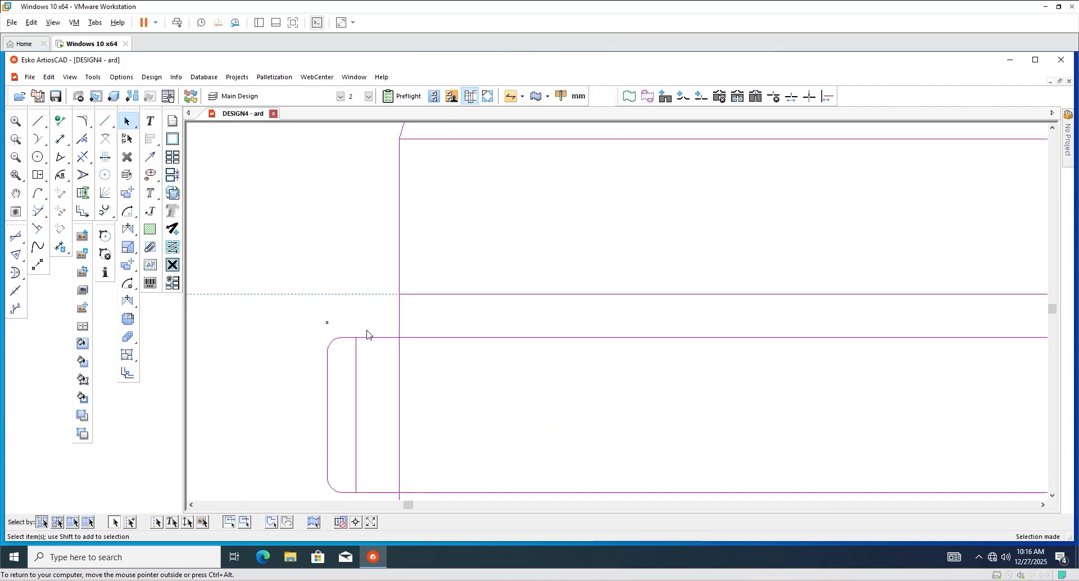
key("Up")
key("Up")
key("Up")
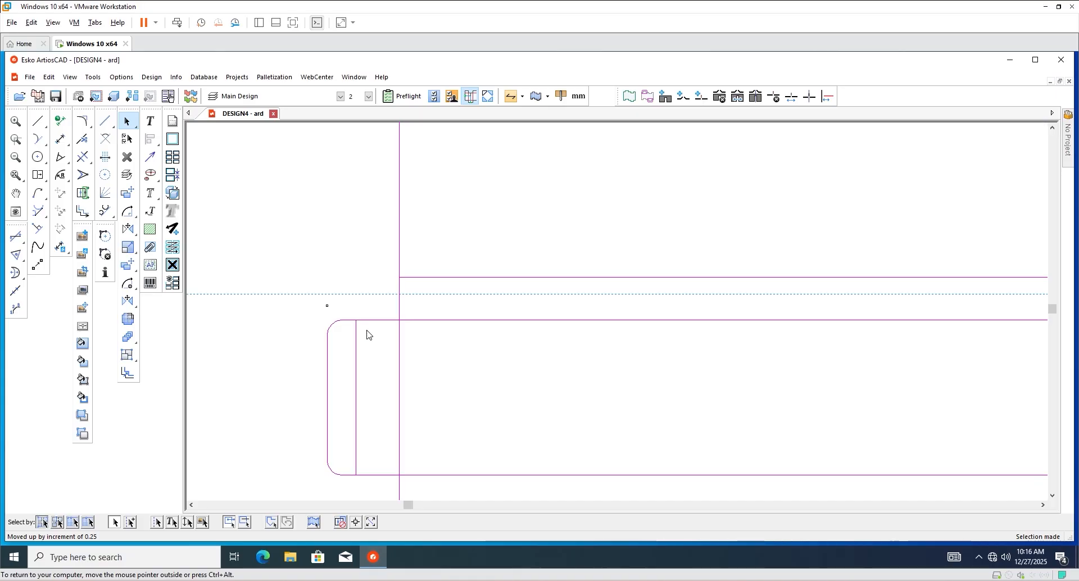
scroll(367, 335, "down", 5)
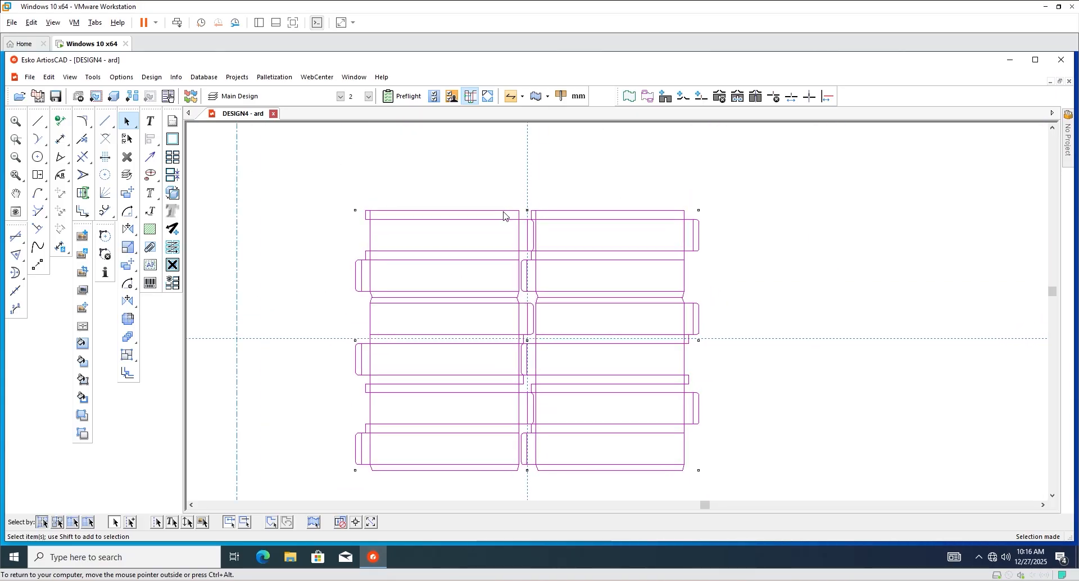
Nudge the selected layout left in 0.01 mm increments until its middle handle sits on the vertical construction line.
scroll(517, 228, "up", 5)
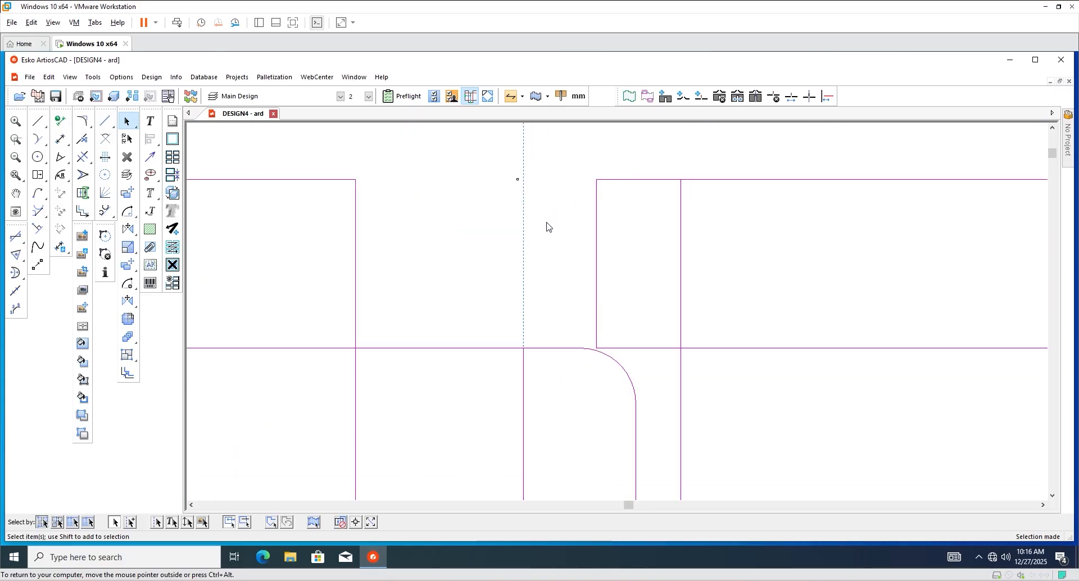
scroll(528, 183, "up", 5)
key("Left")
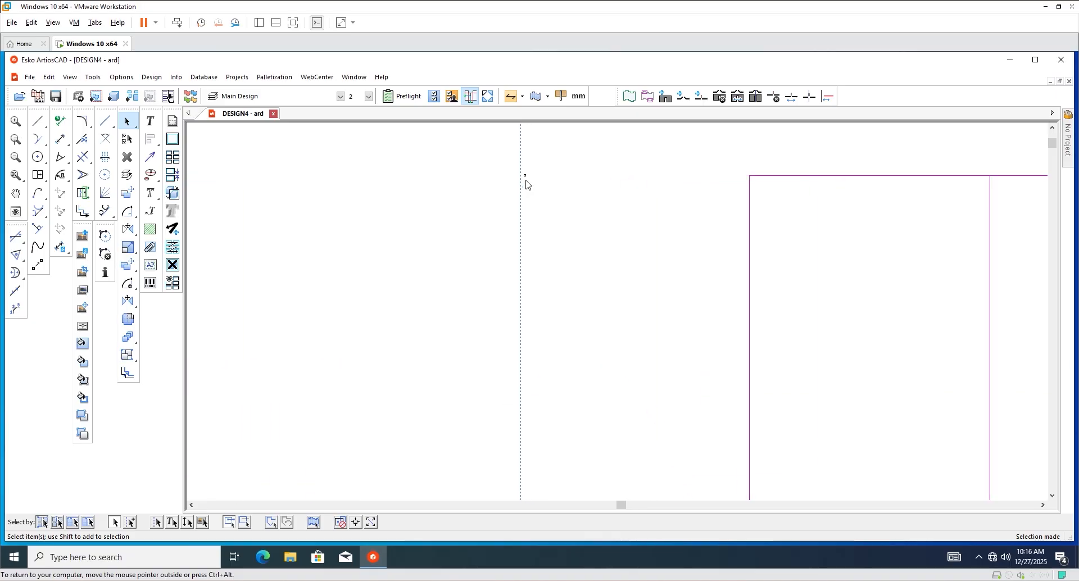
key("Left")
key("Left")
key("Left")
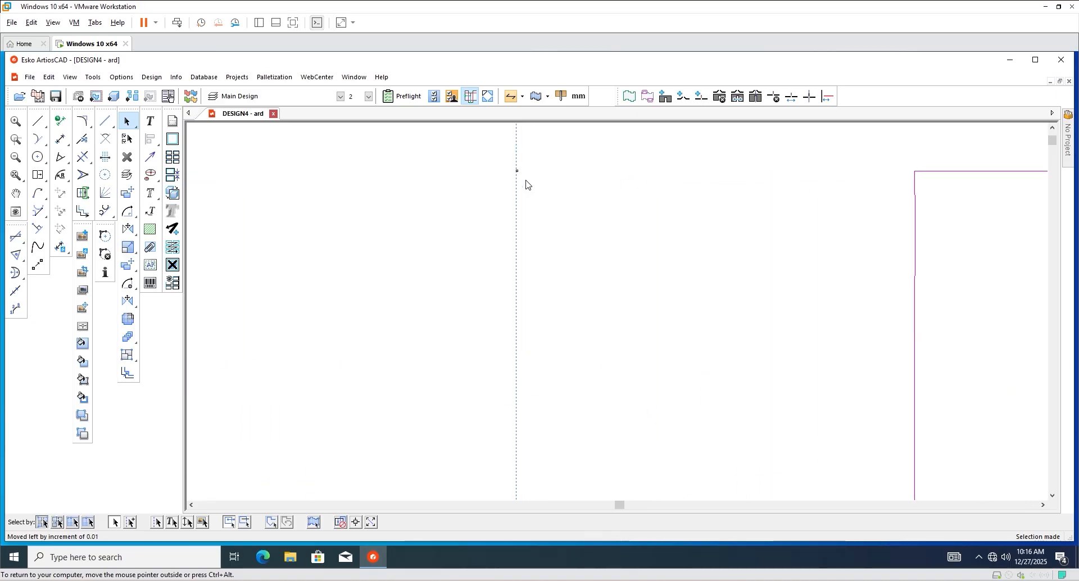
scroll(528, 203, "down", 8)
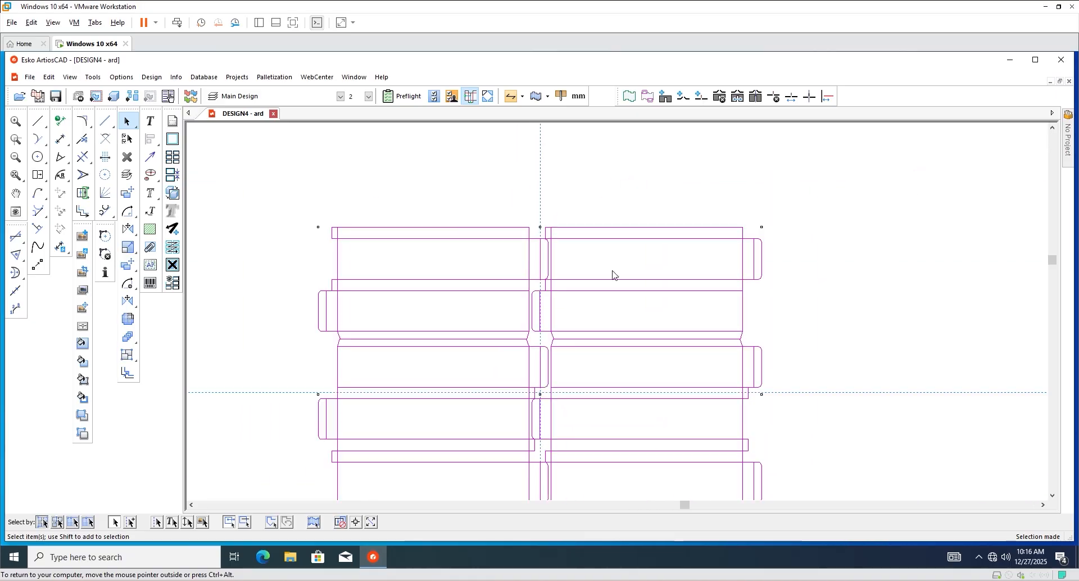
Nudge the layout upward in fine increments down to 0.03 mm until its side handle meets the horizontal construction line, and deselect it.
scroll(431, 352, "up", 6)
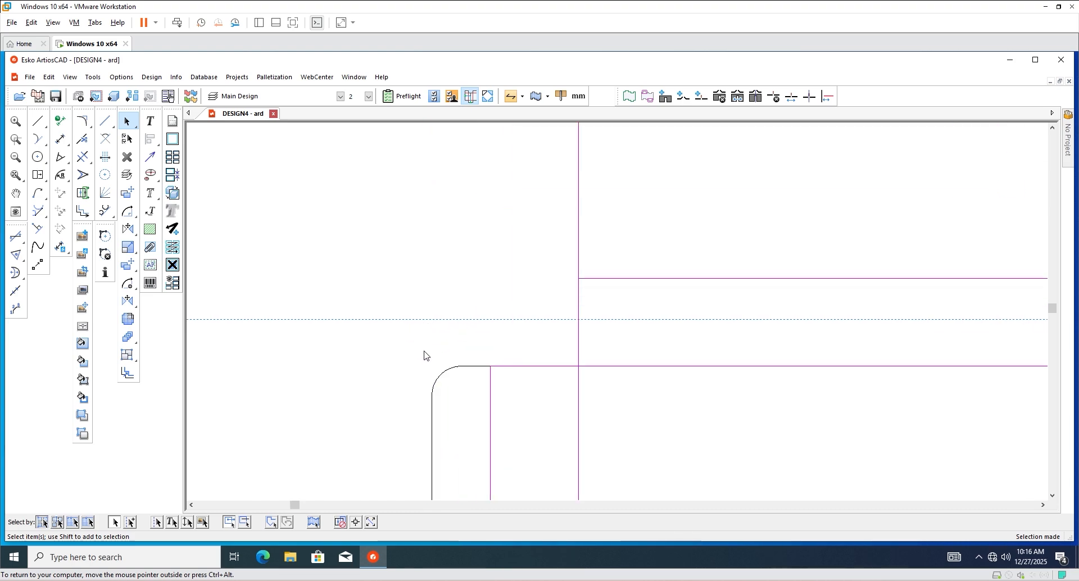
scroll(439, 349, "up", 4)
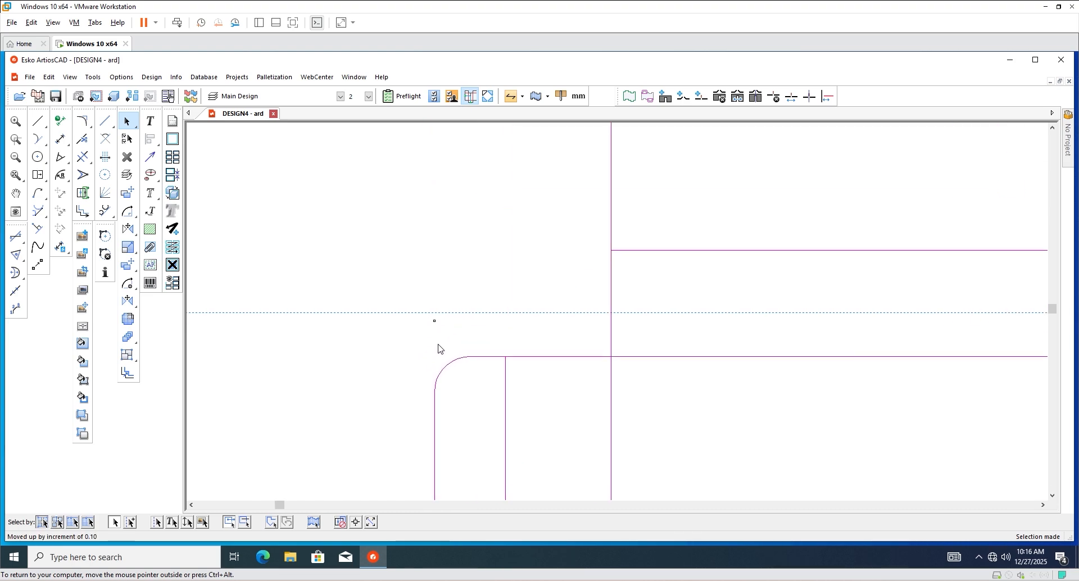
key("Up")
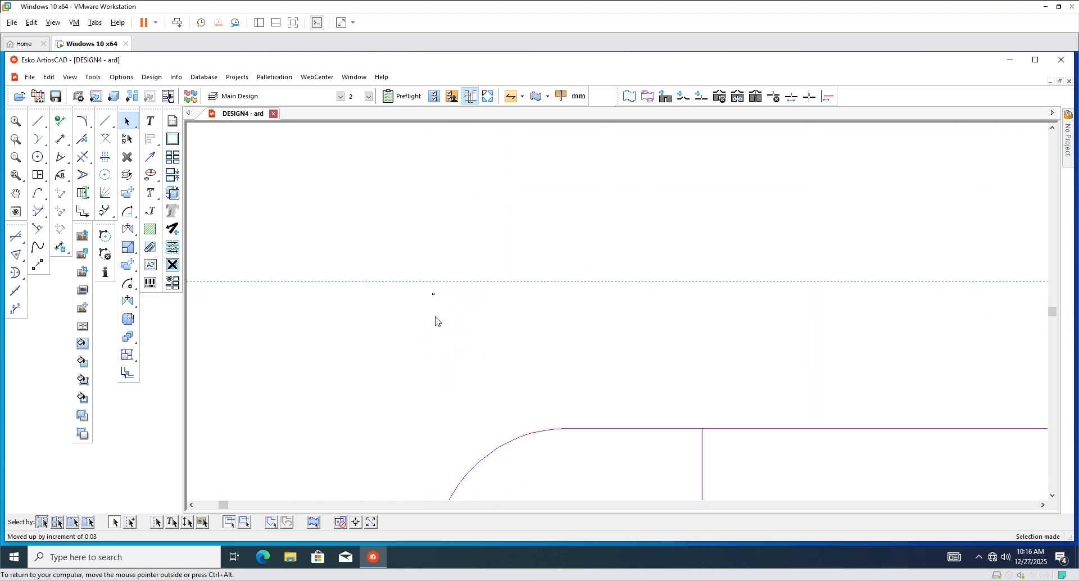
key("Up")
key("Up")
key("Up")
key("Up")
key("Up")
key("Up")
key("Up")
key("Up")
key("Up")
key("Up")
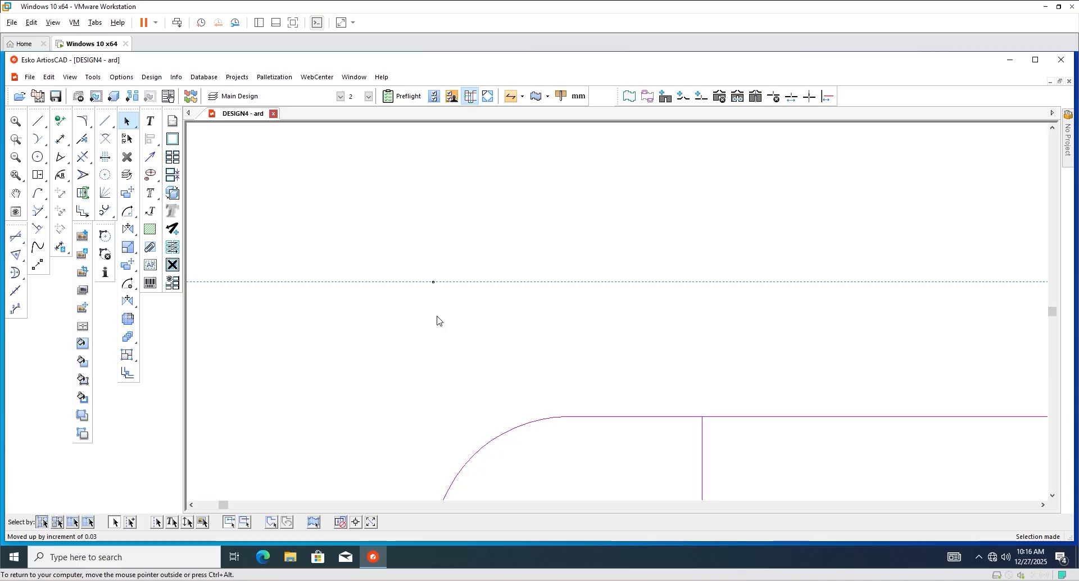
scroll(438, 321, "down", 8)
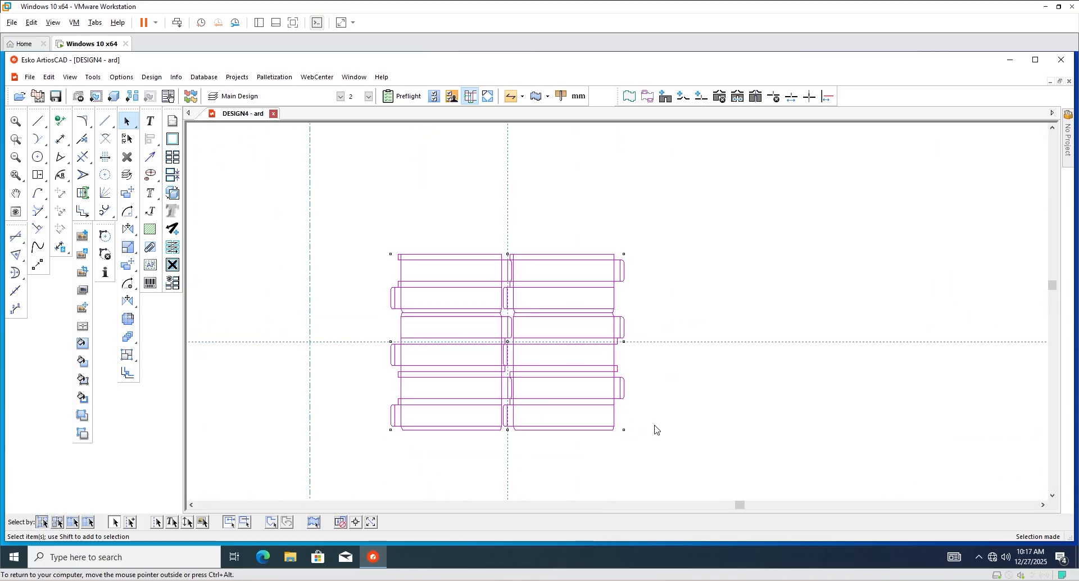
left_click(692, 425)
scroll(385, 265, "down", 1)
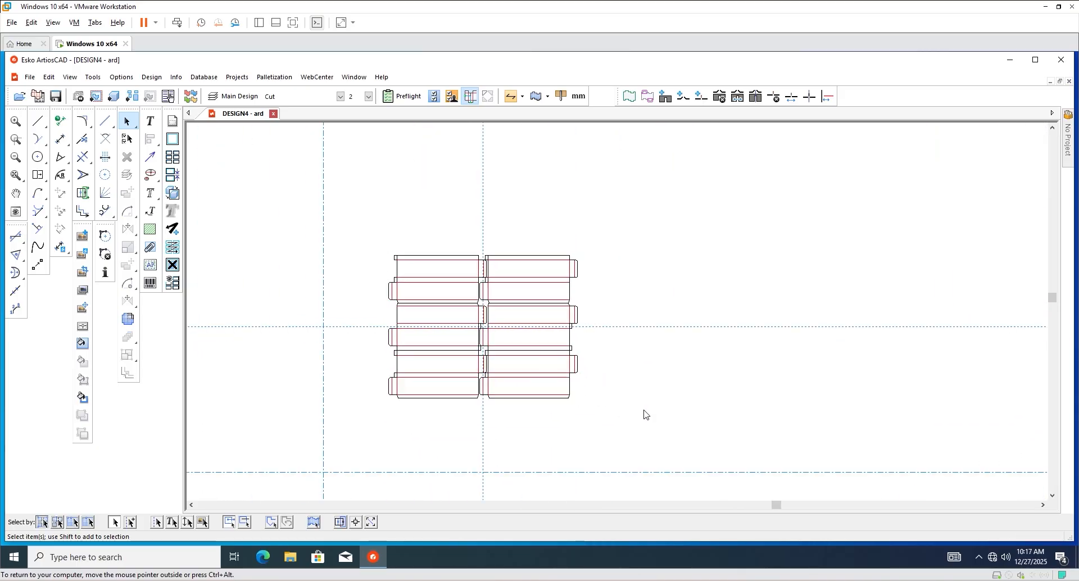
Begin a centre-based rectangle at the intersection of the two construction lines and switch the units to inches.
left_click(46, 179)
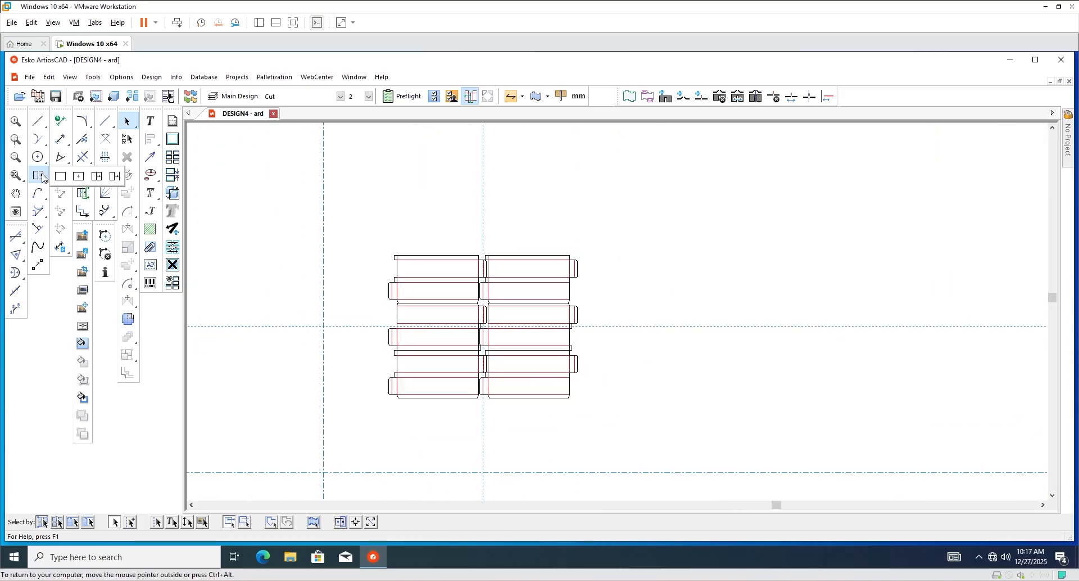
left_click(81, 180)
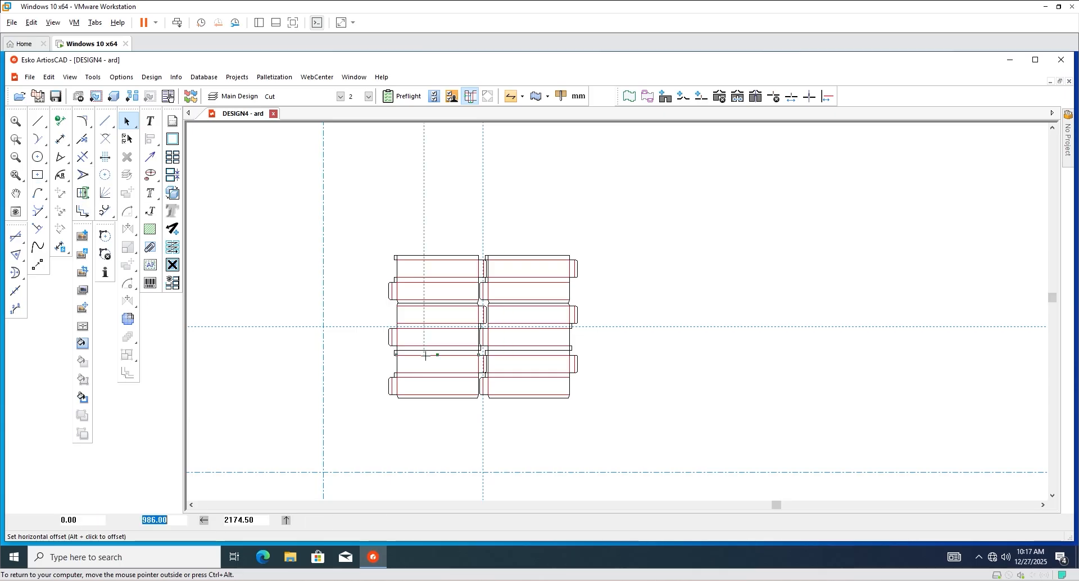
key("F4")
scroll(467, 327, "up", 3)
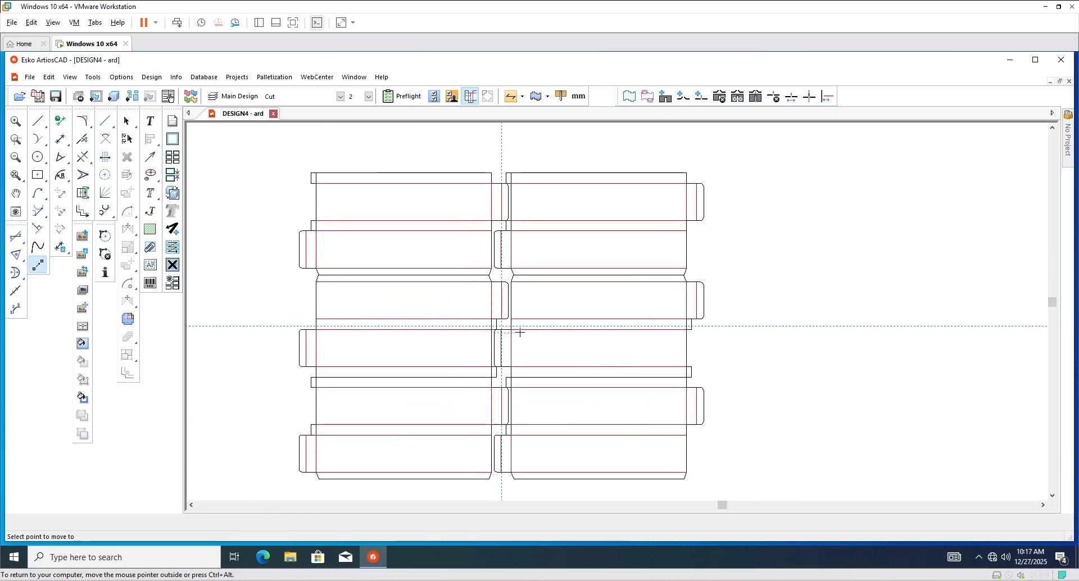
scroll(500, 325, "up", 3)
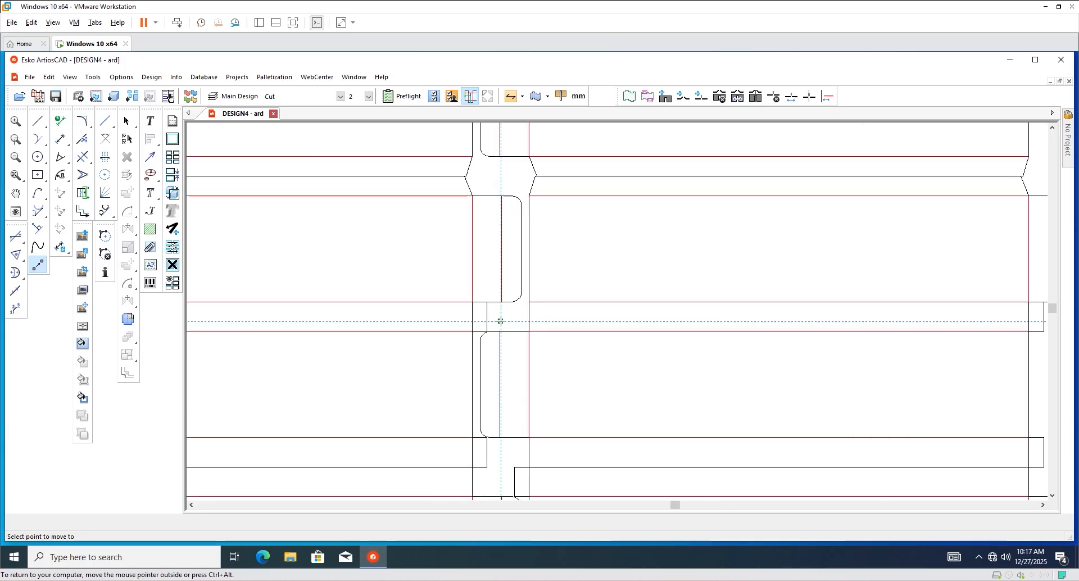
left_click(500, 321)
scroll(500, 321, "down", 5)
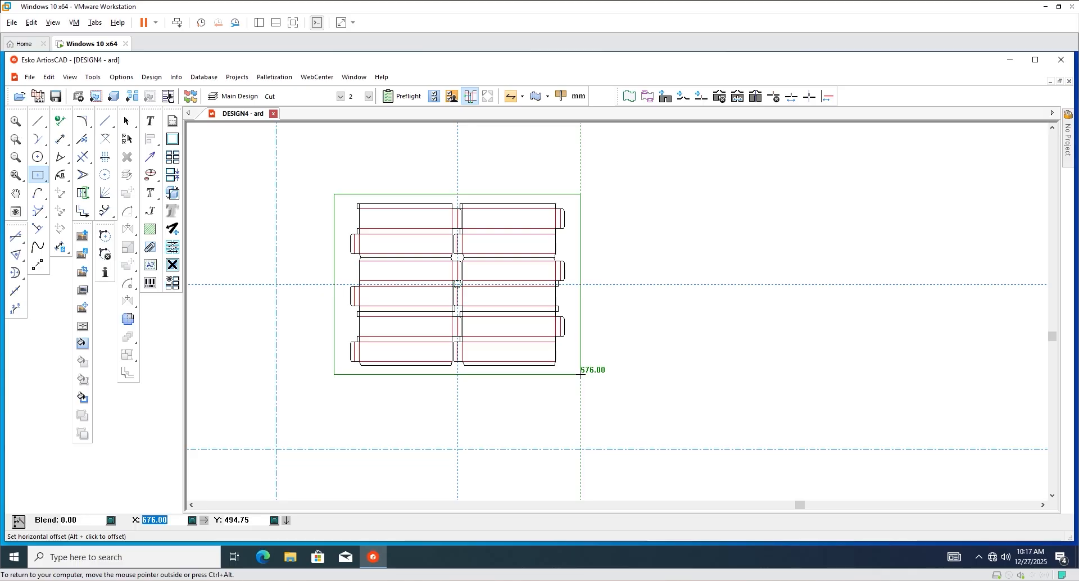
left_click(578, 96)
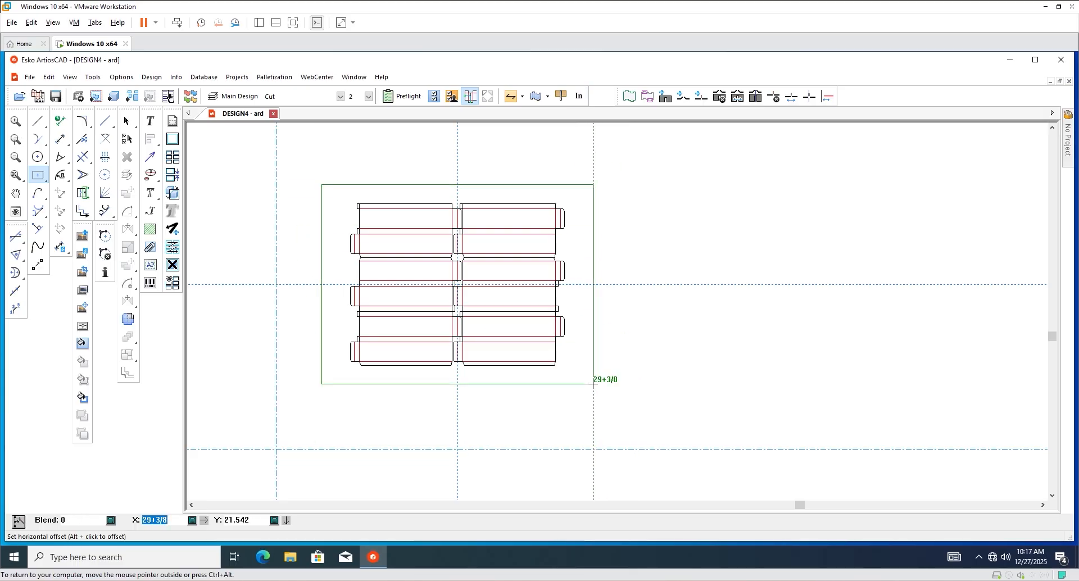
Try a 23 × 18 inch rectangle around the layout and undo it.
type("23")
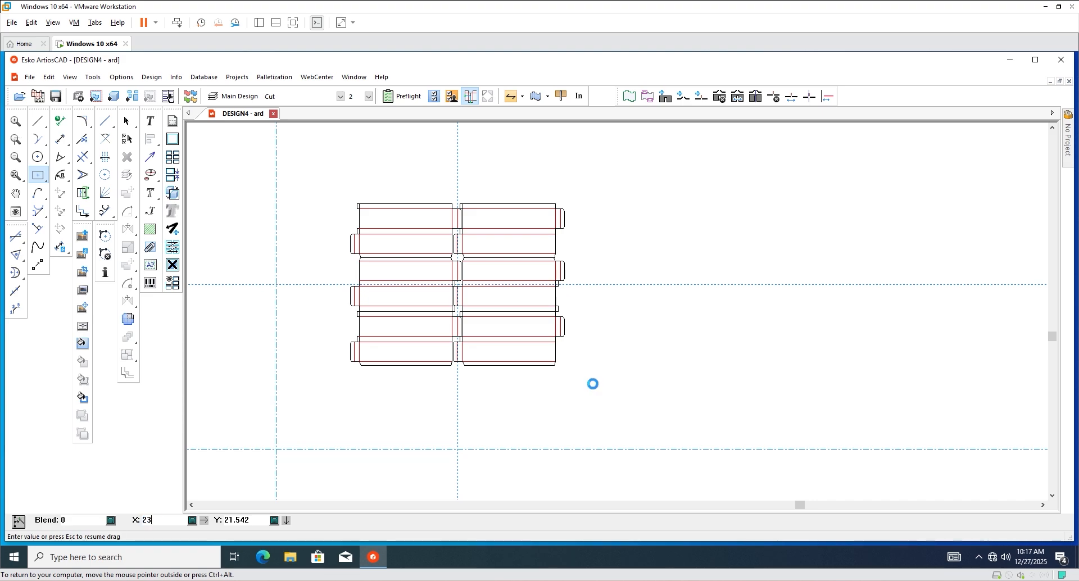
key("Tab")
type("18")
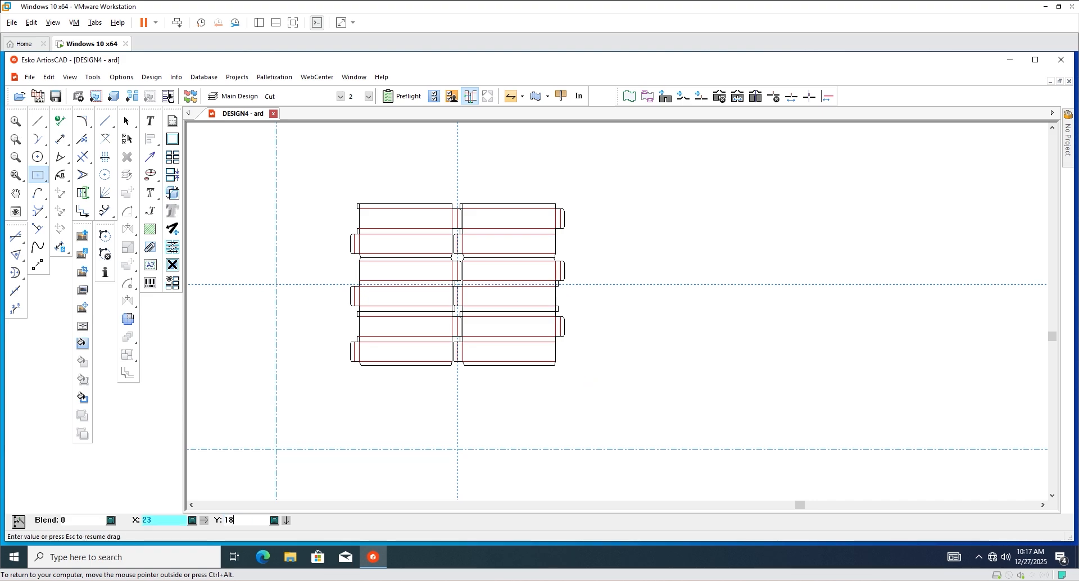
key("Return")
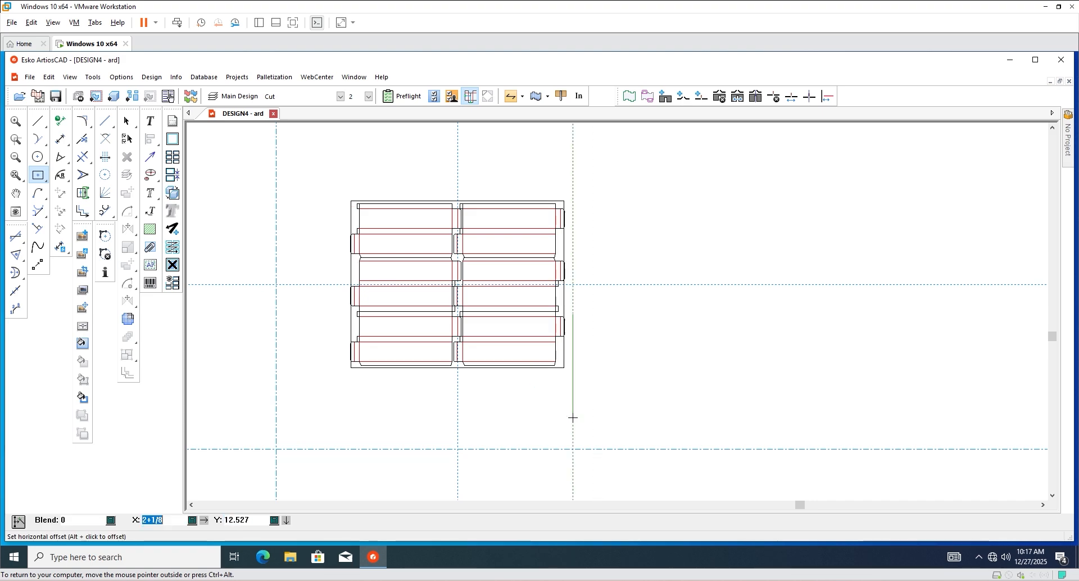
key("ctrl+z")
Draw a 25 × 20 inch sheet rectangle centred on the construction lines' intersection, enclosing all six die-lines.
type("25")
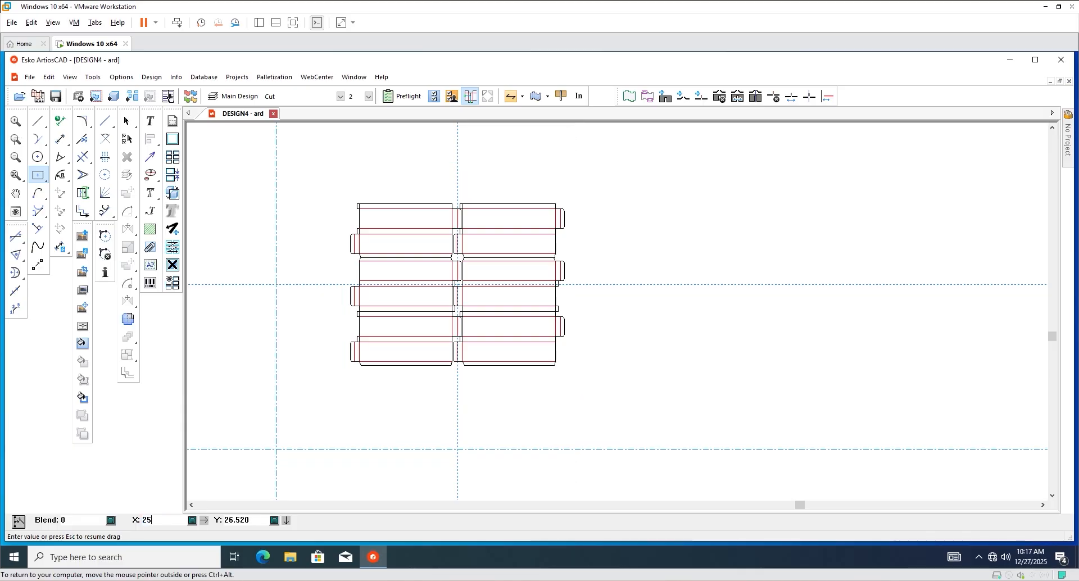
key("Tab")
type("2")
key("Return")
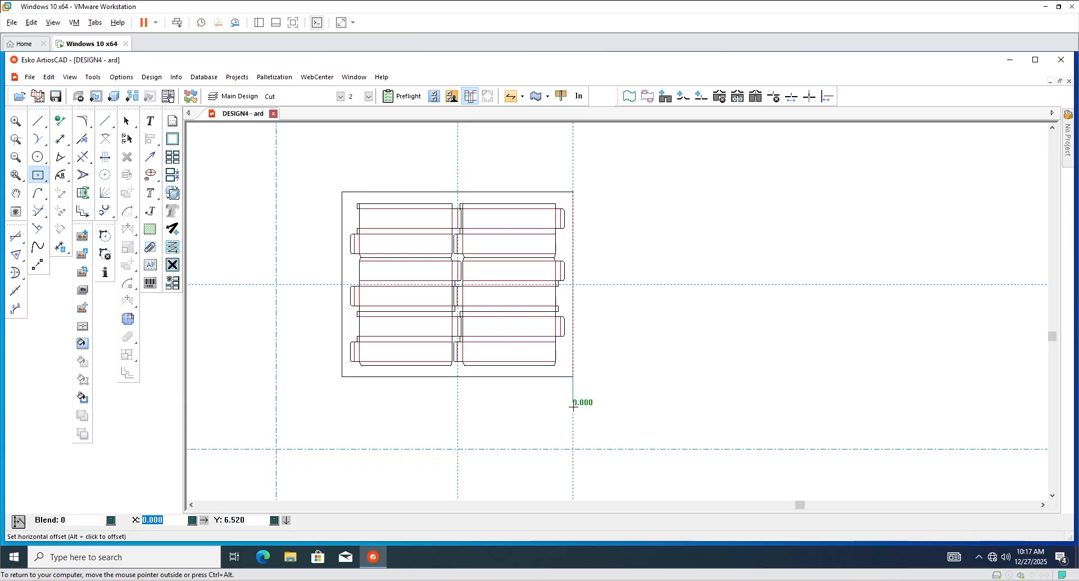
left_click(127, 121)
scroll(416, 219, "up", 2)
scroll(416, 219, "down", 2)
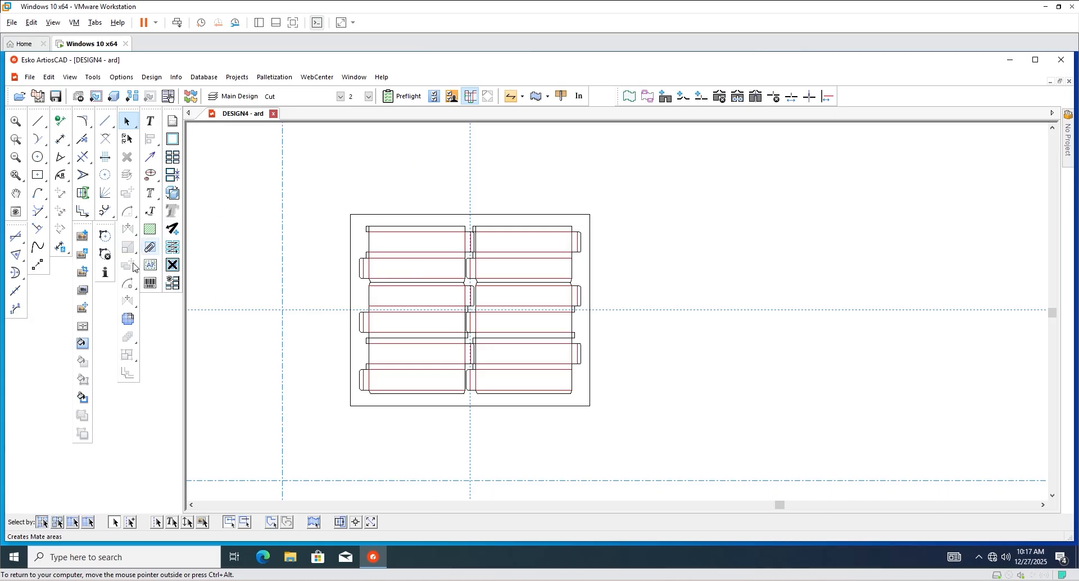
Delete the vertical and horizontal construction lines that cross at the layout's centre.
left_click_drag(429, 162, 538, 189)
scroll(457, 279, "up", 2)
scroll(456, 280, "up", 2)
scroll(478, 265, "down", 3)
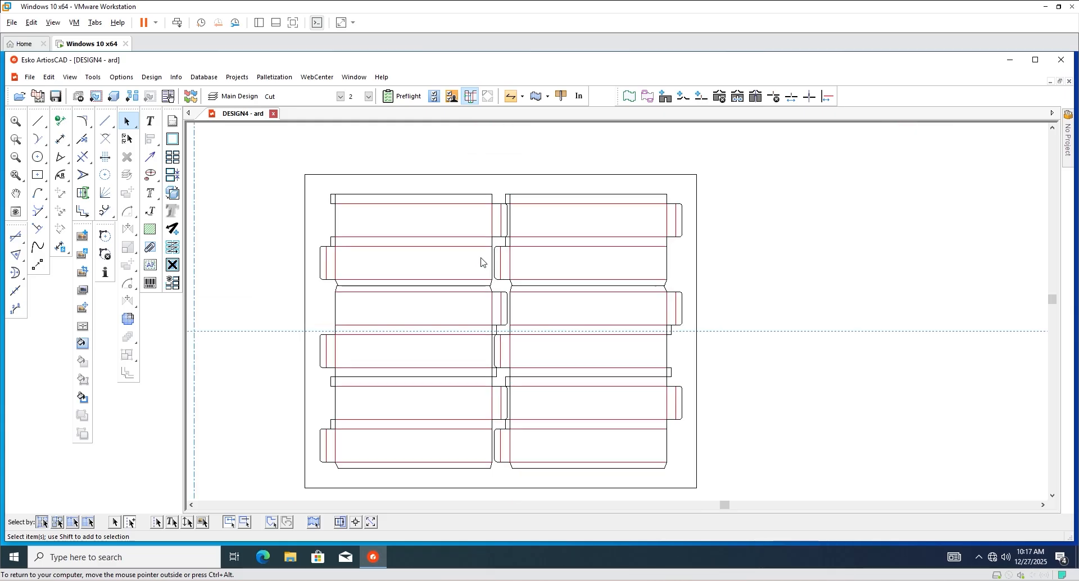
scroll(482, 358, "up", 1)
scroll(482, 358, "down", 1)
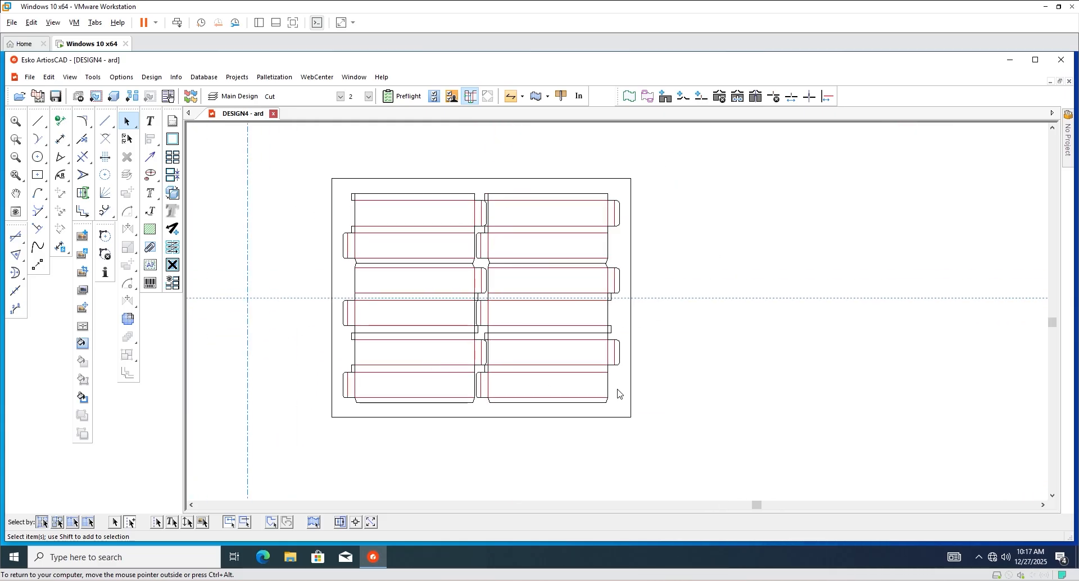
scroll(729, 392, "down", 1)
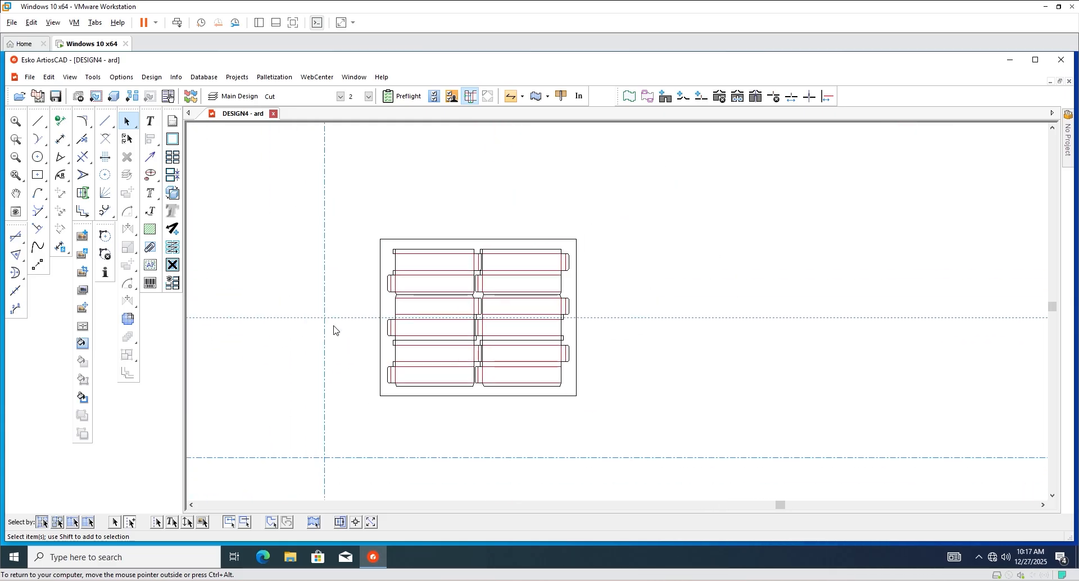
left_click_drag(328, 289, 358, 363)
key("Delete")
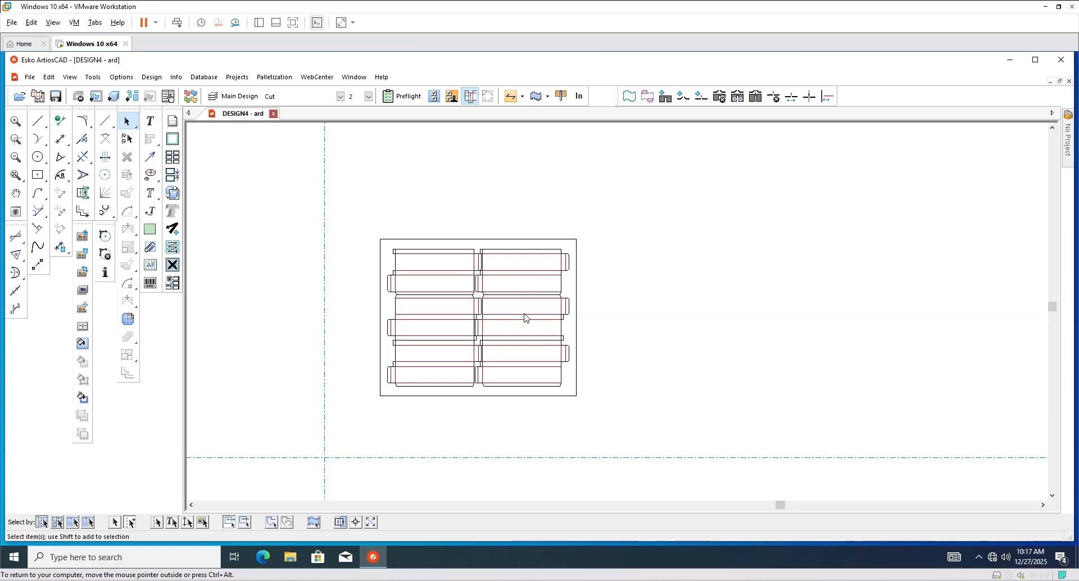
Add 3/16 inch bridges to the cut and crease lines of all six die-lines and to the surrounding sheet rectangle.
scroll(524, 317, "up", 2)
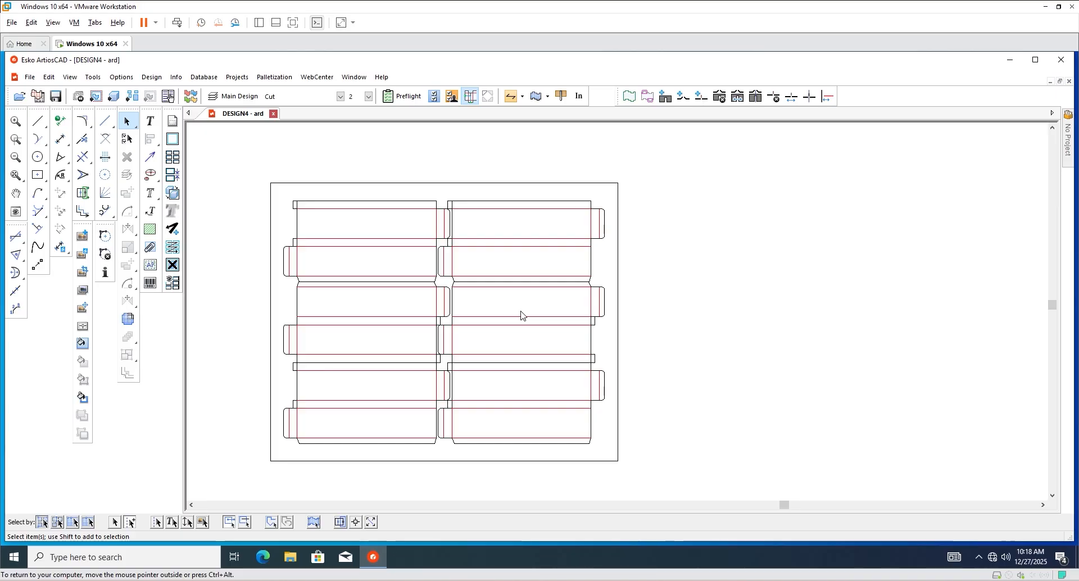
scroll(521, 315, "down", 1)
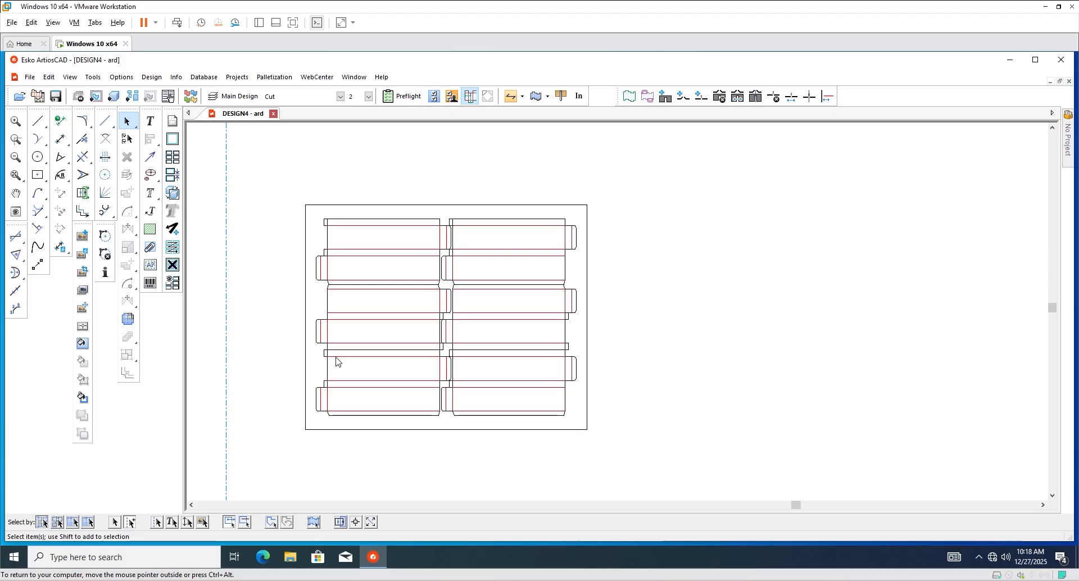
scroll(342, 351, "up", 1)
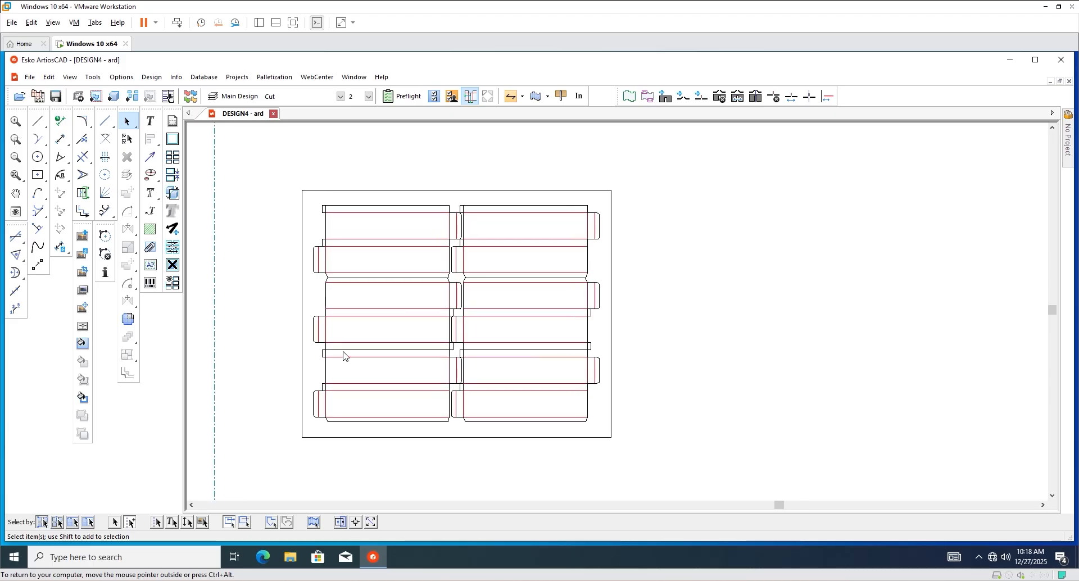
scroll(342, 350, "down", 1)
scroll(443, 325, "up", 2)
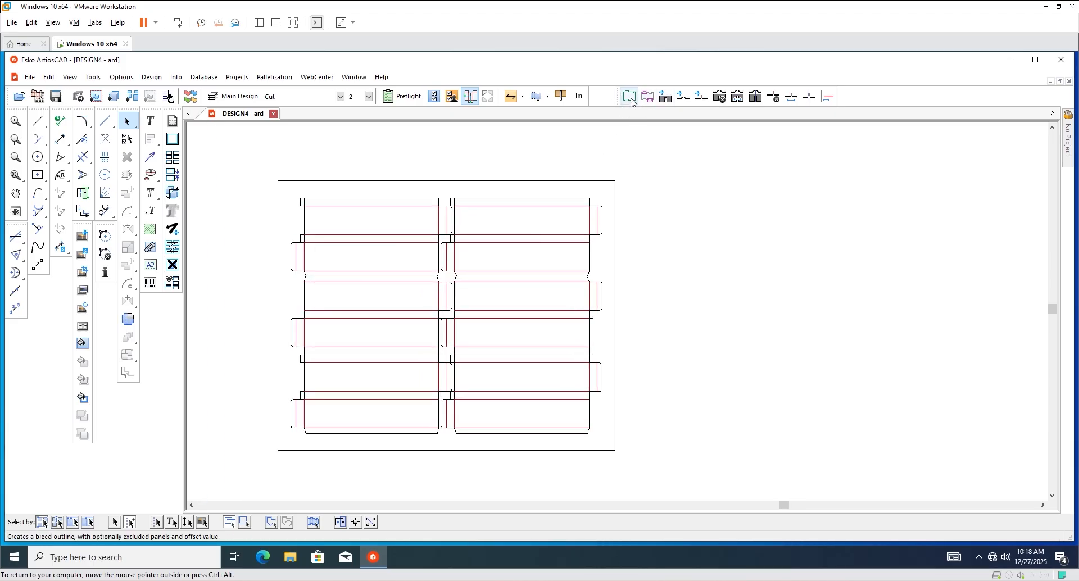
left_click(668, 97)
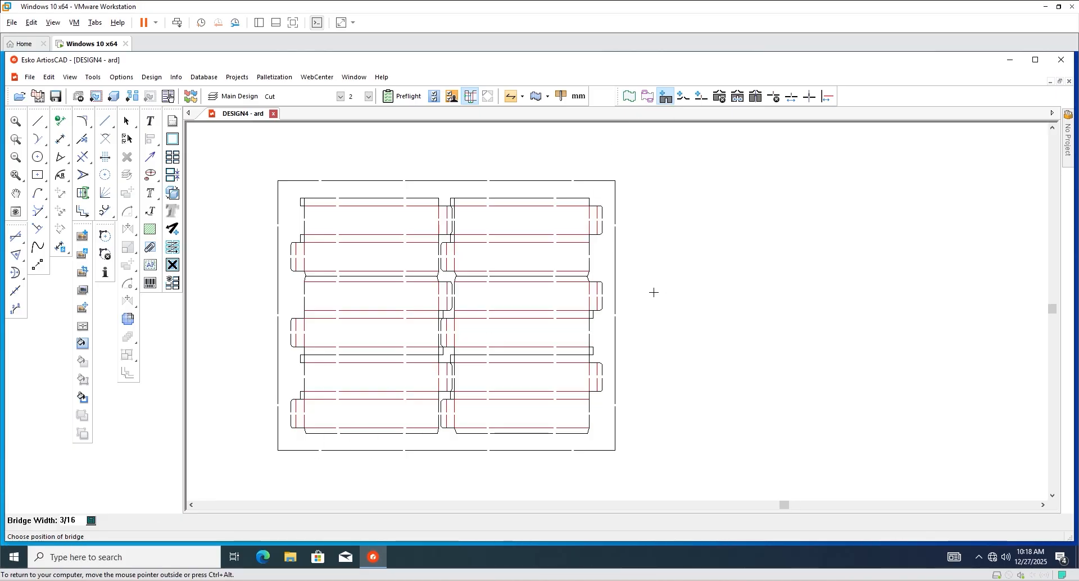
Undo the deletion of the horizontal construction line through the layout's centre and clear the selection.
left_click(127, 121)
key("ctrl+z")
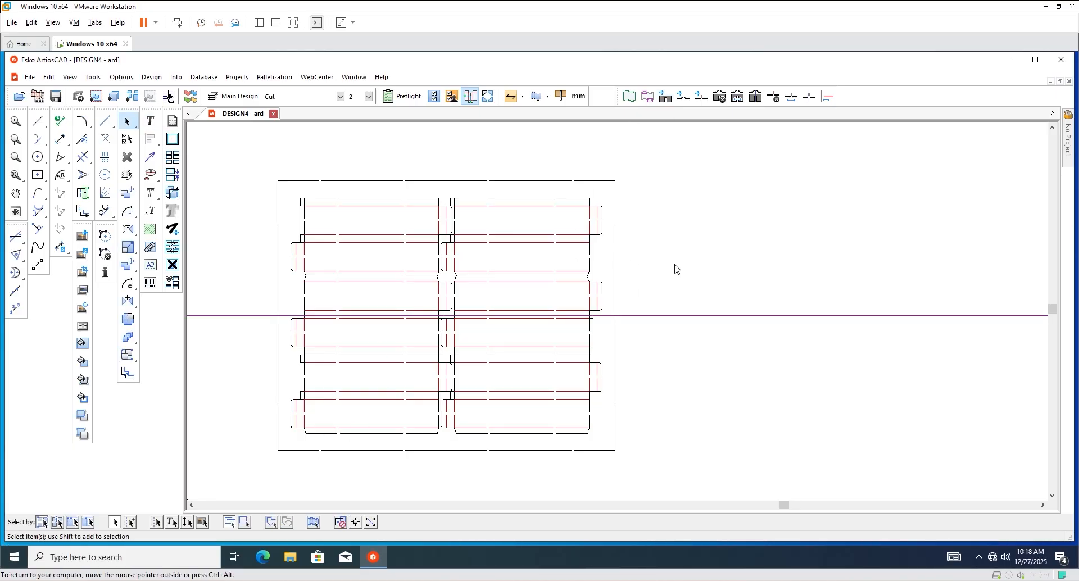
left_click(731, 349)
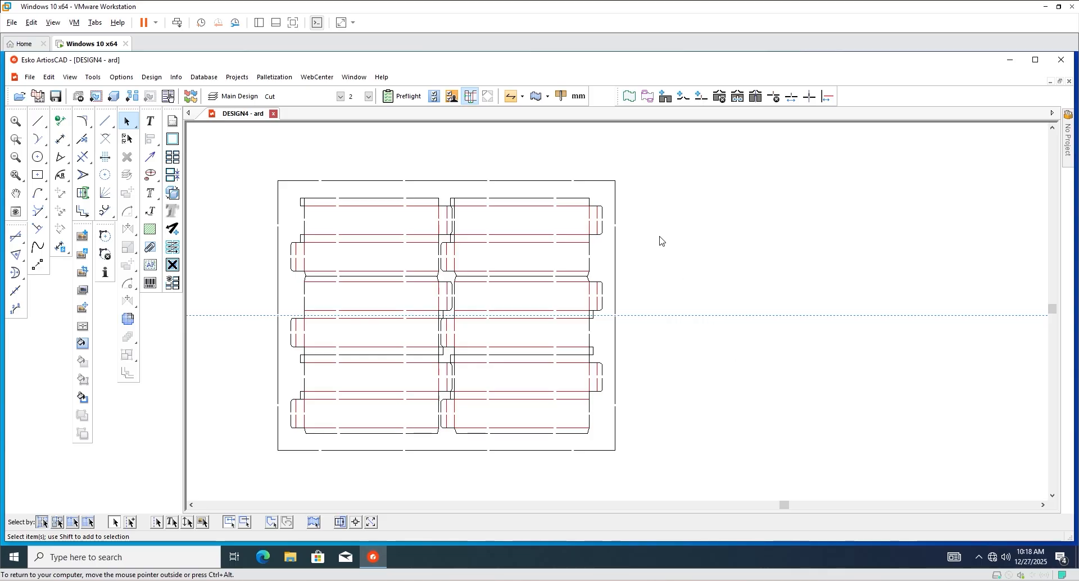
Delete unwanted bridges from the top, left and bottom edges of the sheet rectangle.
left_click_drag(636, 168, 254, 479)
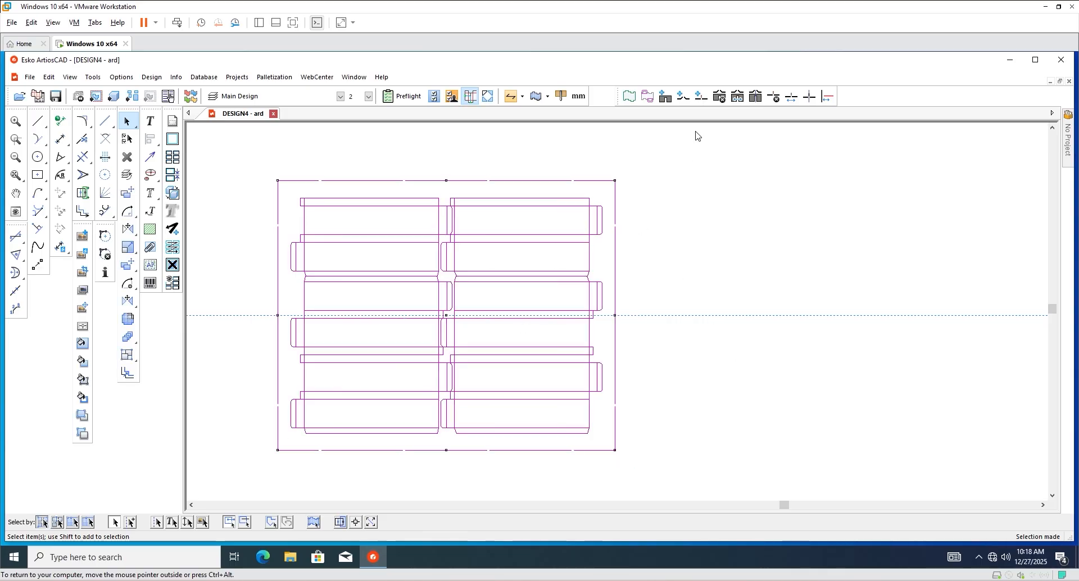
left_click(719, 96)
left_click(588, 218)
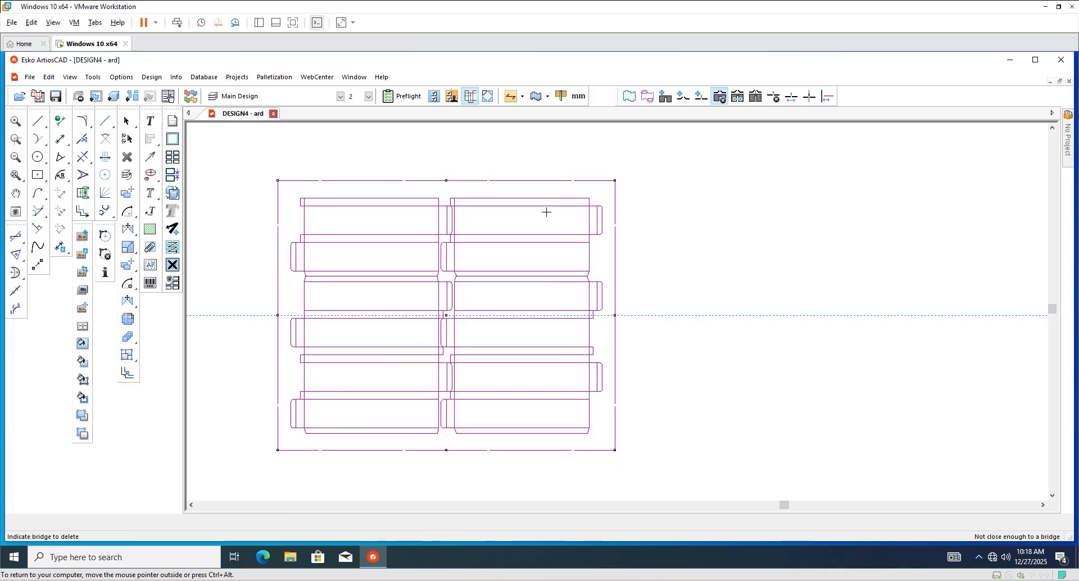
left_click(570, 180)
left_click(486, 180)
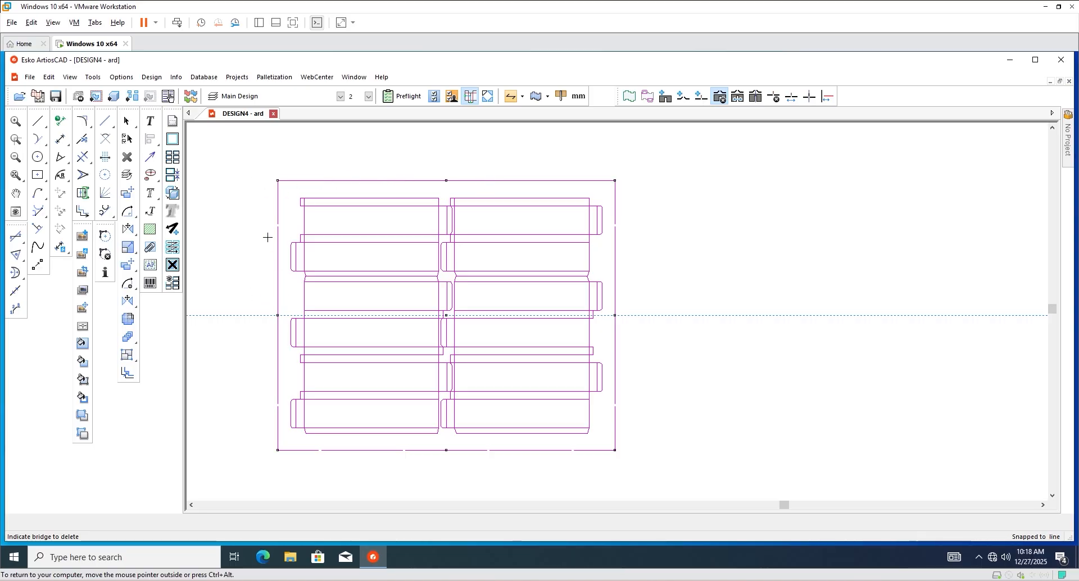
left_click(317, 451)
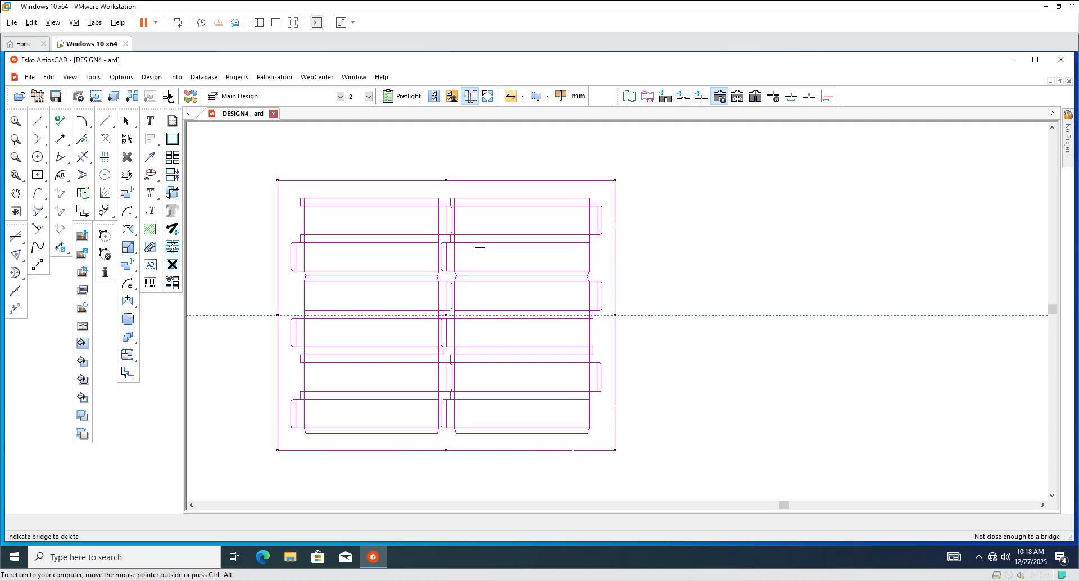
left_click(126, 121)
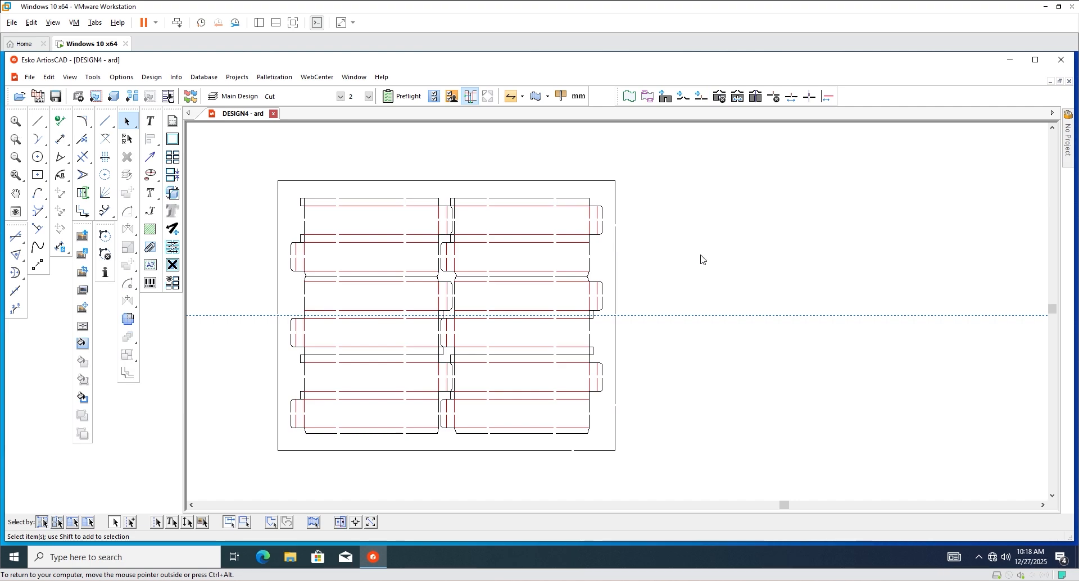
Try deleting the bridges from all six nested die-lines inside the sheet rectangle.
left_click(562, 210)
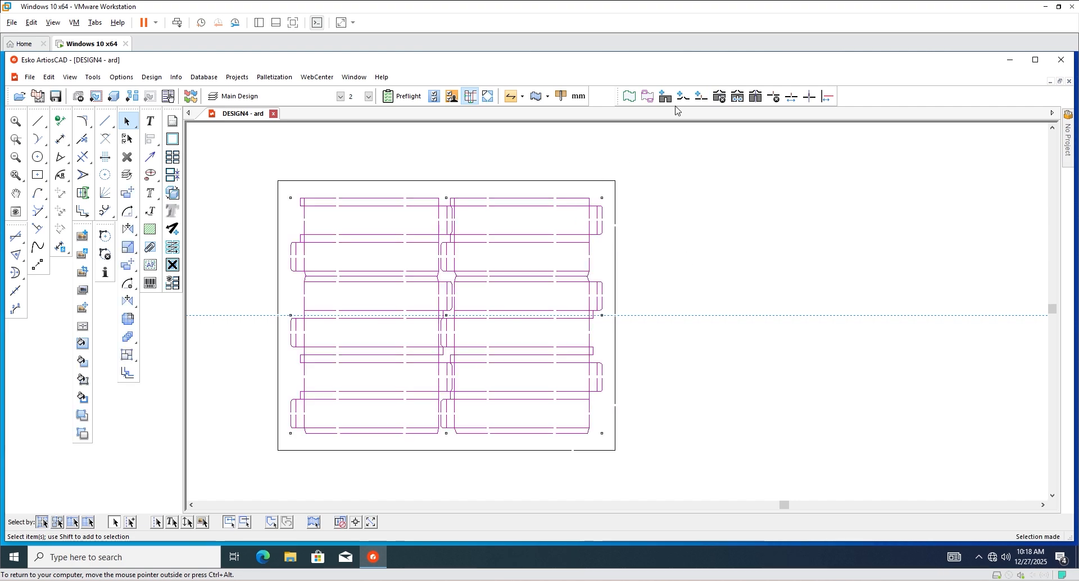
left_click(719, 96)
scroll(381, 198, "up", 2)
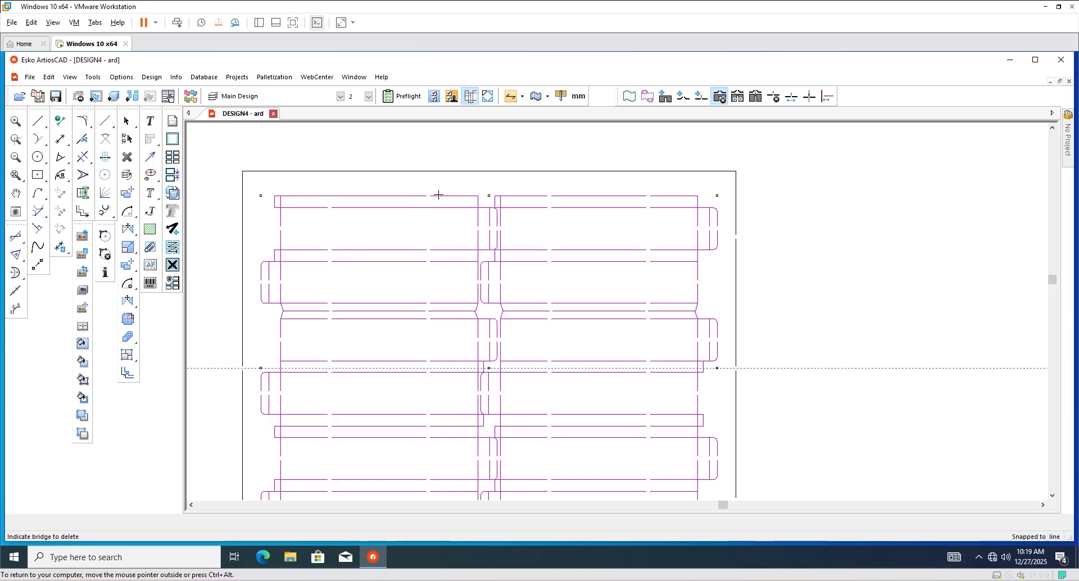
scroll(380, 275, "down", 2)
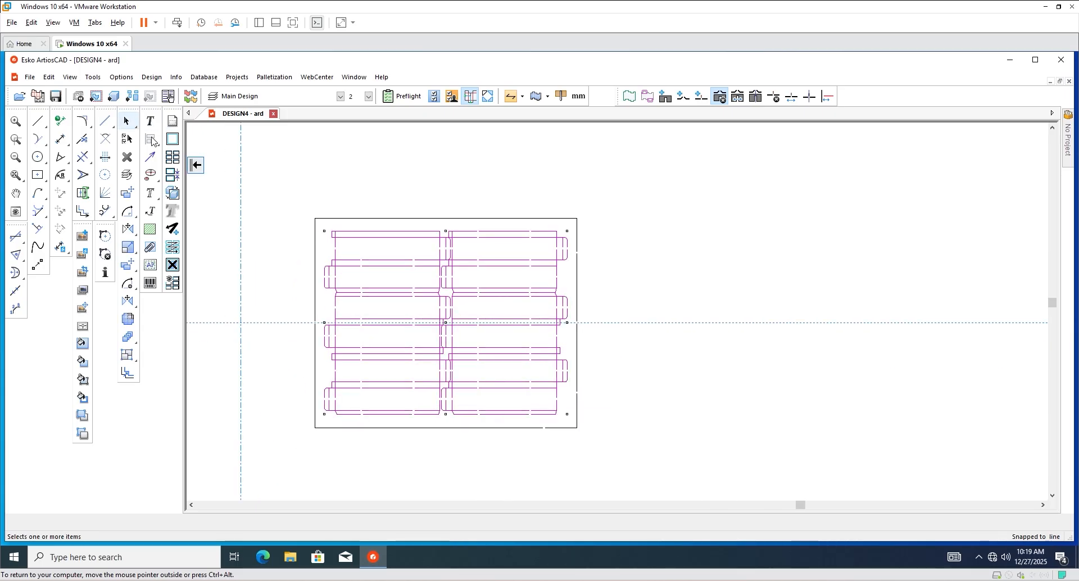
left_click_drag(434, 347, 574, 421)
scroll(415, 313, "up", 4)
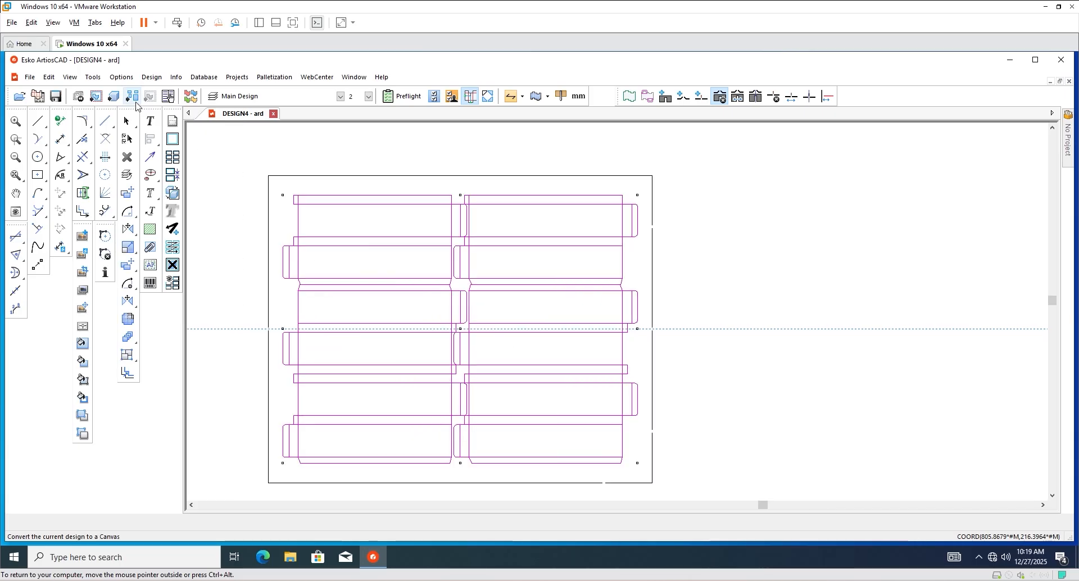
left_click(128, 120)
scroll(401, 295, "down", 3)
scroll(397, 424, "up", 4)
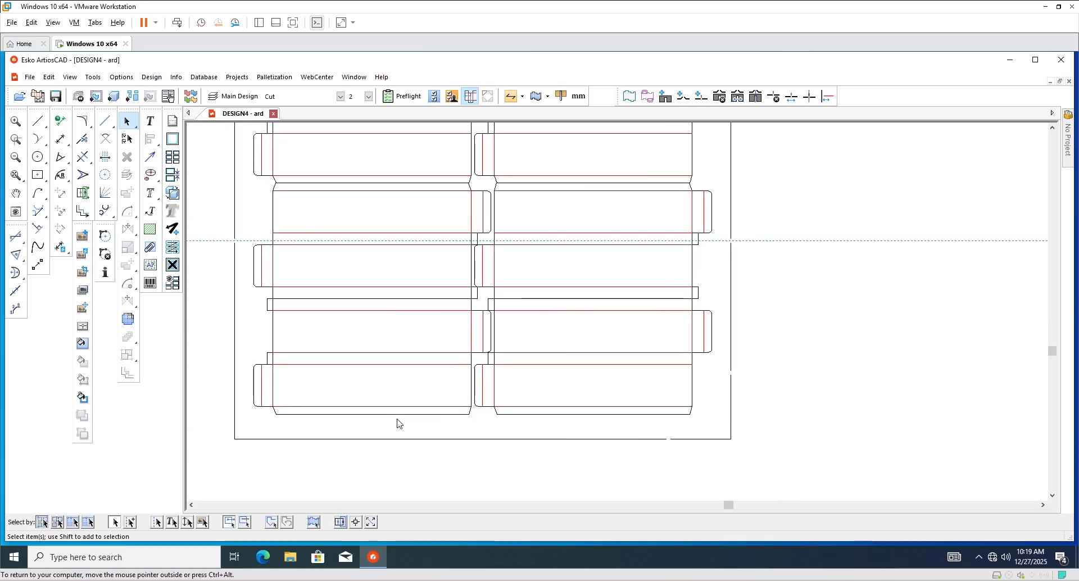
scroll(470, 347, "down", 5)
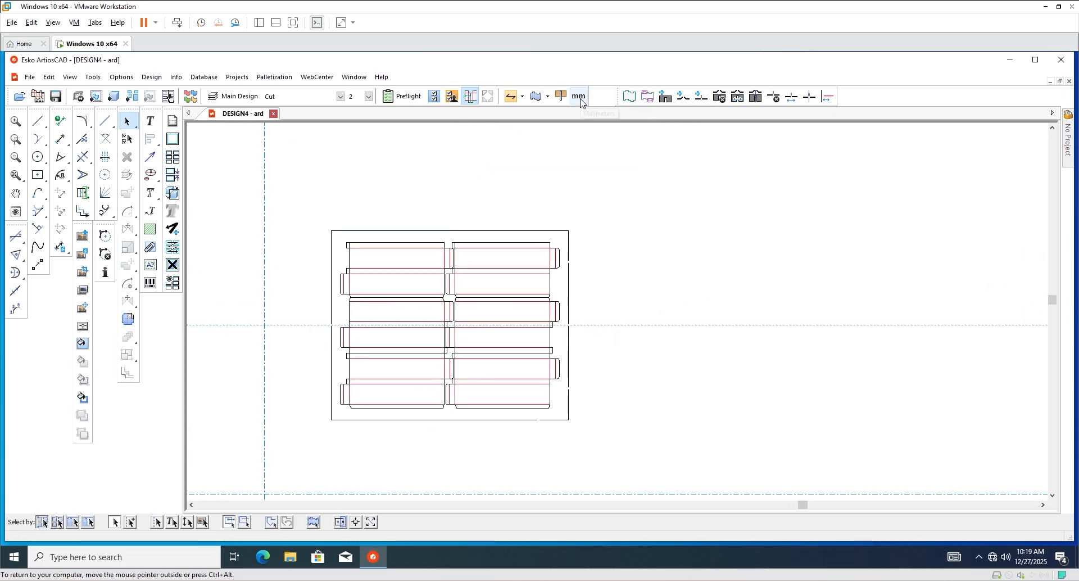
Start adding bridges with a 5 mm bridge width, and undo back to the die-lines' earlier bridges.
left_click(665, 97)
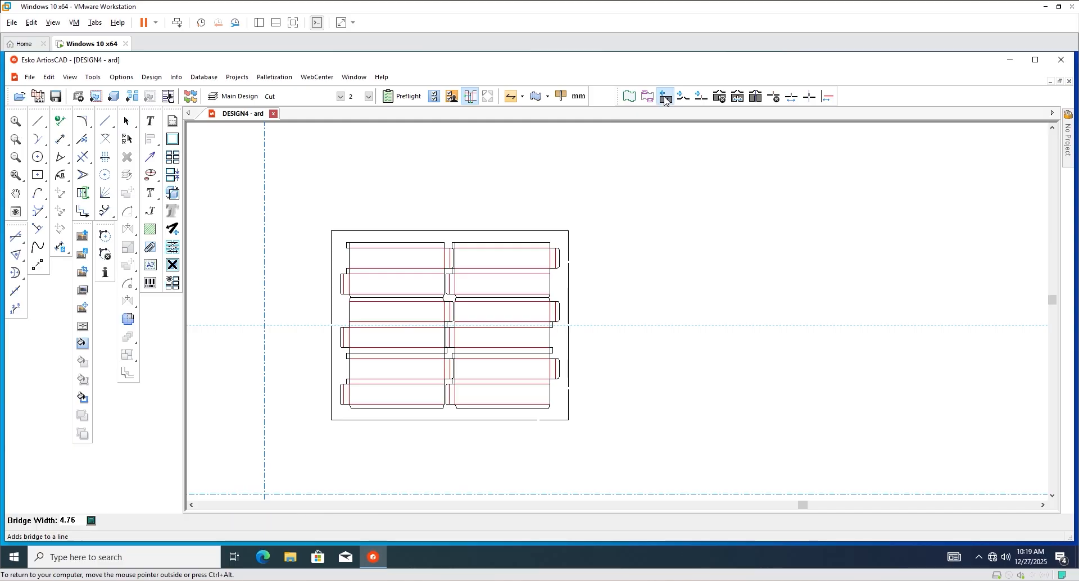
double_click(84, 517)
type("5")
key("Return")
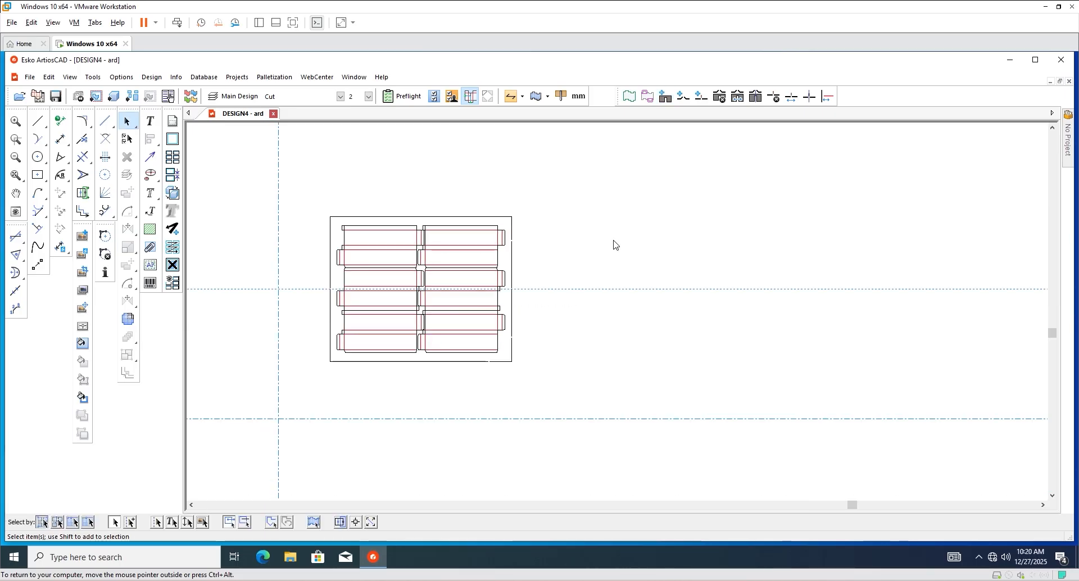
key("ctrl+a")
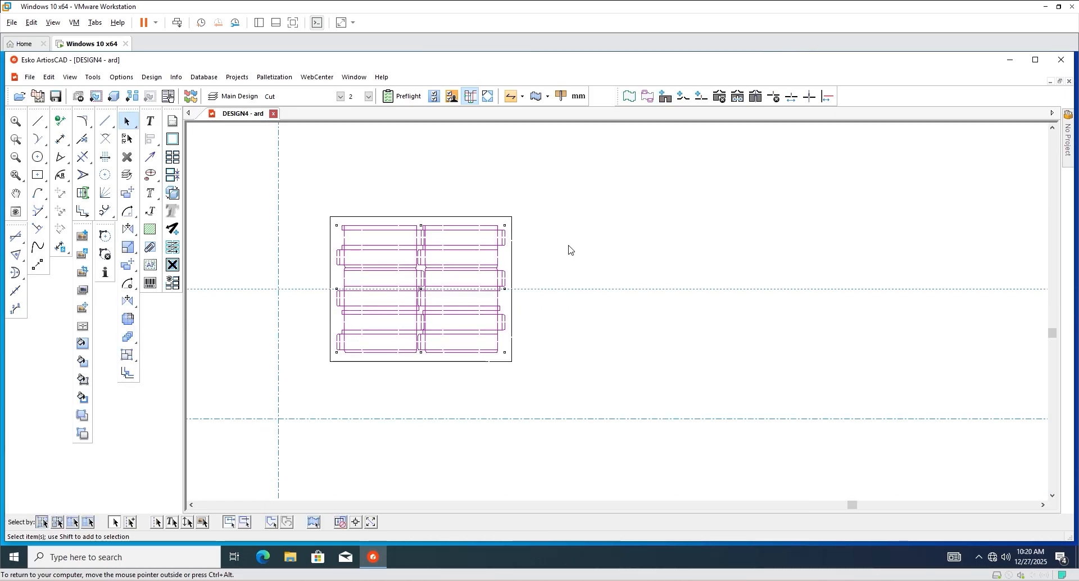
Examine the bridge positions across the six nested die-lines and the sheet rectangle.
scroll(390, 261, "up", 2)
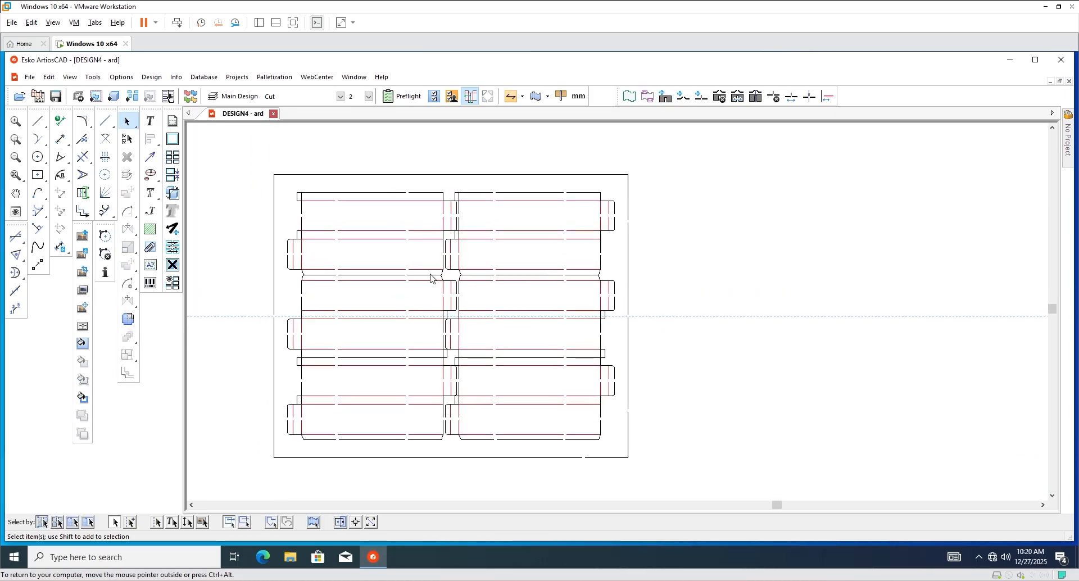
scroll(444, 275, "down", 1)
scroll(438, 279, "up", 2)
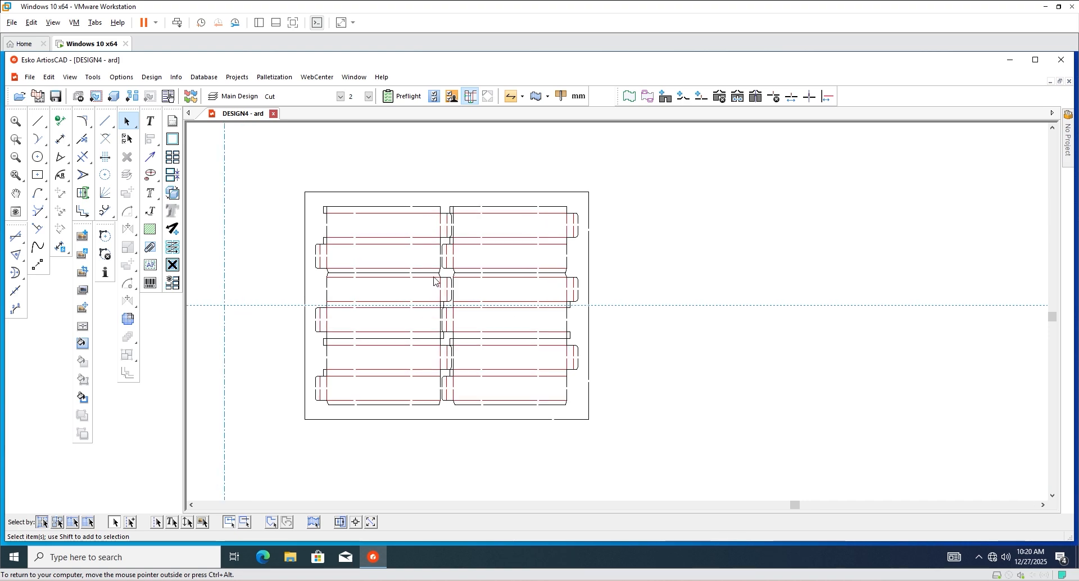
scroll(434, 281, "down", 1)
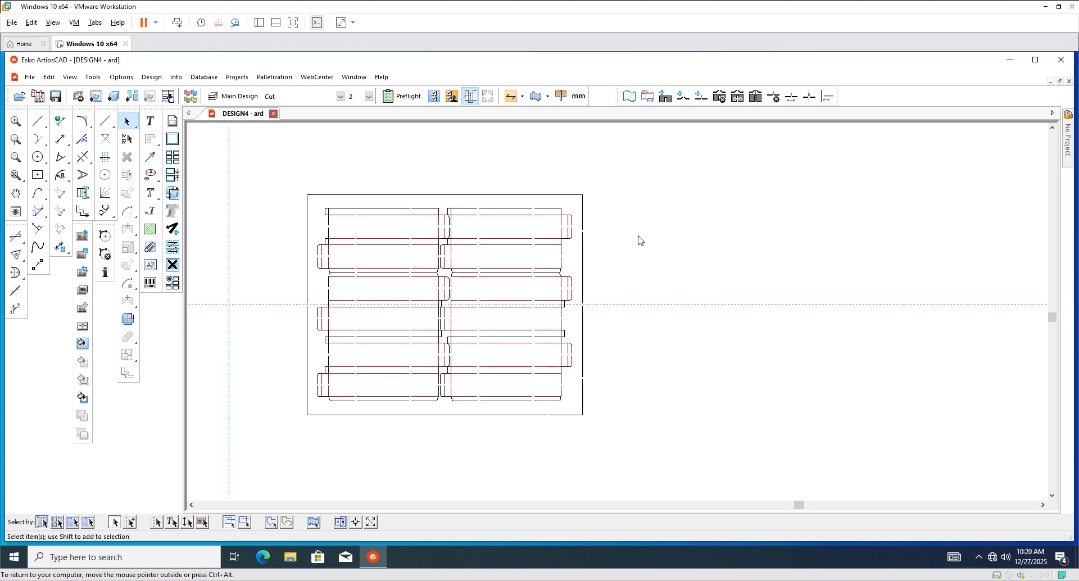
scroll(510, 357, "up", 4)
scroll(477, 320, "down", 5)
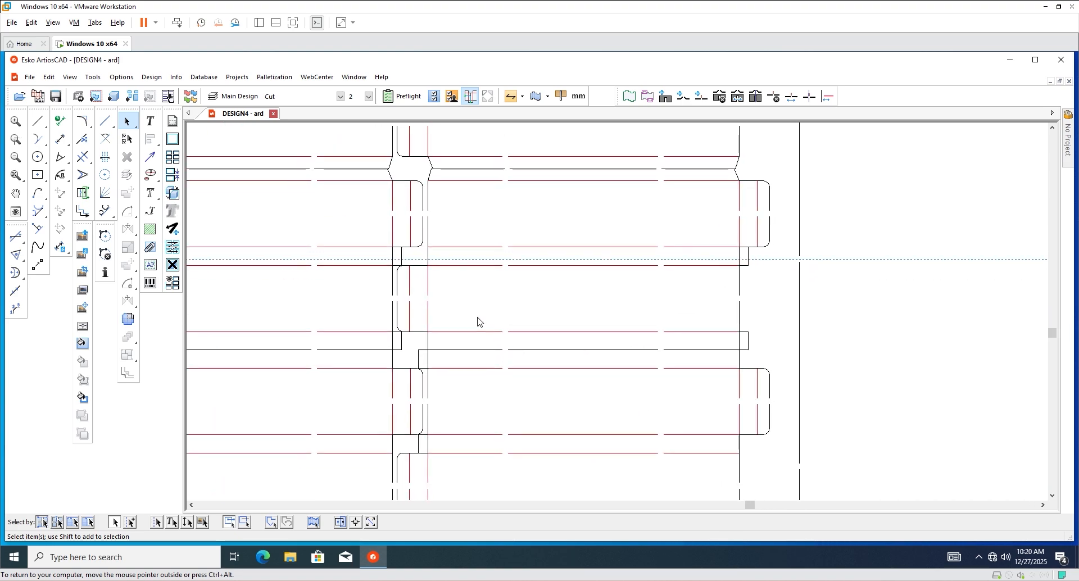
scroll(411, 323, "up", 1)
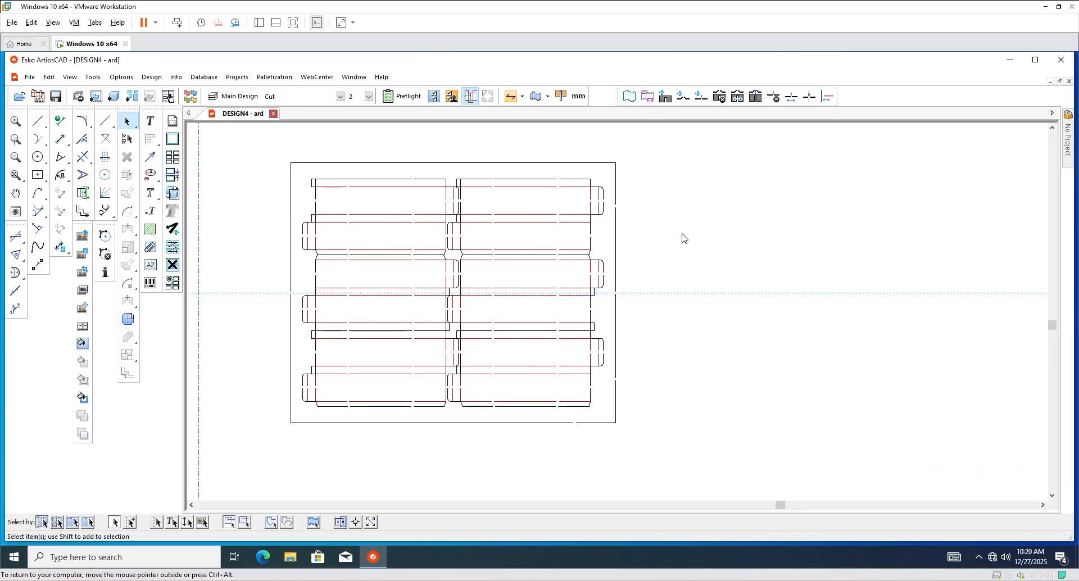
scroll(442, 360, "down", 1)
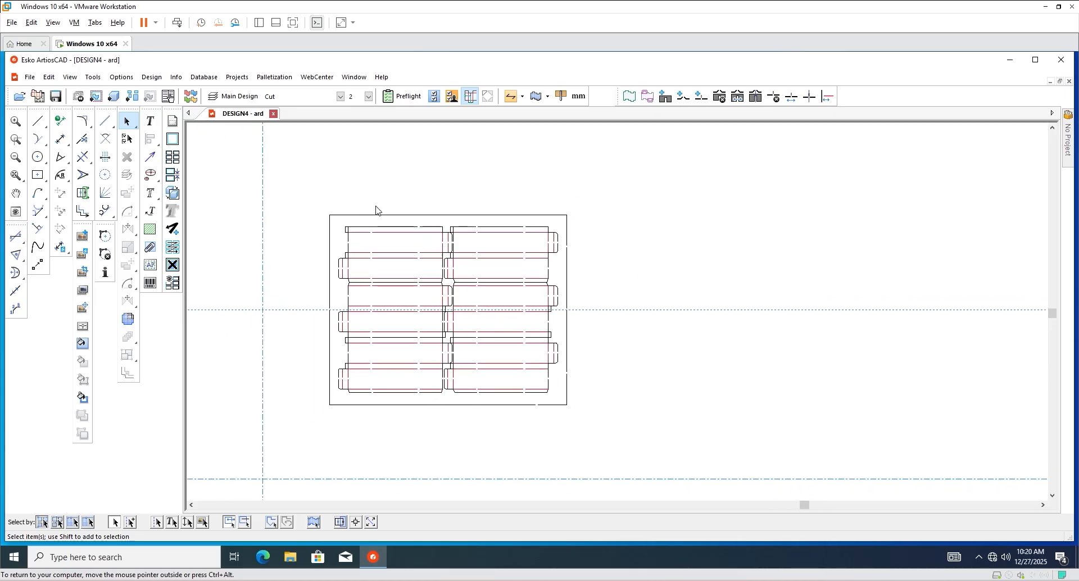
scroll(373, 210, "up", 2)
scroll(395, 217, "down", 2)
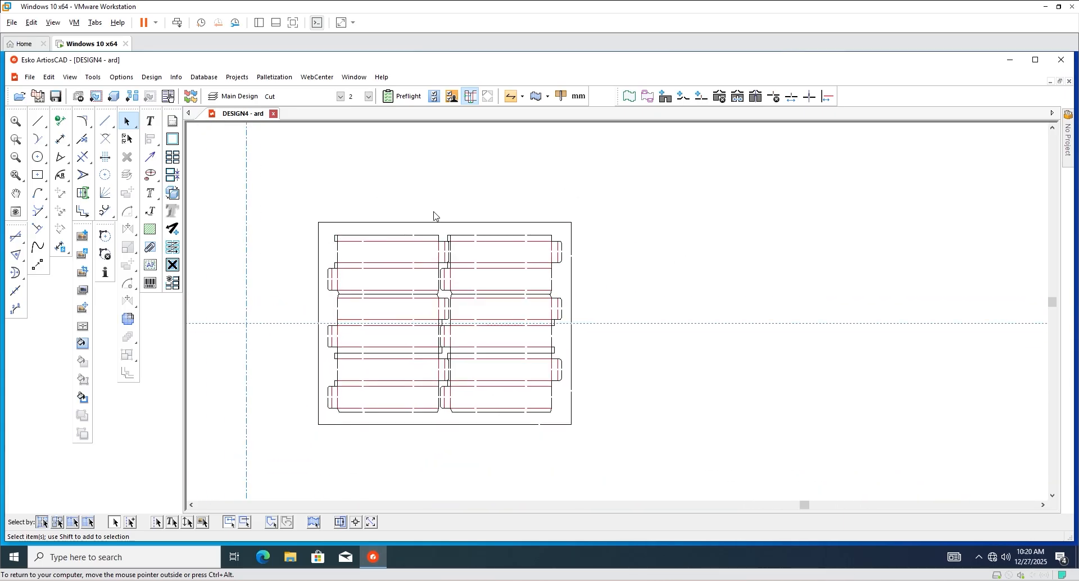
Open the Burn Name geometry macro from the Utilities folder of the Geometry Macros Catalog.
left_click(94, 78)
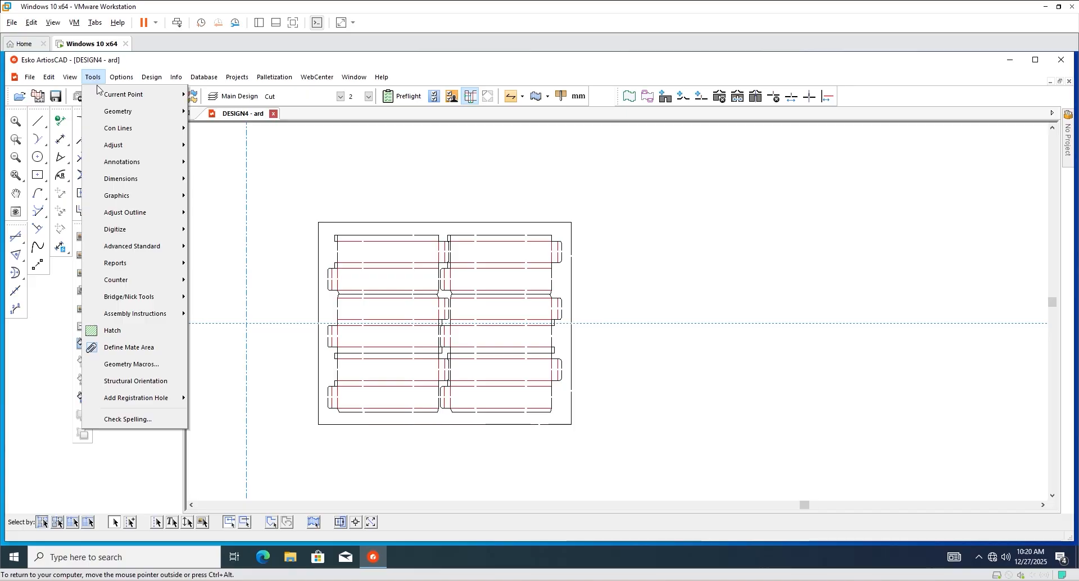
left_click(145, 365)
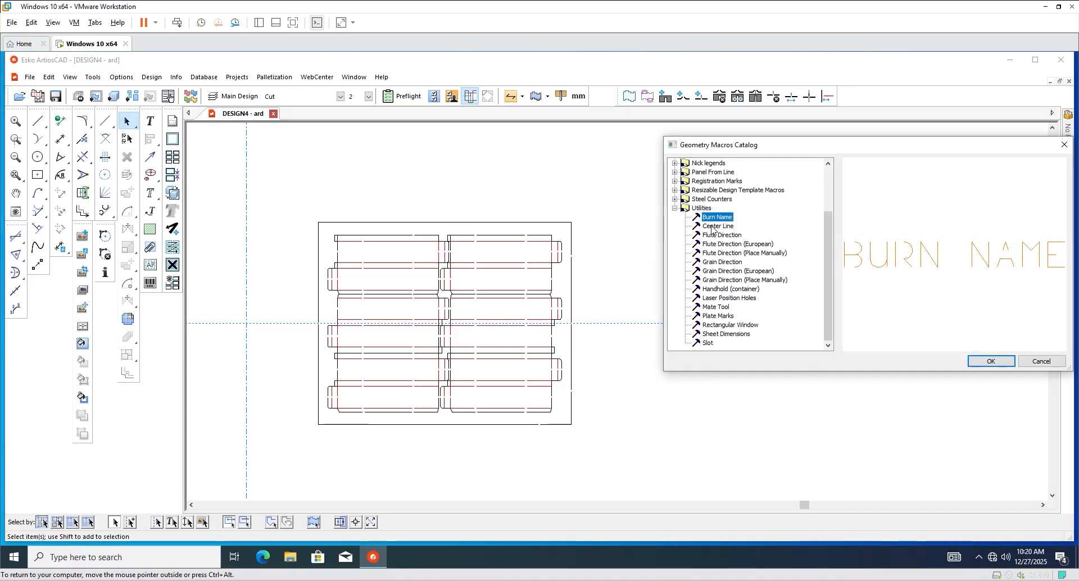
double_click(704, 211)
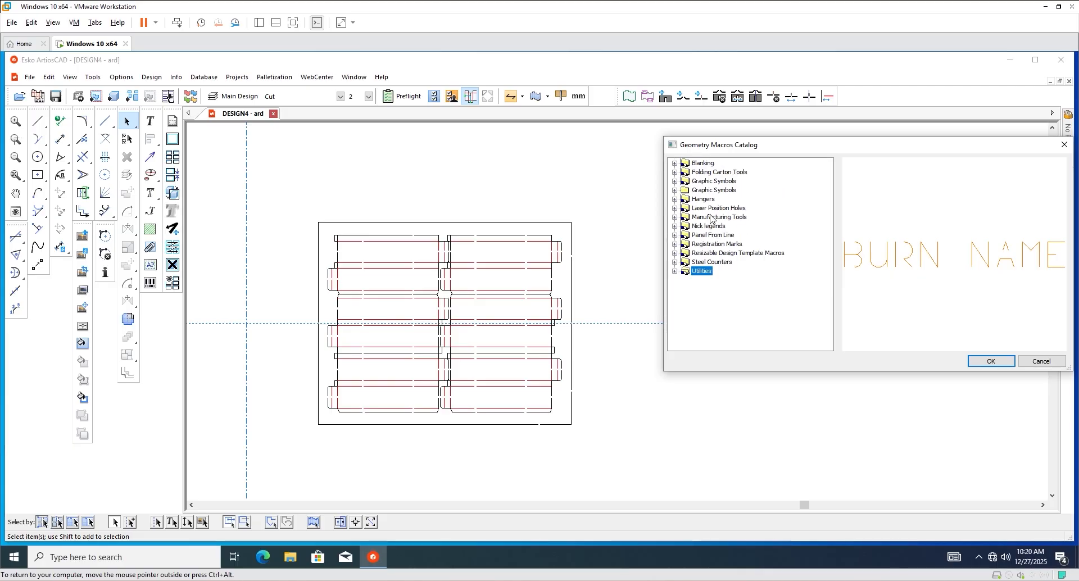
left_click_drag(732, 149, 672, 162)
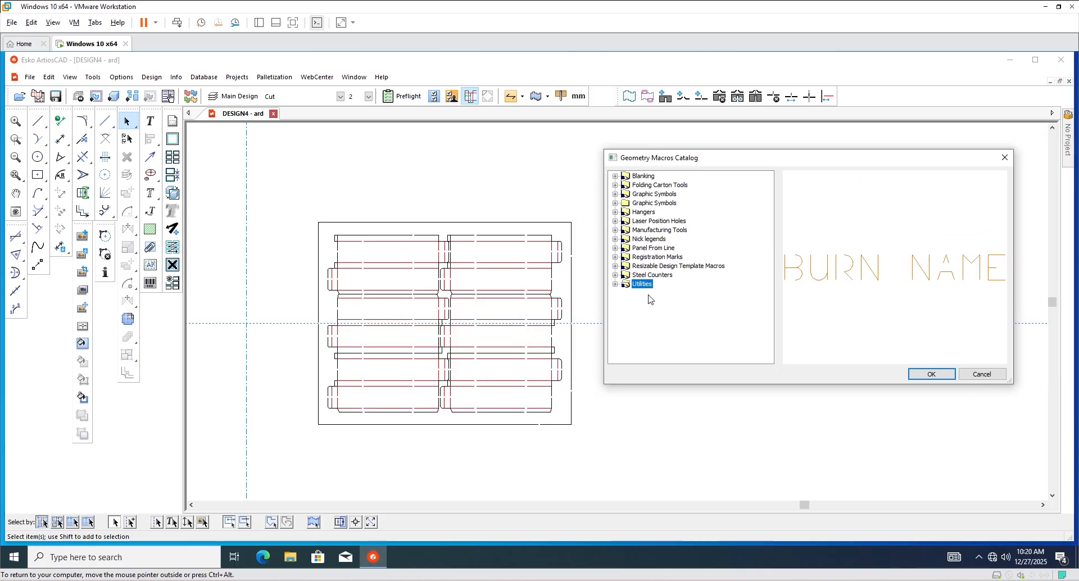
left_click(614, 285)
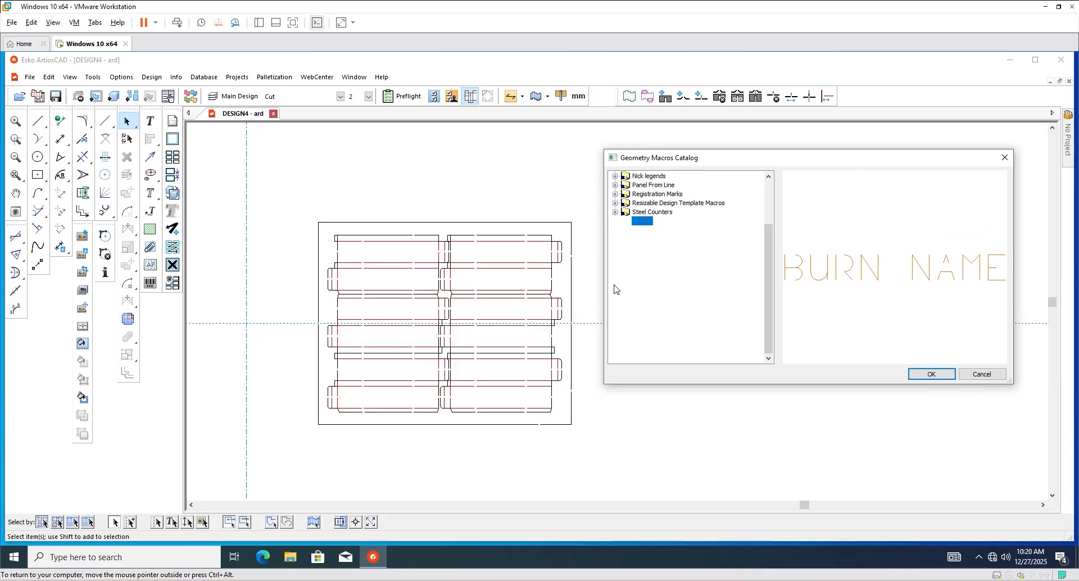
left_click(657, 231)
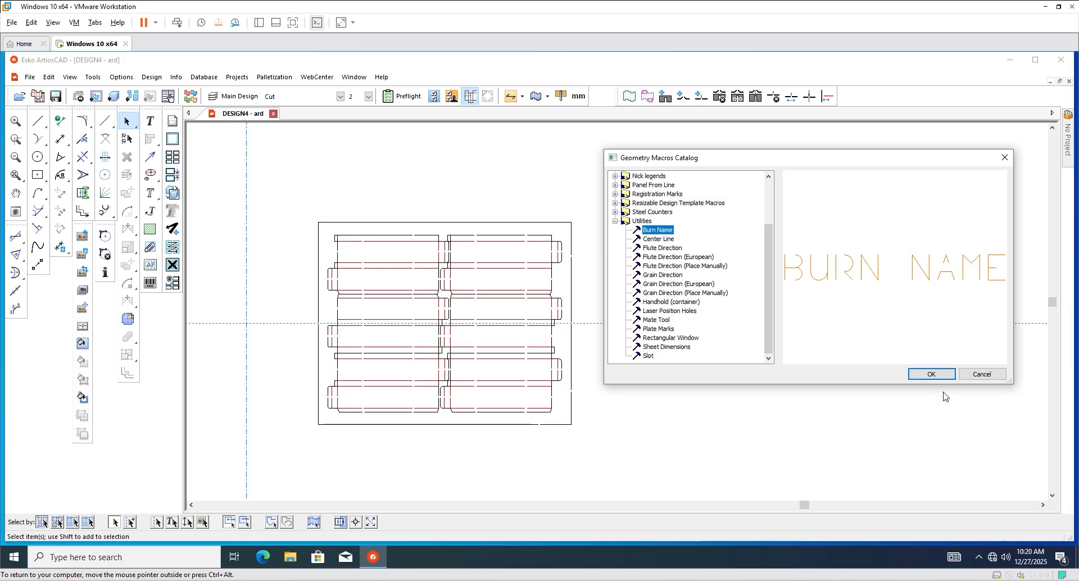
left_click(931, 374)
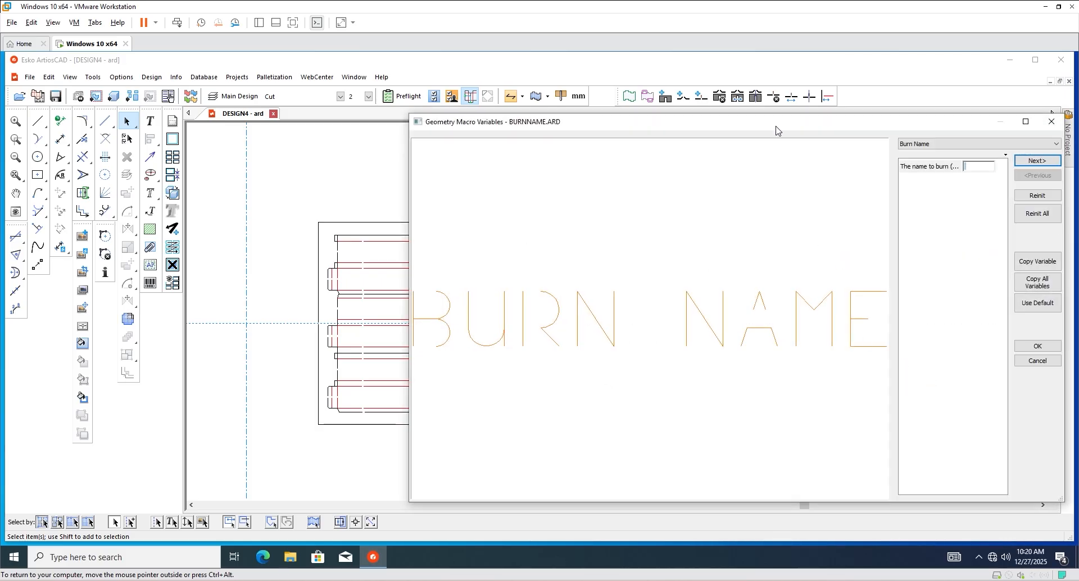
Enter PACKAGING DESIGN 25 X 20 INCH as the name to burn in the geometry macro.
left_click_drag(775, 127, 656, 162)
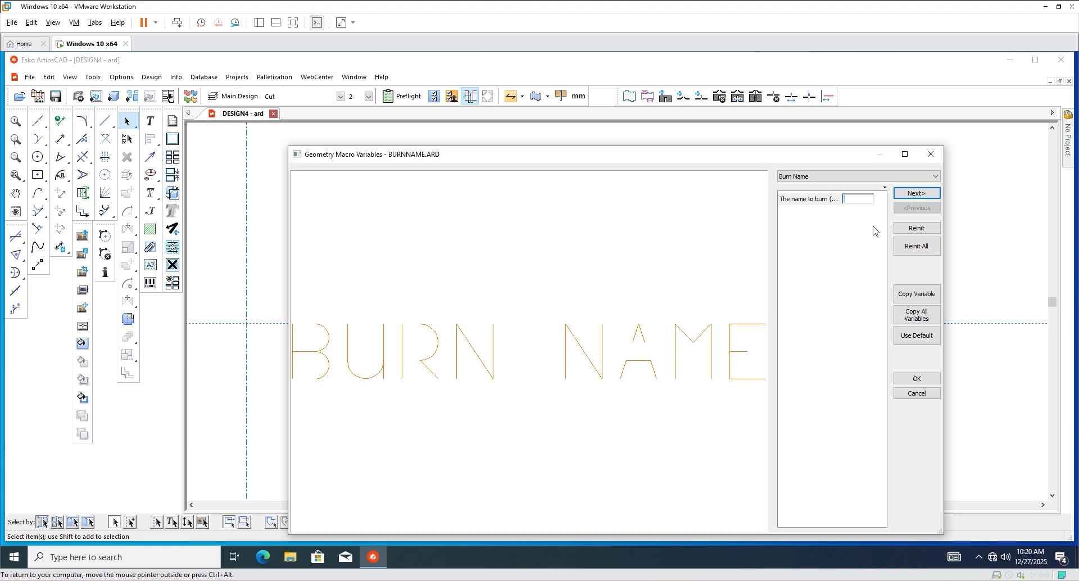
type("ING")
type(" DESIGN")
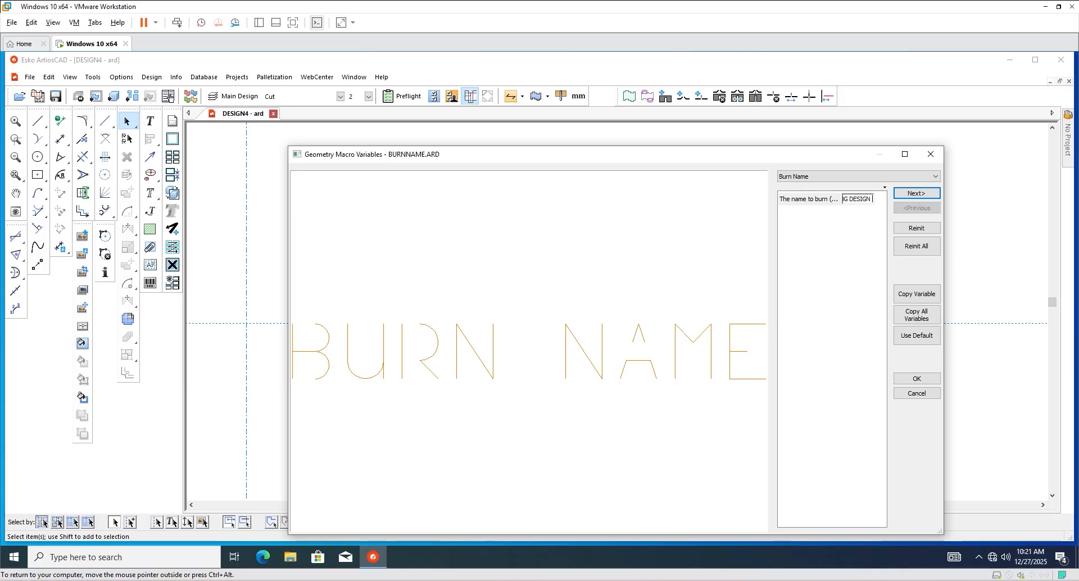
type(" 25")
type(" X")
type(" 20")
type(" INCH")
Keep the Block (Etch) font and place the burn name in the sheet rectangle's upper margin, centred above the die-lines.
left_click(912, 193)
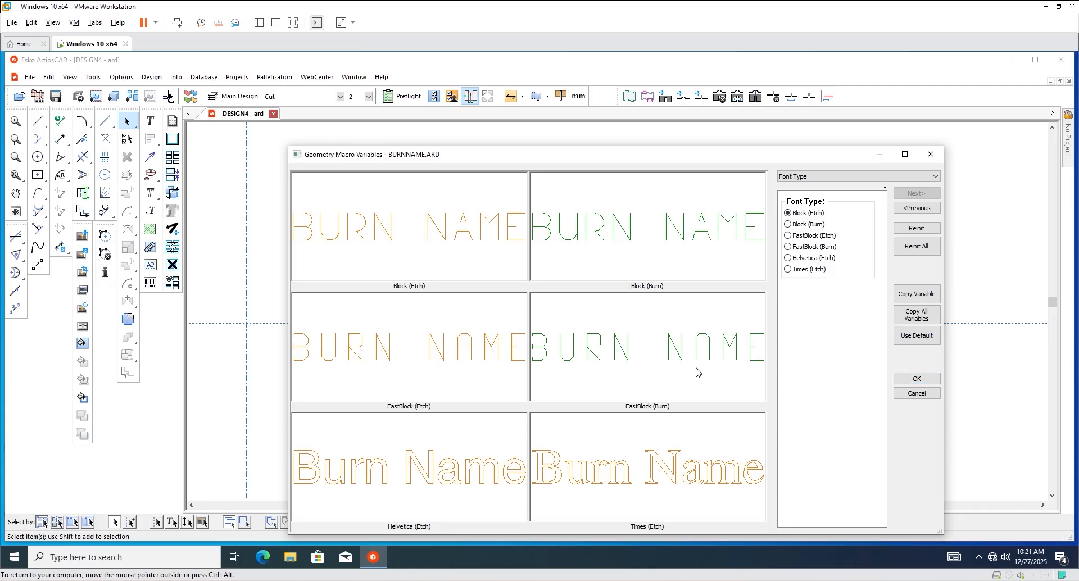
left_click(916, 379)
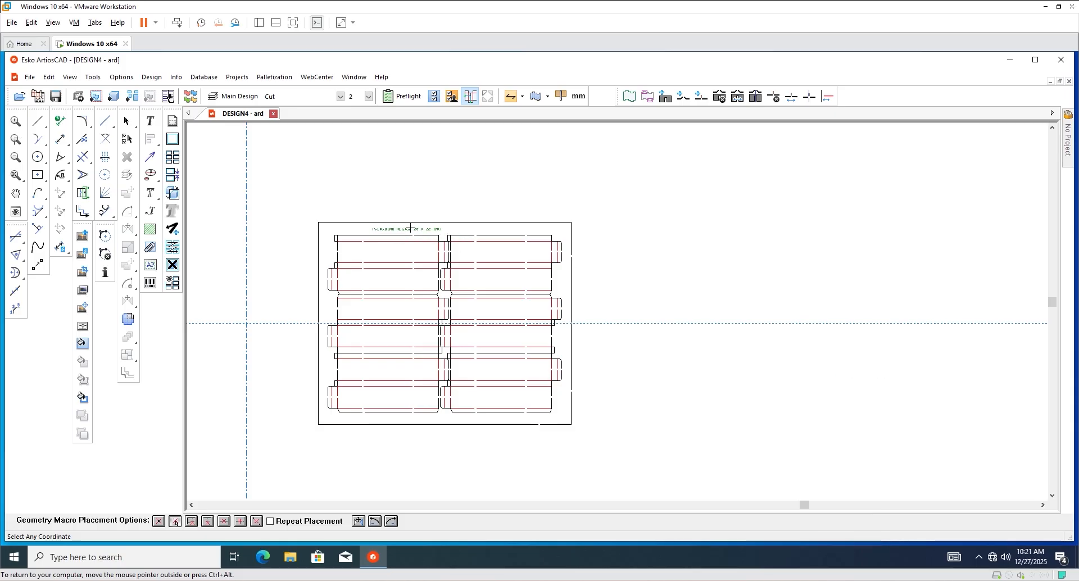
scroll(465, 246, "up", 3)
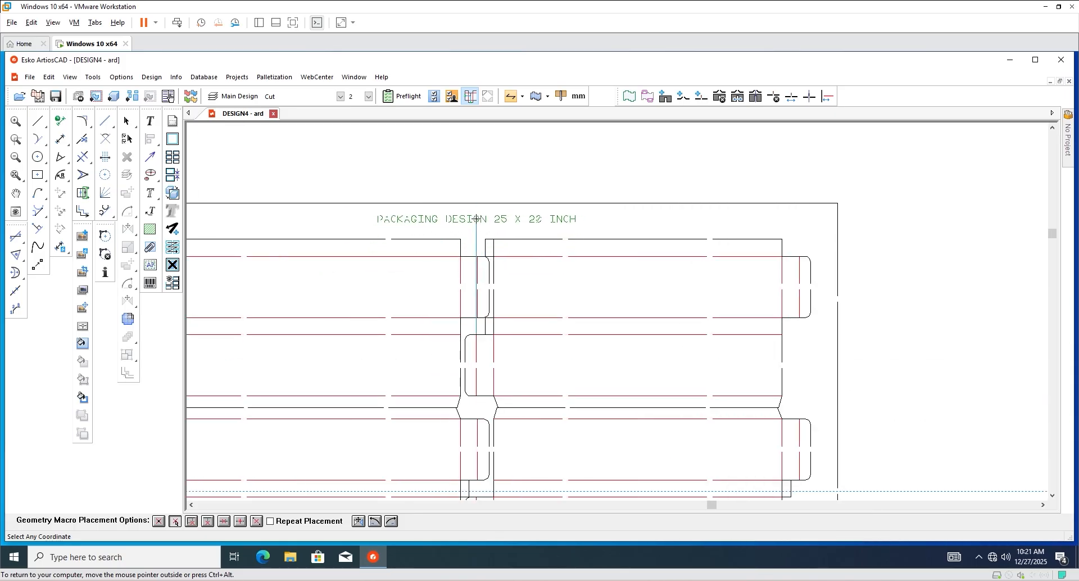
left_click(476, 219)
scroll(498, 243, "down", 4)
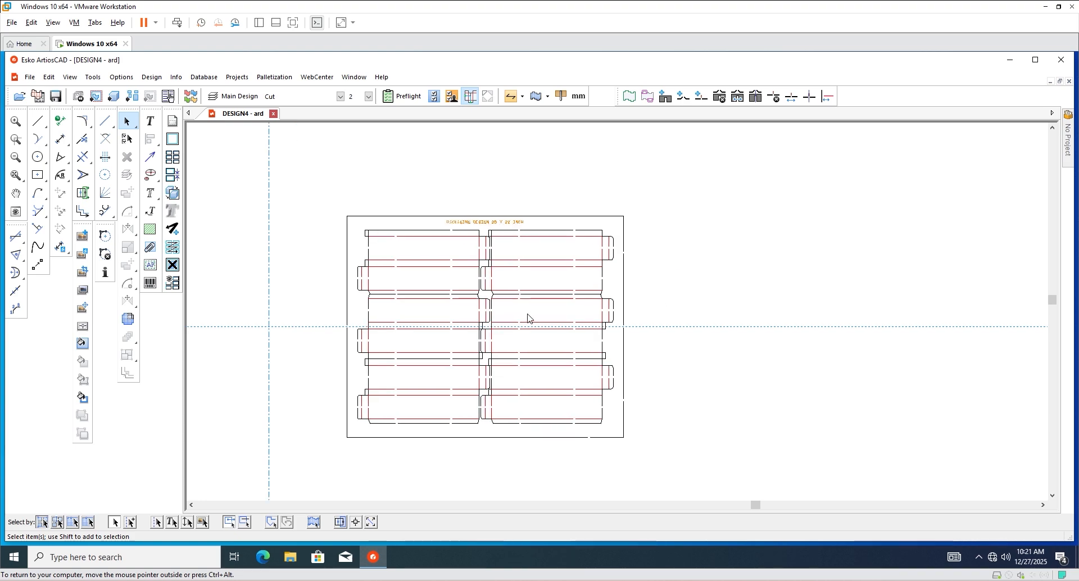
Delete the bridges from the left and bottom edges of the sheet rectangle.
scroll(527, 315, "up", 3)
scroll(425, 272, "down", 2)
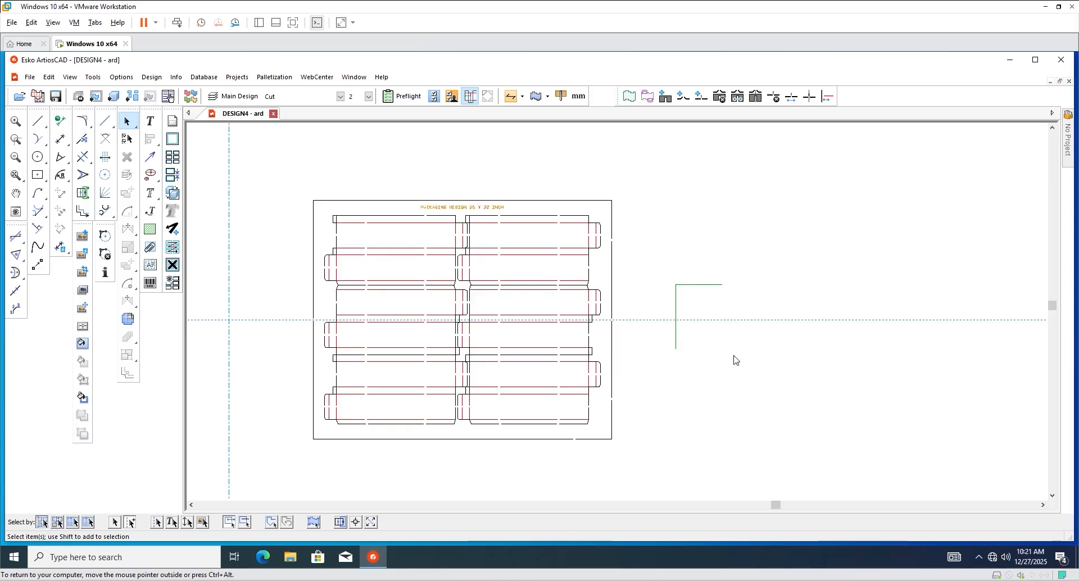
scroll(477, 324, "up", 1)
scroll(438, 315, "down", 1)
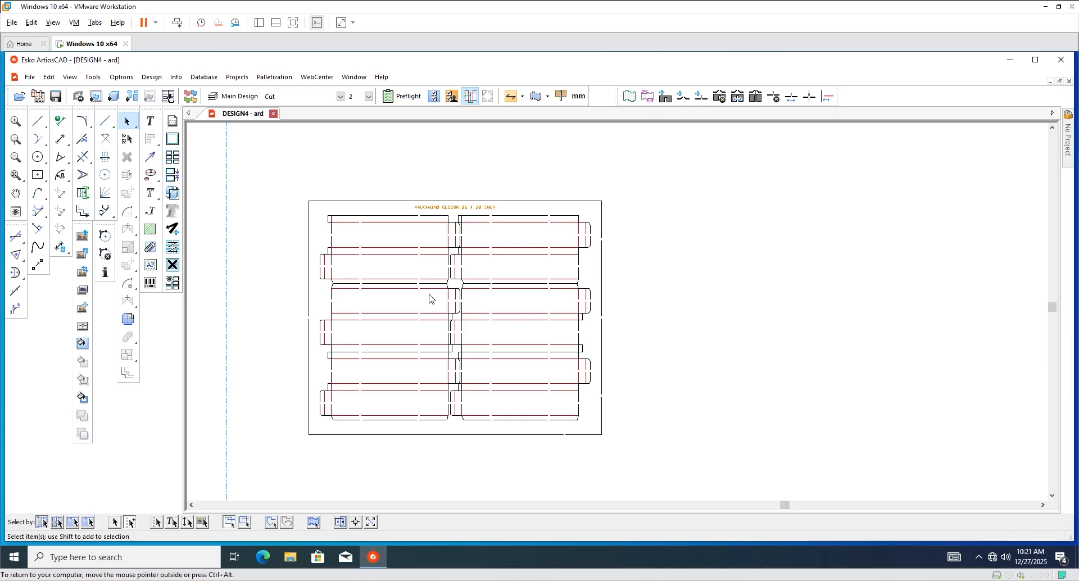
scroll(438, 296, "up", 1)
scroll(272, 281, "up", 2)
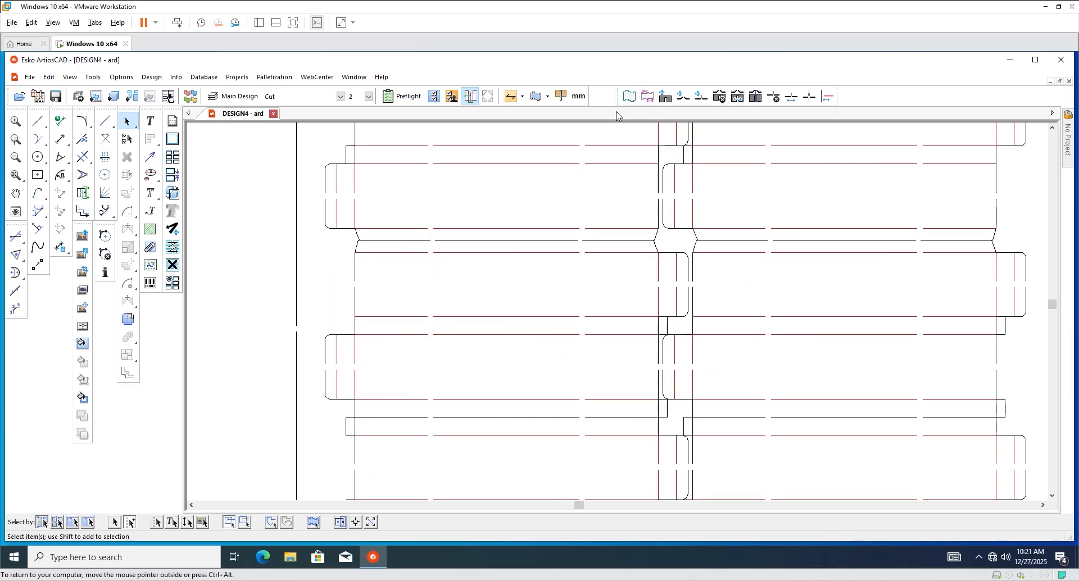
left_click(720, 97)
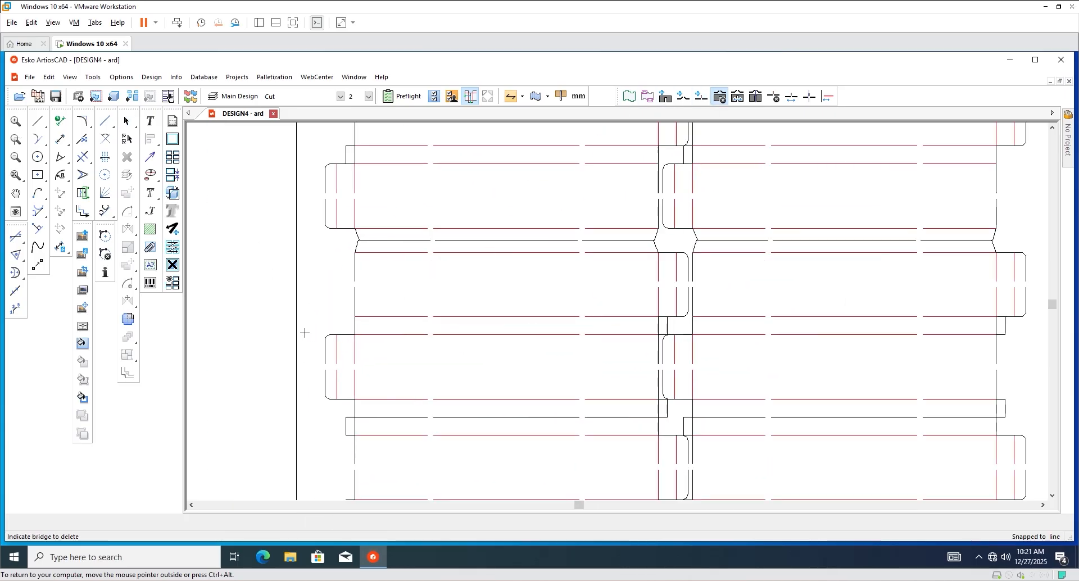
scroll(303, 330, "down", 2)
scroll(316, 404, "up", 1)
scroll(338, 444, "down", 1)
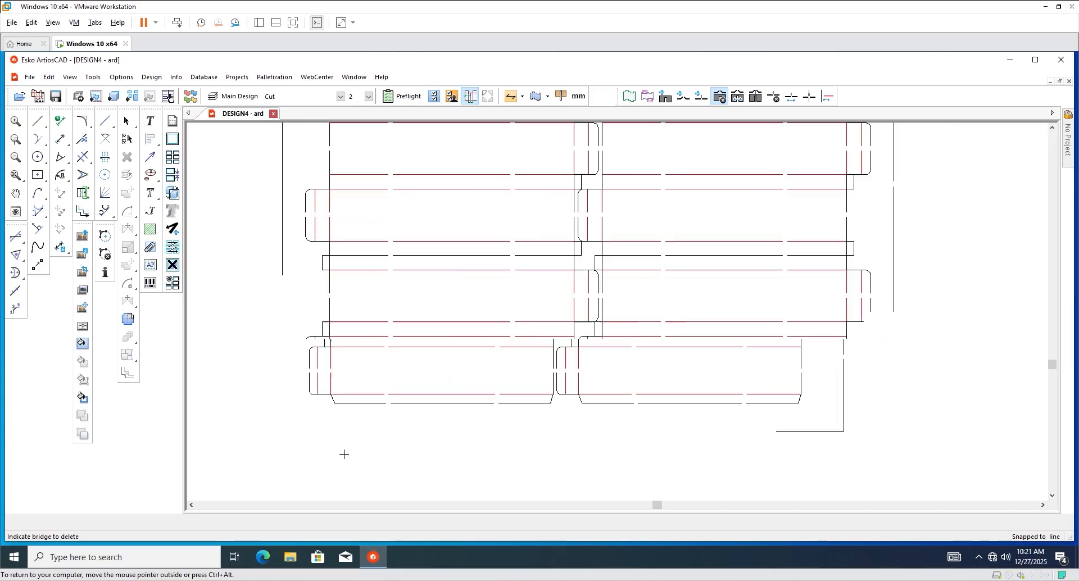
scroll(491, 426, "up", 1)
scroll(400, 425, "down", 2)
scroll(667, 428, "up", 2)
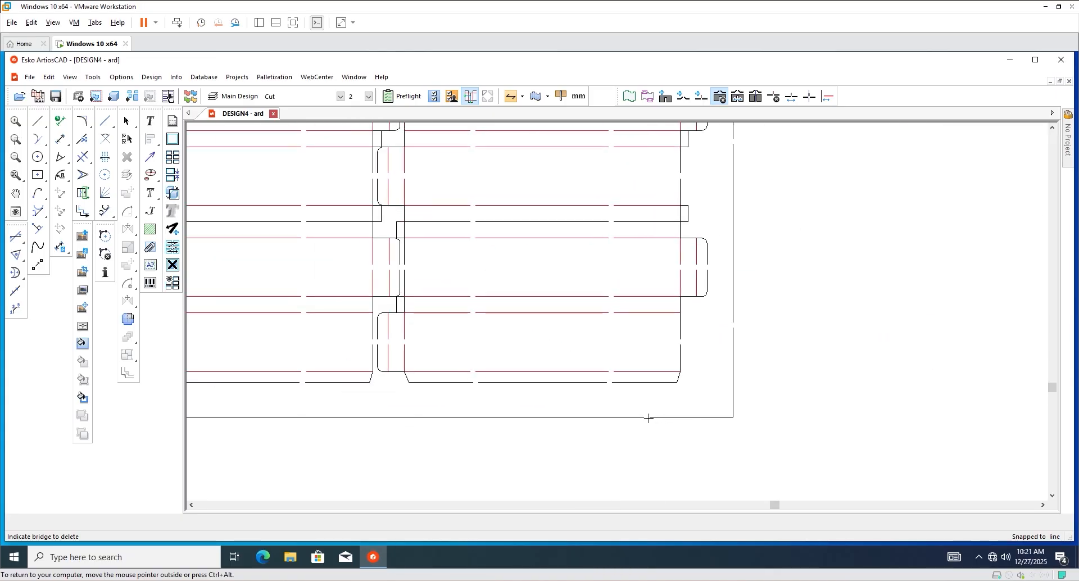
Delete the bridges from the right edge of the sheet rectangle and leave the bridge deletion command.
scroll(648, 418, "down", 2)
scroll(641, 390, "up", 1)
scroll(634, 373, "up", 1)
scroll(615, 372, "down", 2)
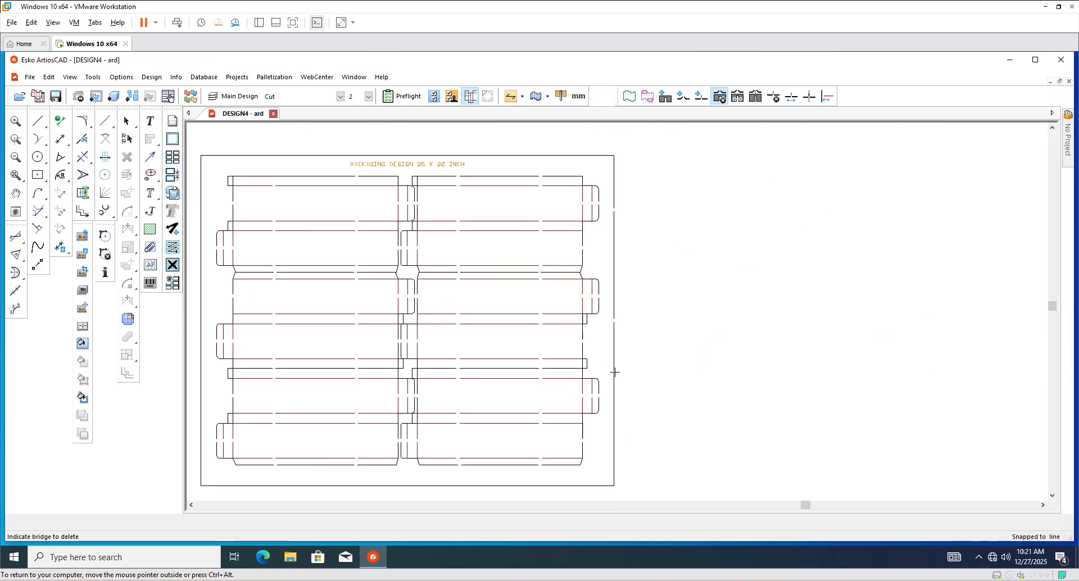
scroll(614, 372, "up", 2)
scroll(614, 287, "down", 1)
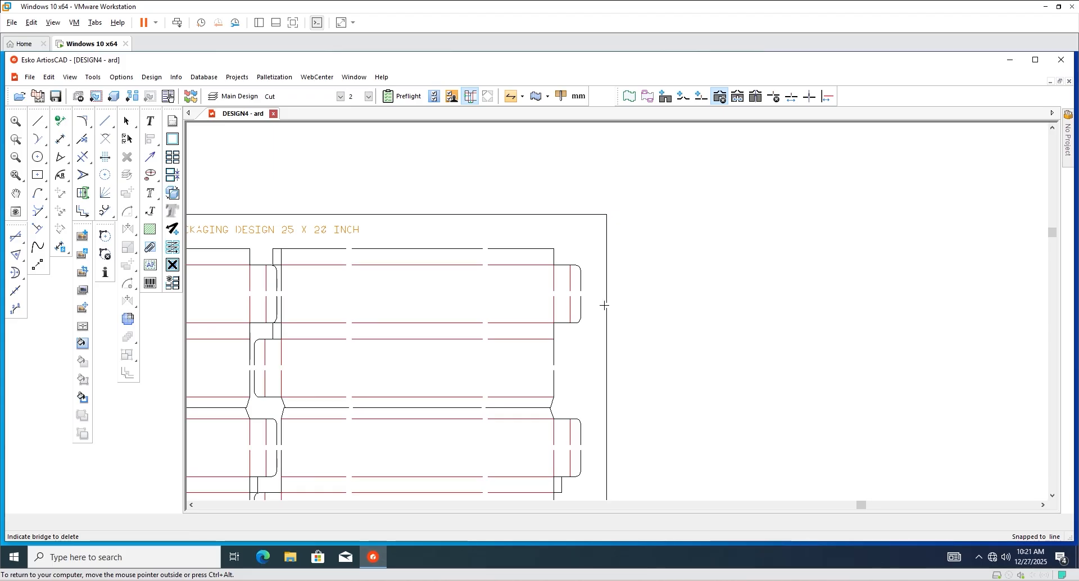
scroll(588, 246, "down", 1)
scroll(568, 252, "up", 2)
scroll(568, 244, "down", 2)
scroll(414, 229, "down", 2)
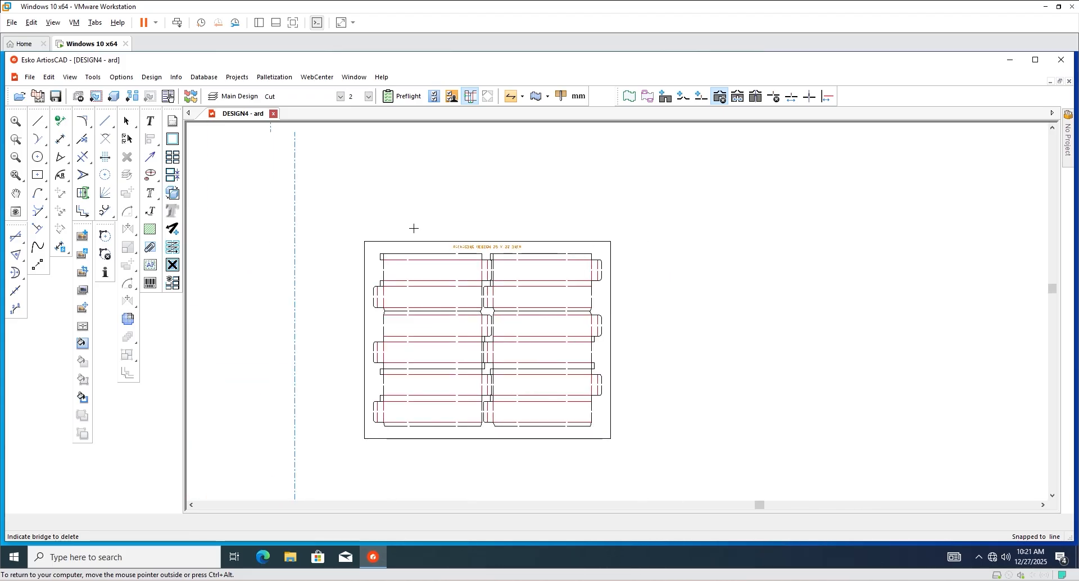
key("Escape")
Examine the bridged six-up die-lines, the sheet rectangle and the placed burn name.
scroll(472, 288, "down", 1)
scroll(534, 332, "up", 1)
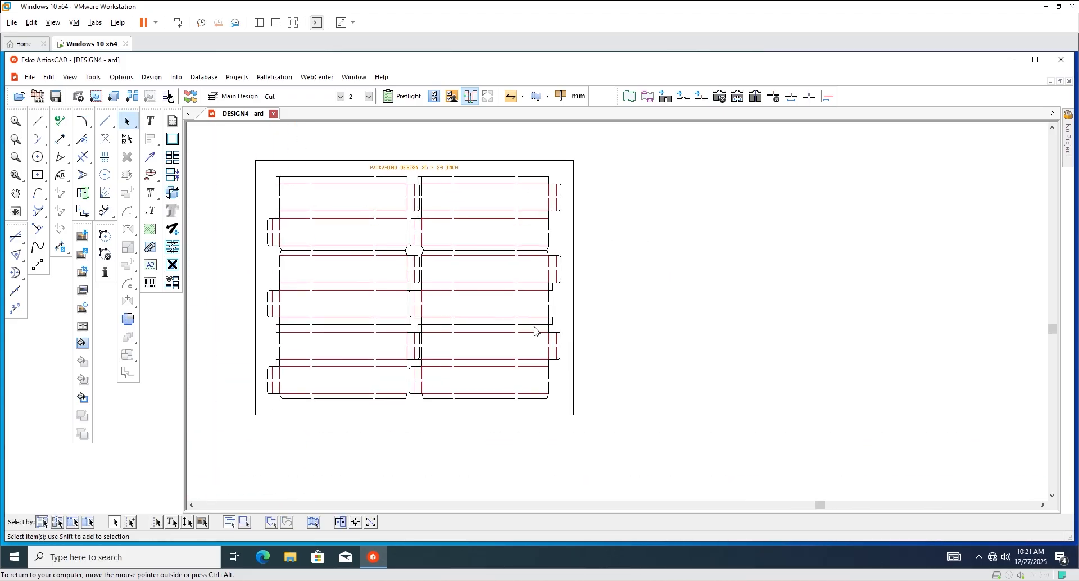
scroll(403, 324, "up", 2)
scroll(326, 315, "up", 2)
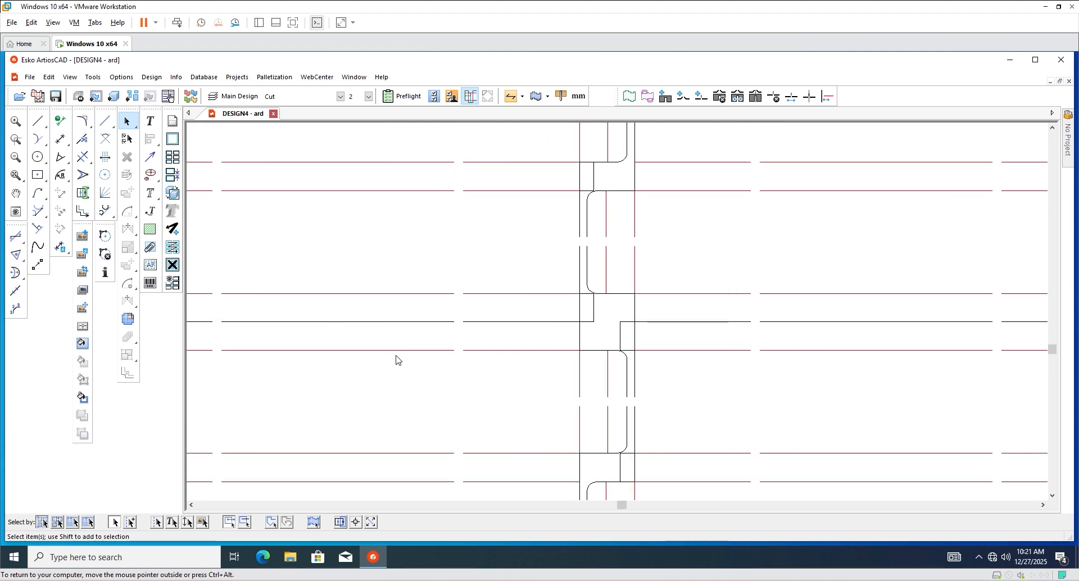
scroll(395, 359, "down", 1)
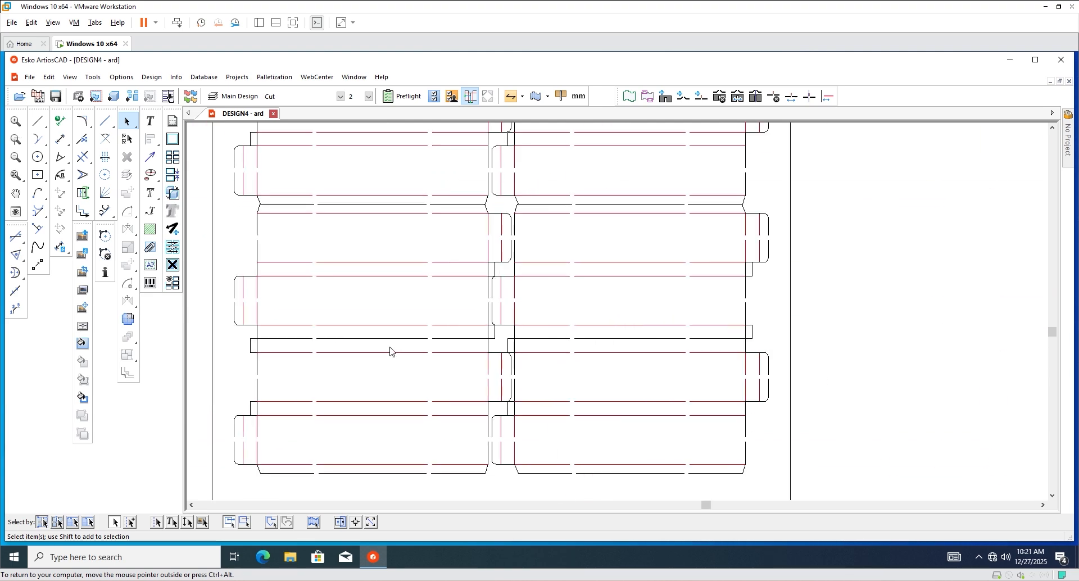
scroll(391, 351, "down", 2)
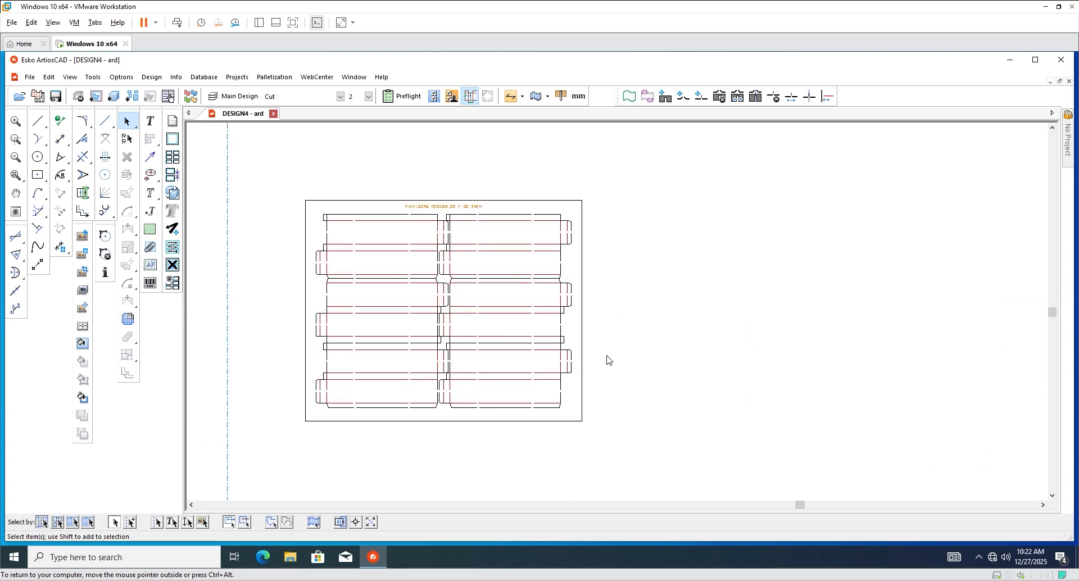
scroll(616, 236, "up", 1)
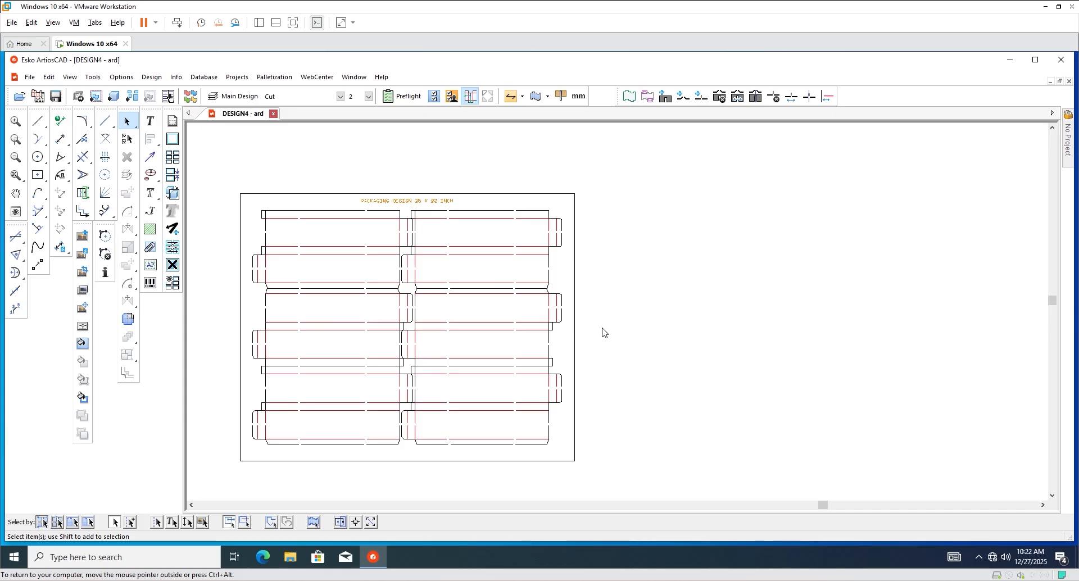
scroll(590, 332, "down", 1)
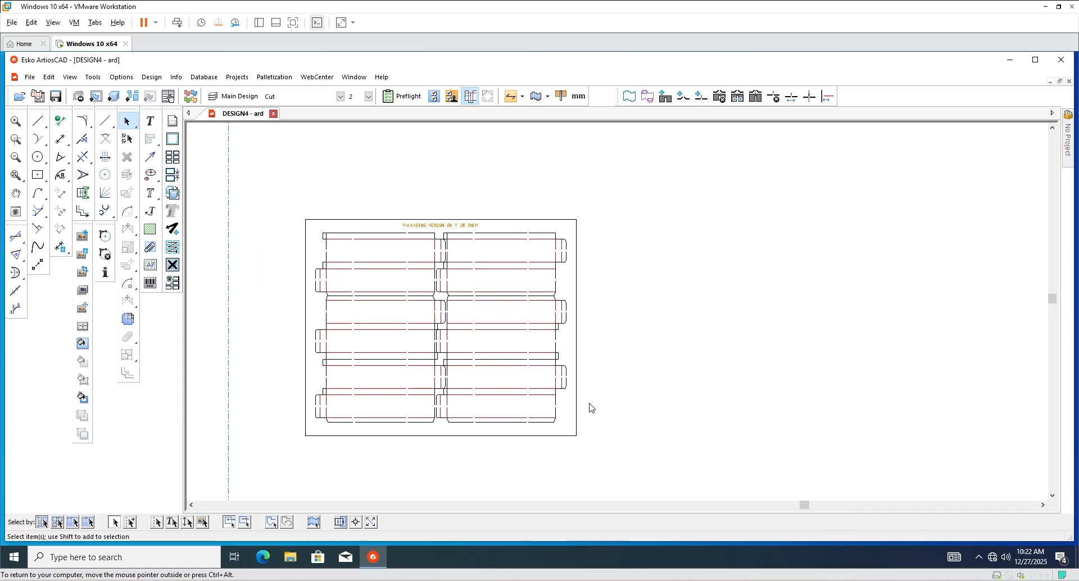
scroll(590, 408, "up", 1)
scroll(653, 382, "down", 1)
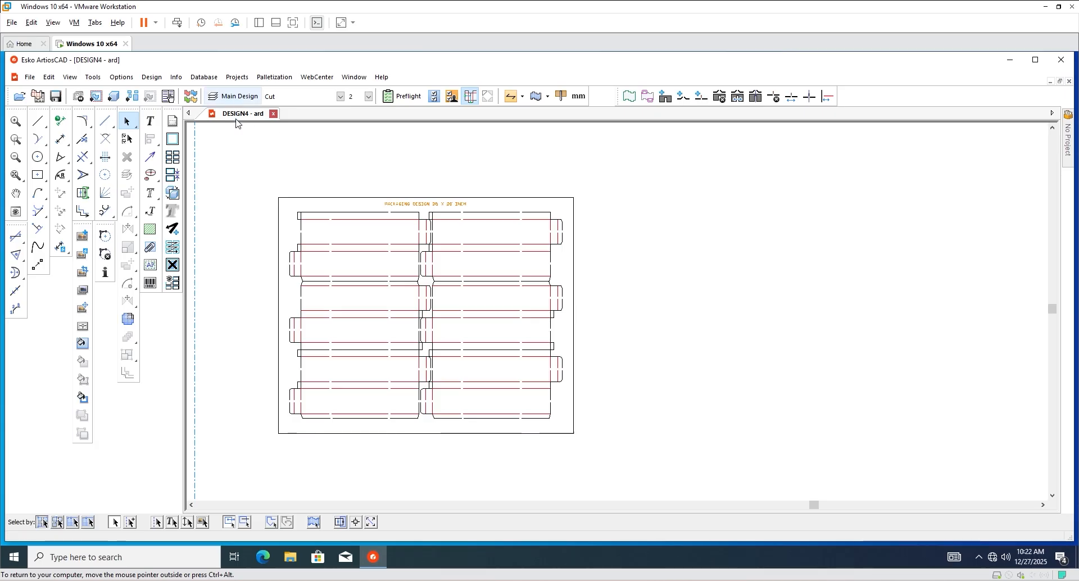
scroll(365, 303, "up", 1)
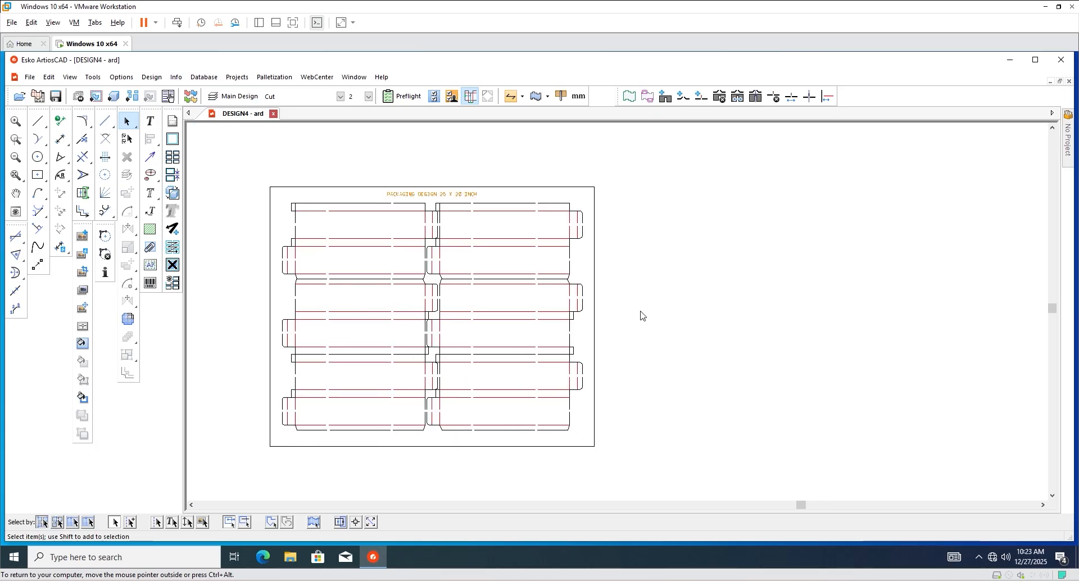
Open the layout's Geometric Information and review the rule lengths for cuts, creases, other rules and the total.
left_click(175, 78)
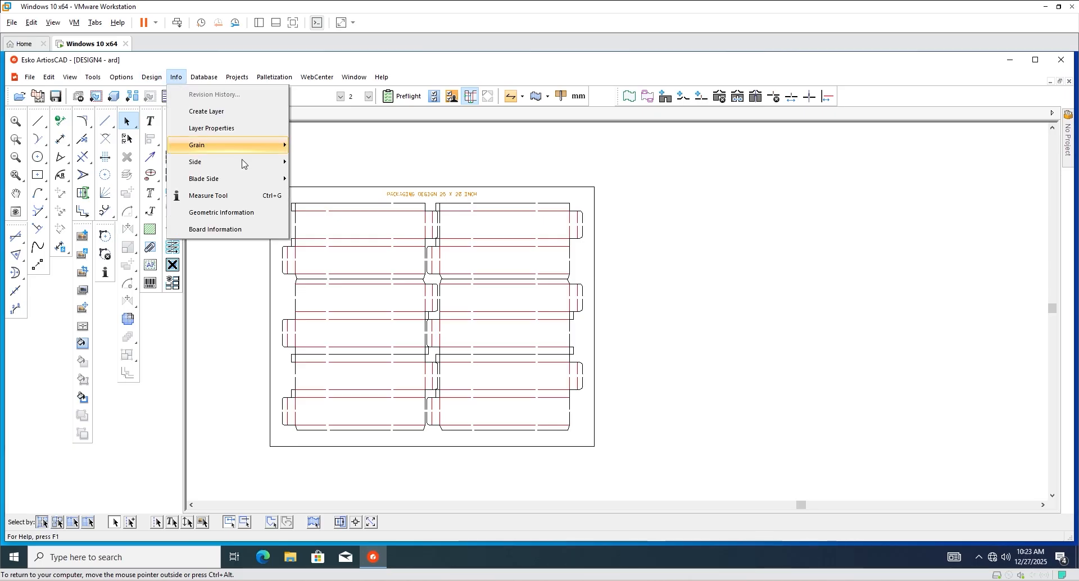
left_click(230, 215)
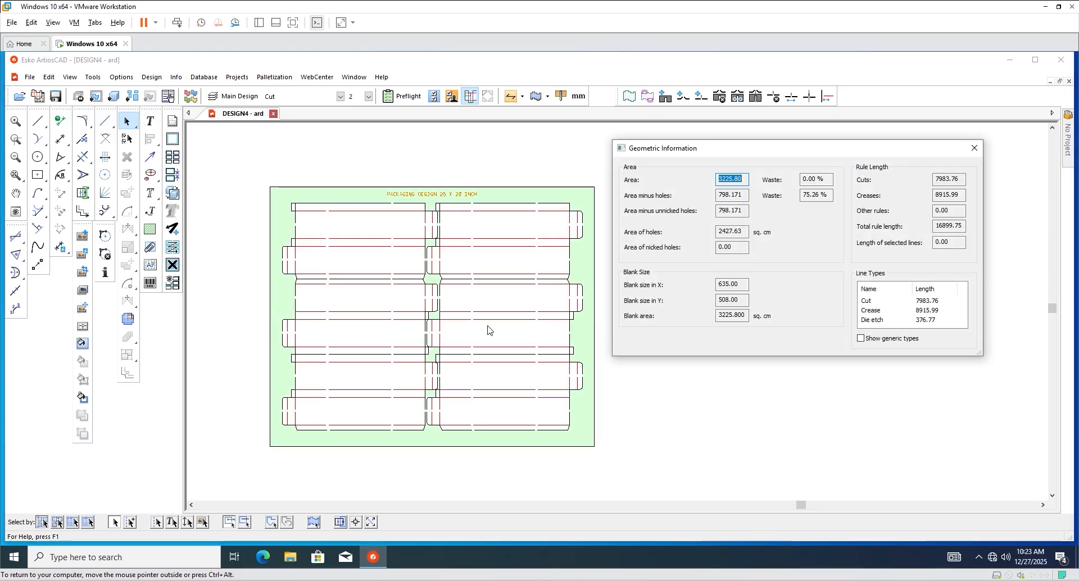
mouse_move(778, 158)
left_mouse_down()
mouse_move(700, 176)
mouse_move(771, 154)
mouse_move(602, 164)
mouse_move(719, 193)
mouse_move(776, 170)
left_mouse_up()
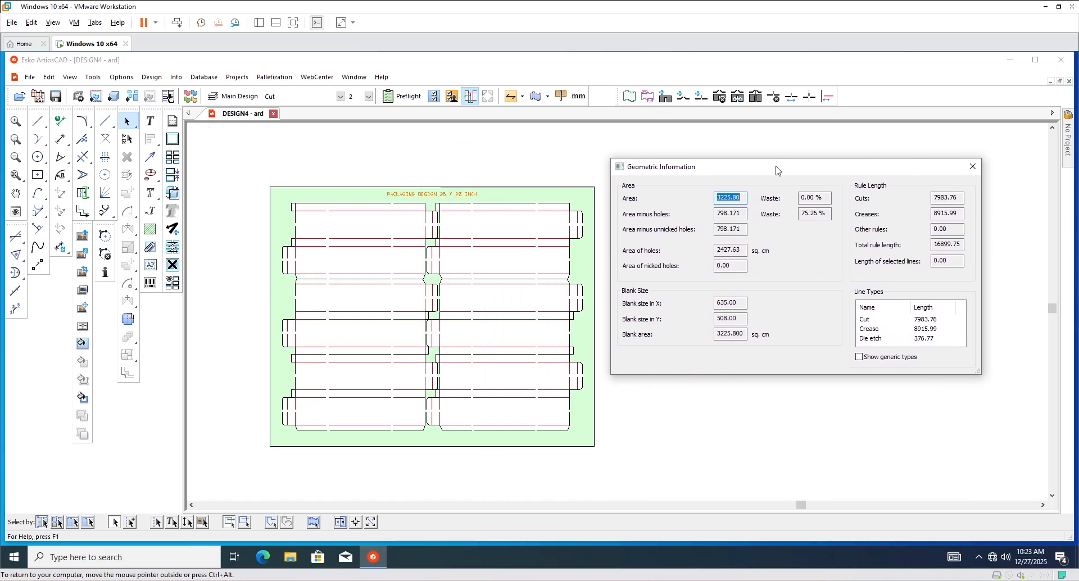
left_click_drag(933, 197, 965, 197)
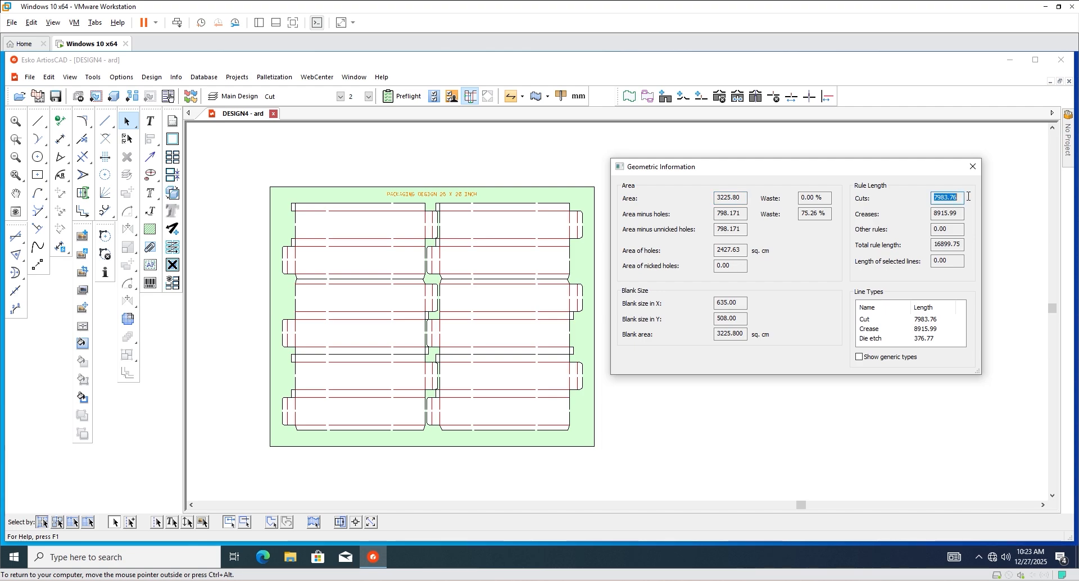
left_click(936, 214)
double_click(935, 214)
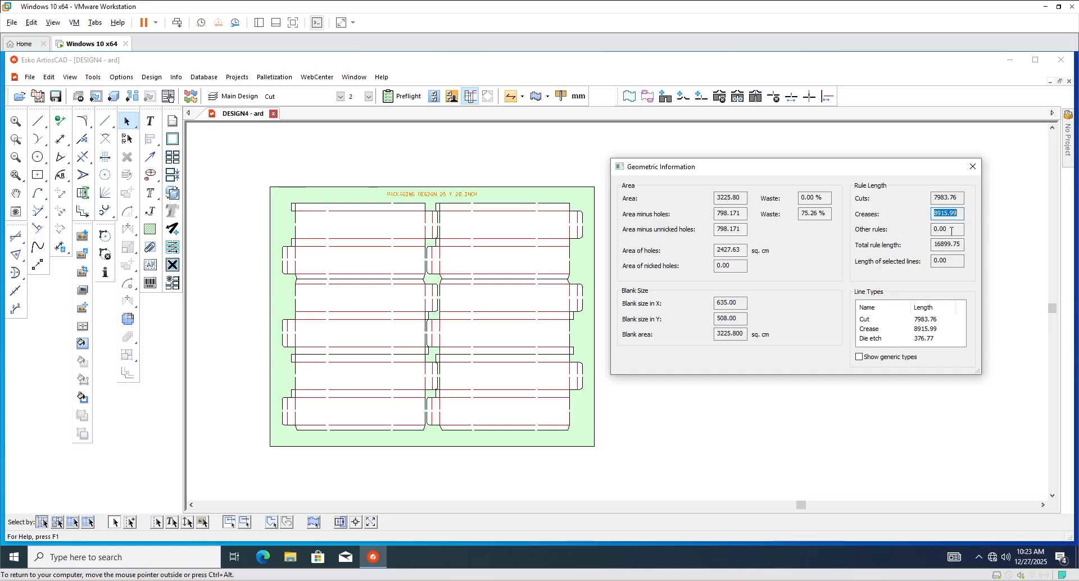
left_click_drag(951, 231, 905, 231)
left_click(948, 198)
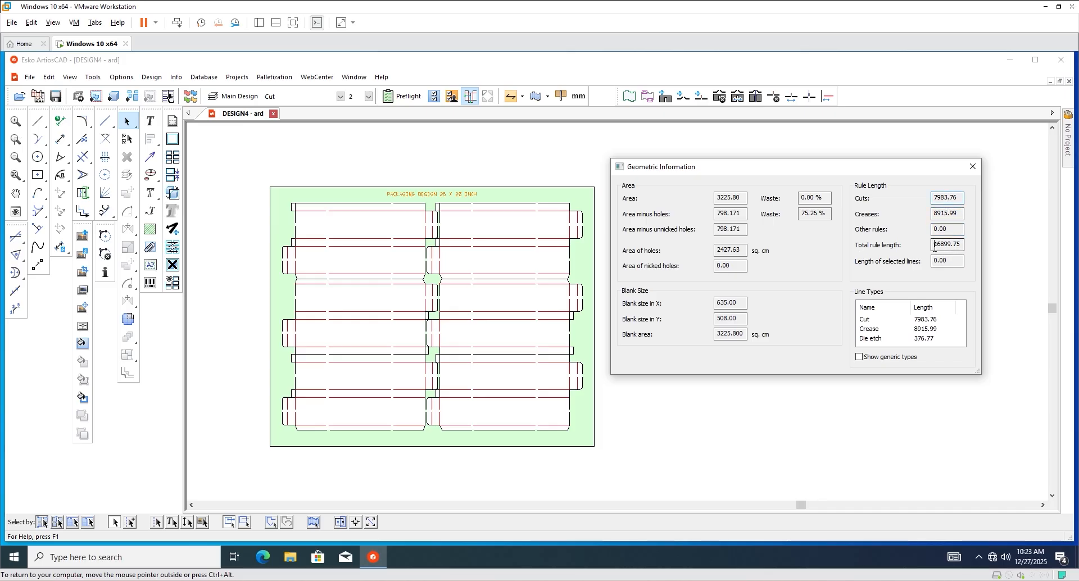
left_click_drag(934, 246, 969, 247)
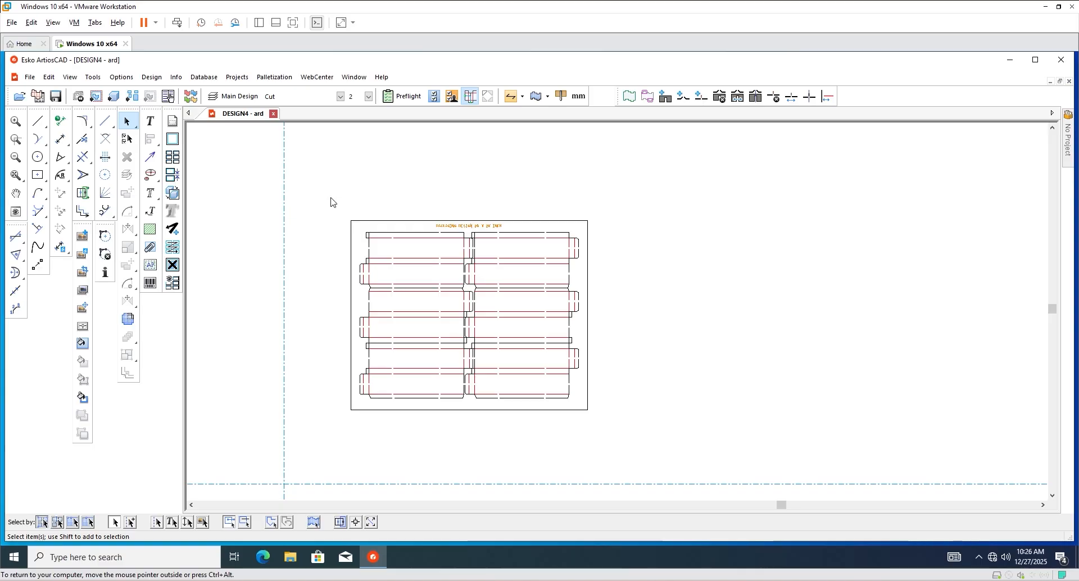
Select the whole layout including its frame and burn name, start a DXF - Metric export at scale 1 and open its output preview.
left_click_drag(330, 198, 620, 424)
scroll(670, 440, "up", 1)
scroll(488, 398, "down", 1)
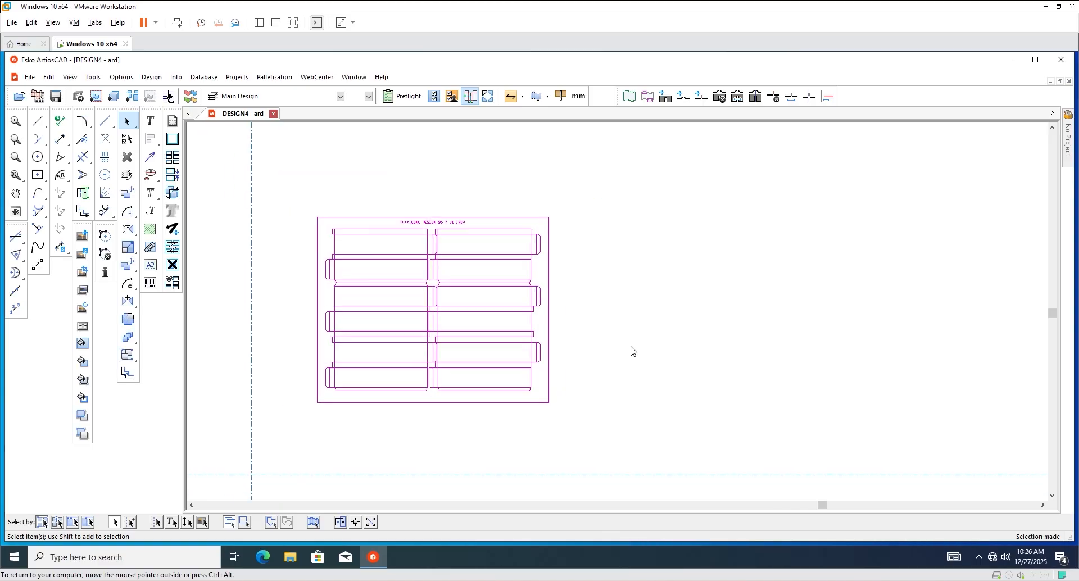
scroll(628, 326, "up", 1)
scroll(635, 315, "up", 1)
left_click(29, 79)
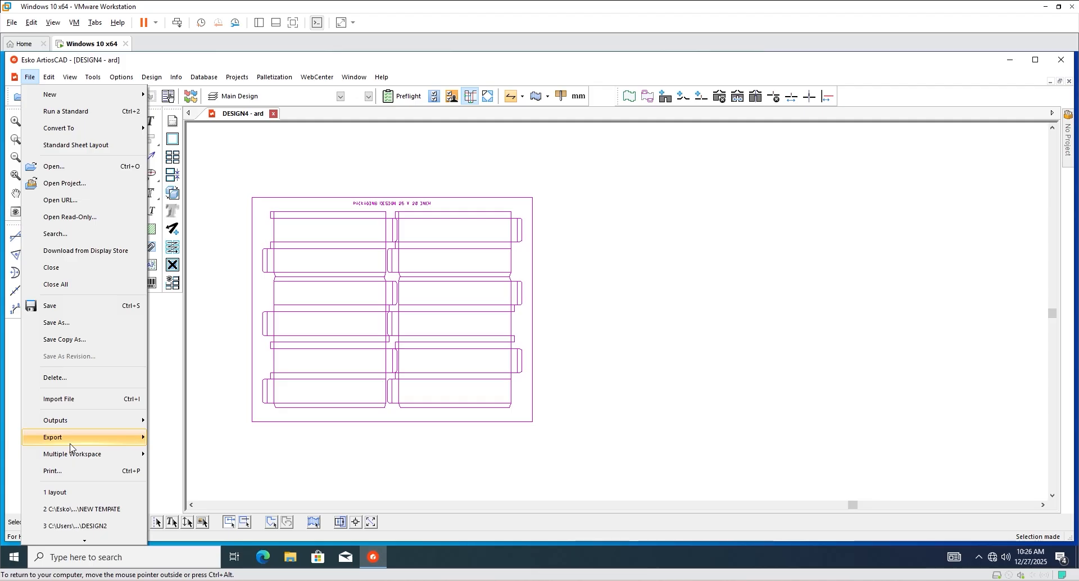
mouse_move(70, 444)
mouse_move(186, 286)
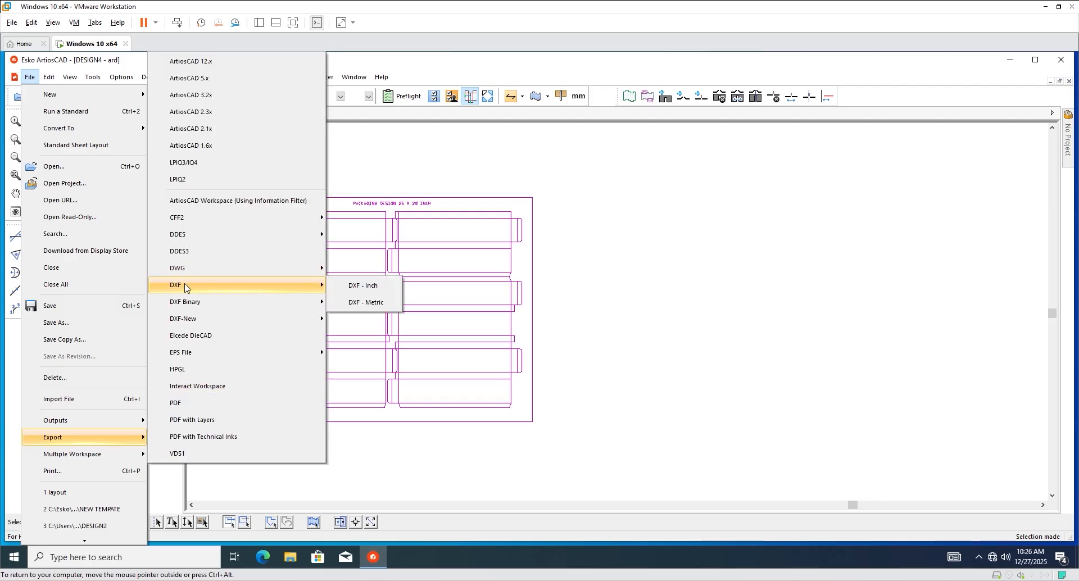
left_click(353, 302)
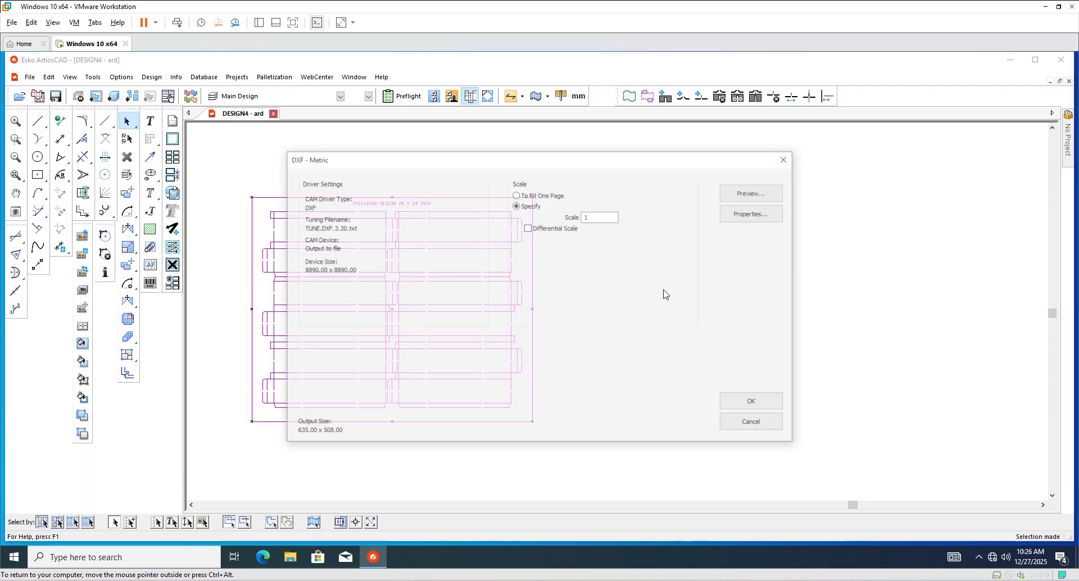
left_click(747, 191)
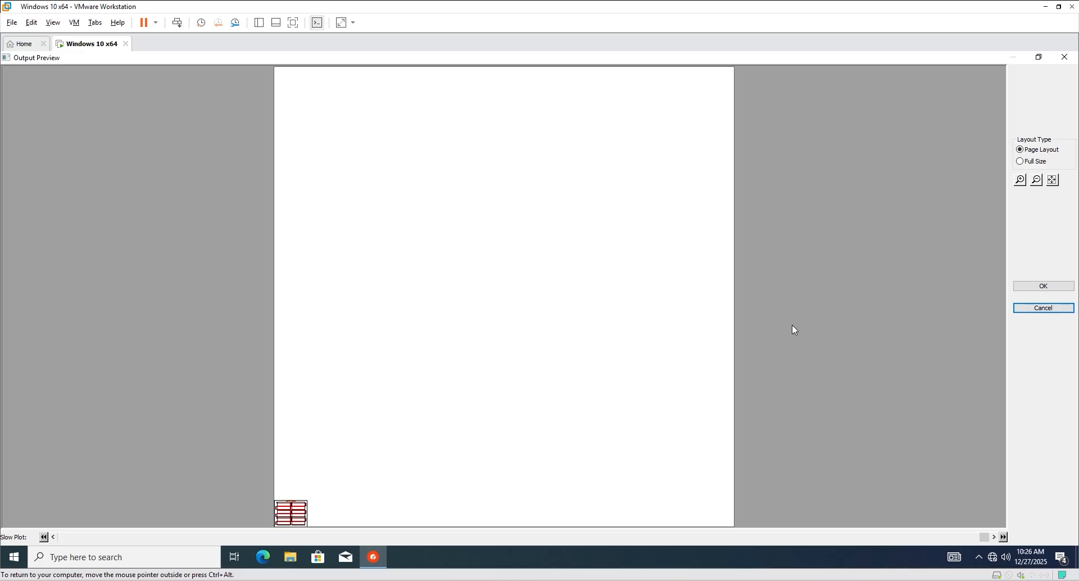
Set the DXF export scale to To Fit One Page and check the layout in the output preview.
left_click(1039, 309)
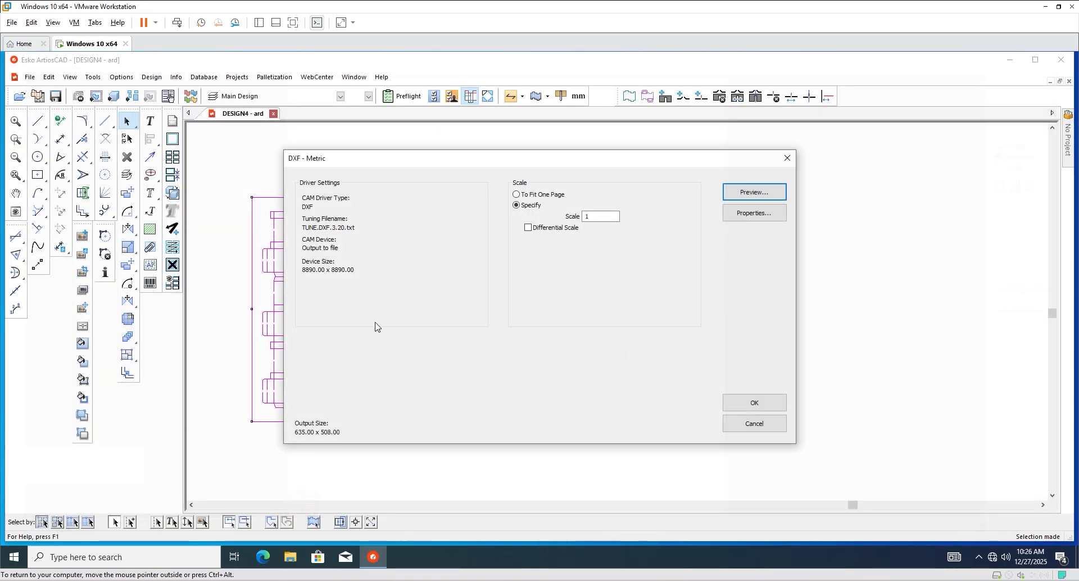
left_click(523, 196)
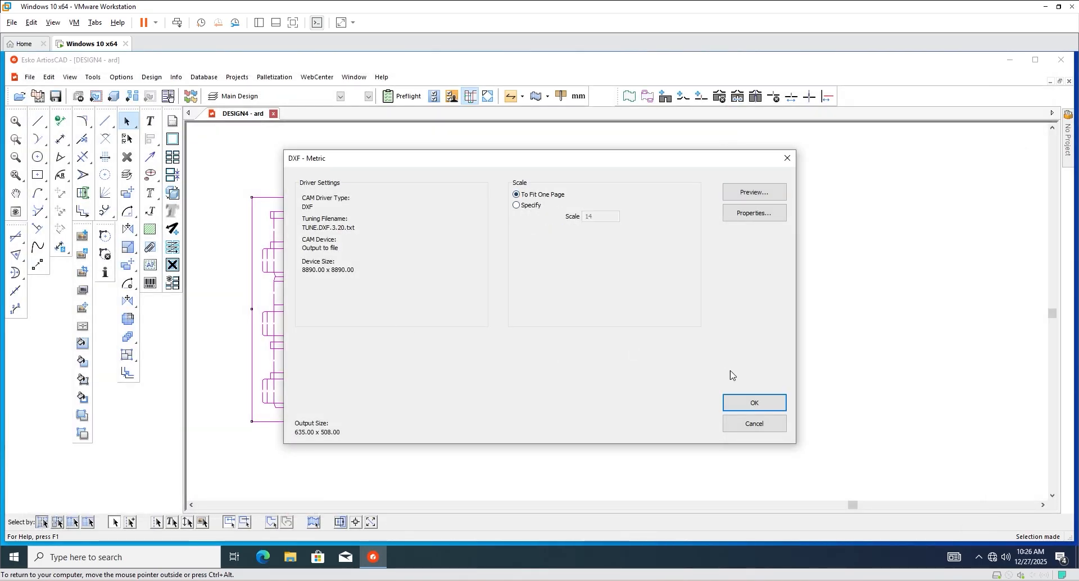
left_click(753, 198)
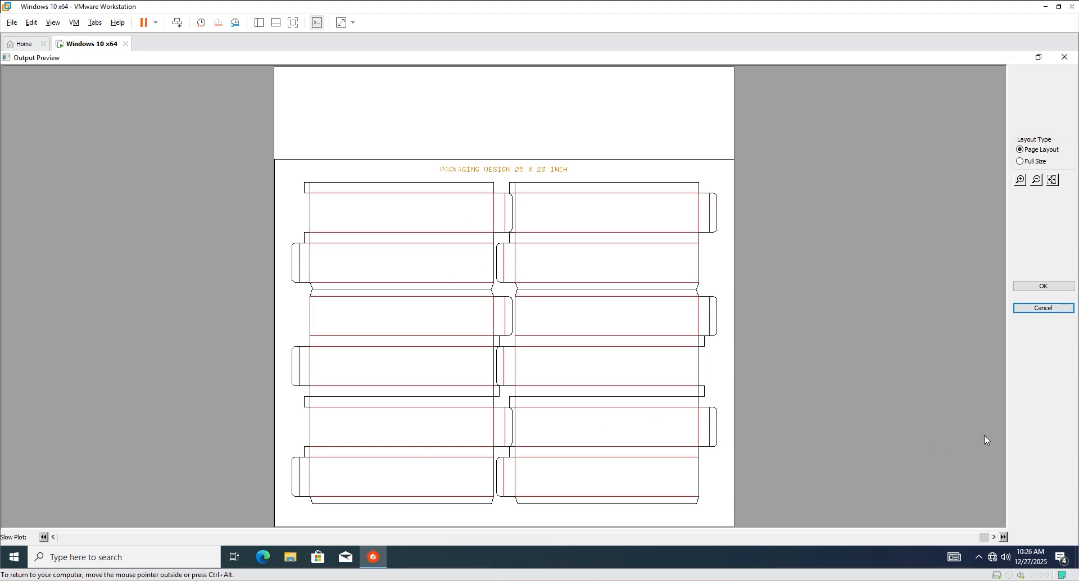
left_click(1039, 308)
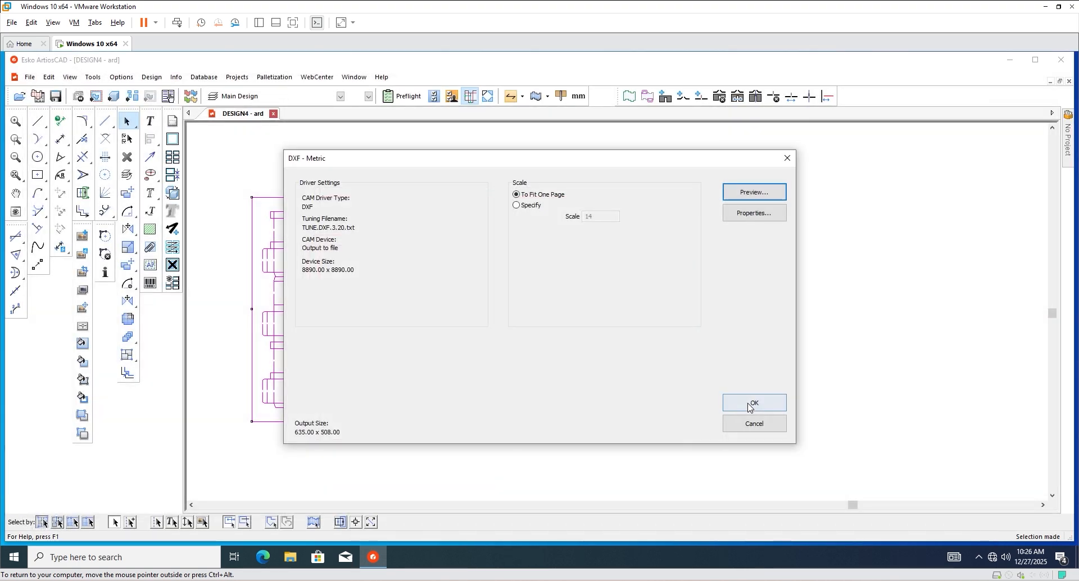
Accept the DXF output settings and save the export to the Desktop as FINAL LAYOUT.
left_click(730, 401)
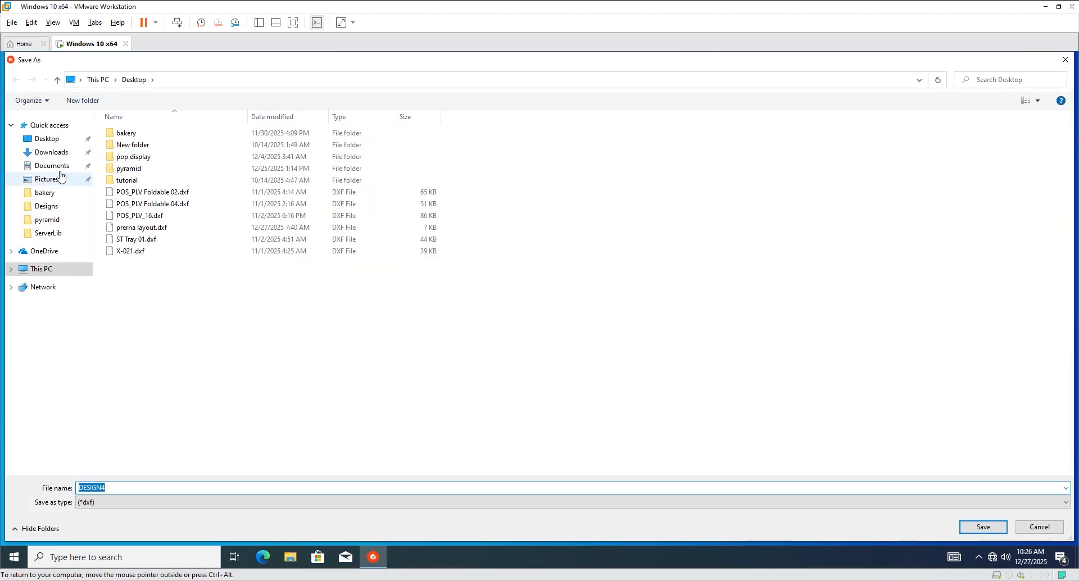
left_click(235, 348)
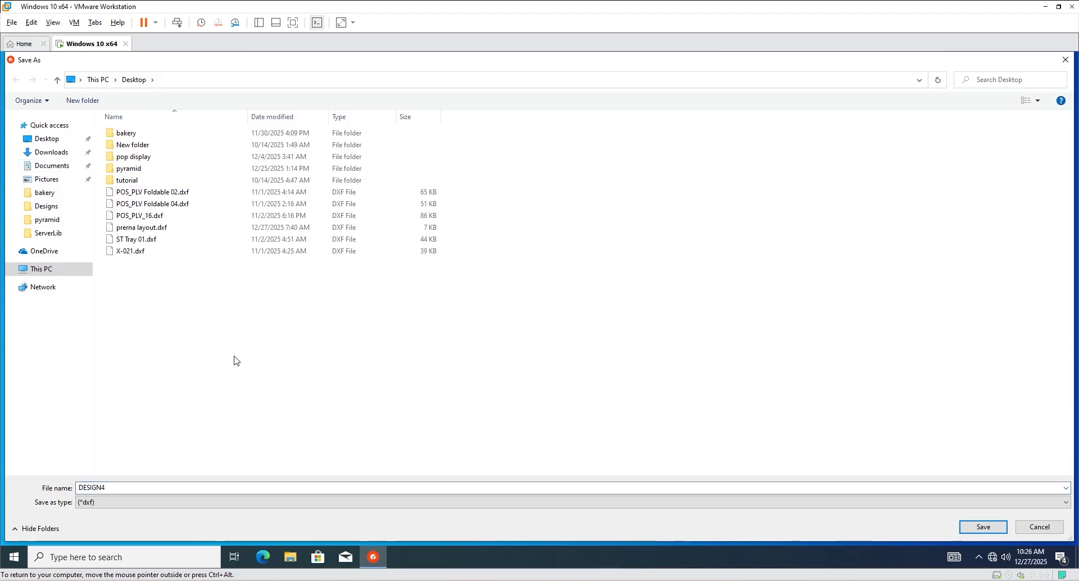
double_click(131, 485)
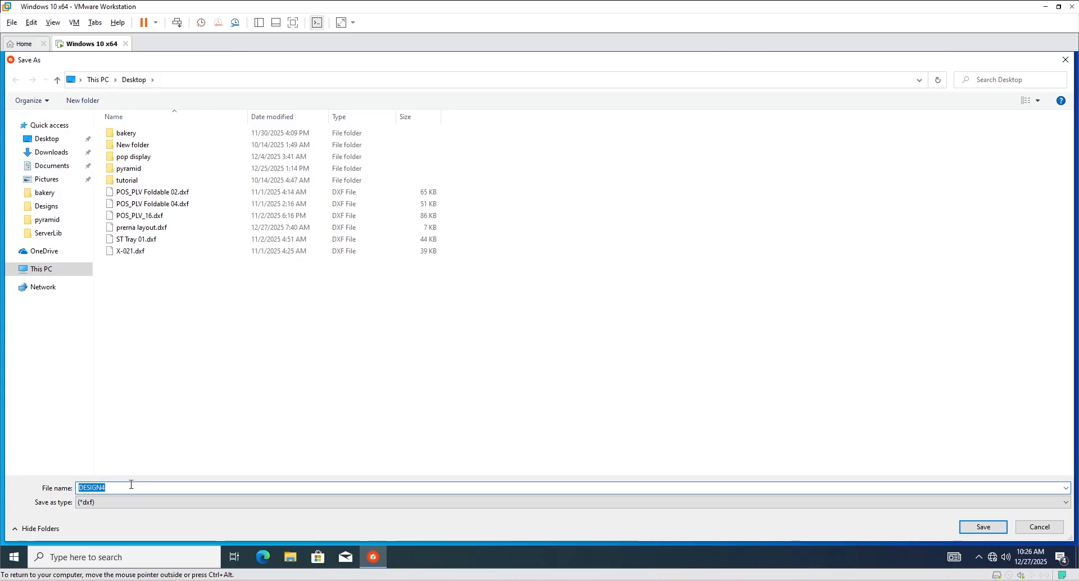
type("FINAL LAYOUT")
left_click(981, 526)
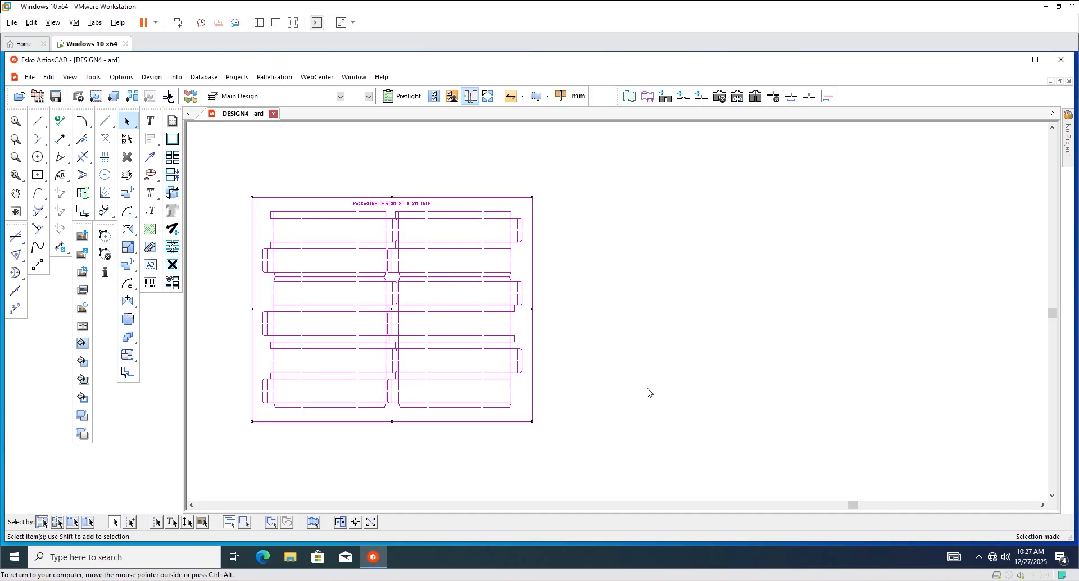
Deselect the layout and look over the framed six-up die-lines with their bridges and burn name.
scroll(649, 392, "up", 1)
left_click(652, 366)
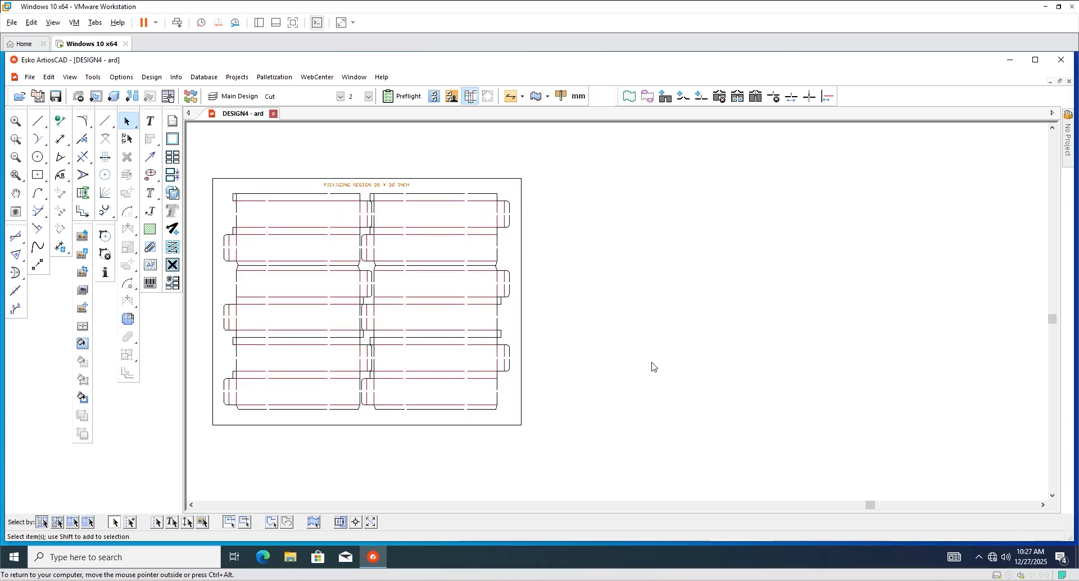
scroll(651, 364, "down", 2)
scroll(312, 278, "up", 3)
scroll(312, 277, "down", 1)
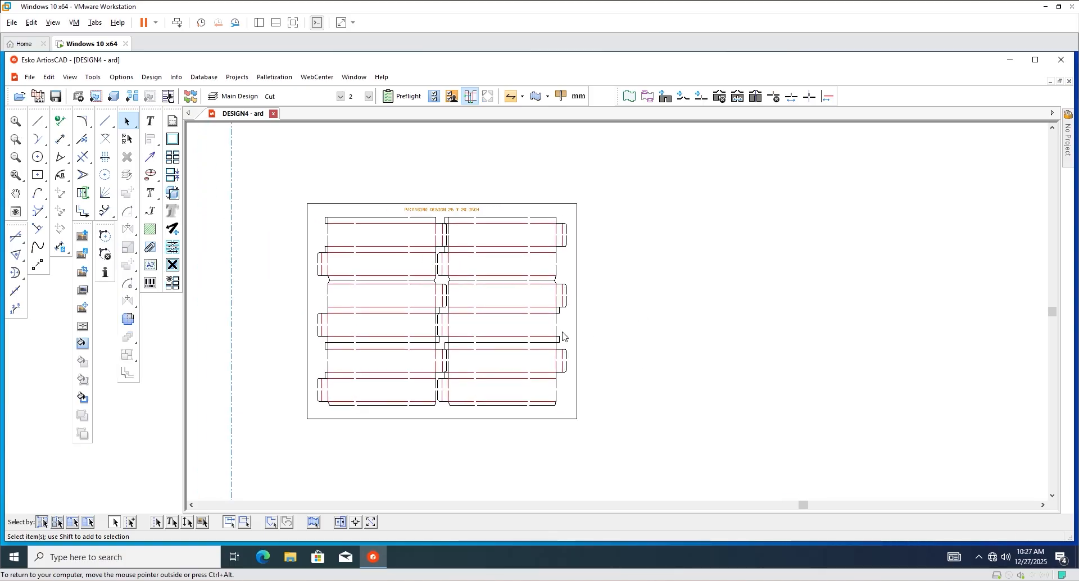